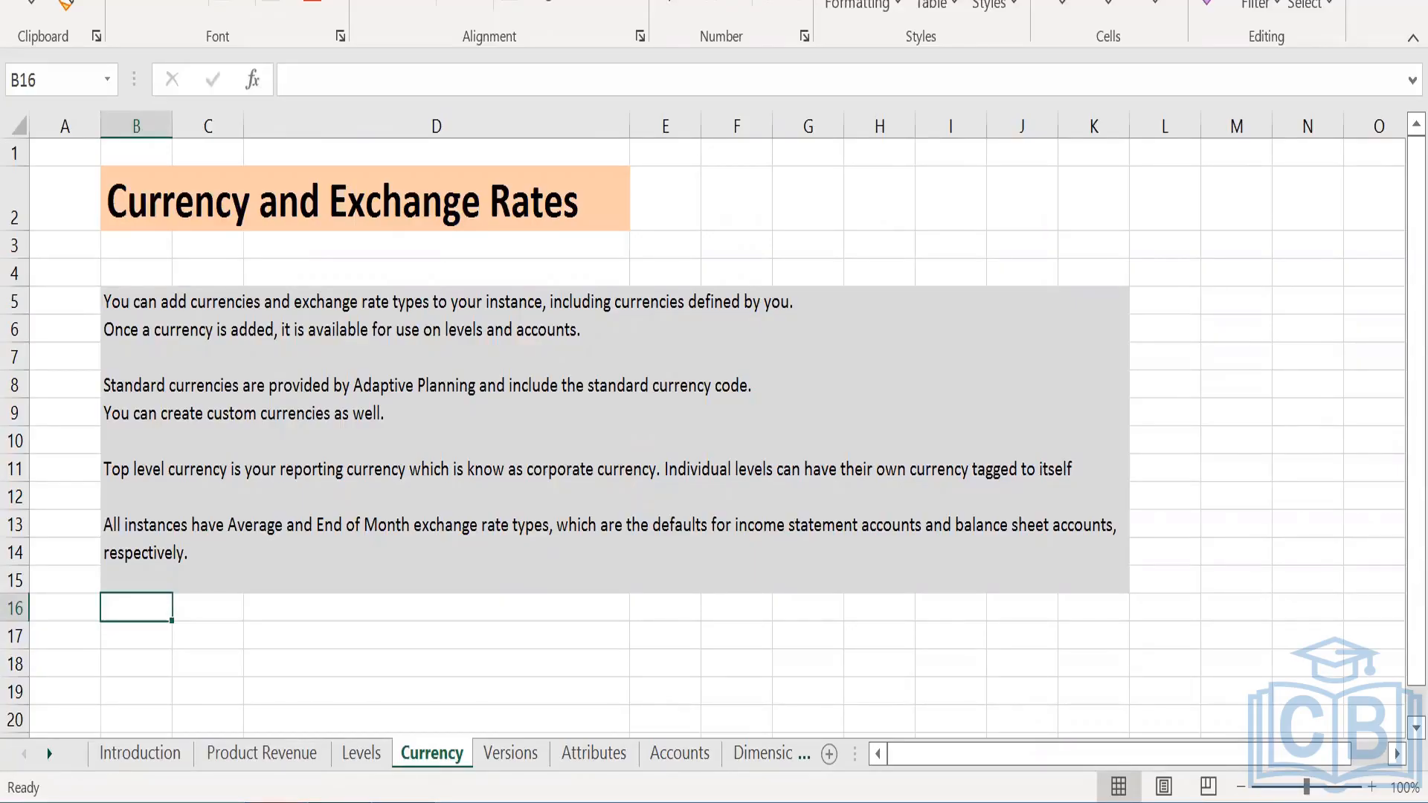
- Switch to Adaptive Planning's Manage Currencies page and highlight the corporate currency statement
click(293, 695)
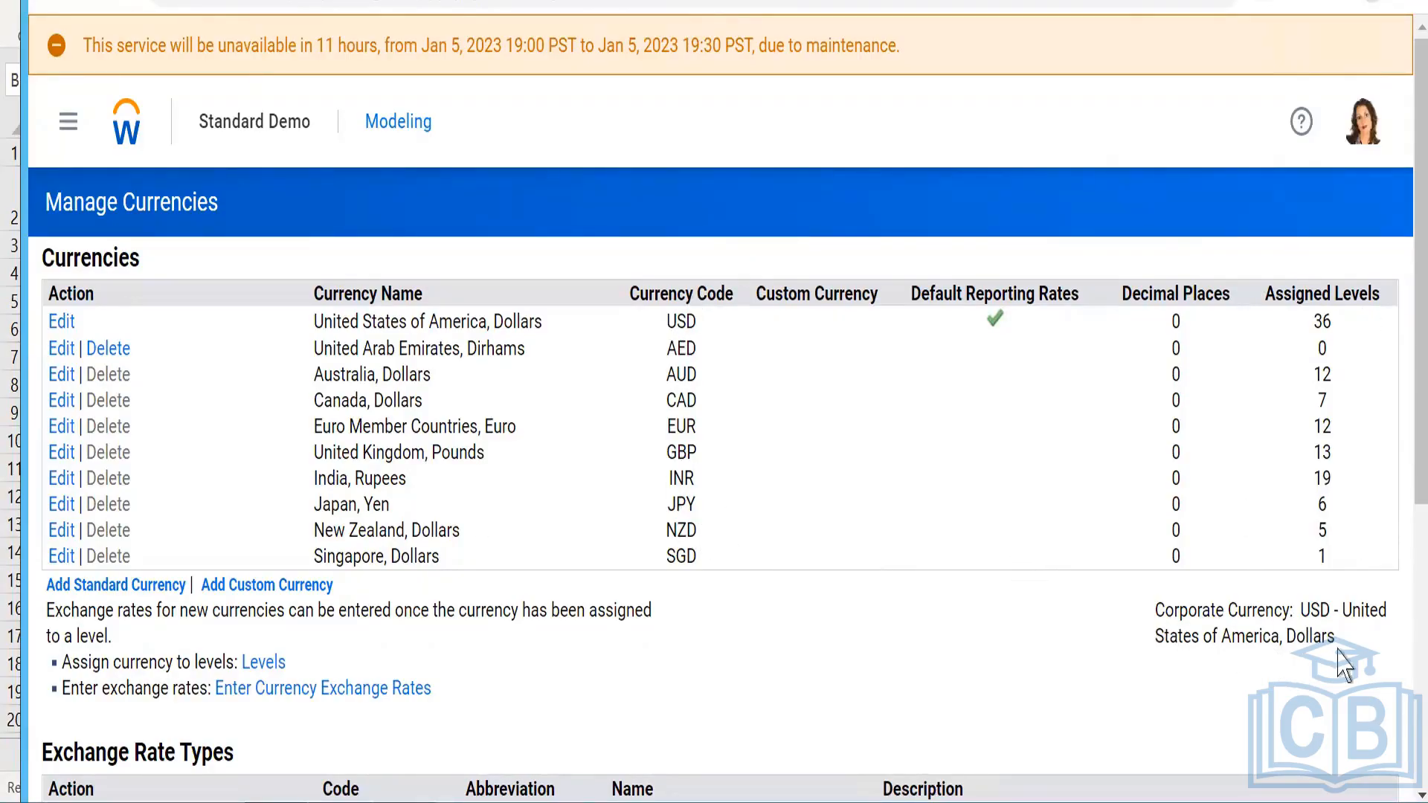
drag(1338, 647, 1148, 613)
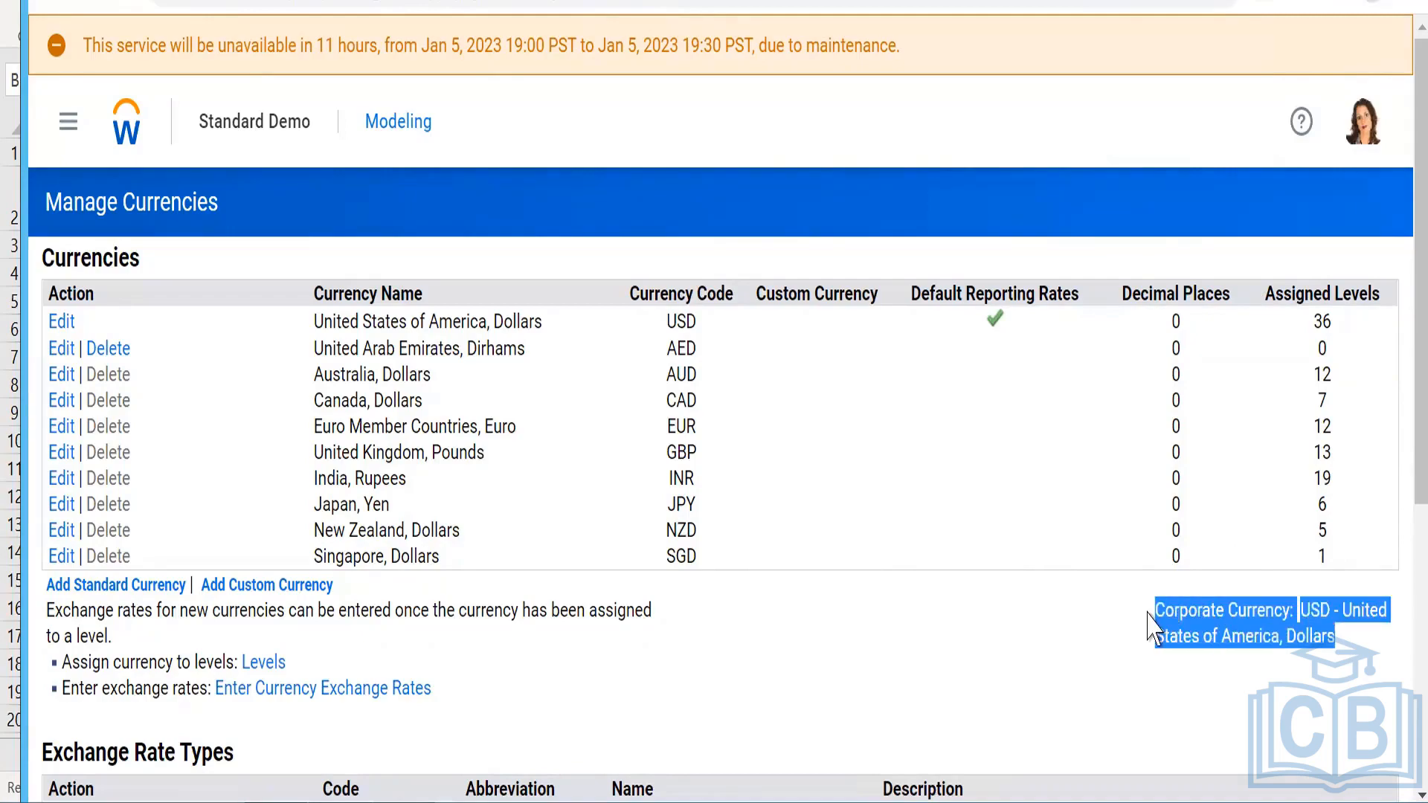
click(1109, 634)
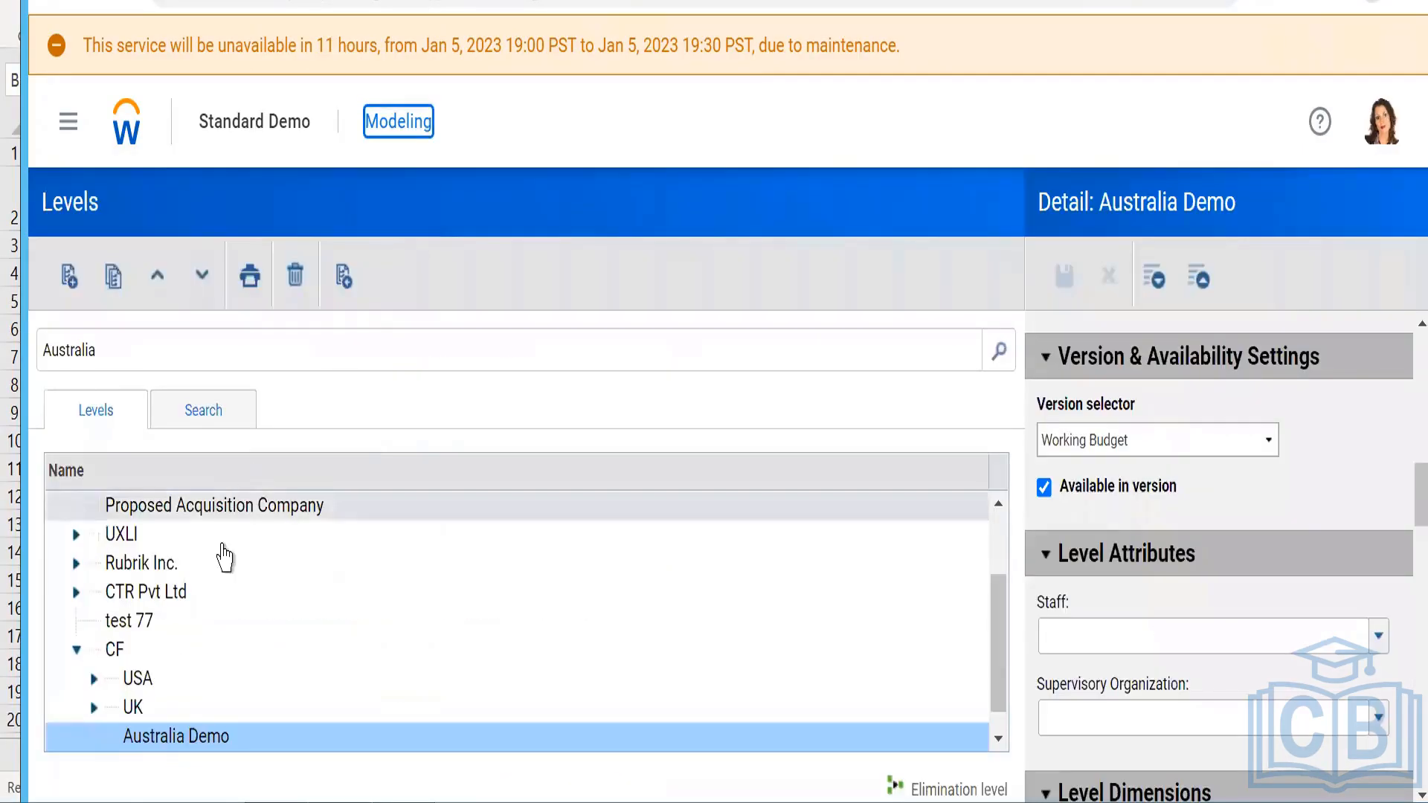
- On the Levels page, select the top-level Total Company and view its currency setting
scroll(224, 548, up, 3)
click(124, 509)
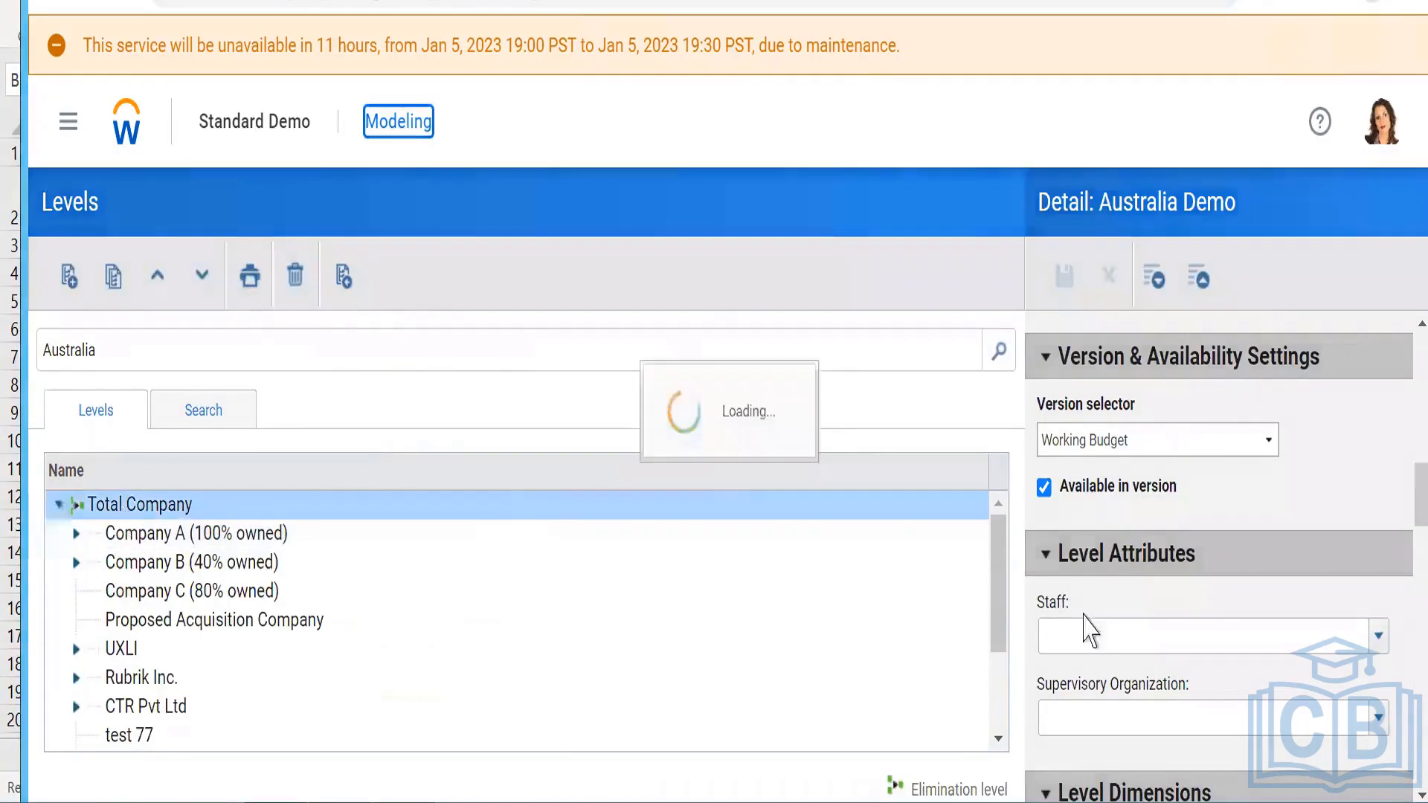
scroll(1269, 637, up, 6)
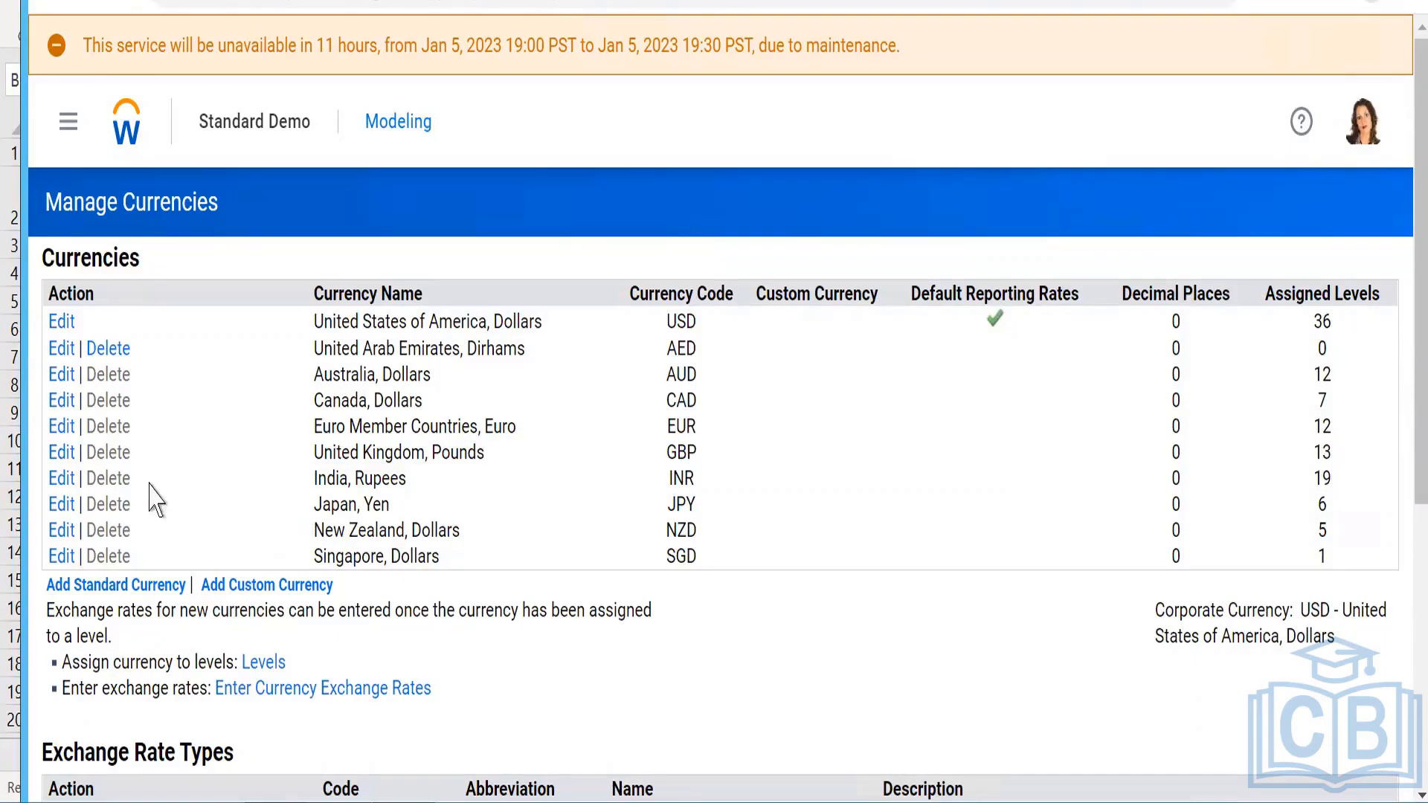
- Review the India, Rupees currency code and the Exchange Rate Types on Manage Currencies, glancing at the Excel currency notes
double_click(682, 480)
scroll(1123, 636, down, 1)
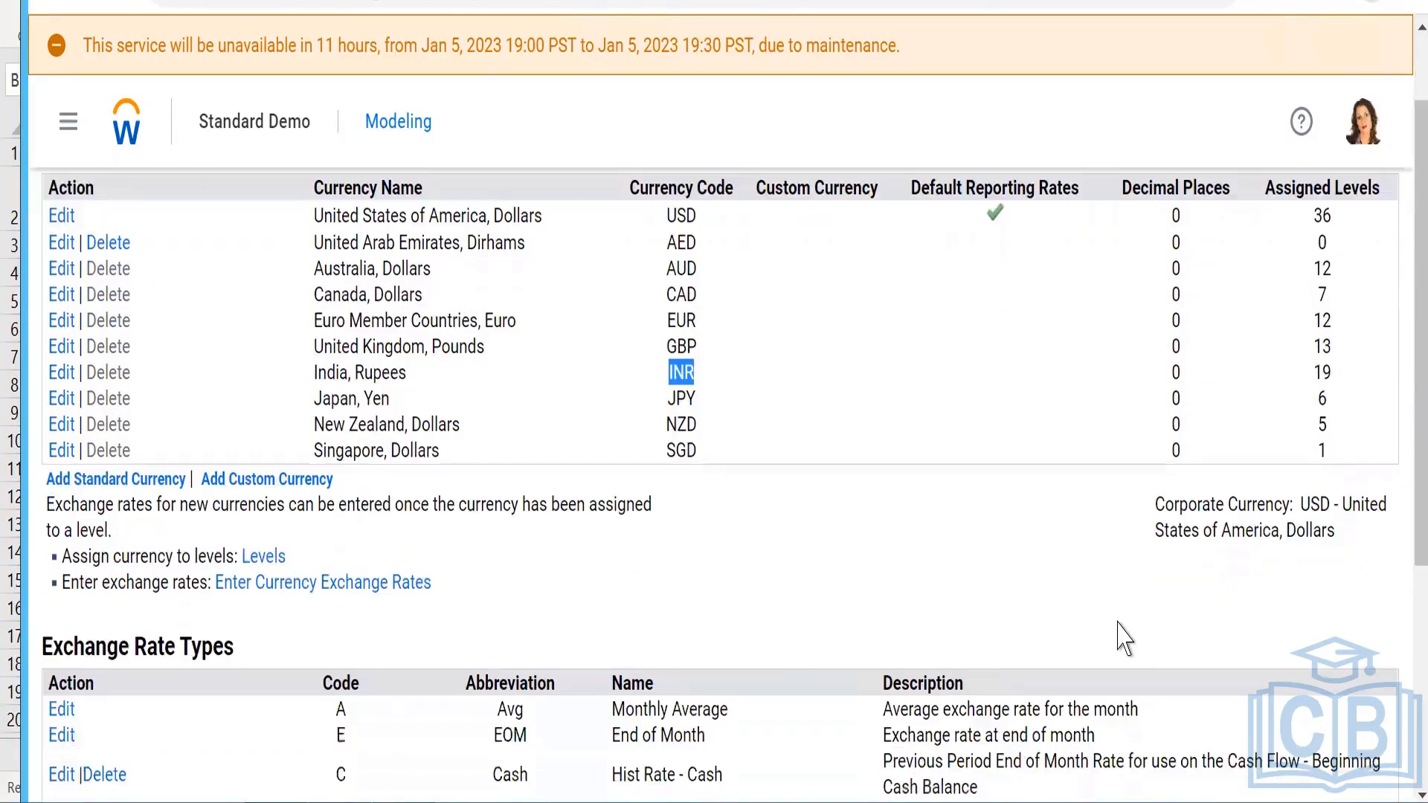
scroll(393, 711, down, 3)
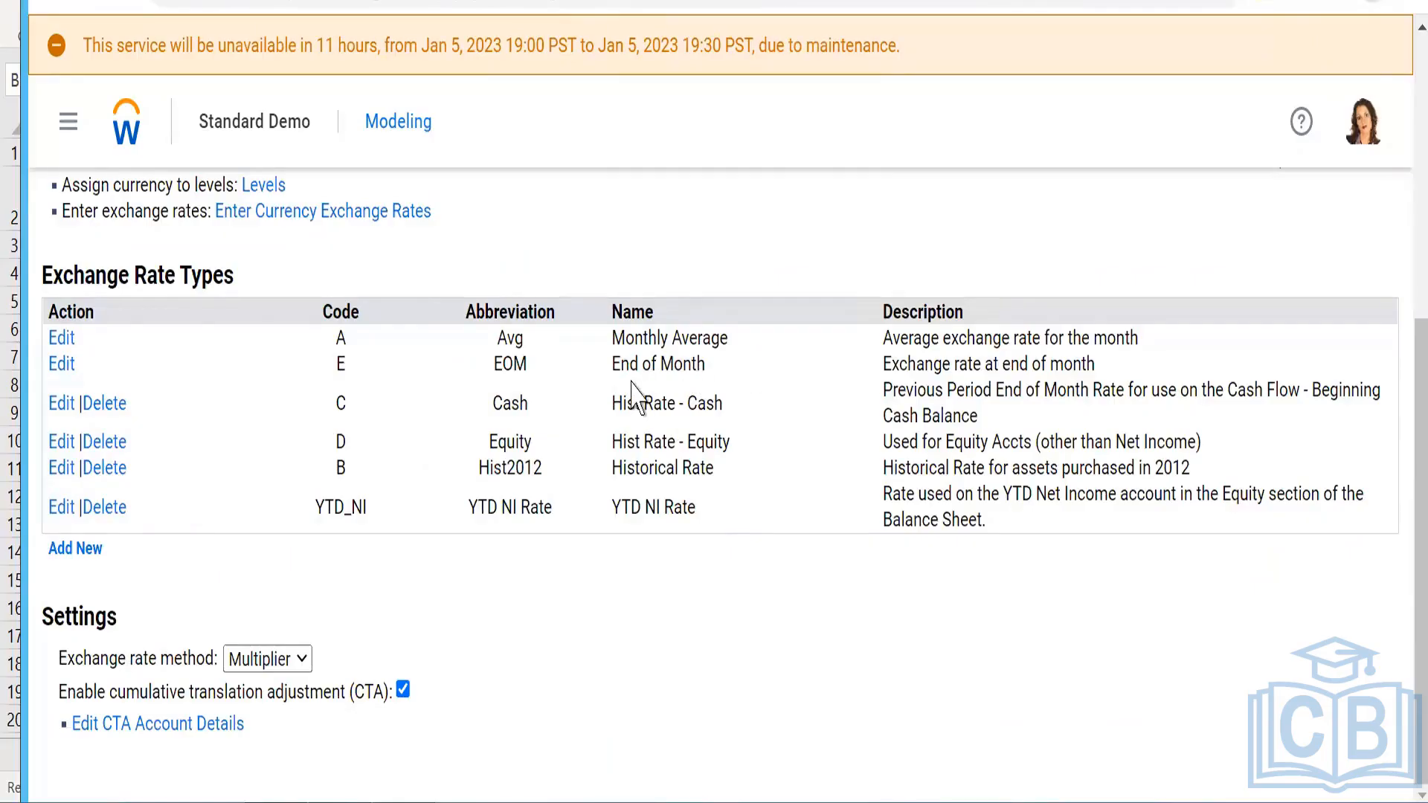
scroll(746, 408, up, 1)
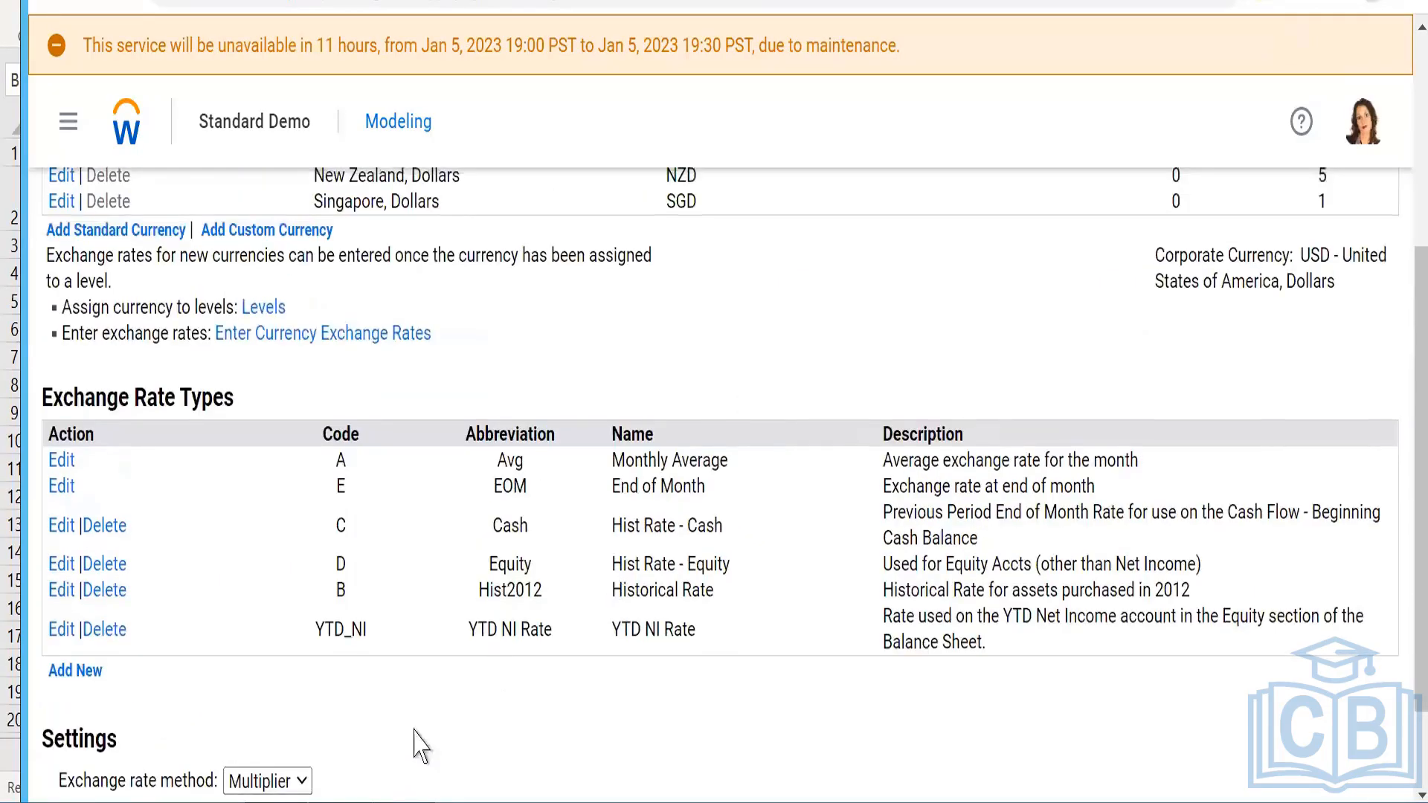
key(alt+Tab)
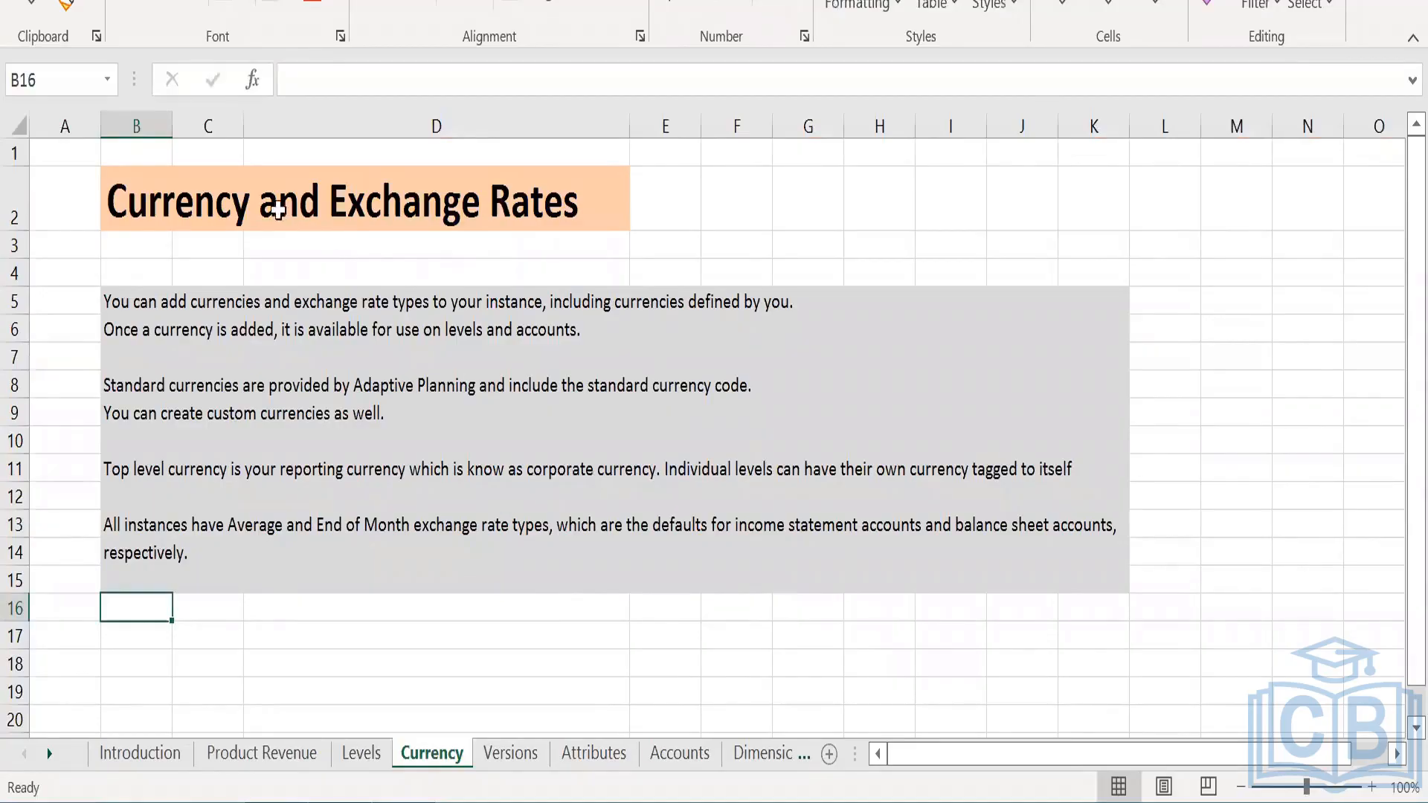
key(alt+Tab)
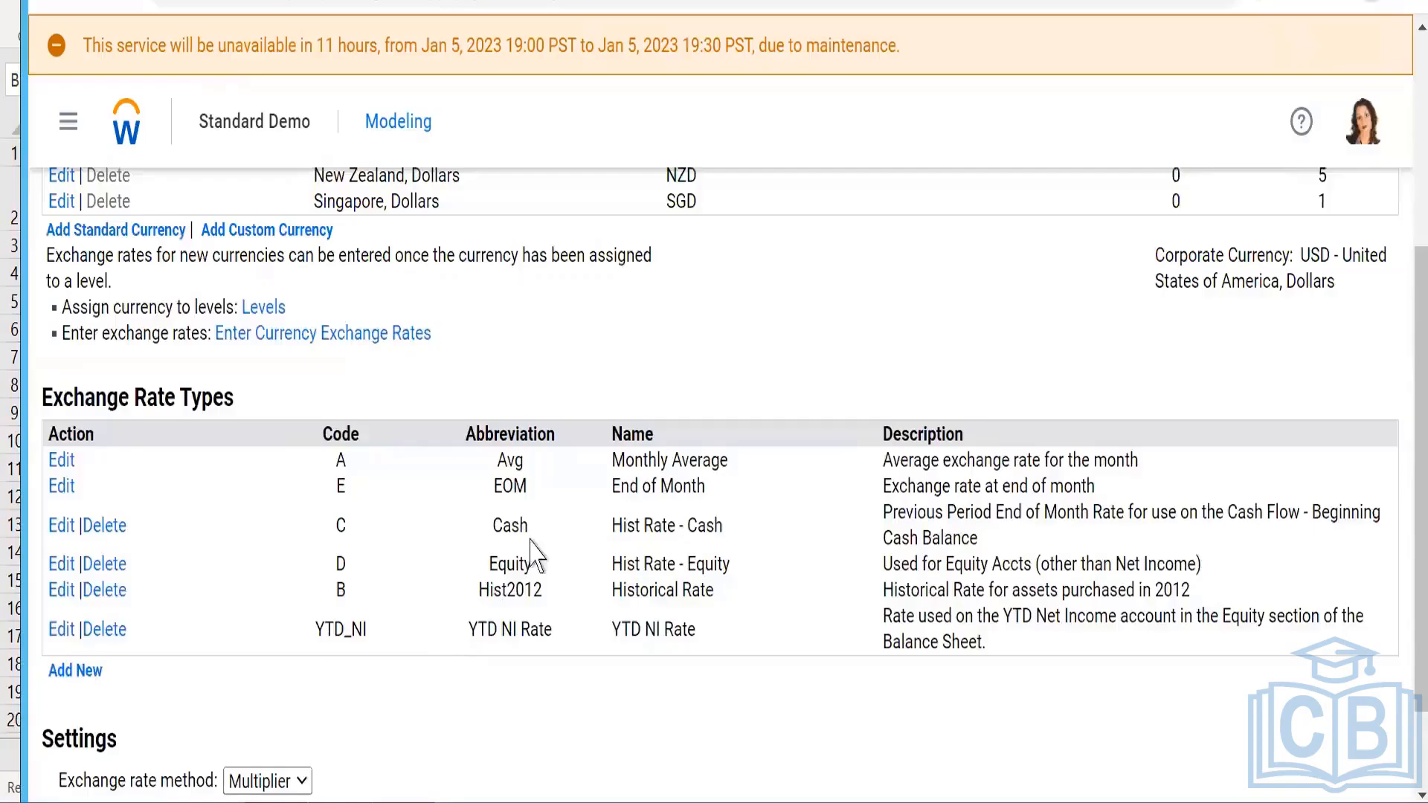
scroll(446, 483, up, 5)
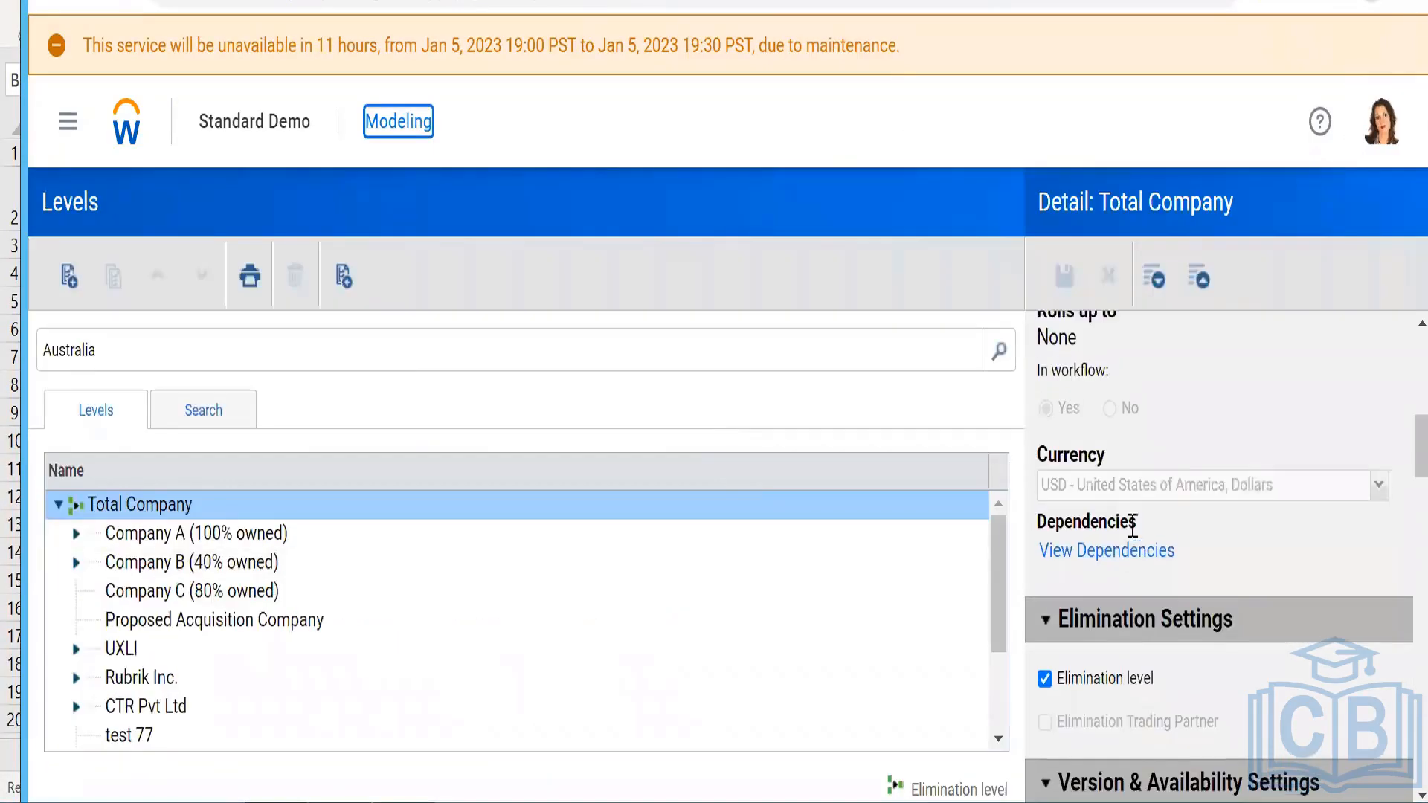
- Select the test 77 level on the Levels page and view the currencies that can be assigned to it
scroll(1131, 526, up, 3)
click(128, 736)
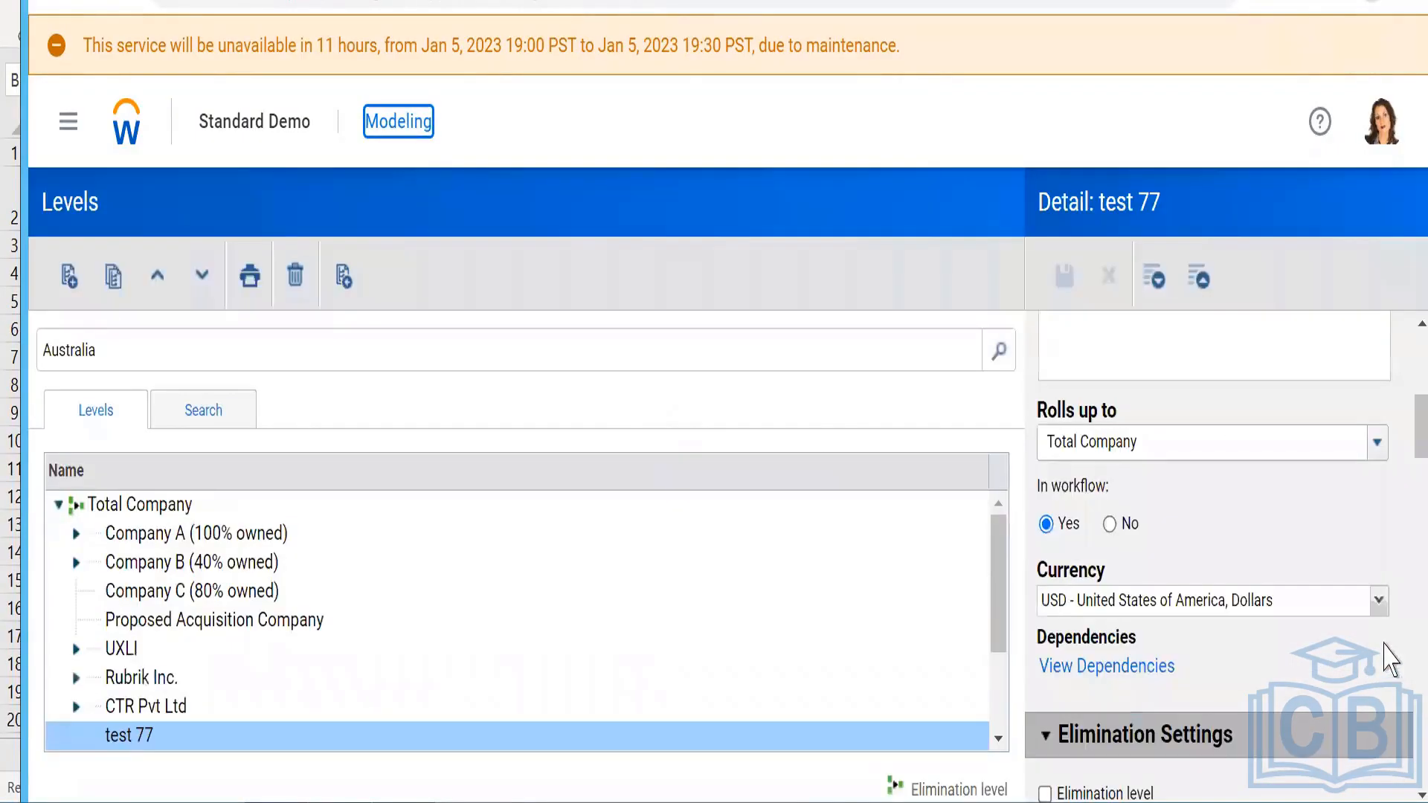
click(1380, 601)
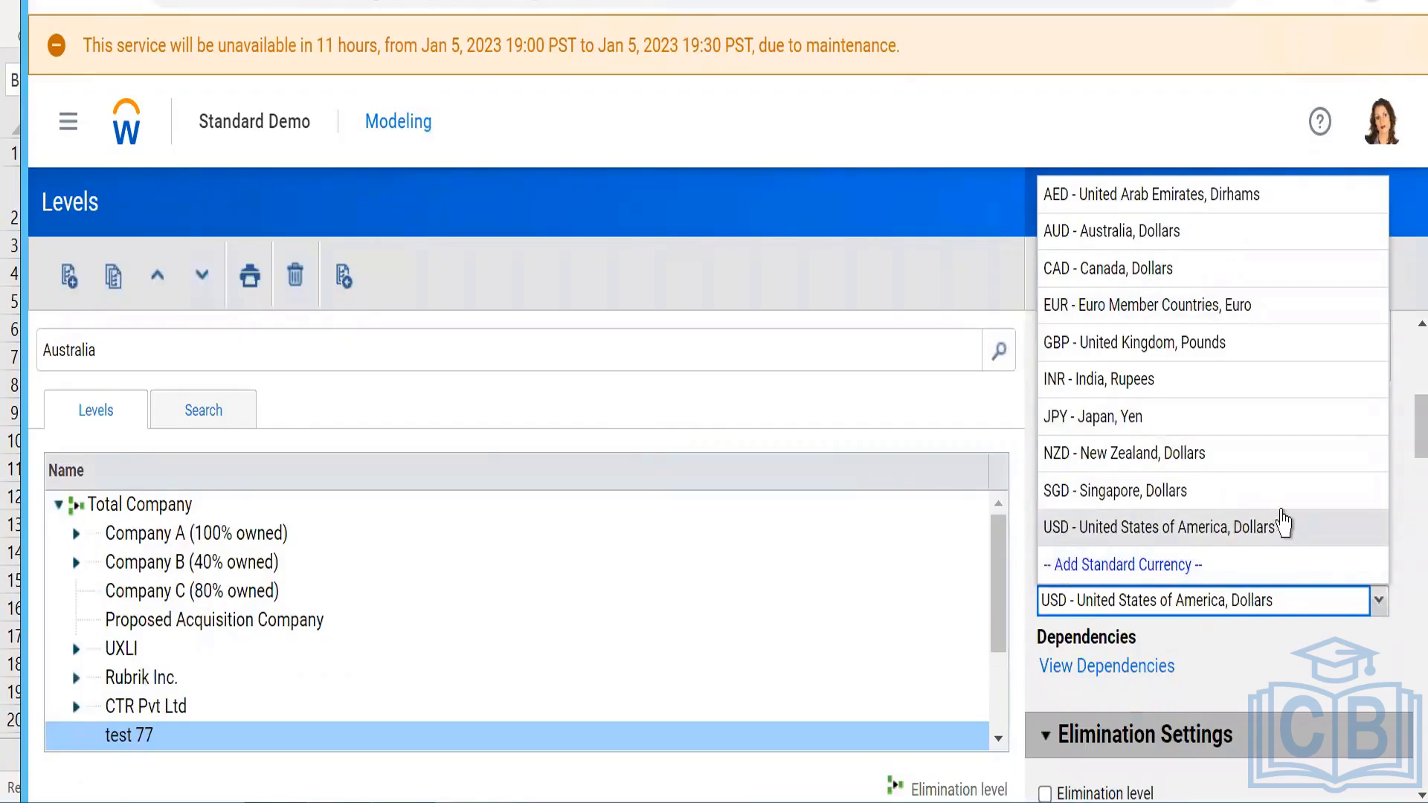
click(1273, 674)
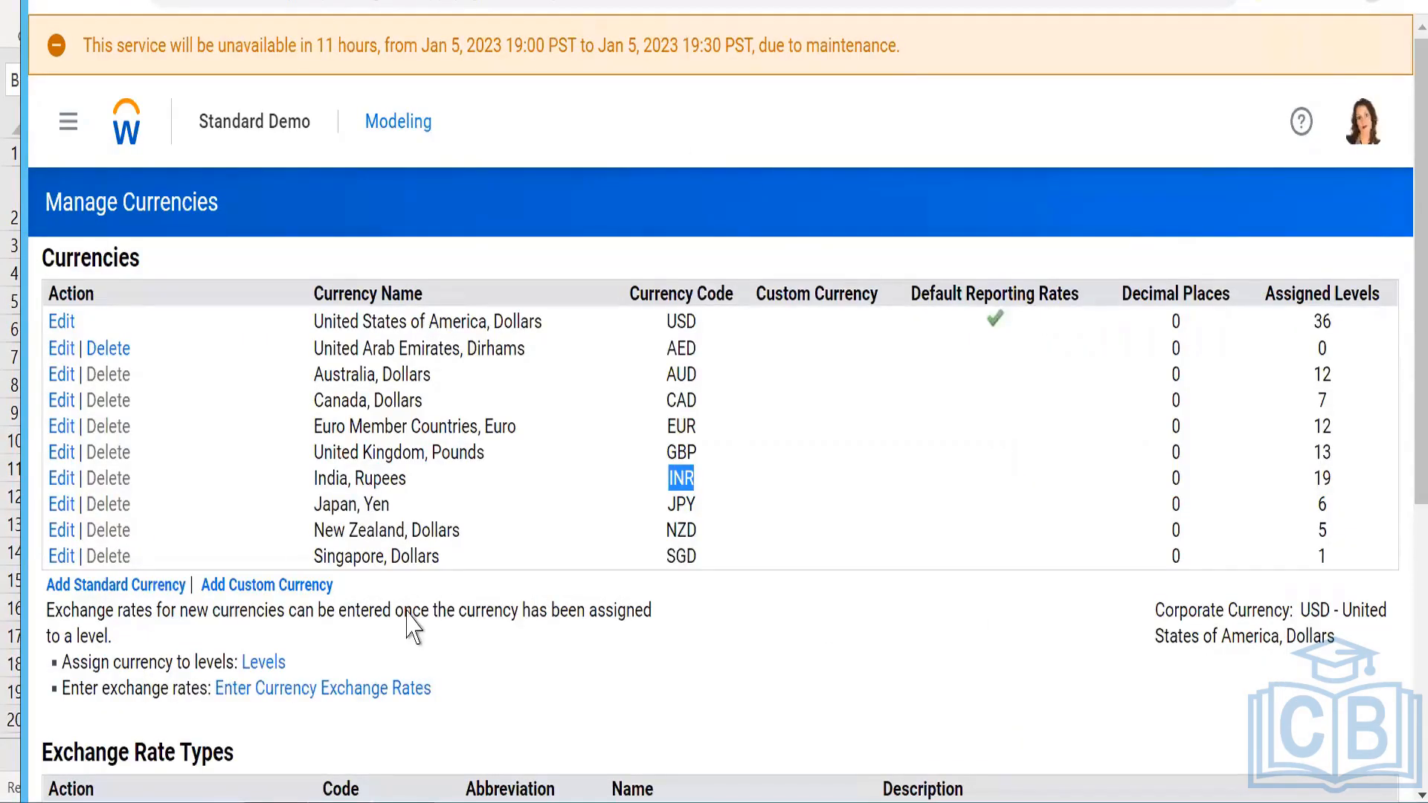
- Open the Exchange Rates sheet from Model Management and view the monthly rates through December 2022
scroll(411, 627, down, 6)
scroll(454, 573, up, 6)
click(392, 126)
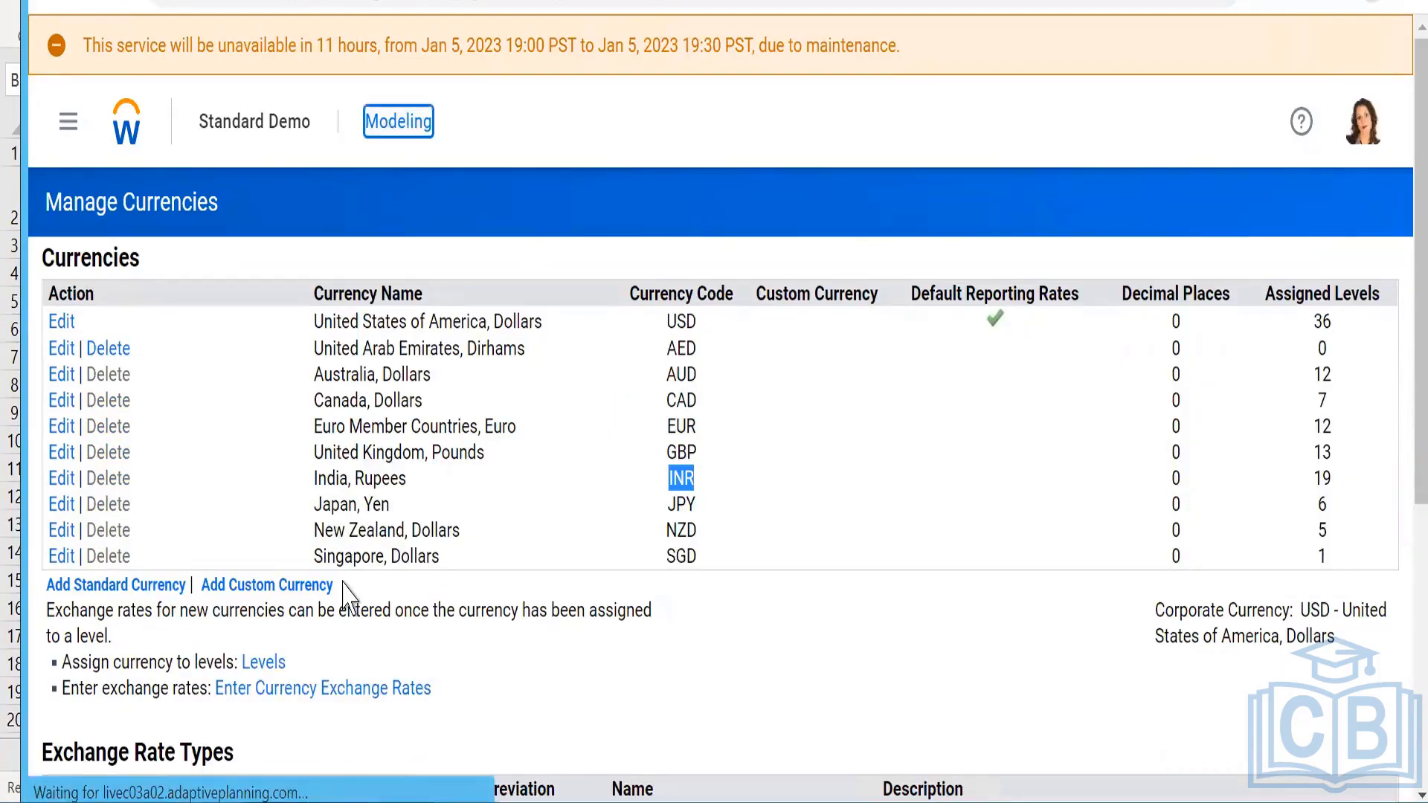
scroll(348, 599, down, 7)
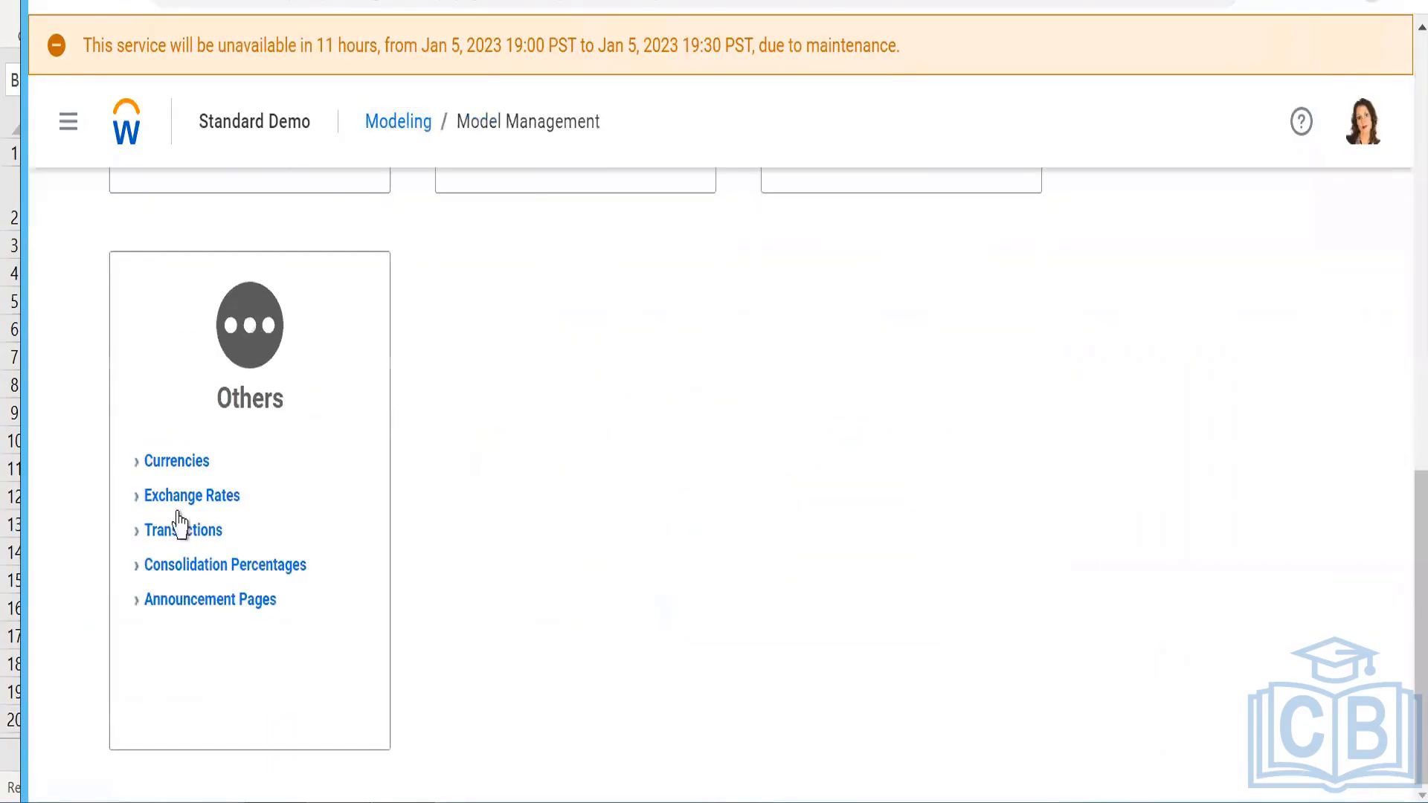
click(173, 497)
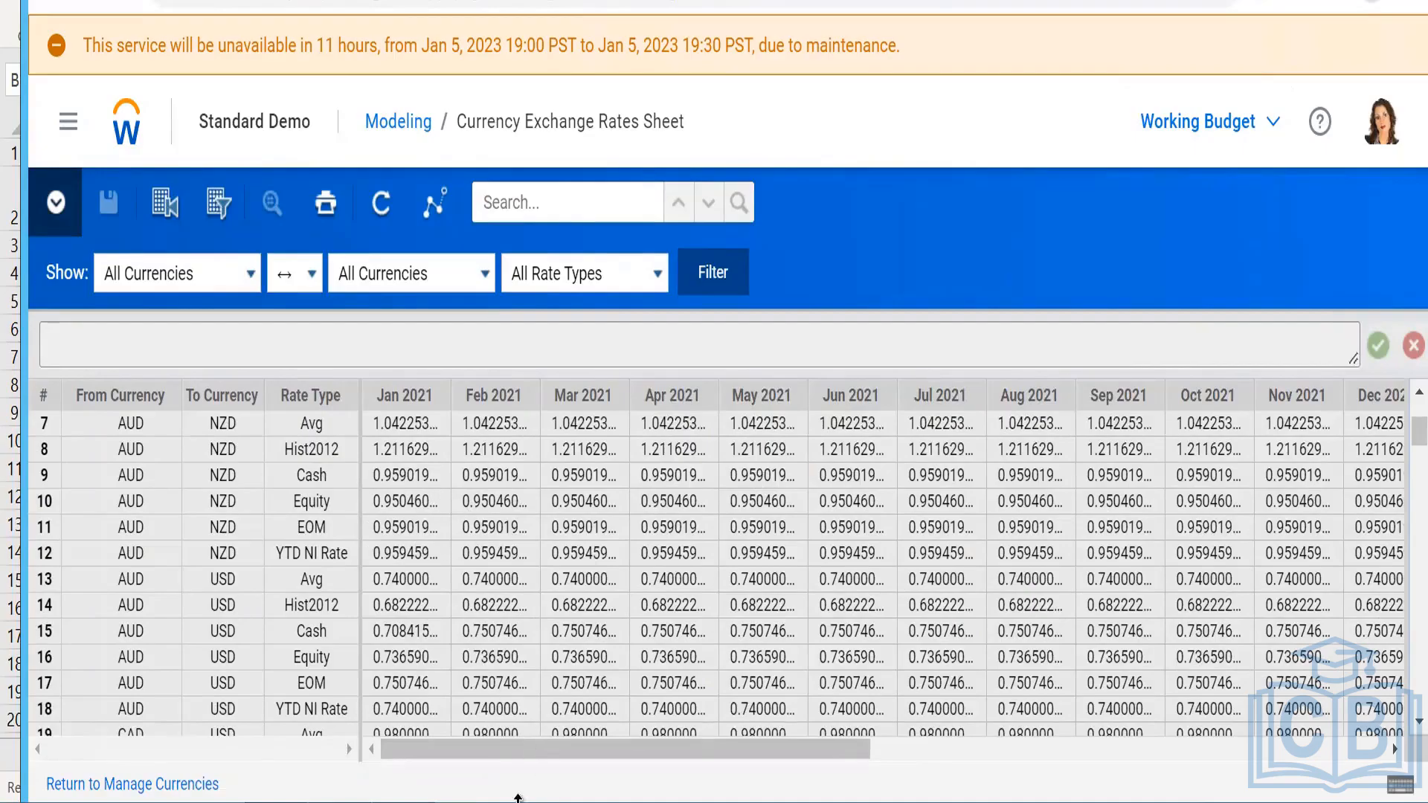
drag(568, 752, 1109, 774)
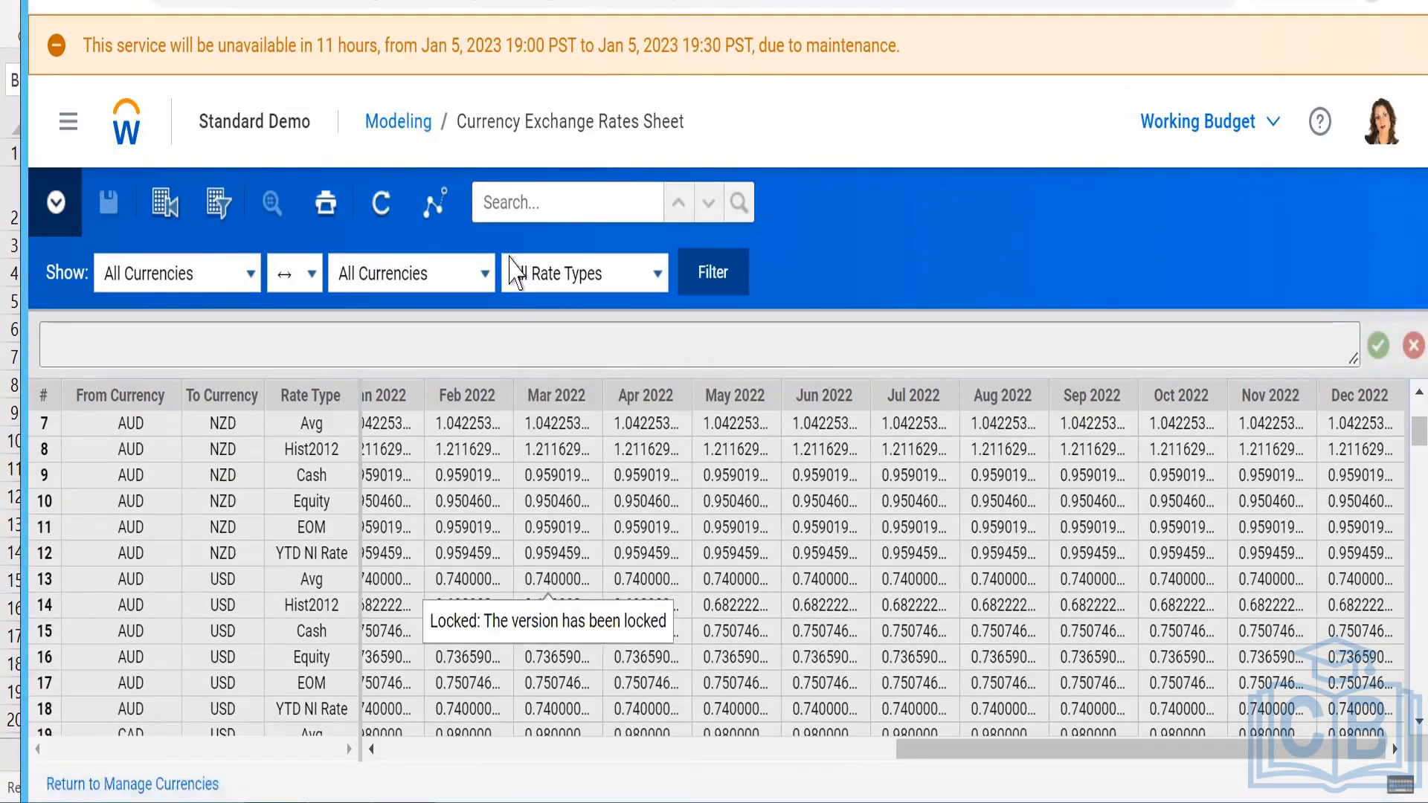
- Return to Model Management, look over its sections including Others, and open the Levels page
click(398, 123)
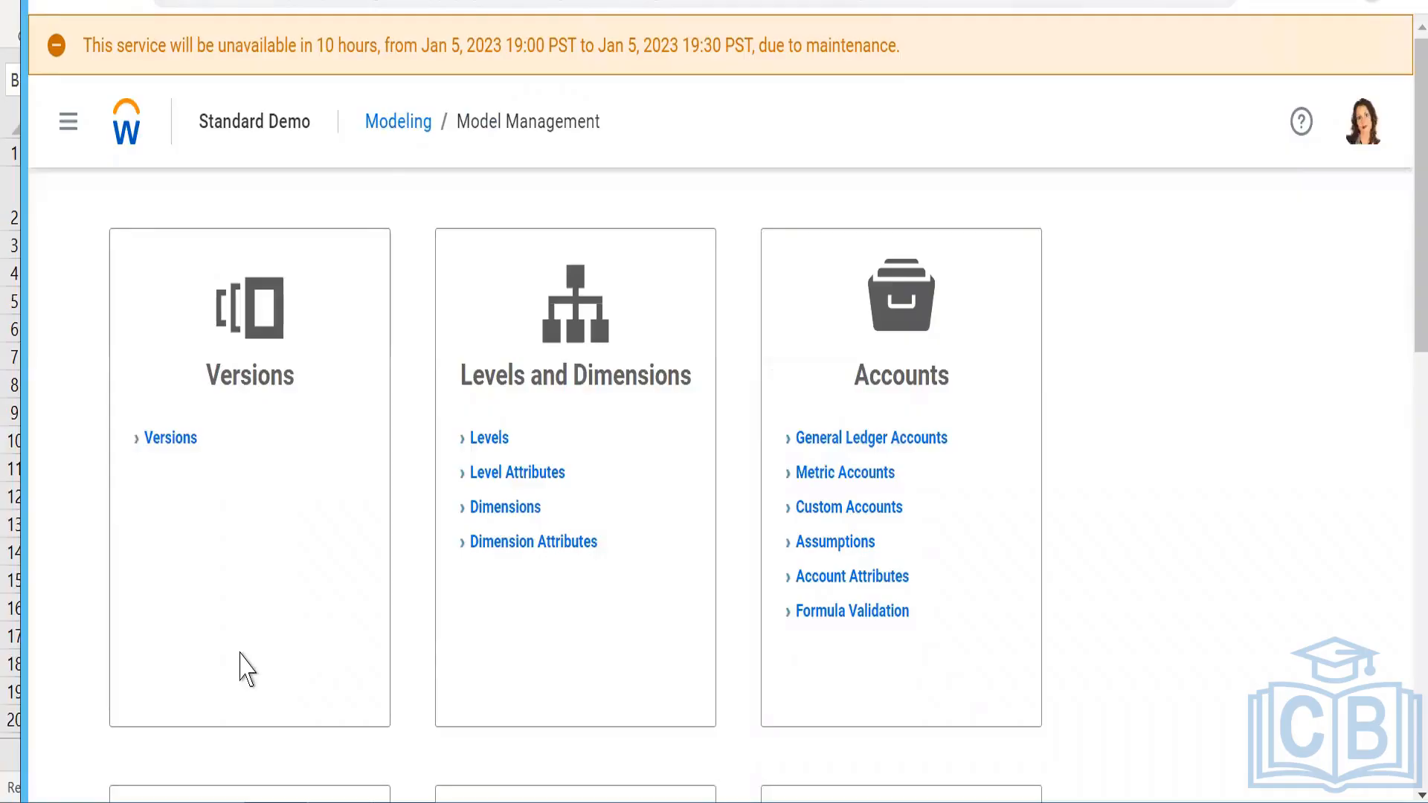
scroll(246, 667, down, 5)
scroll(431, 550, down, 6)
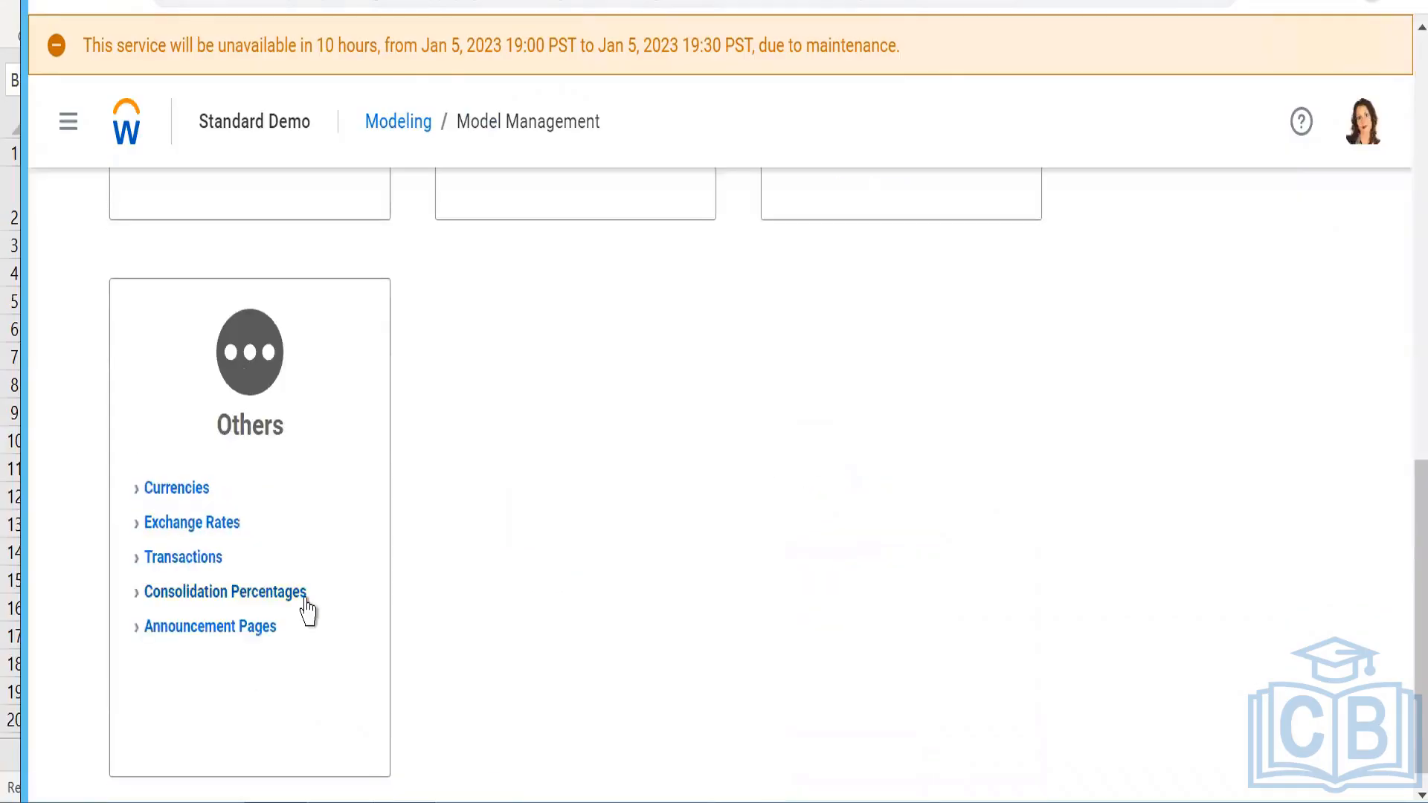
scroll(538, 552, up, 5)
scroll(540, 554, up, 5)
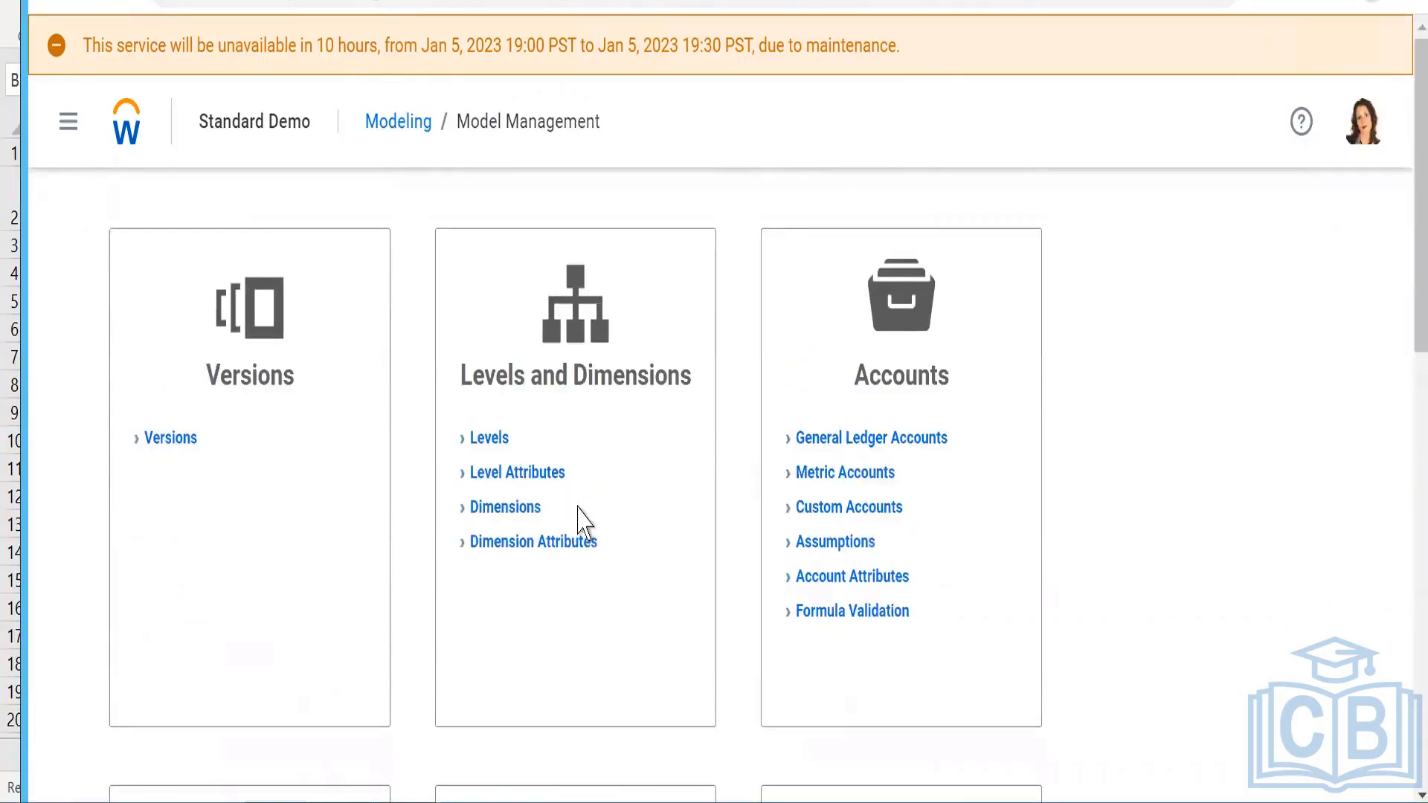
click(487, 440)
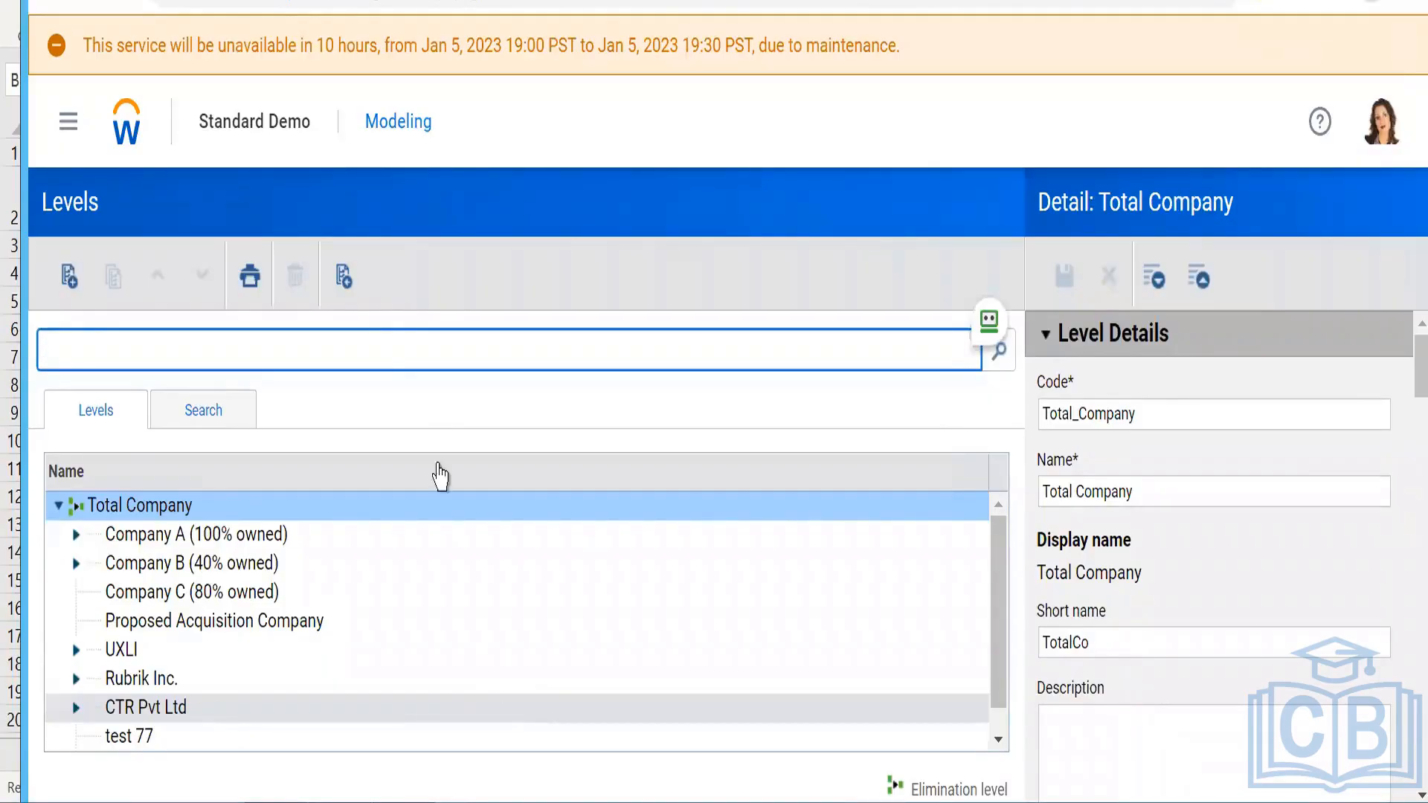
- Review the Total Company level's details, currency, elimination settings and version availability settings
scroll(1108, 633, down, 10)
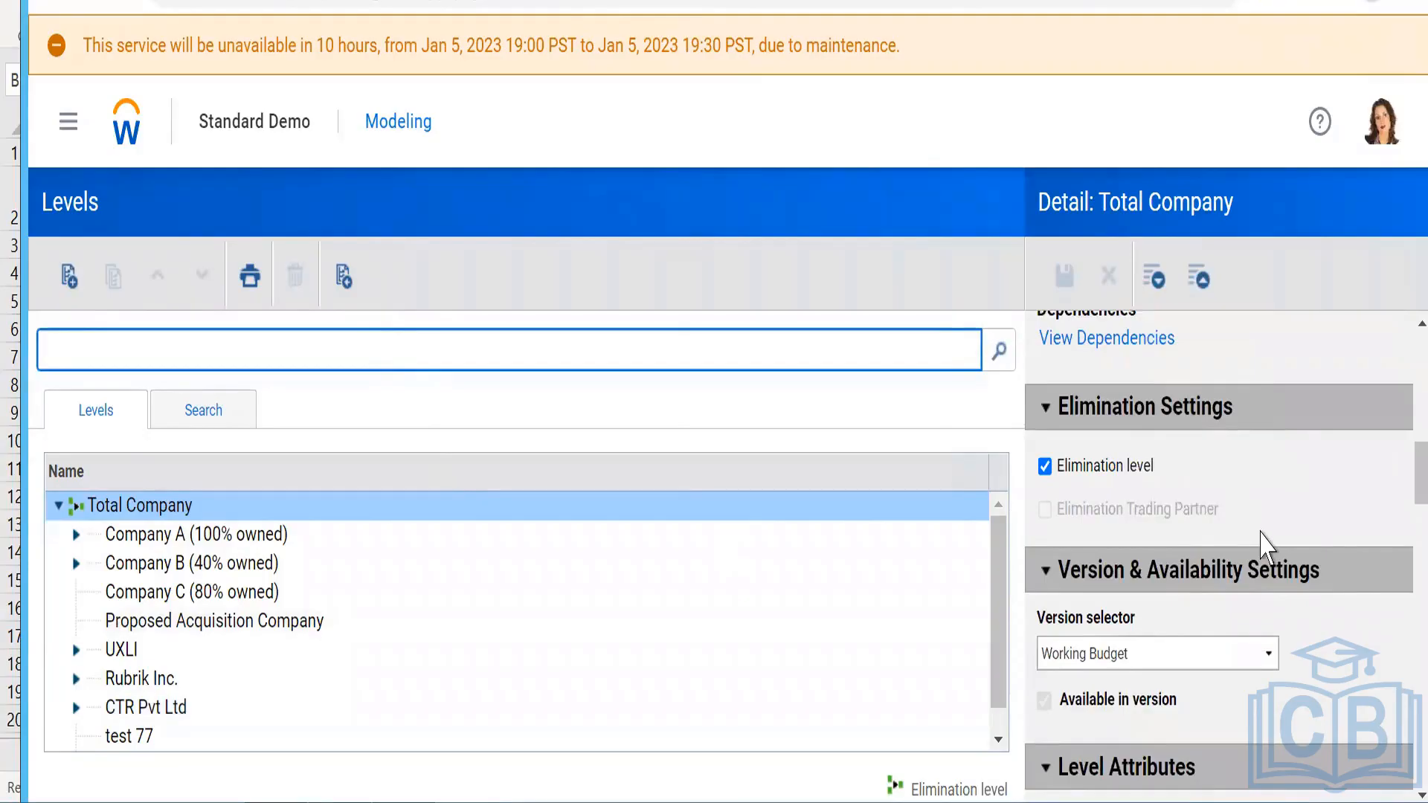
scroll(1265, 546, down, 2)
scroll(1264, 546, up, 10)
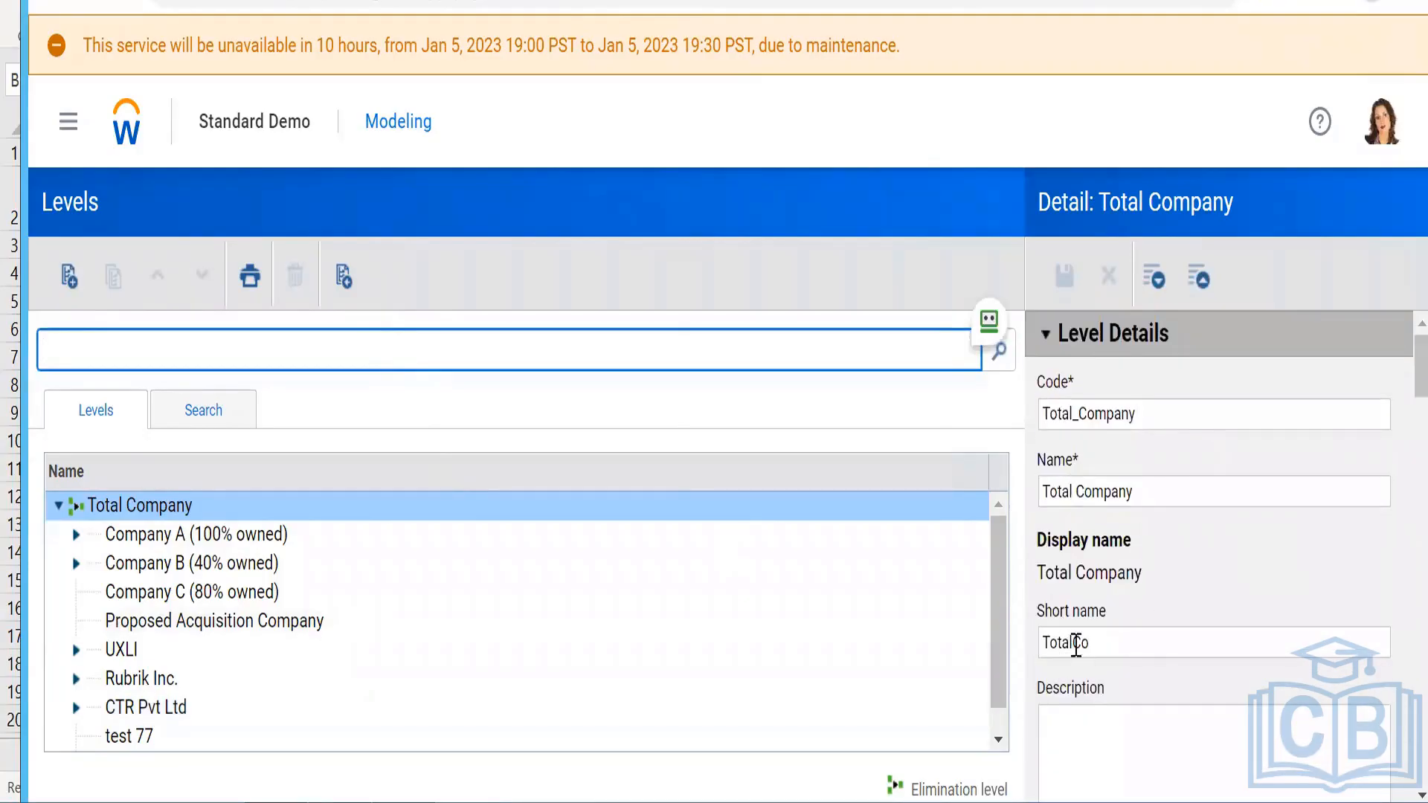
scroll(1080, 703, down, 3)
scroll(1140, 583, down, 5)
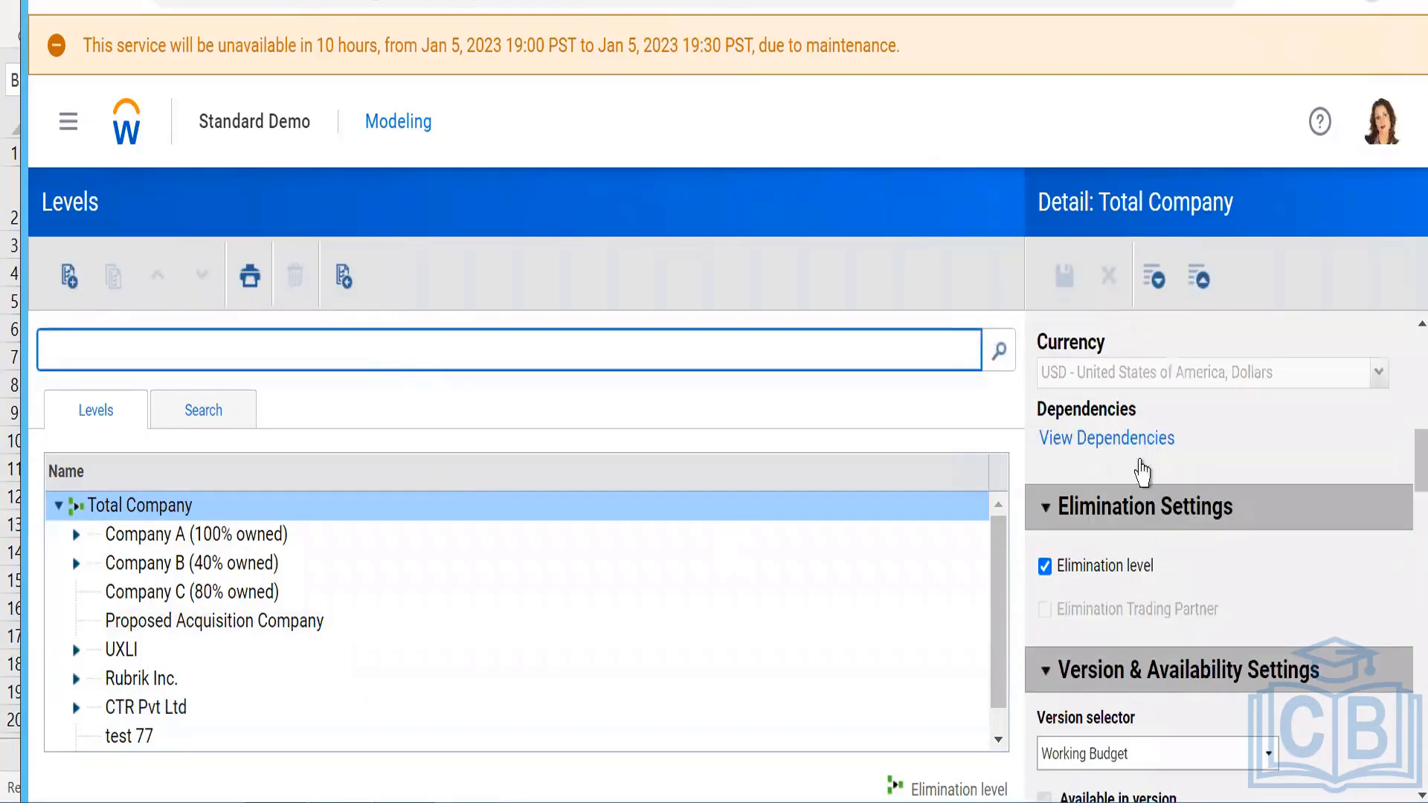
- Expand the CF level in the hierarchy and select its India sublevel to view the assigned currency
scroll(223, 732, down, 1)
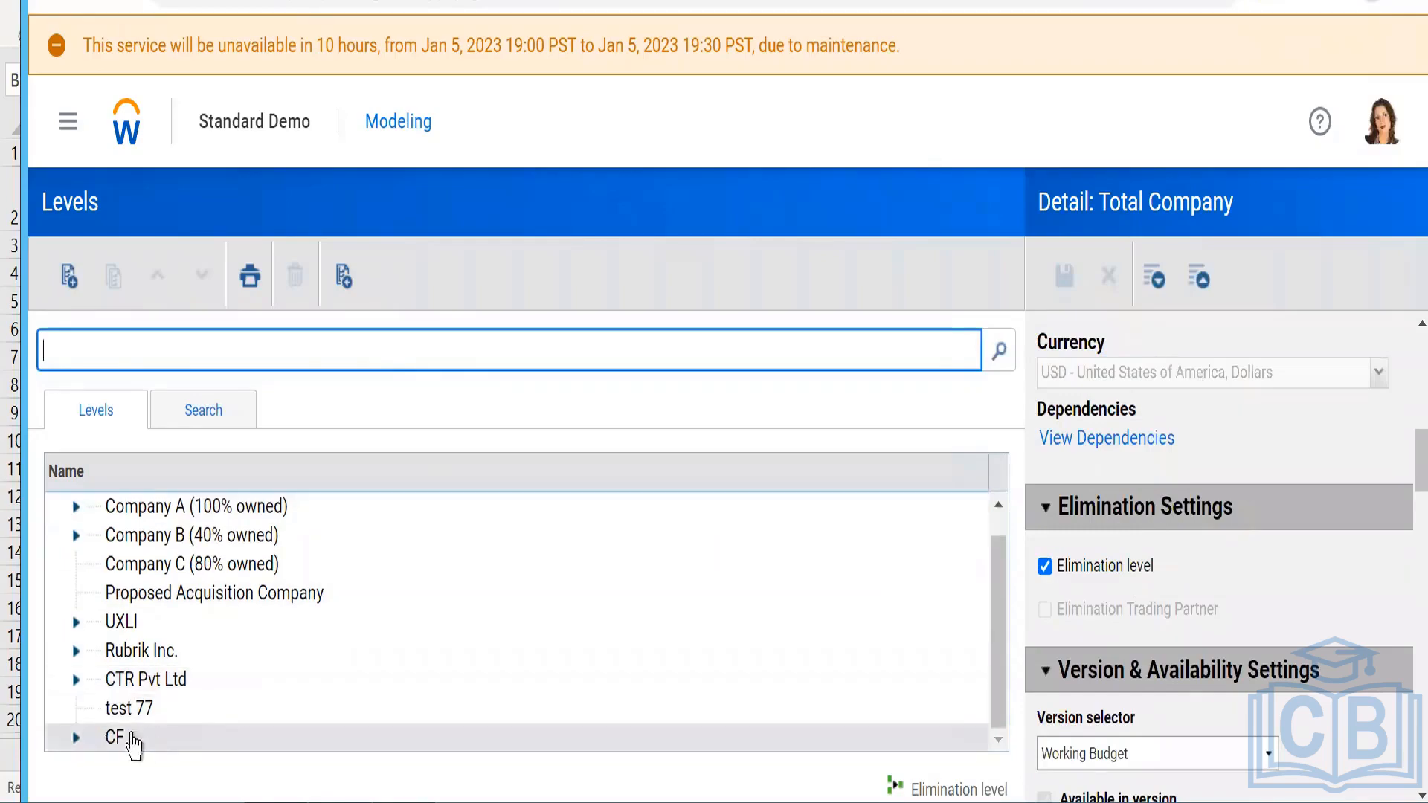
click(201, 730)
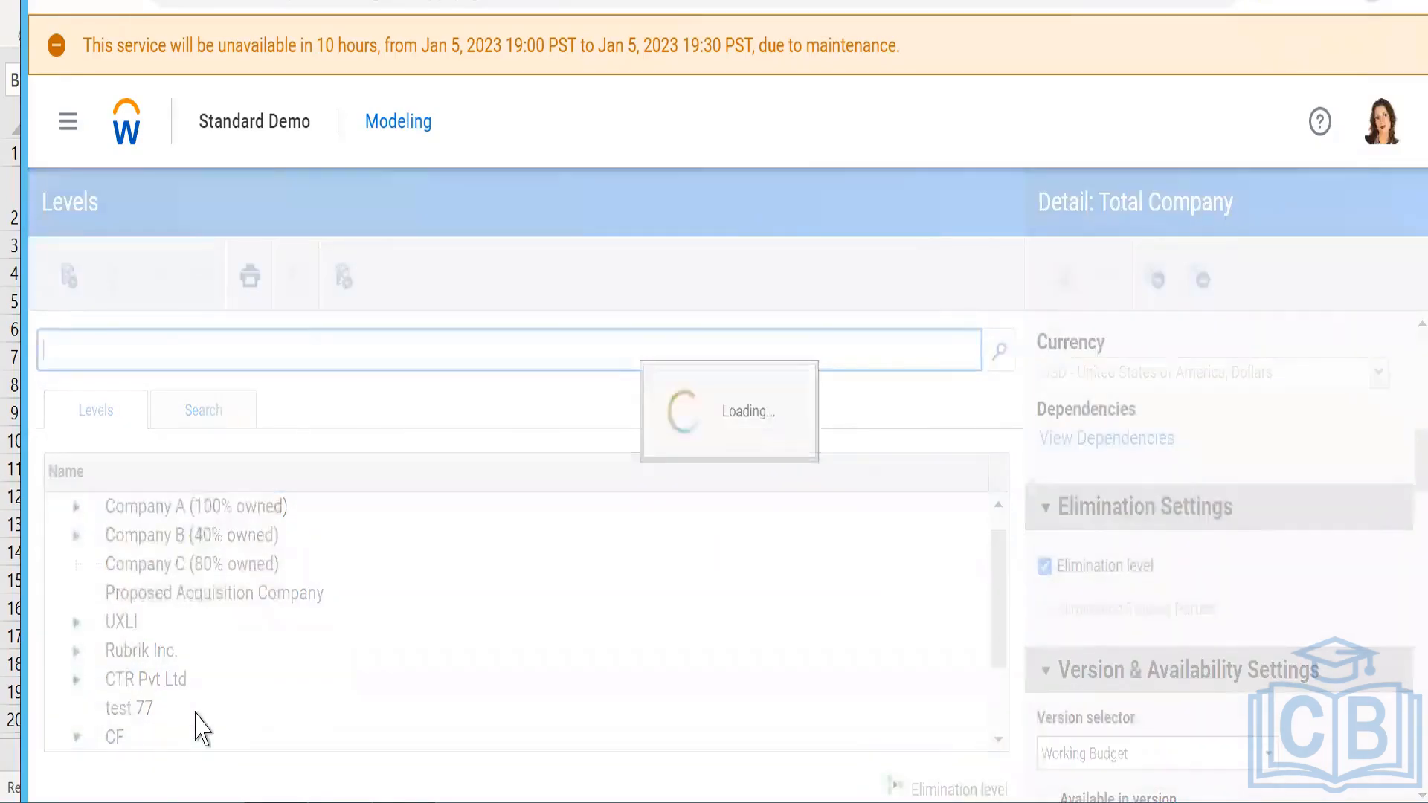
scroll(257, 688, down, 3)
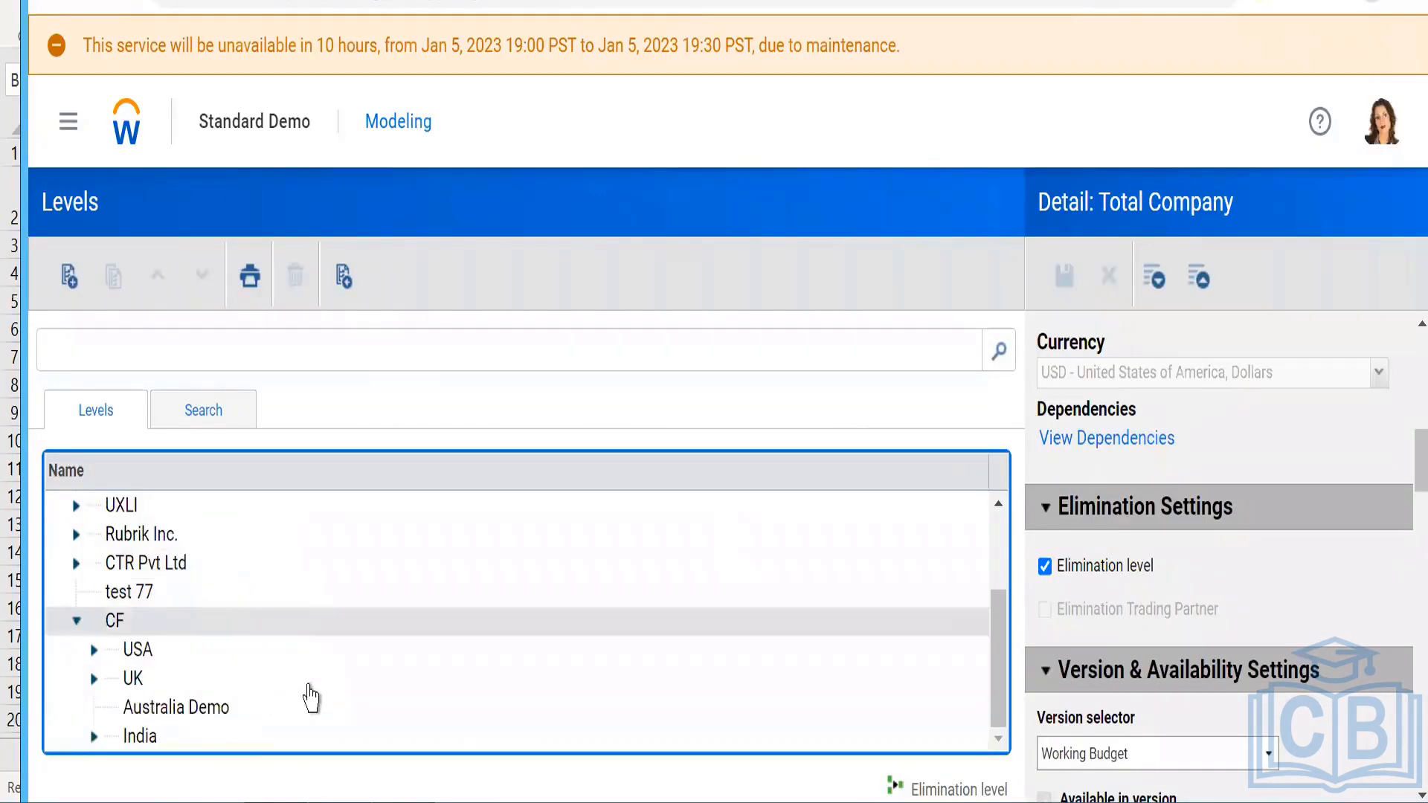
click(138, 738)
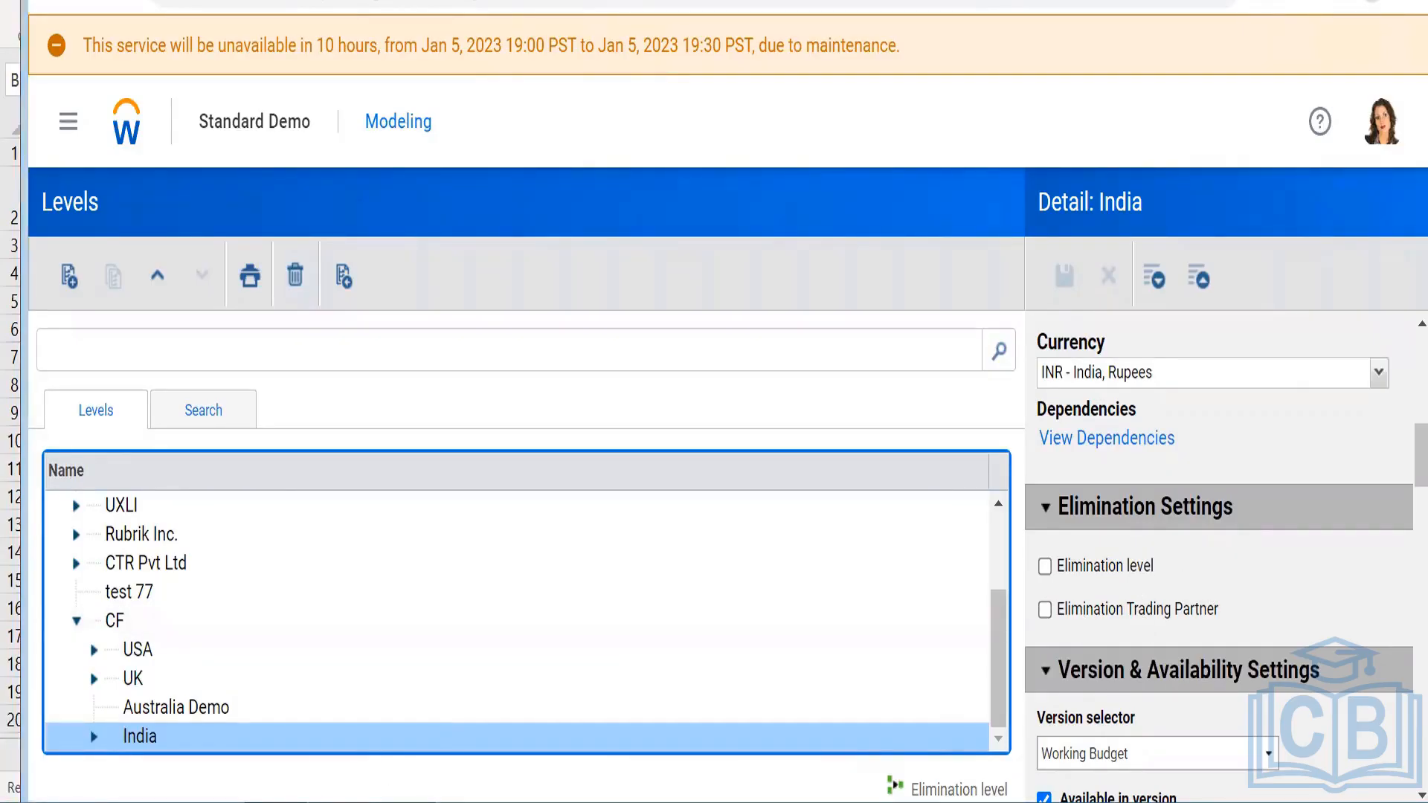
- Switch to the Excel notes and open the Levels worksheet to read about trading partners and elimination levels
click(386, 800)
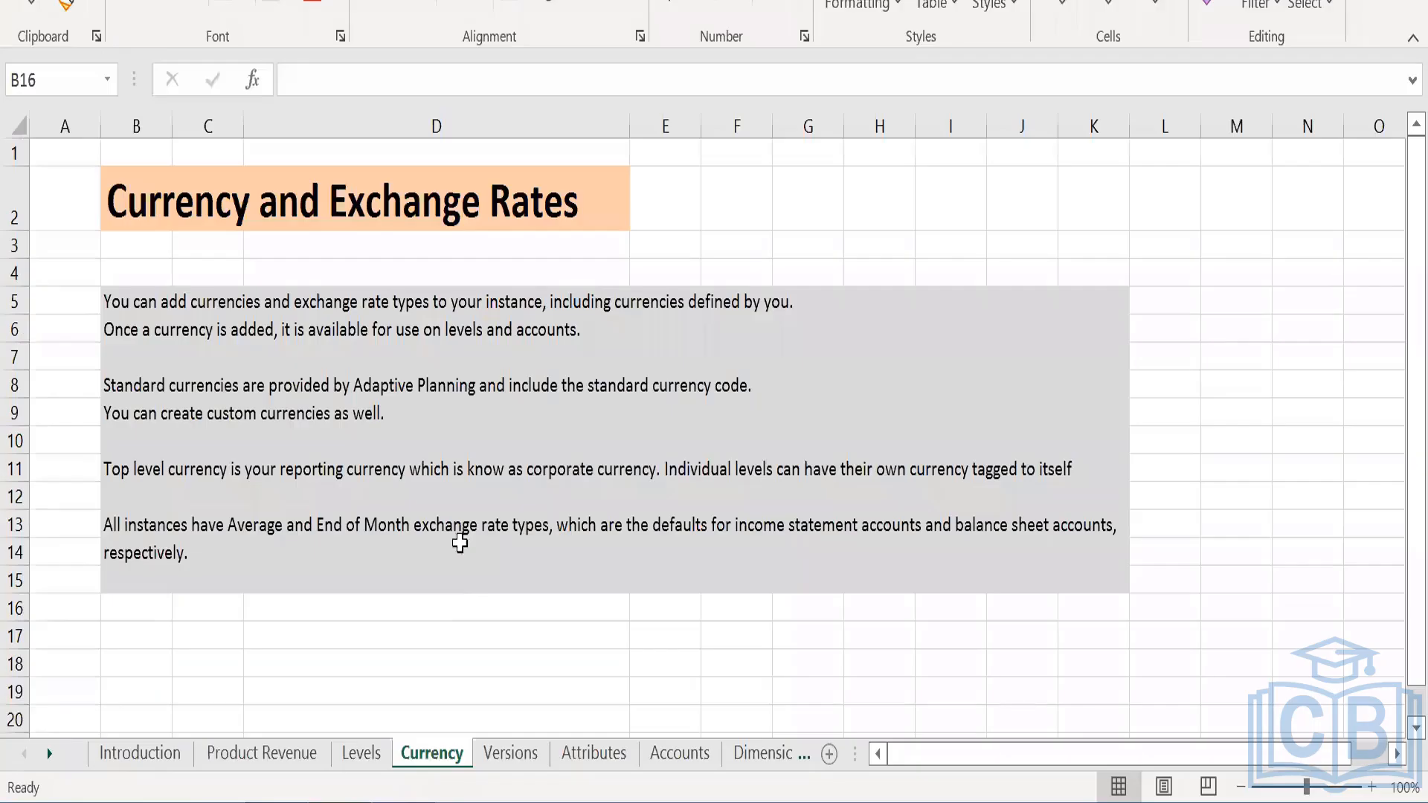
click(365, 753)
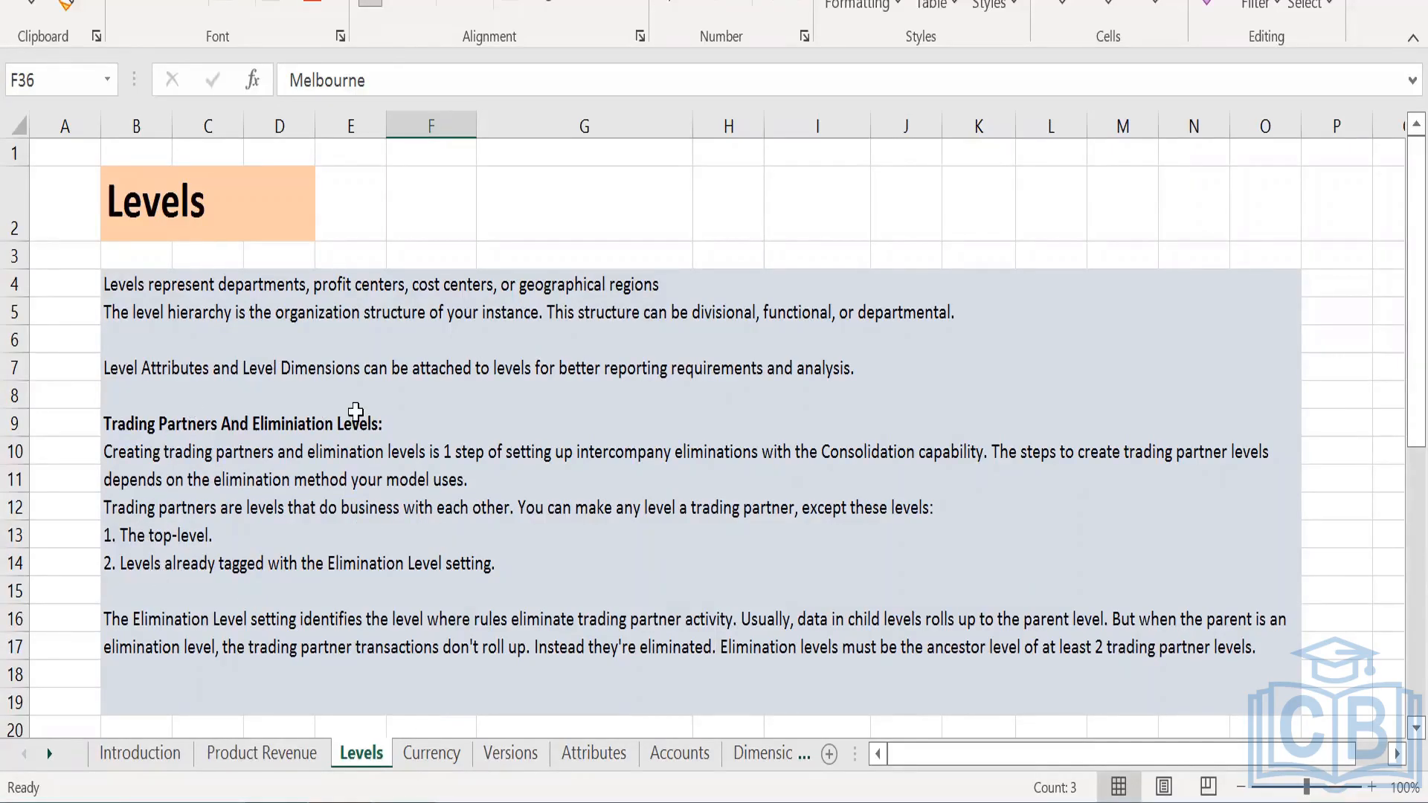
- Switch back to Adaptive Planning and examine the India level's elimination settings and version availability settings
key(alt+Tab)
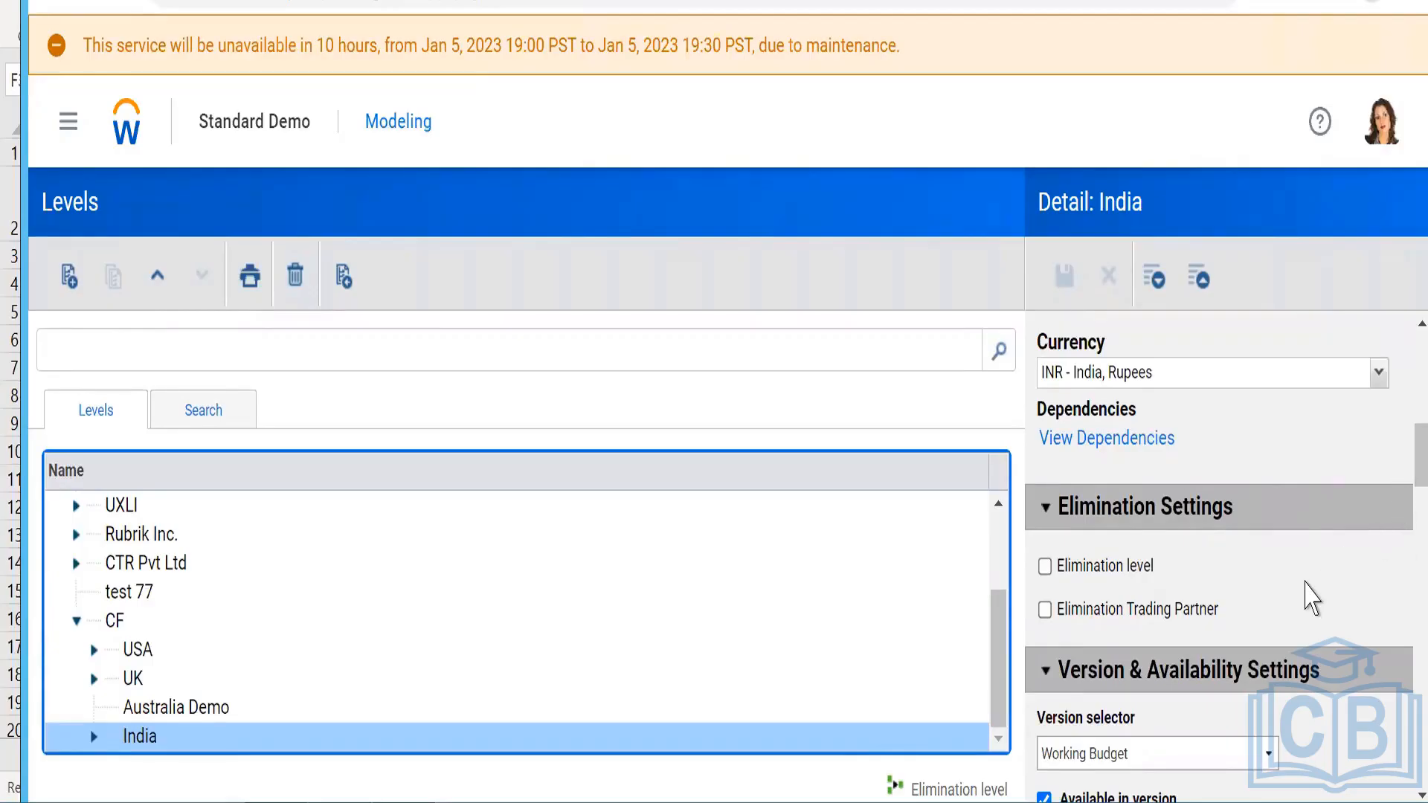
scroll(1311, 598, down, 1)
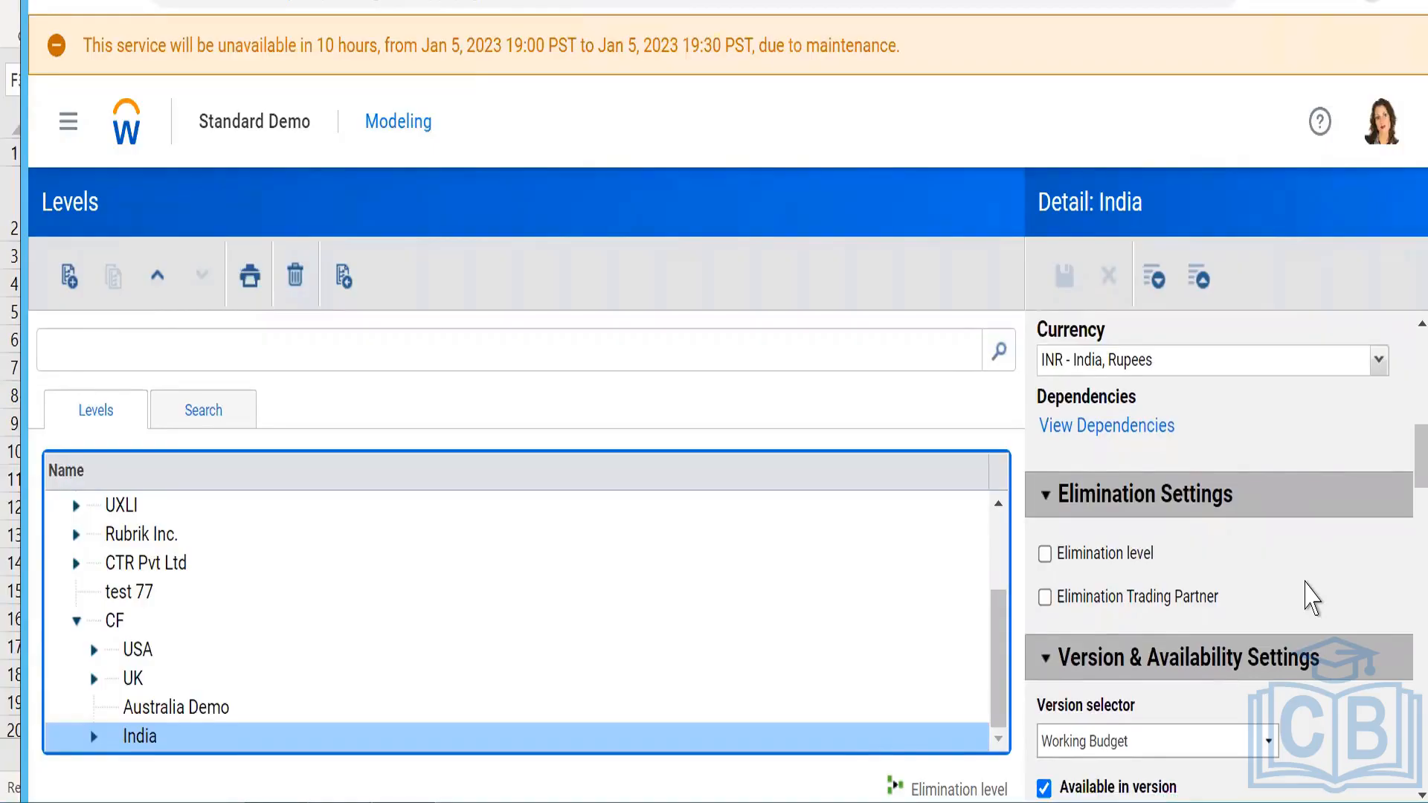
scroll(1311, 598, down, 2)
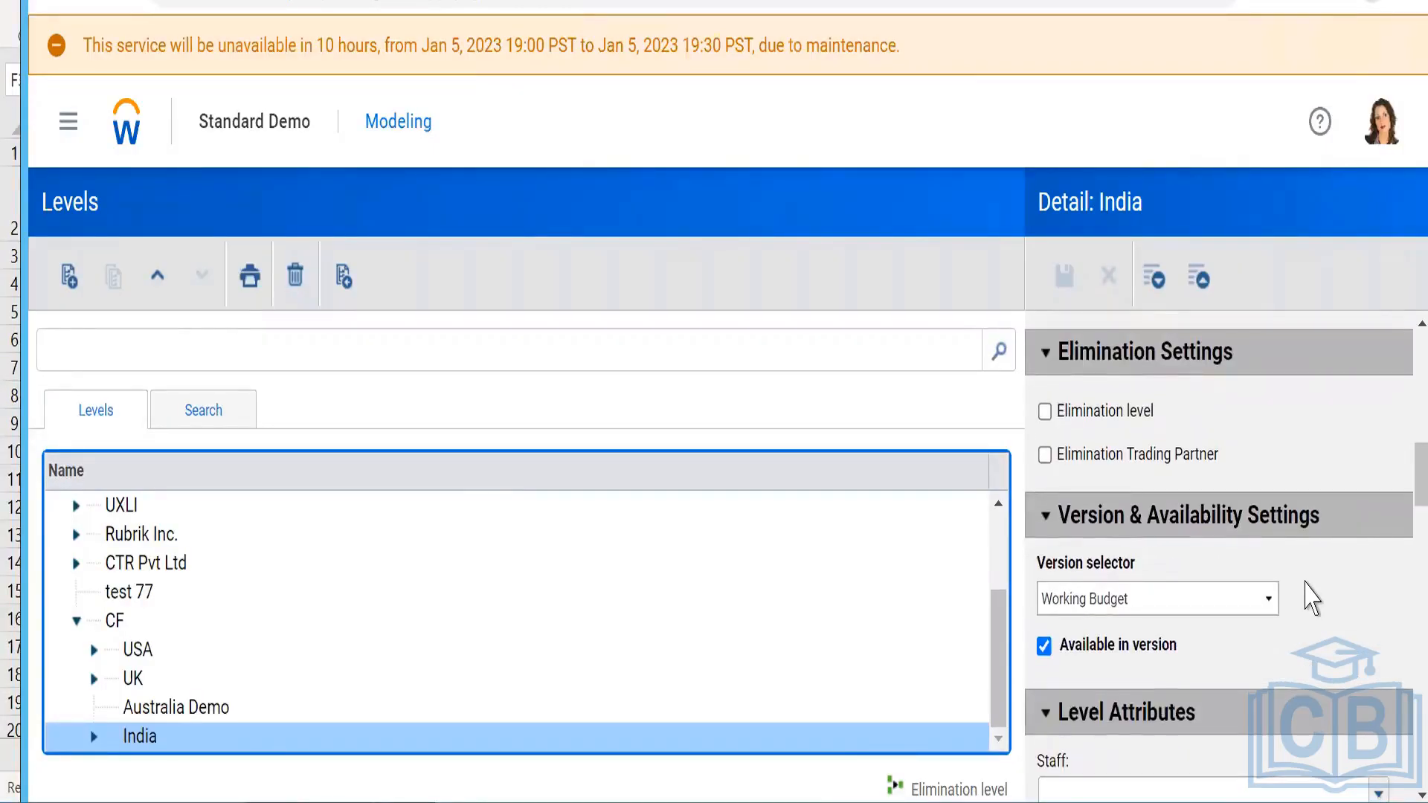
scroll(1310, 593, down, 1)
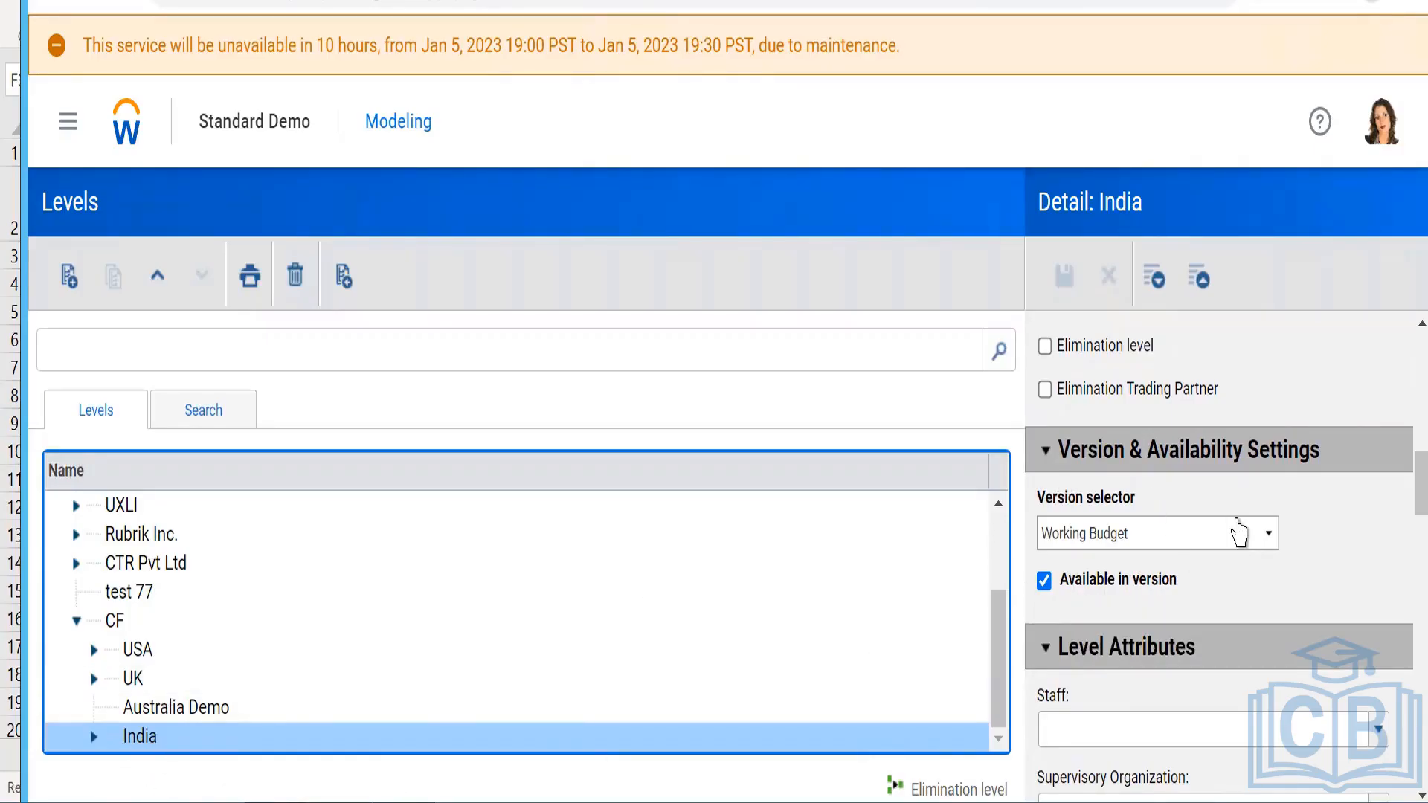
- Examine the India level's Level Attributes and Level Dimensions sections
scroll(1237, 533, down, 3)
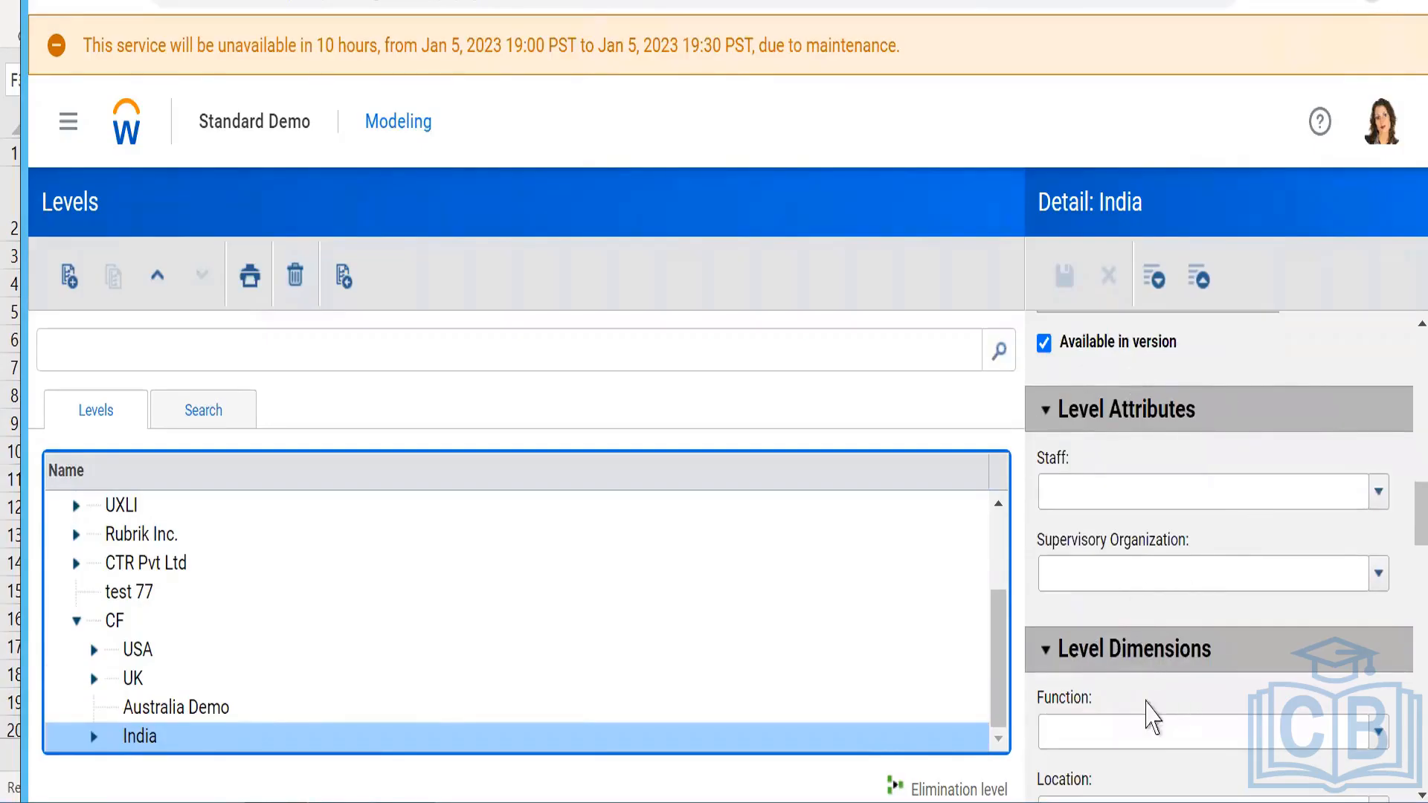
scroll(1131, 749, down, 2)
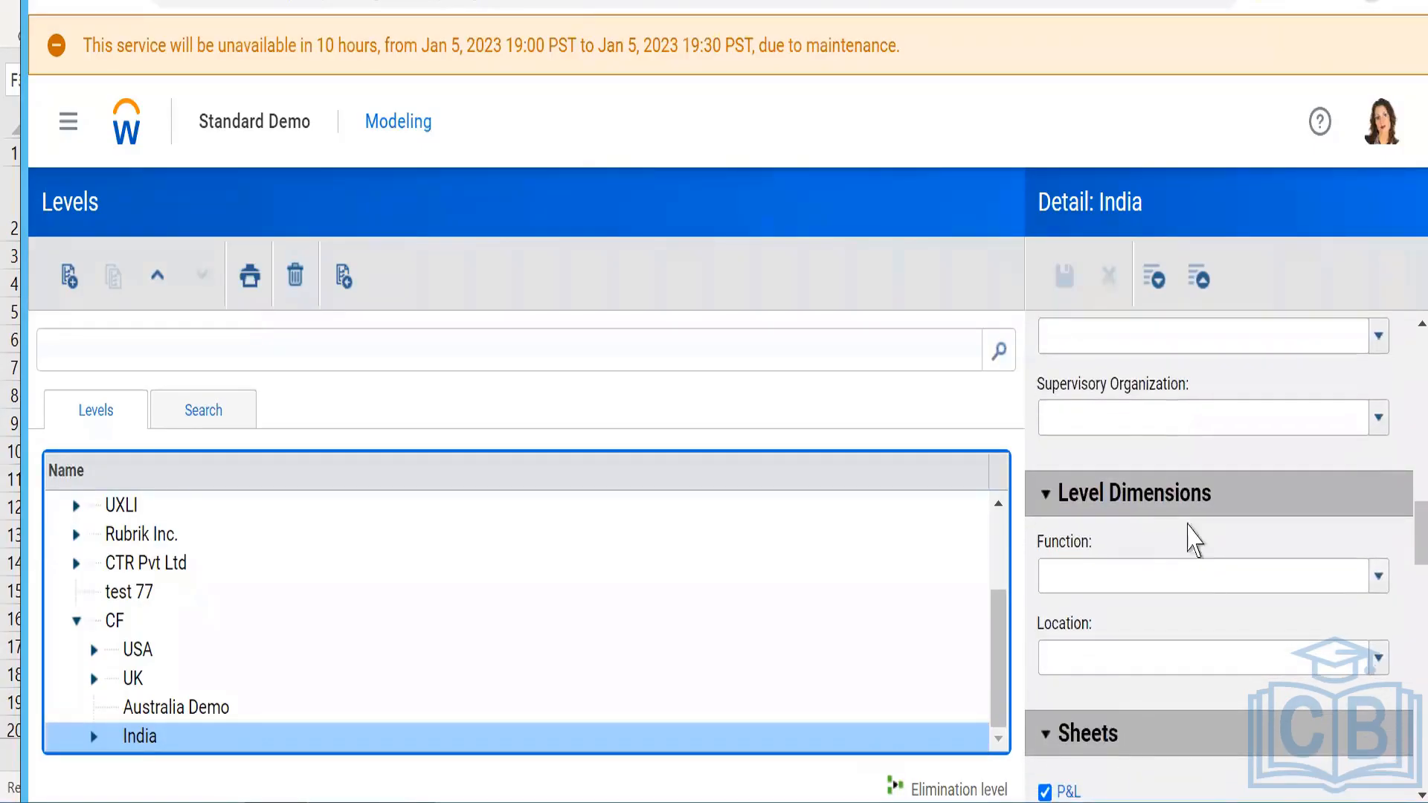
scroll(1105, 685, up, 3)
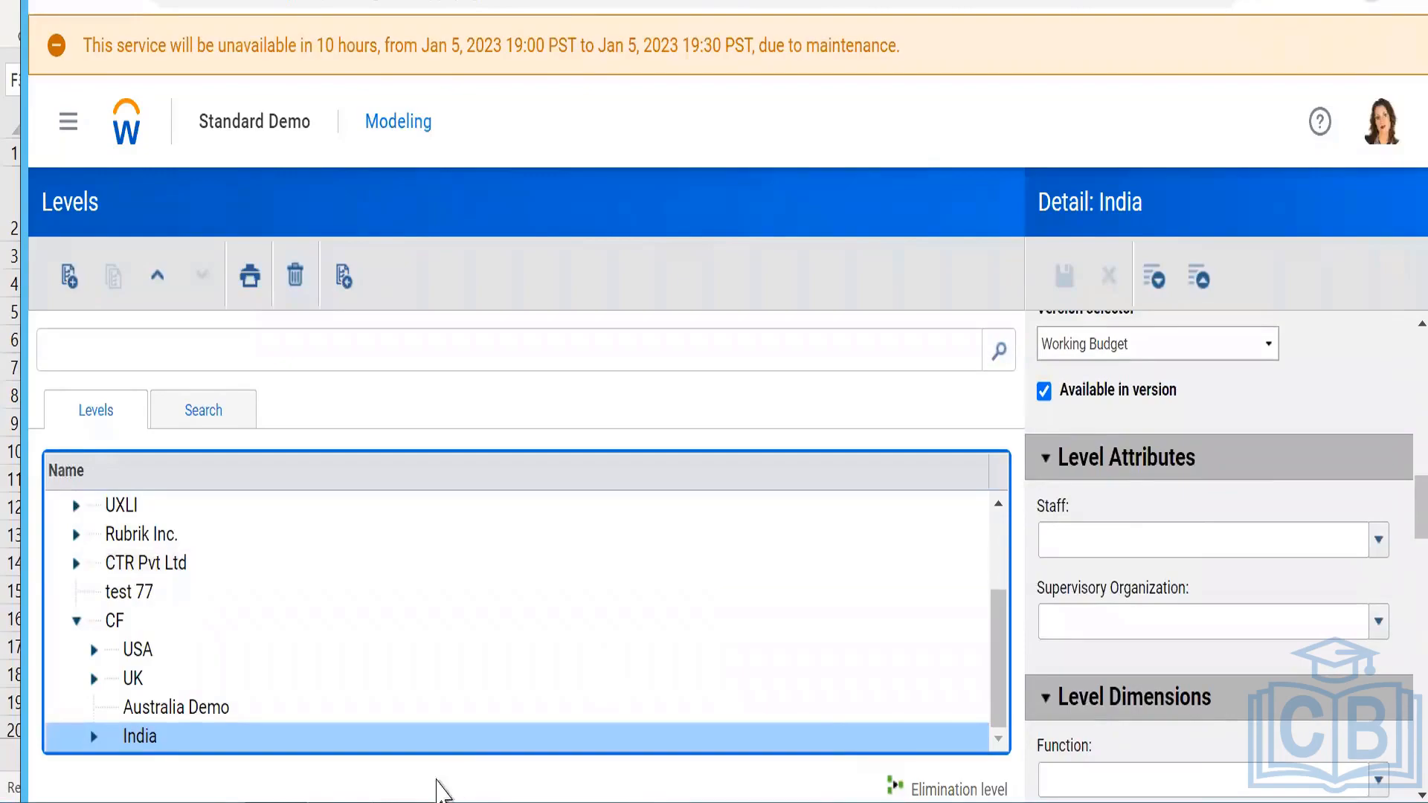
- Switch to the Excel notes and examine the store levels table and the Continents list on the Levels worksheet
click(339, 800)
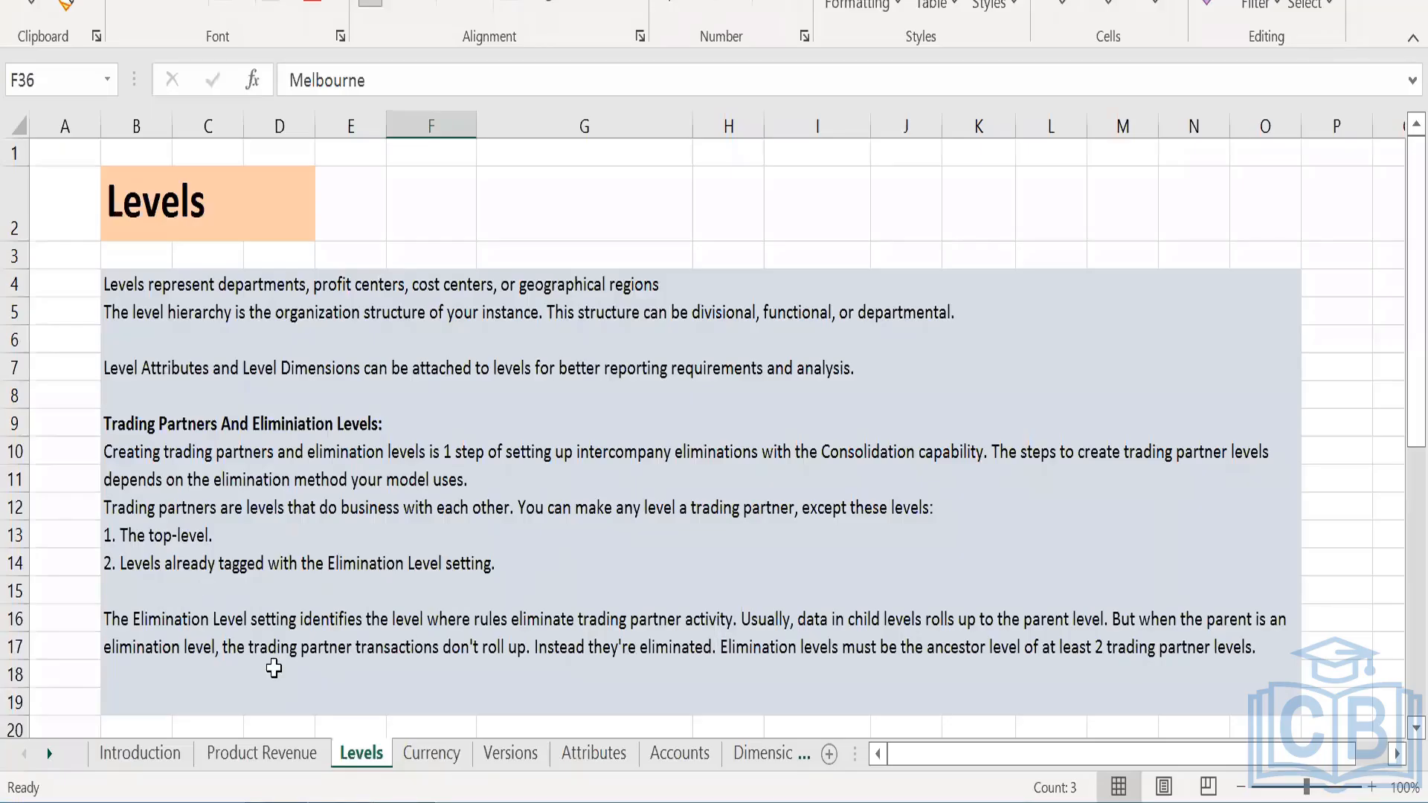
scroll(274, 668, down, 4)
scroll(274, 668, down, 1)
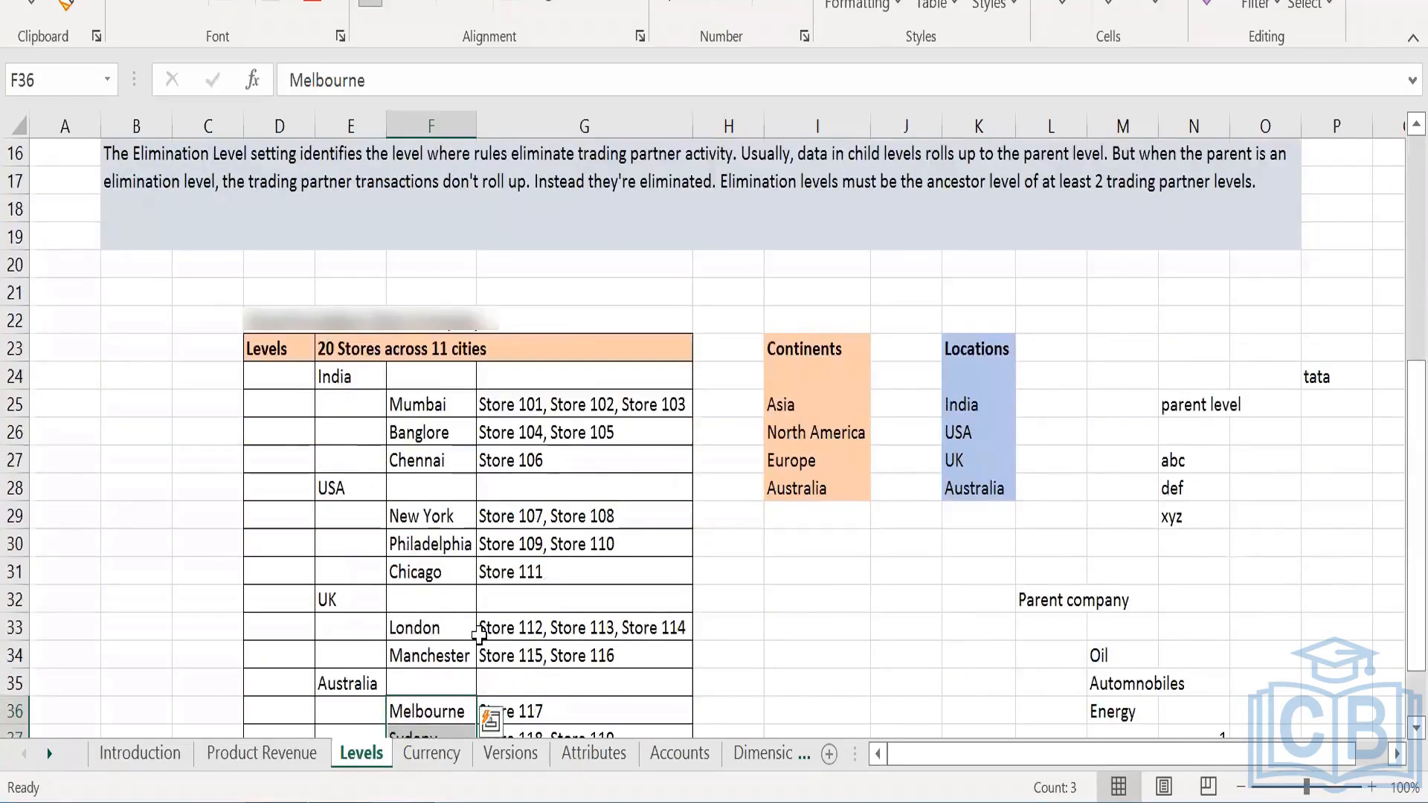
scroll(480, 636, down, 1)
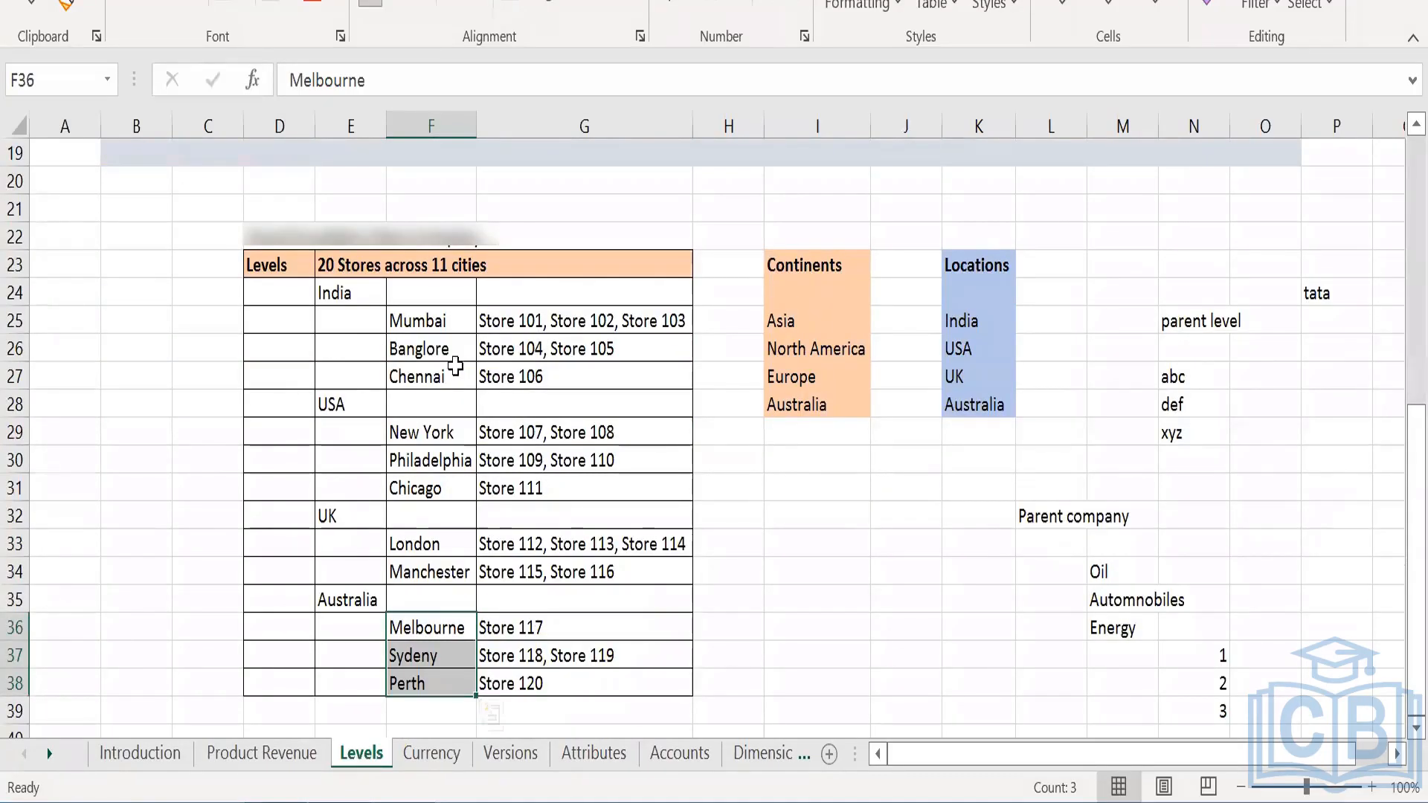
click(549, 311)
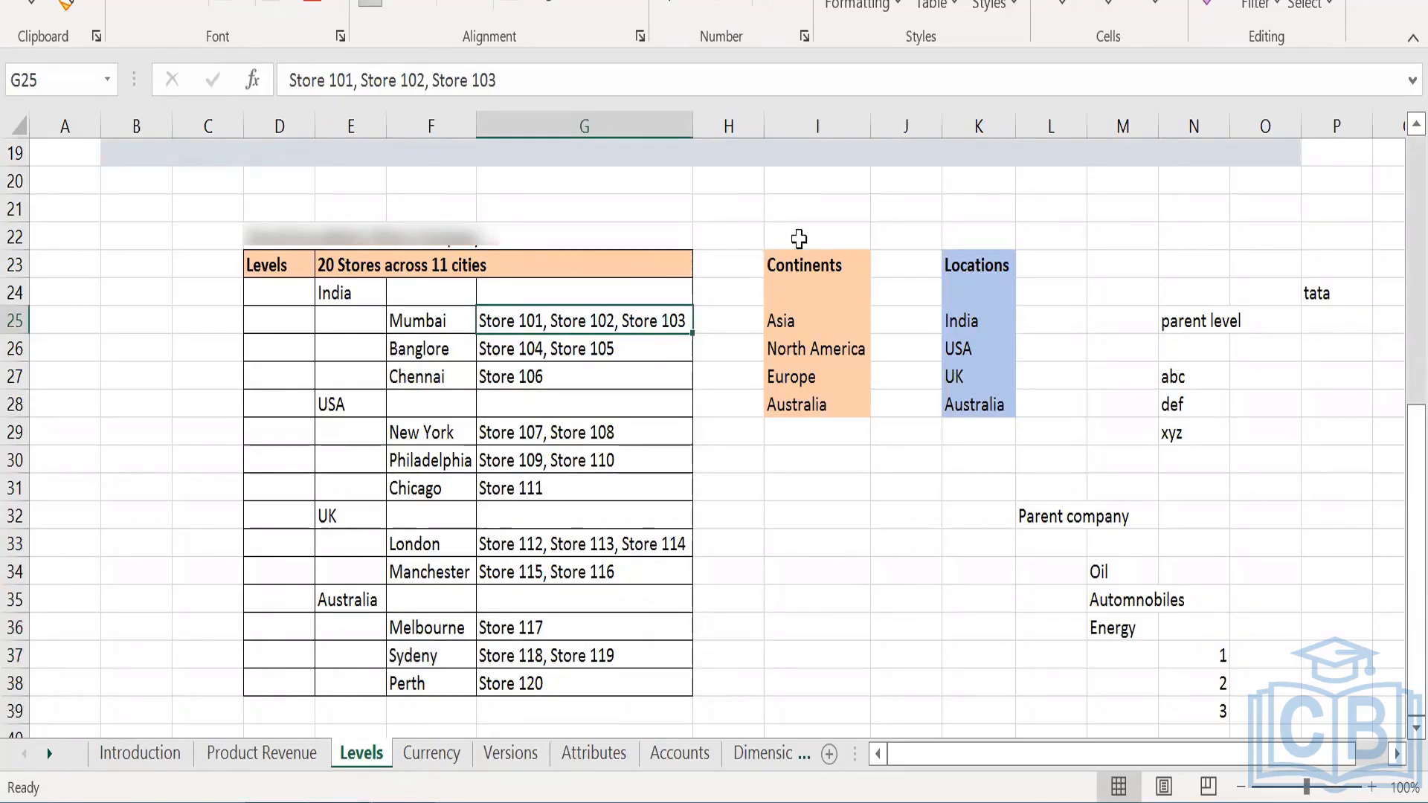
click(802, 264)
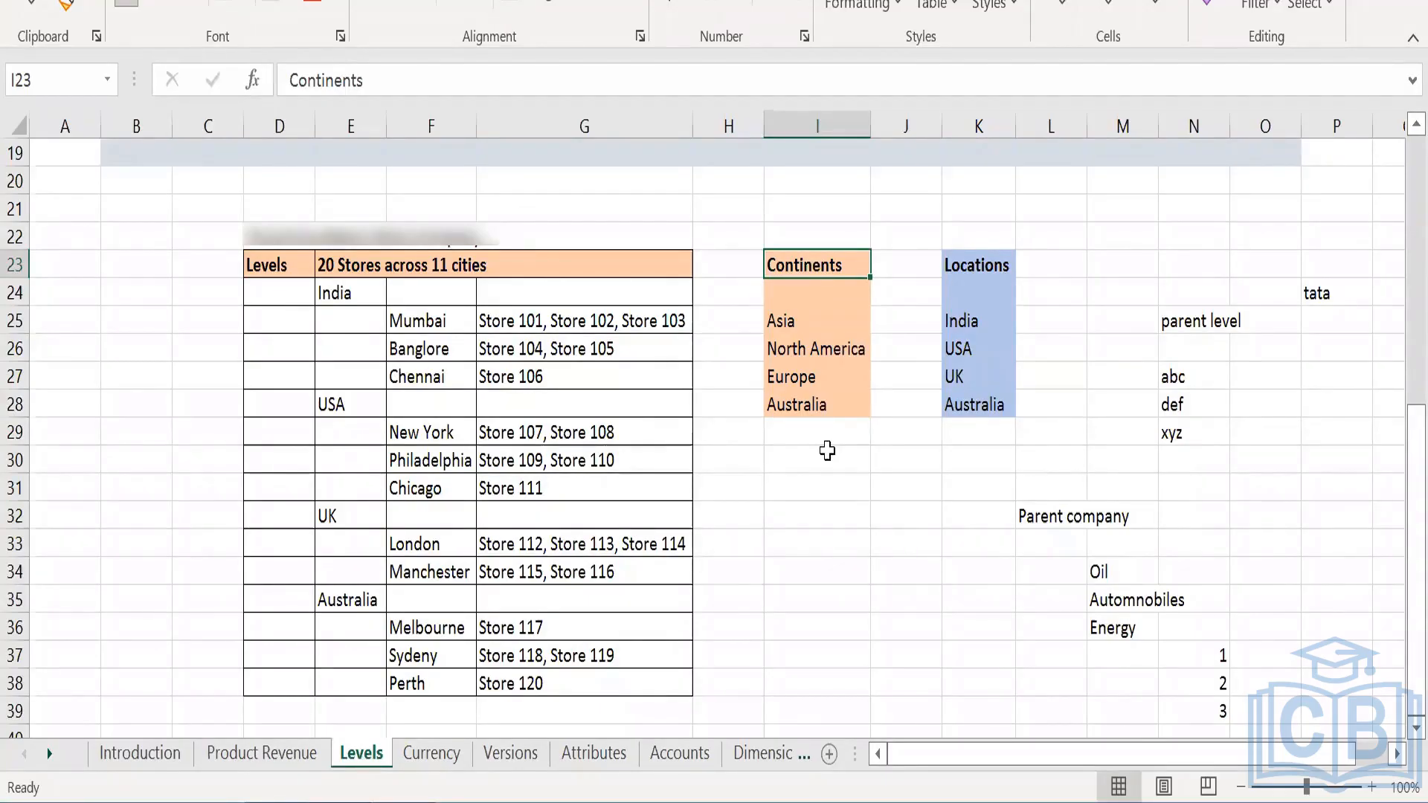
- Enter the note "They don't want continents for Planning purpose, But they want it for reportin or anlaysis purpose" in cell I30
click(795, 463)
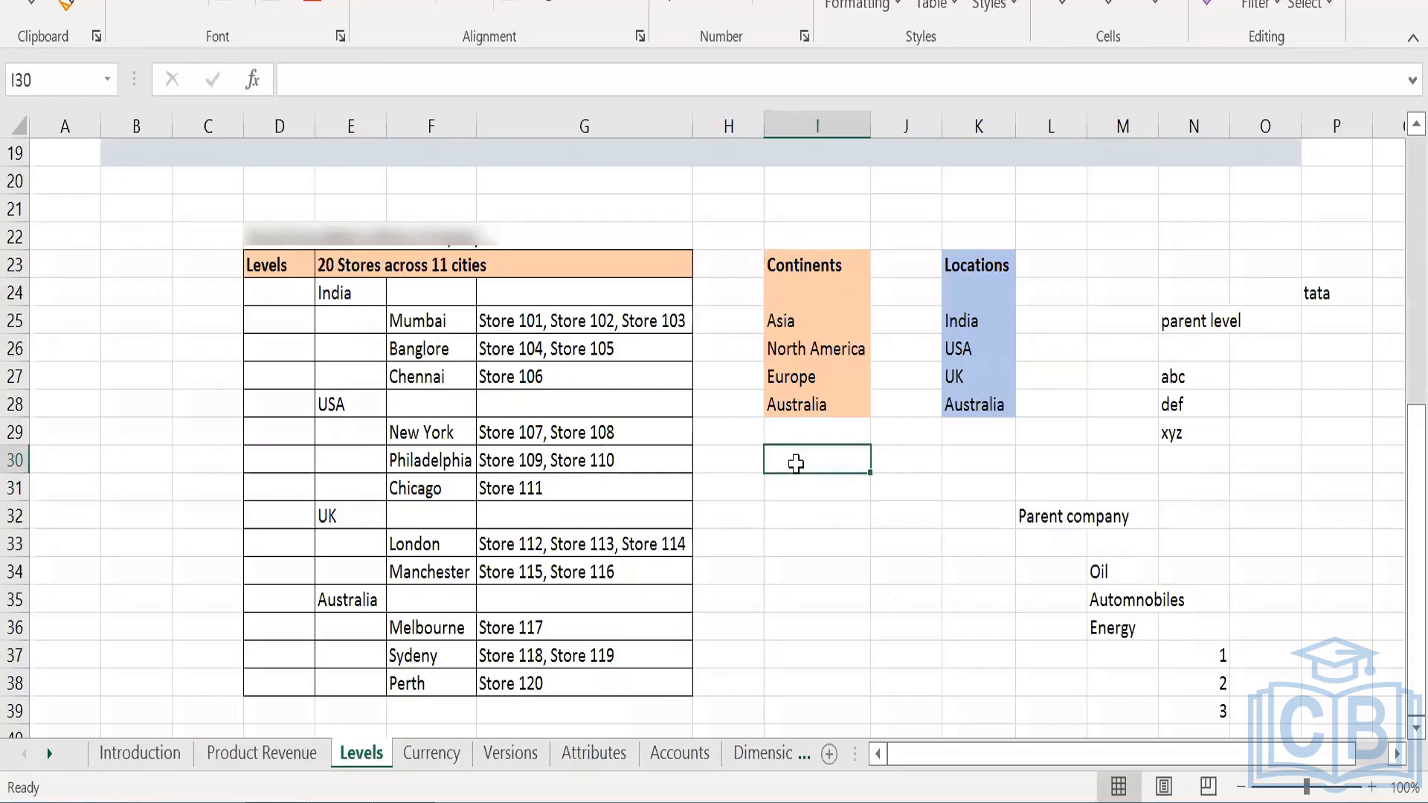
text(They do)
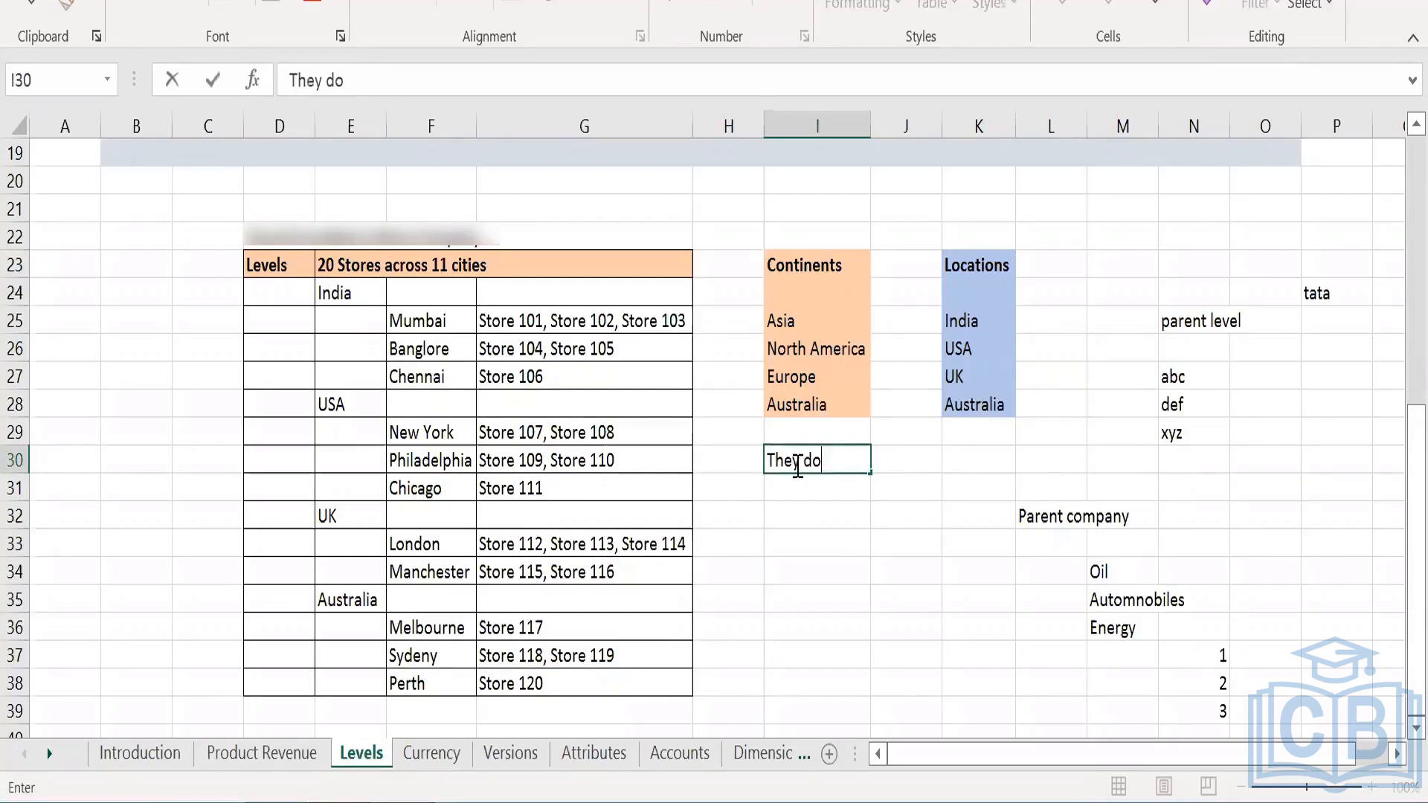
text(n't want)
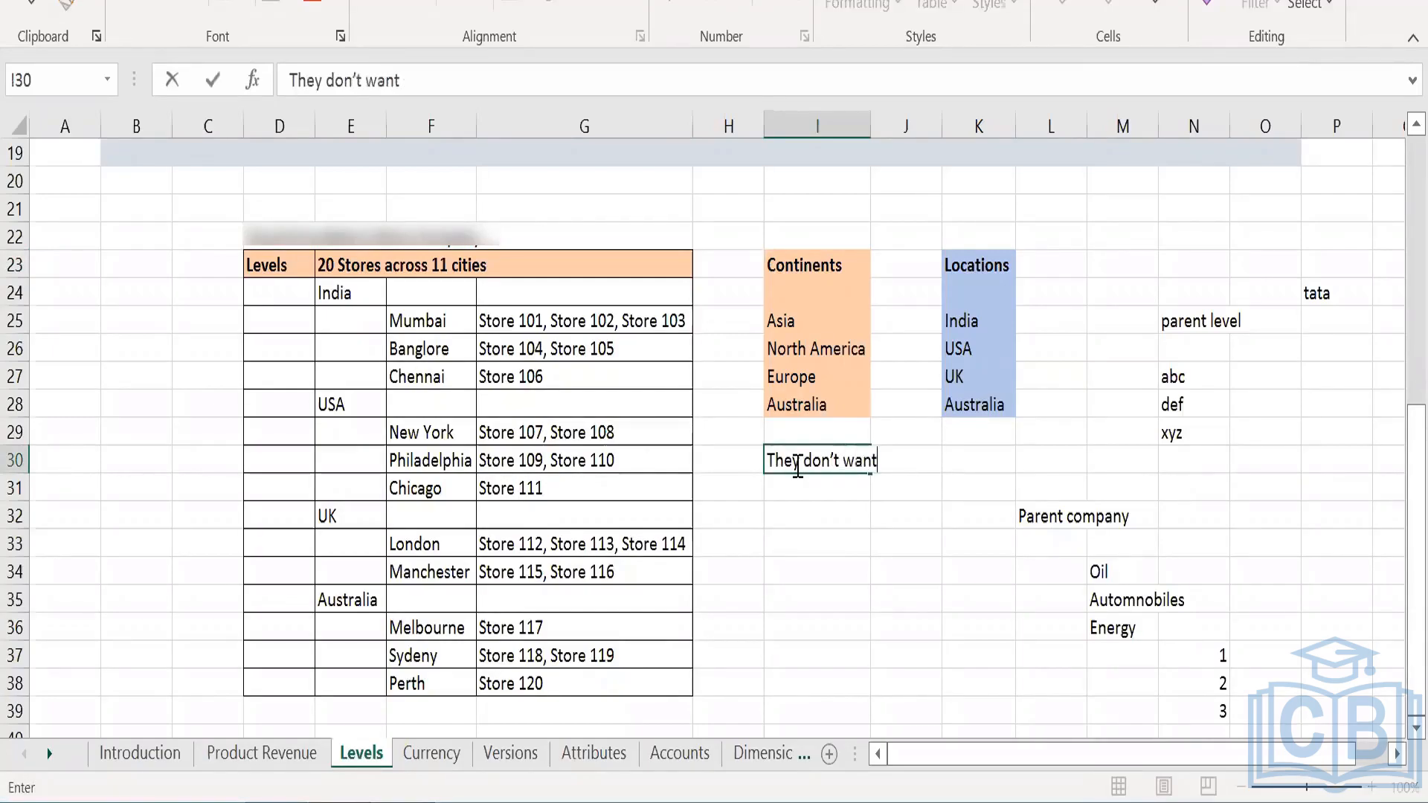
text( continents to)
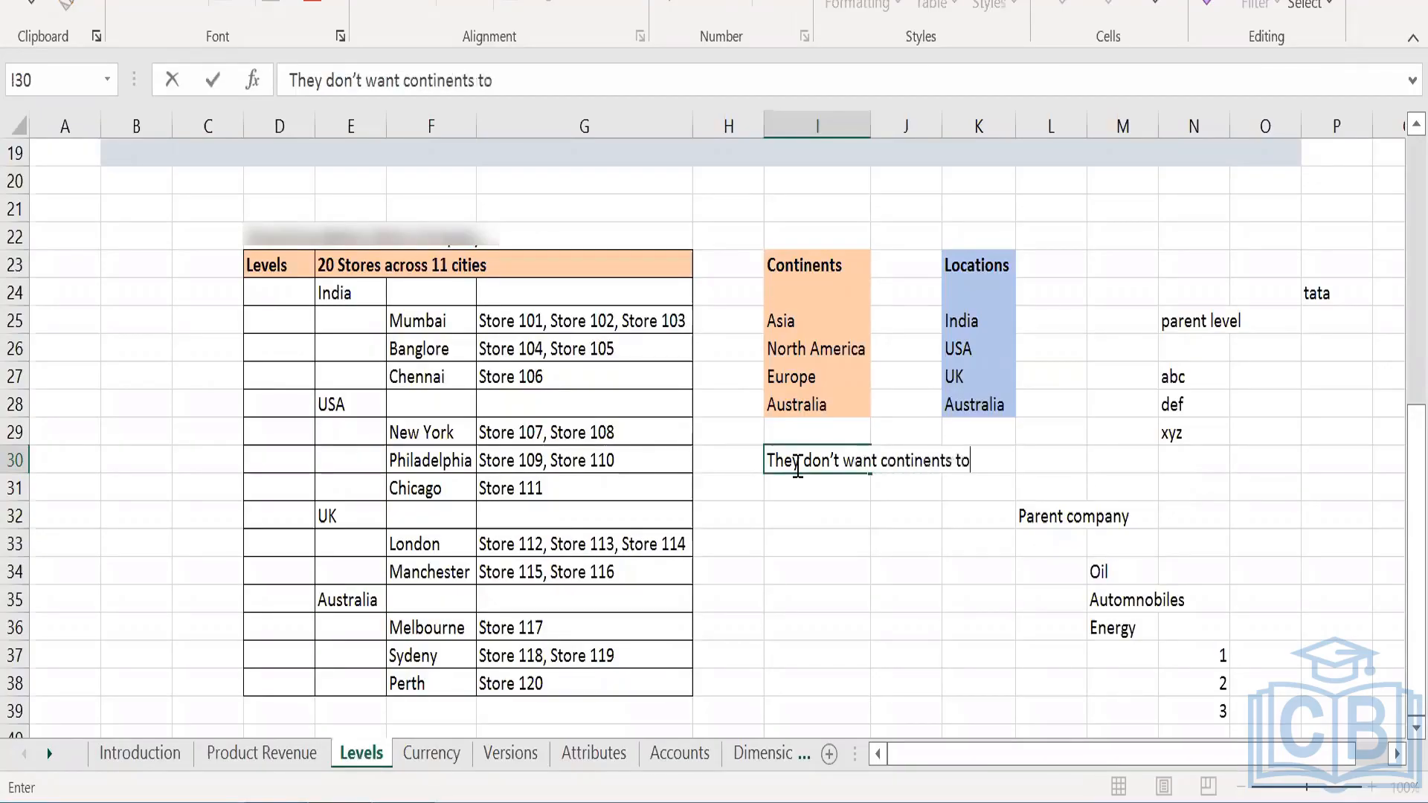
key(BackSpace)
key(BackSpace)
text(for Planning purpo)
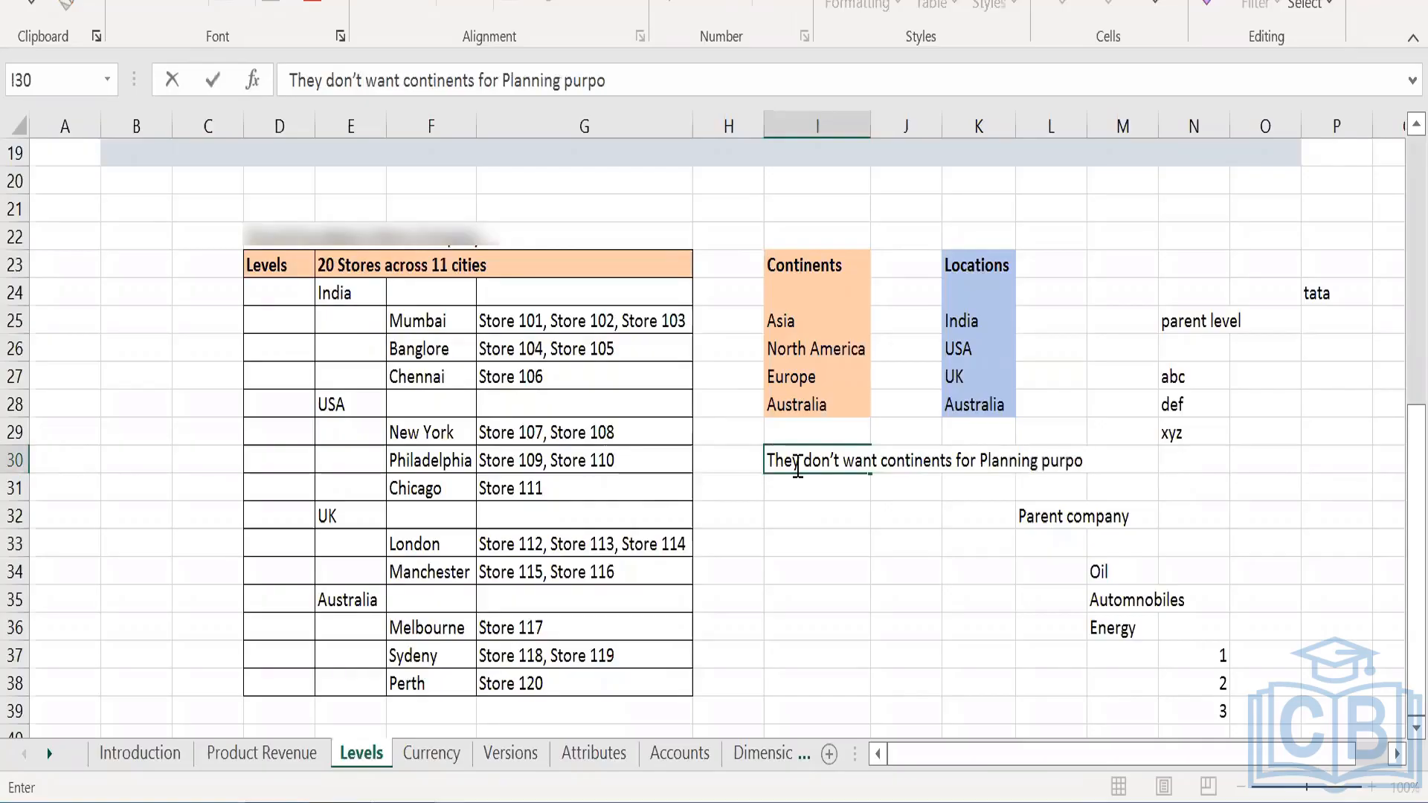
text(se, But th)
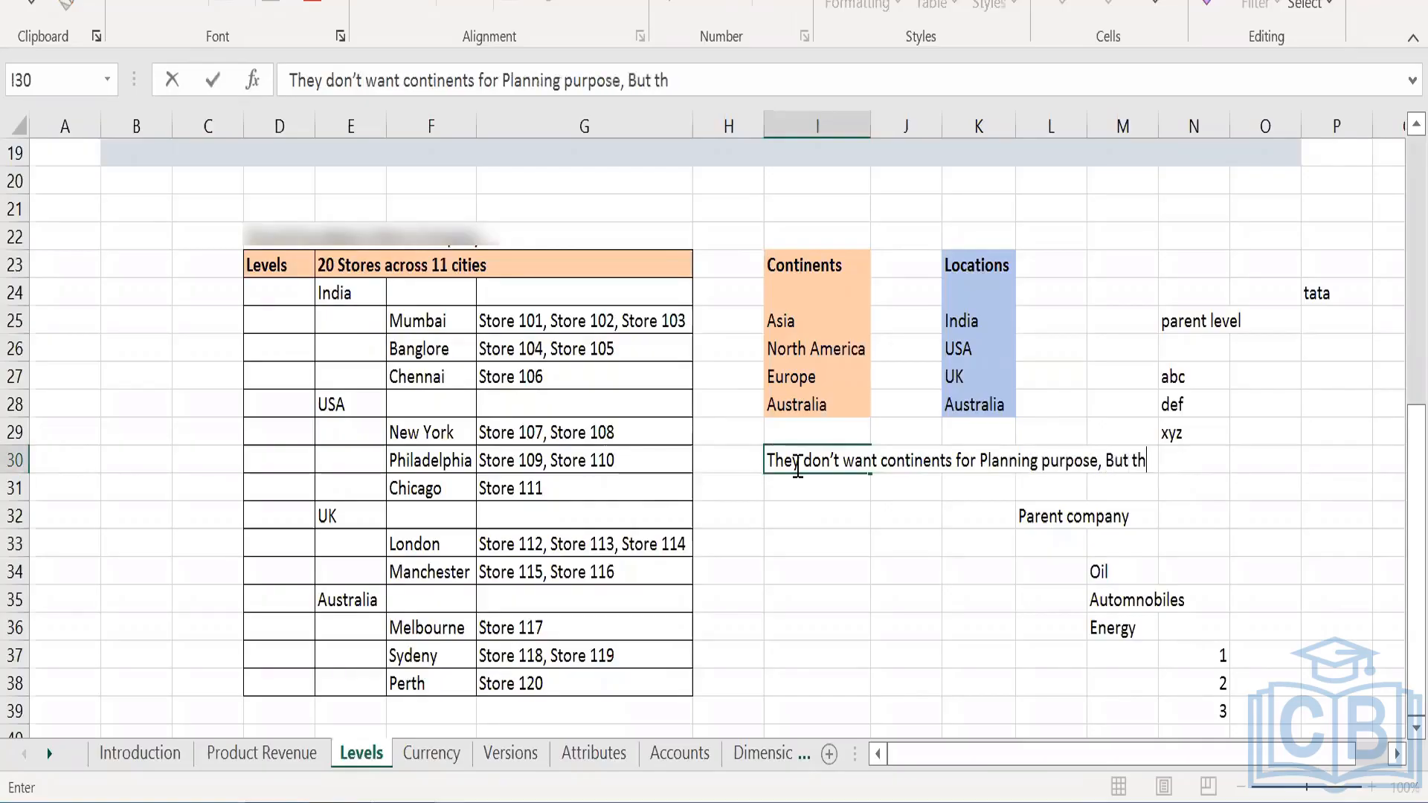
text(ey want it for)
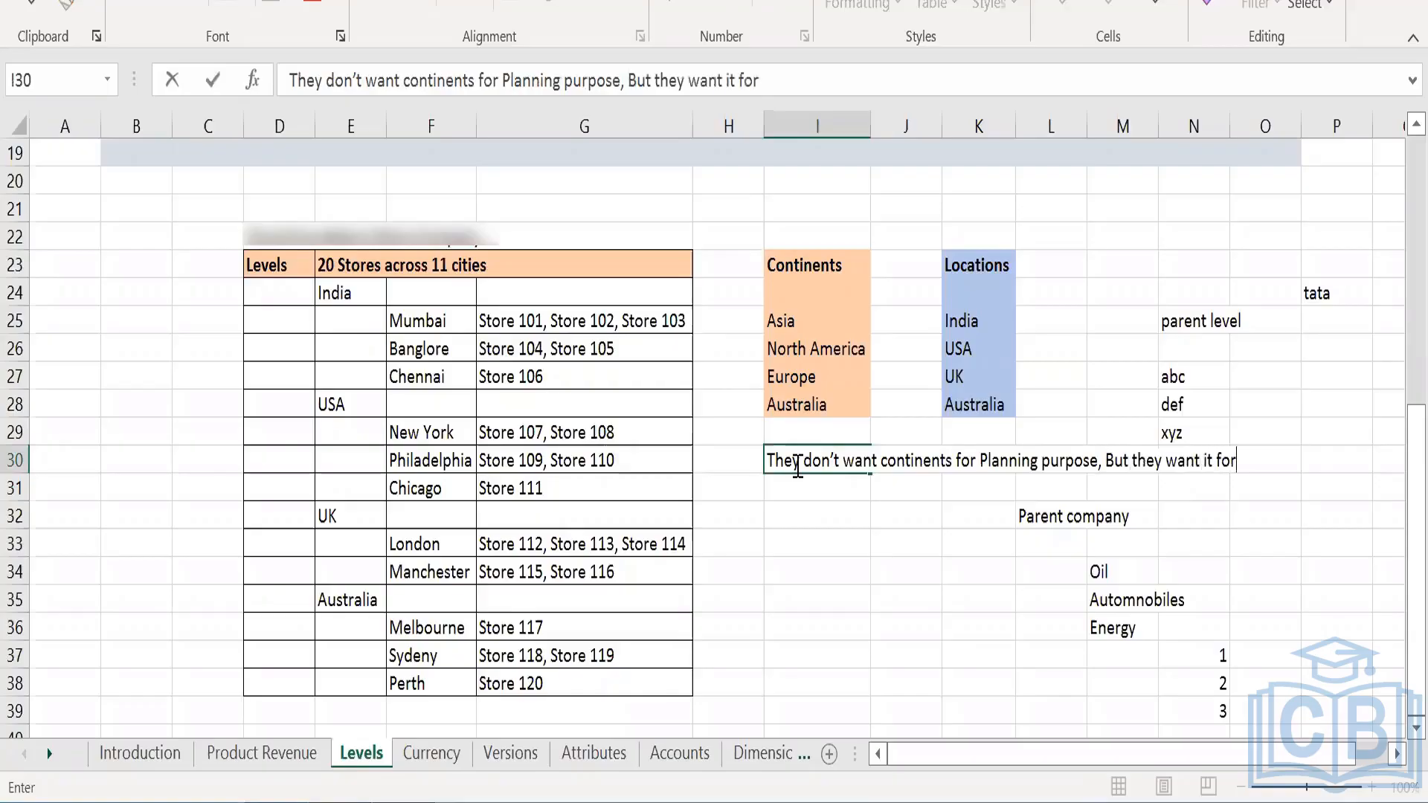
text( reportin o)
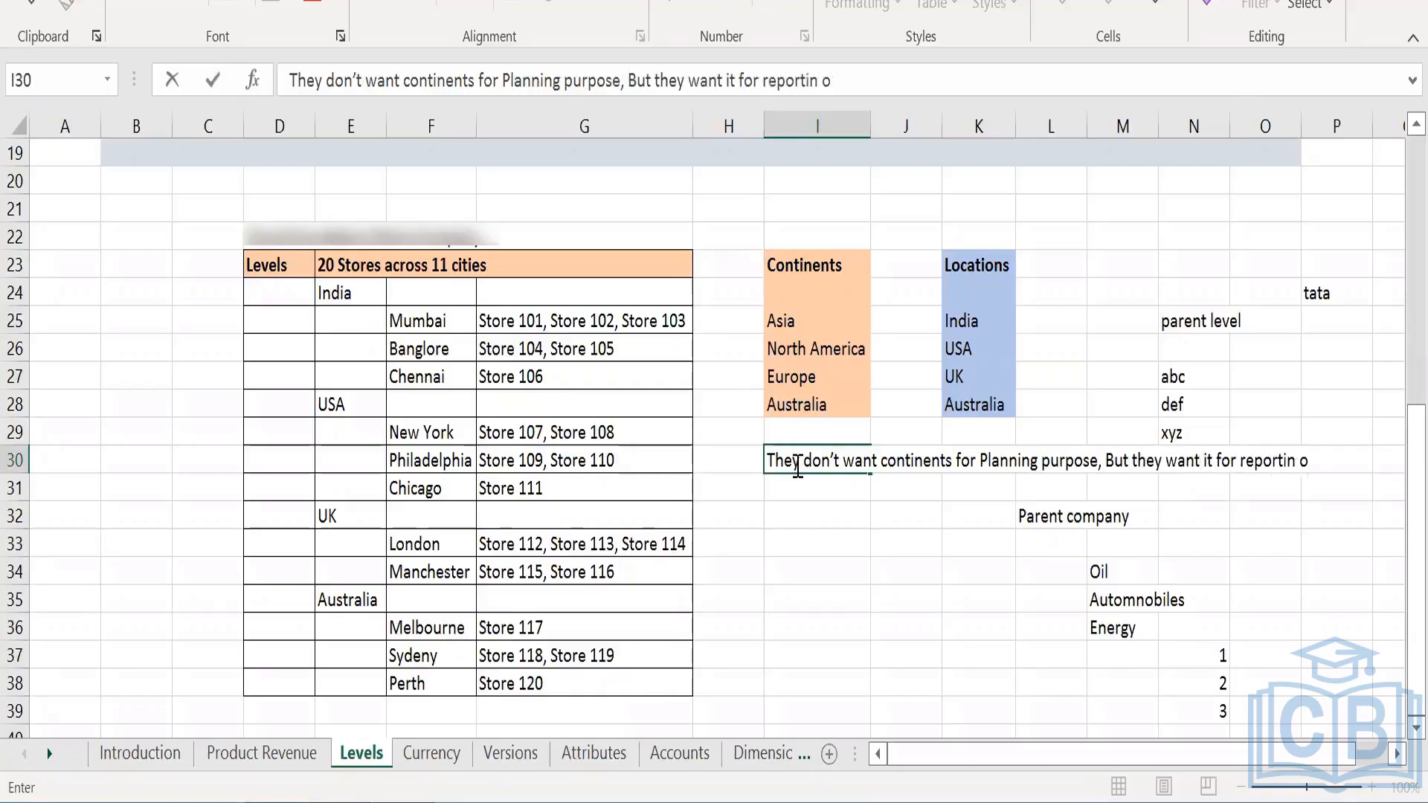
text(r anlays)
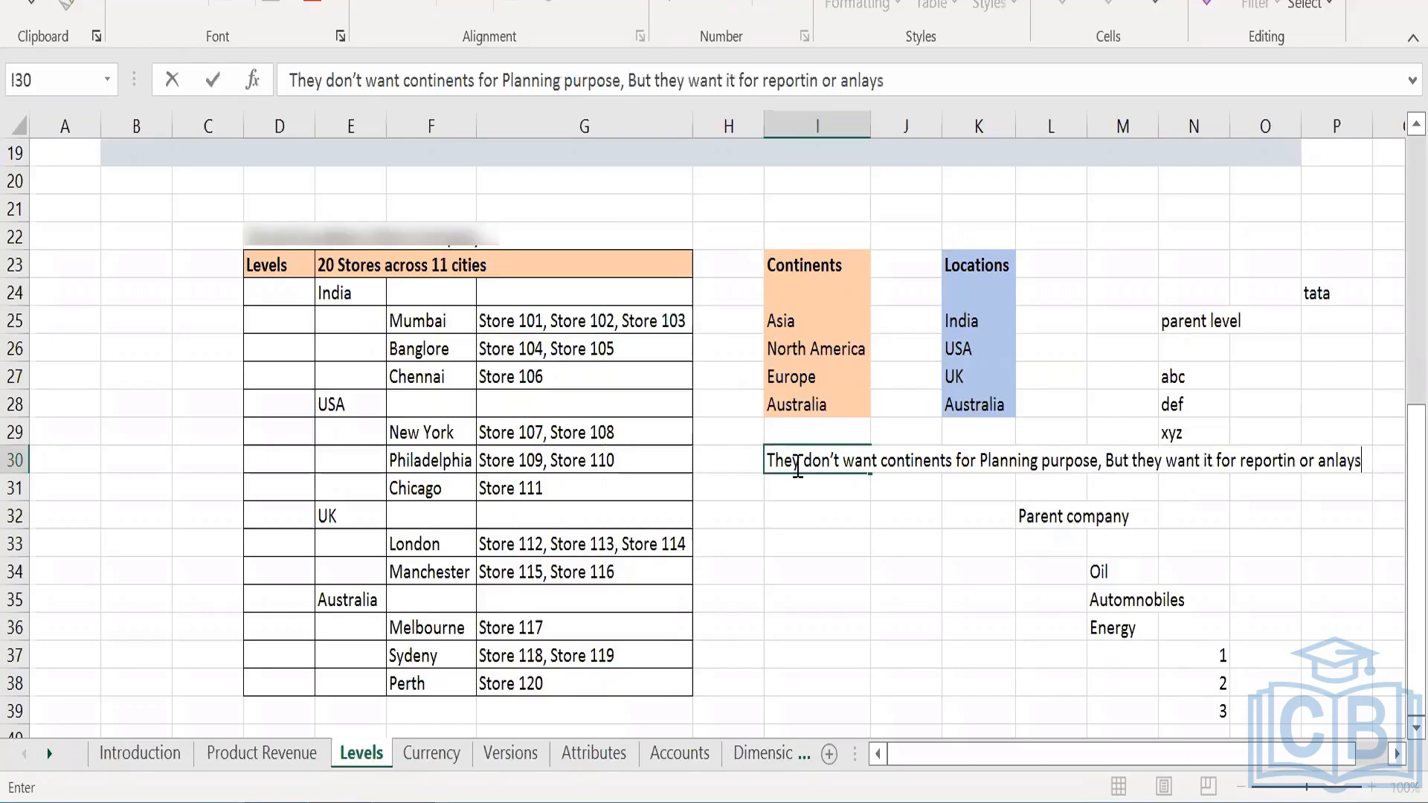
text(is purpose)
key(Return)
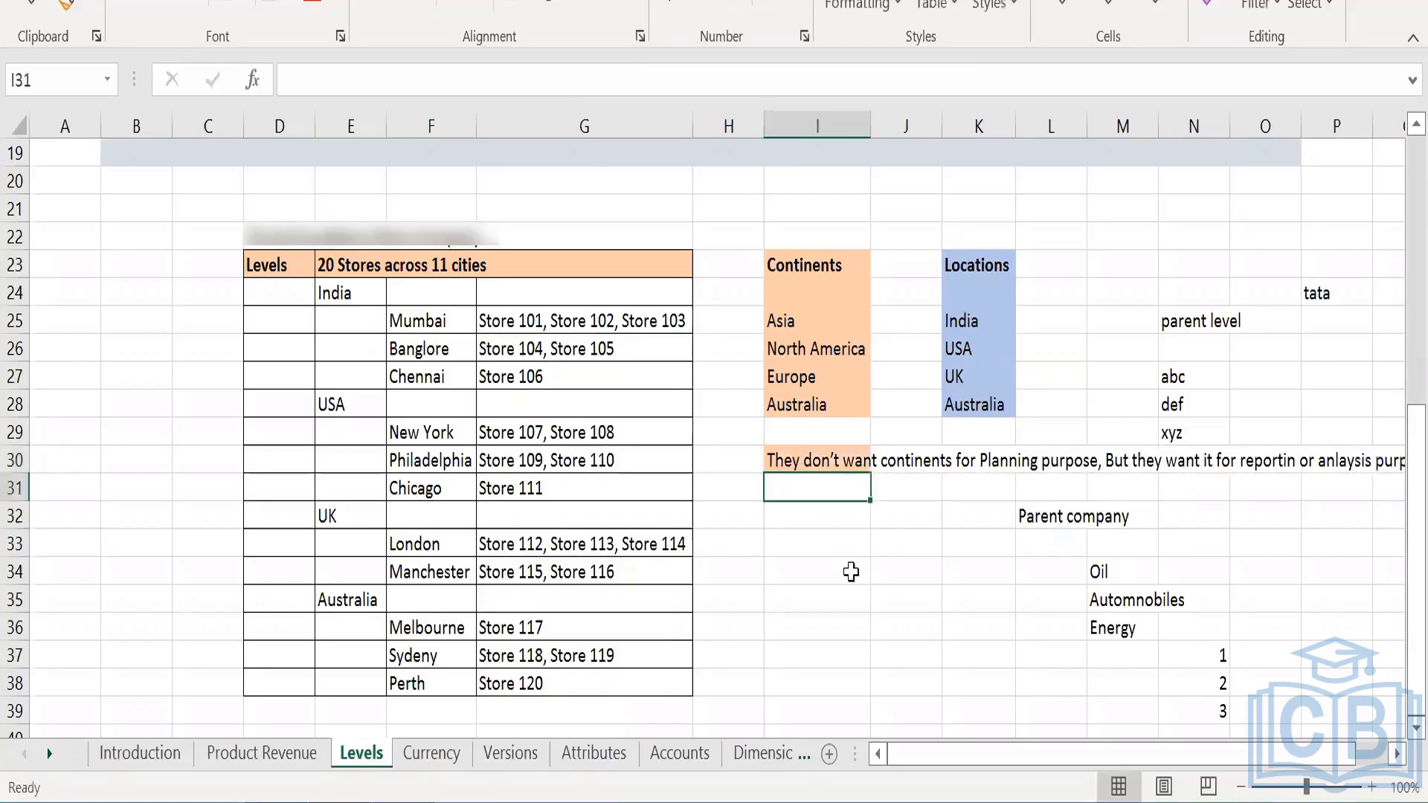
click(854, 580)
double_click(821, 460)
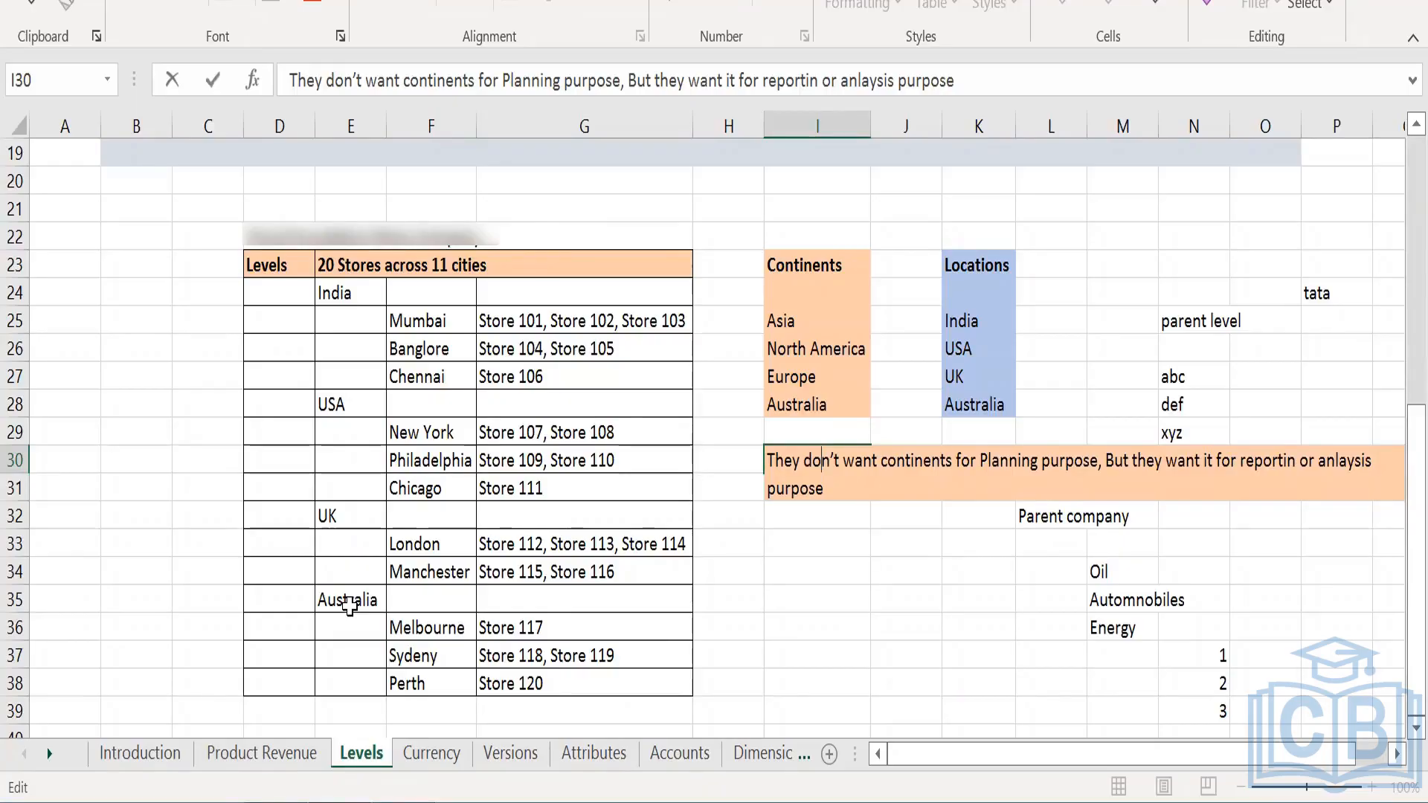
click(835, 651)
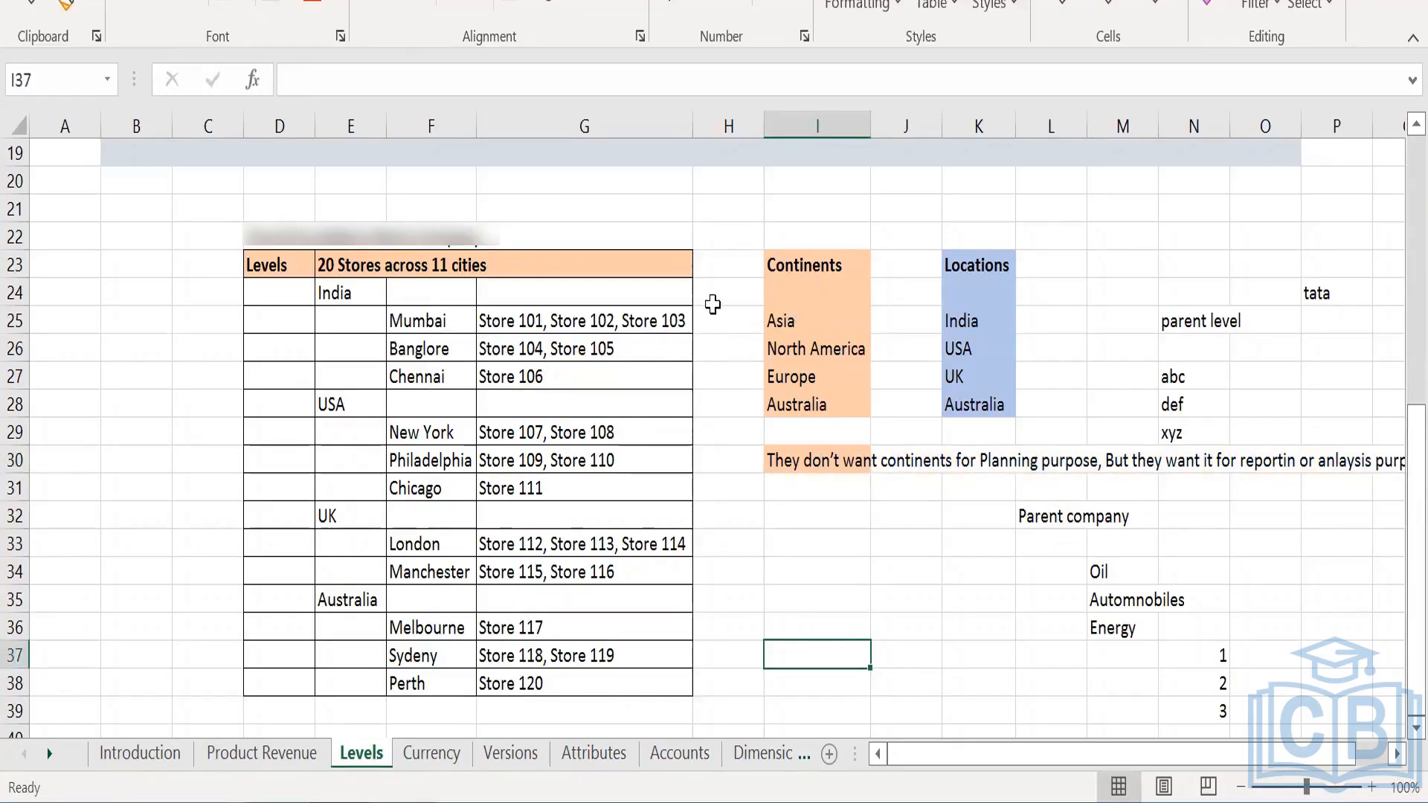
- Enter Asia in cells H24 to H27, alongside the India, Mumbai, Banglore and Chennai rows
click(714, 296)
text(Asia)
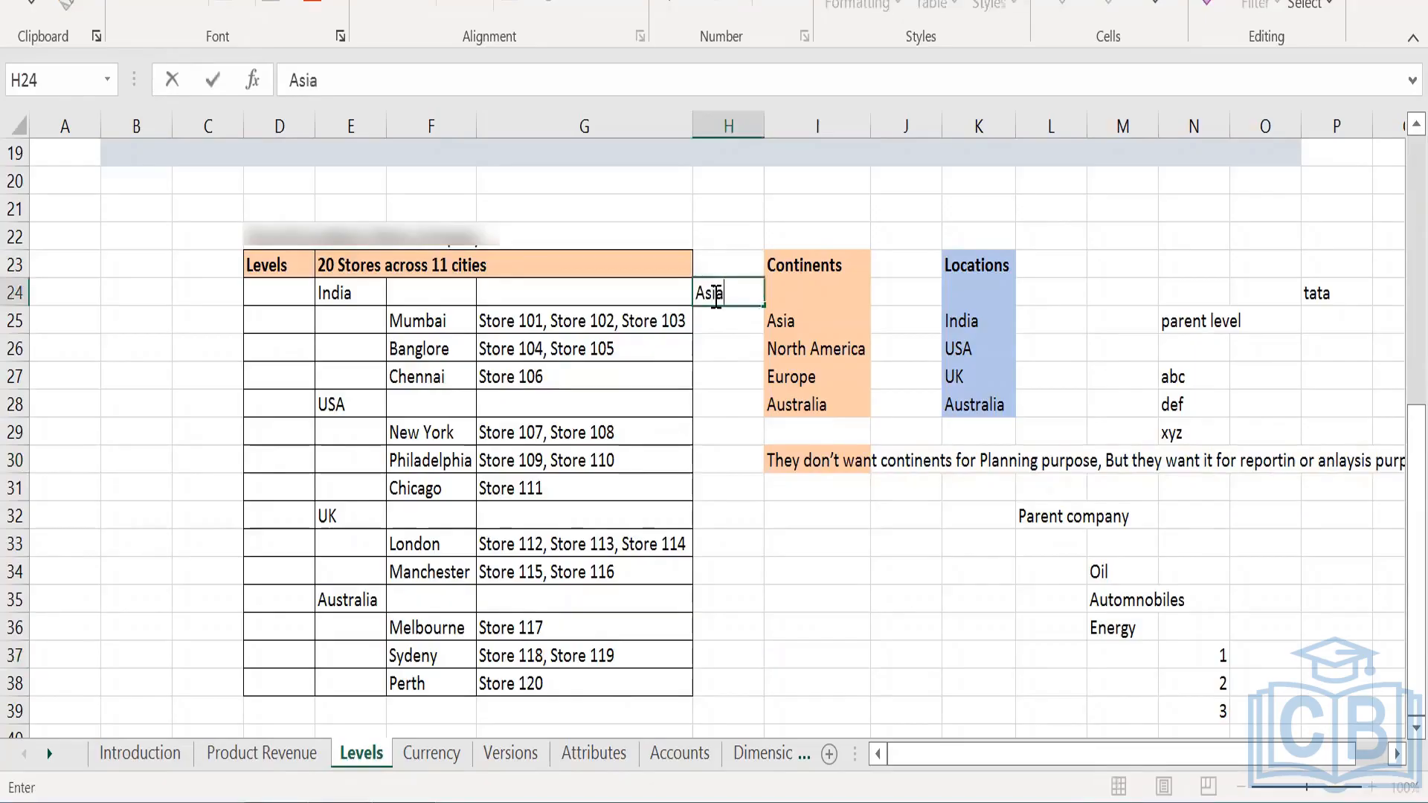
key(Return)
text(Asia)
key(Return)
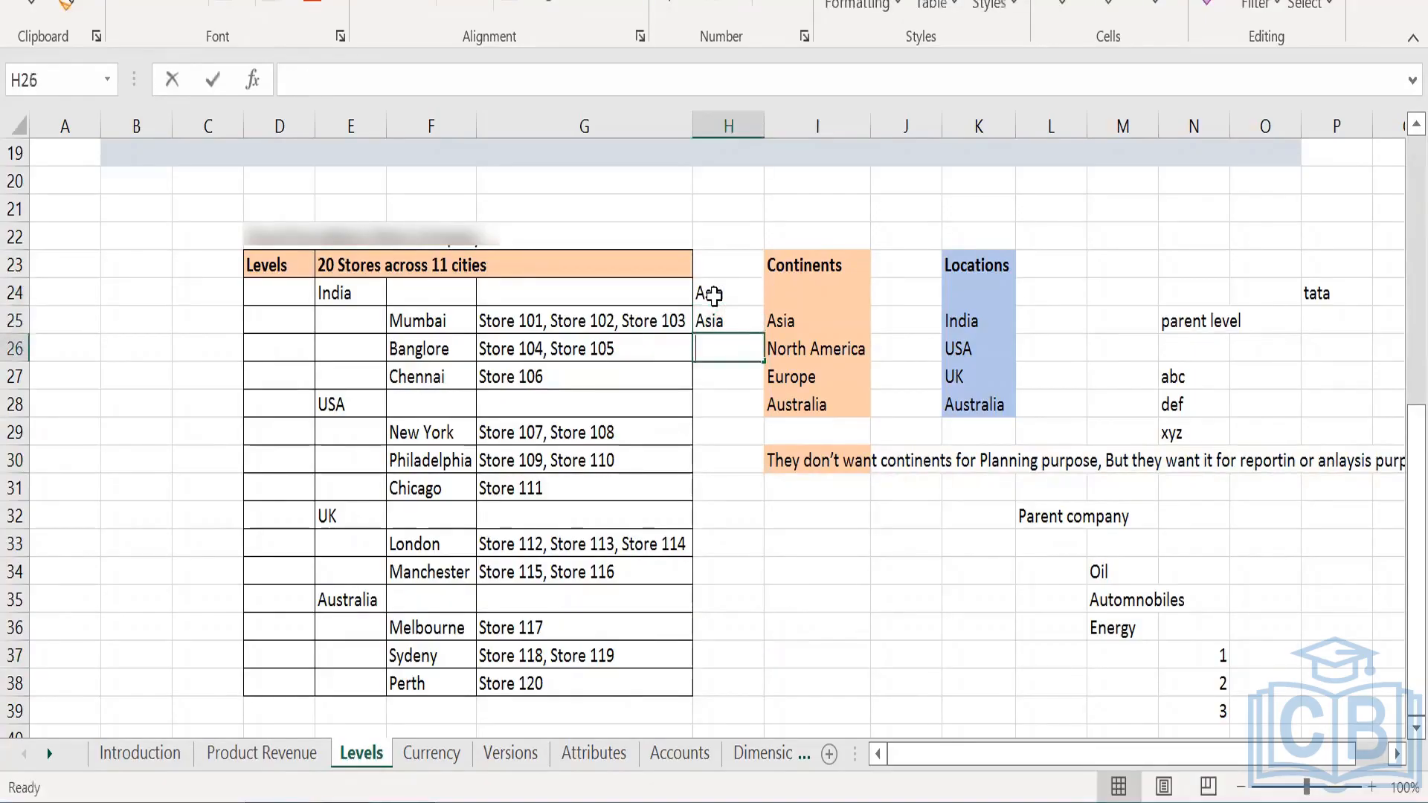
text(Asia)
key(Return)
text(Asia)
key(Return)
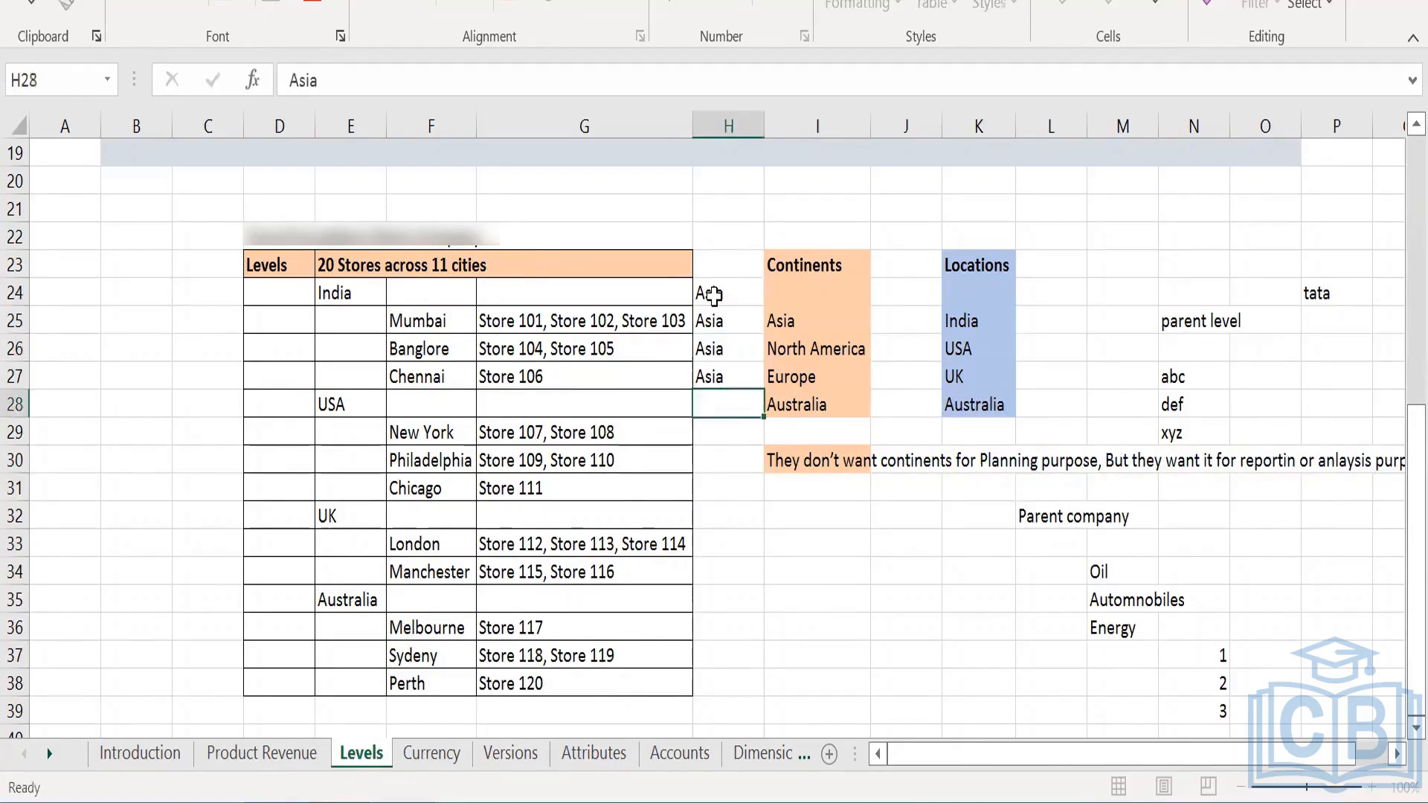
click(418, 320)
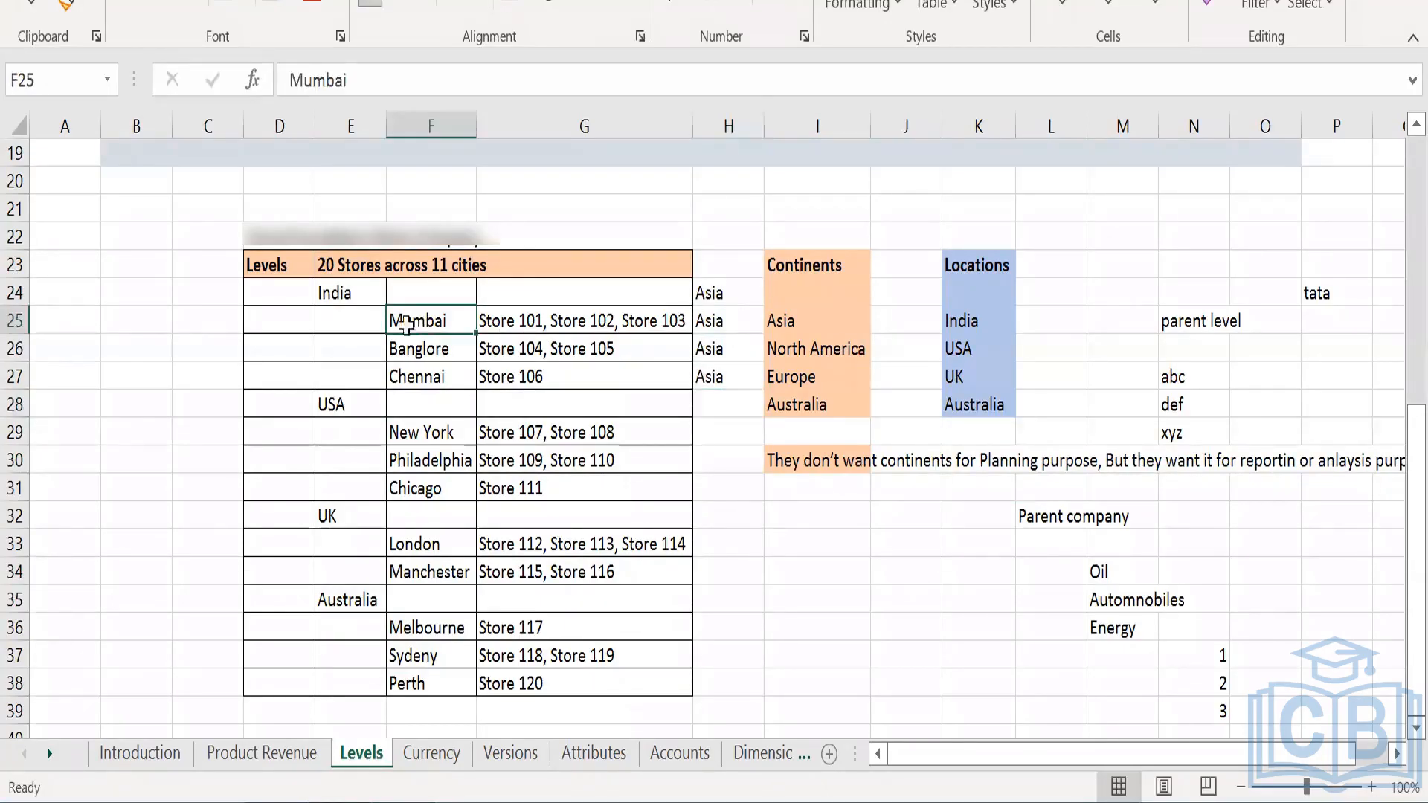
click(335, 293)
click(721, 297)
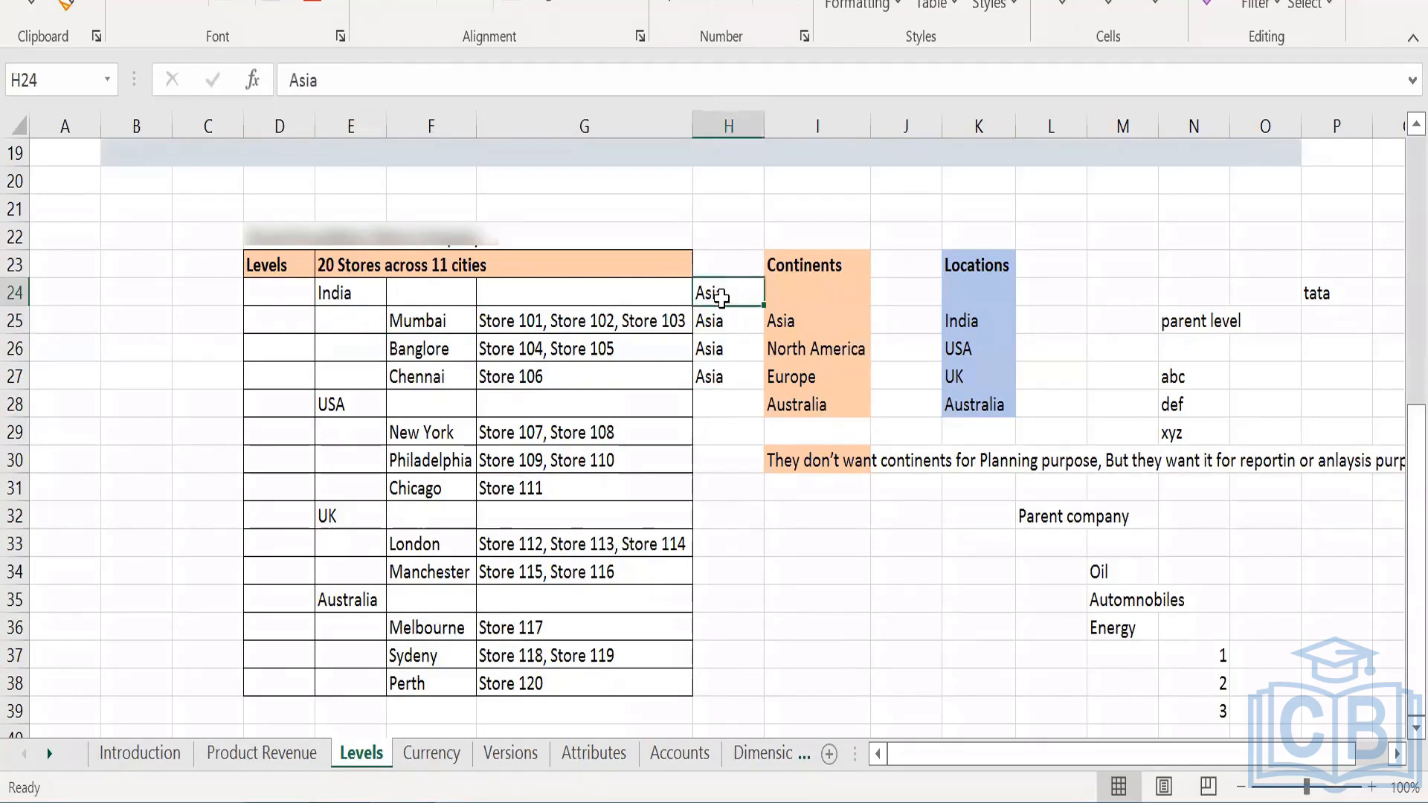
- Enter the label "1:1 relationship" in cell H22, above the Asia entries, with correct spelling
click(725, 235)
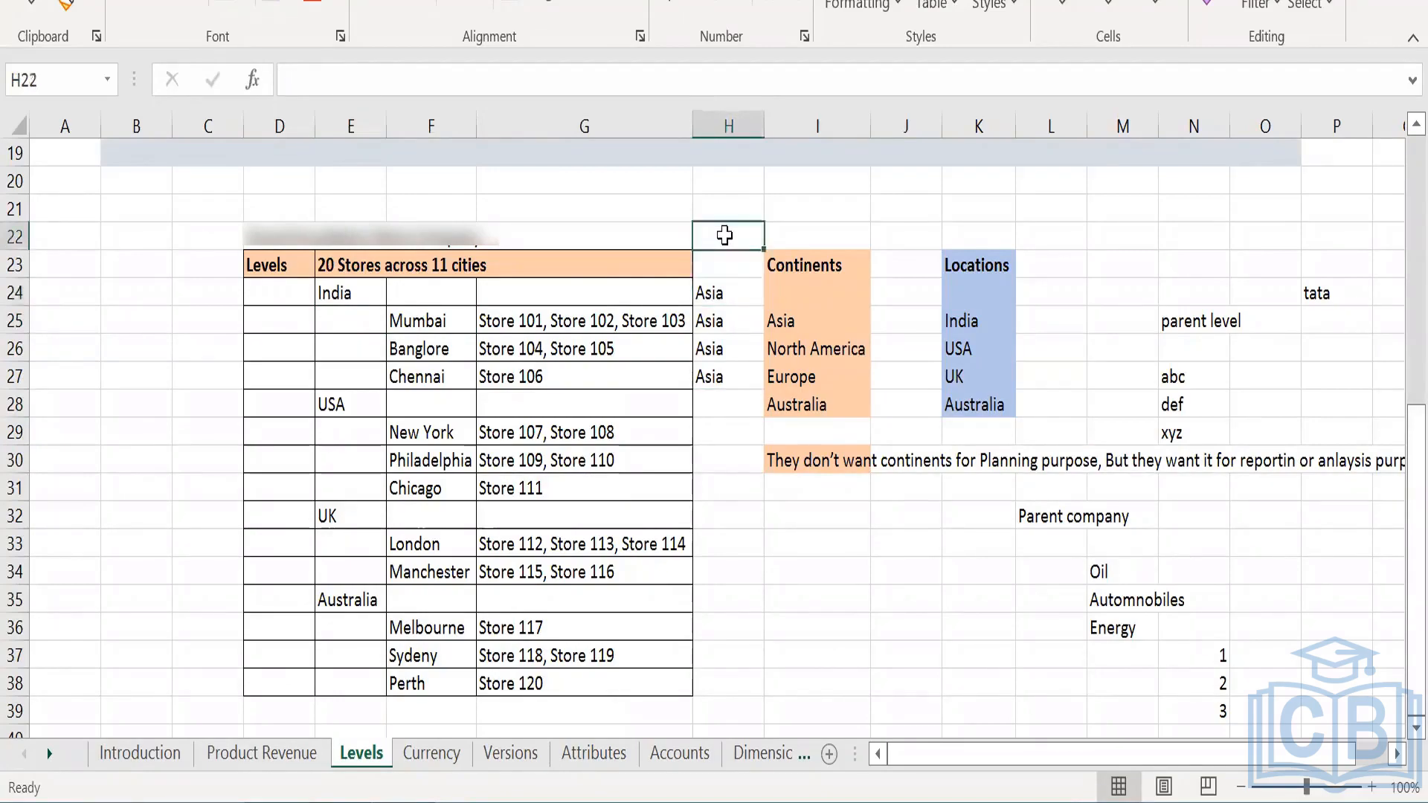
text(1:1)
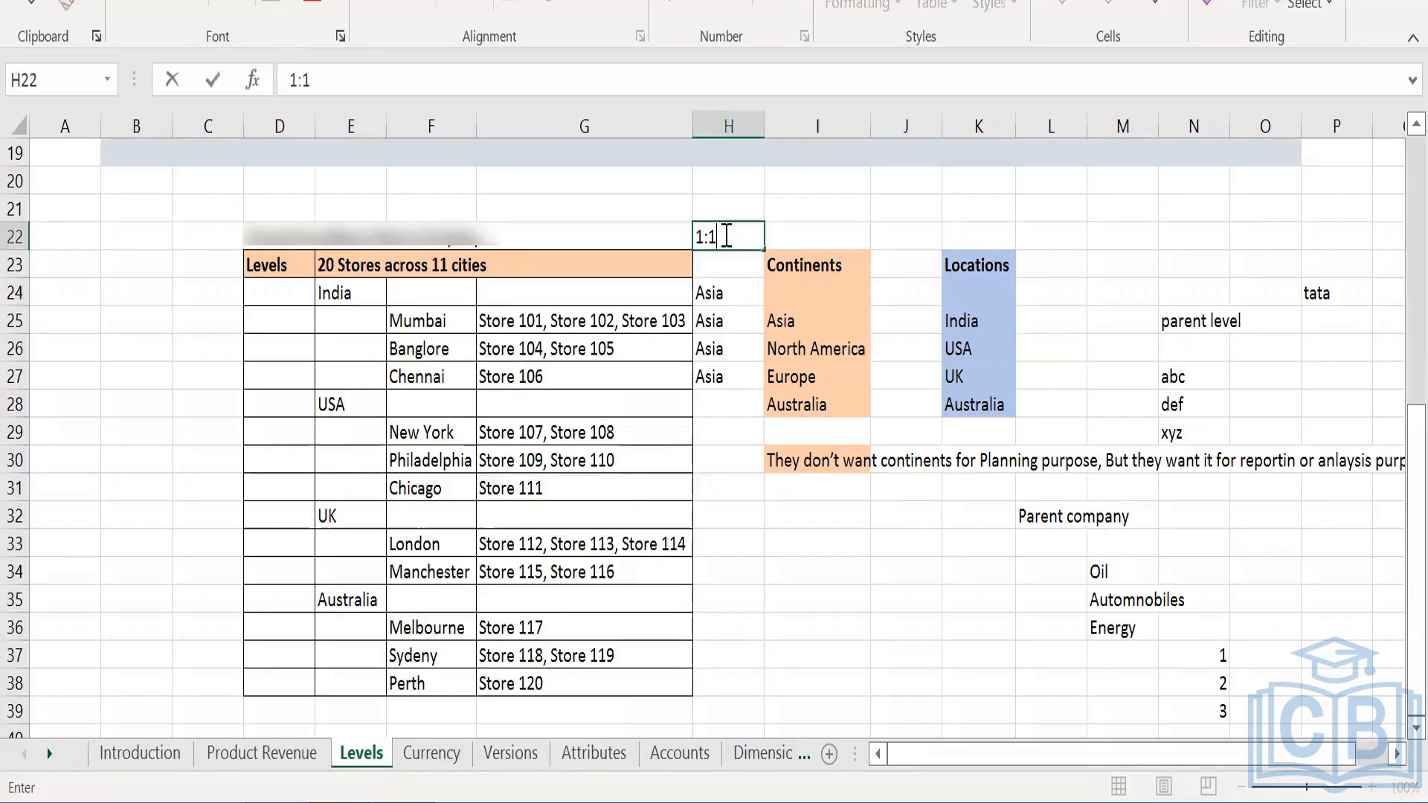
text( relationaship)
key(Return)
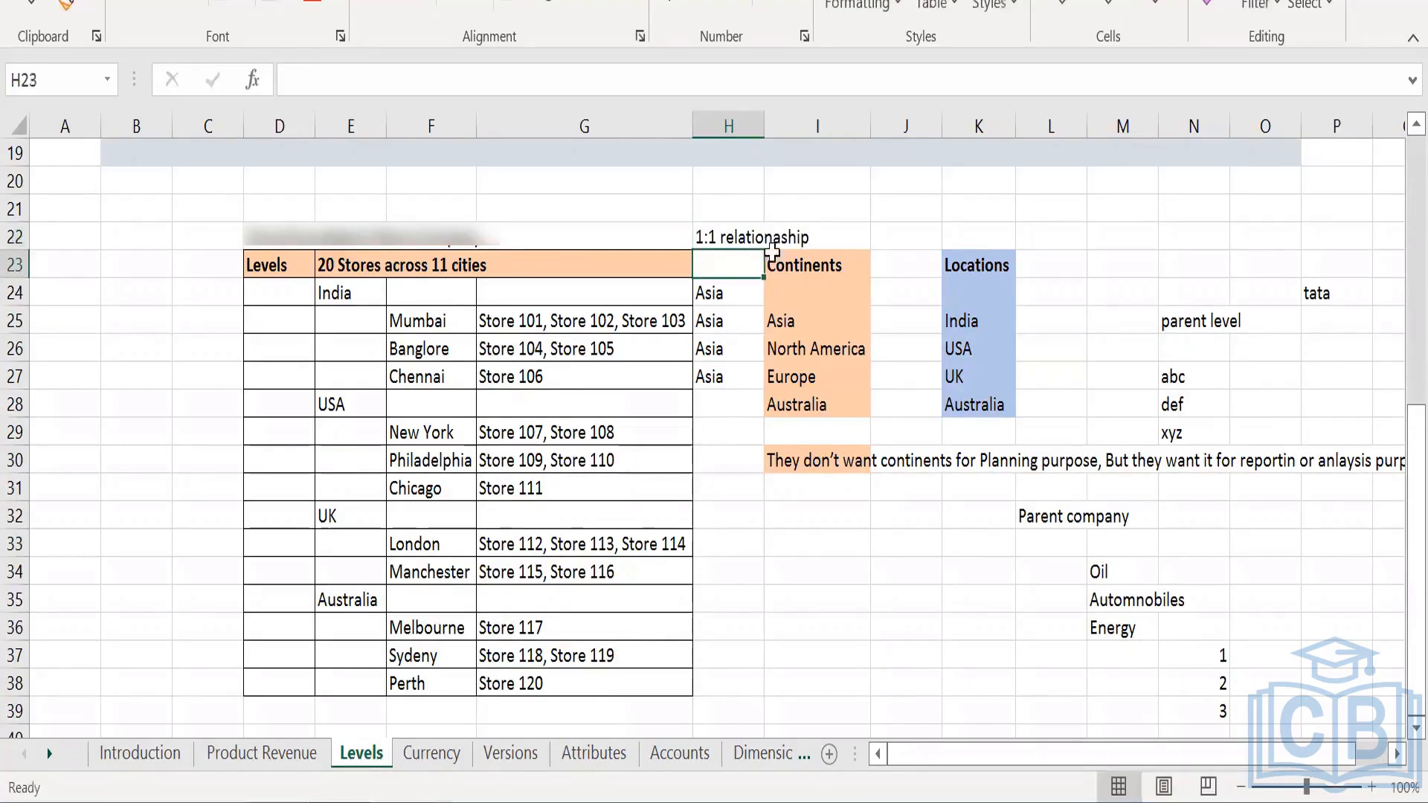
click(785, 238)
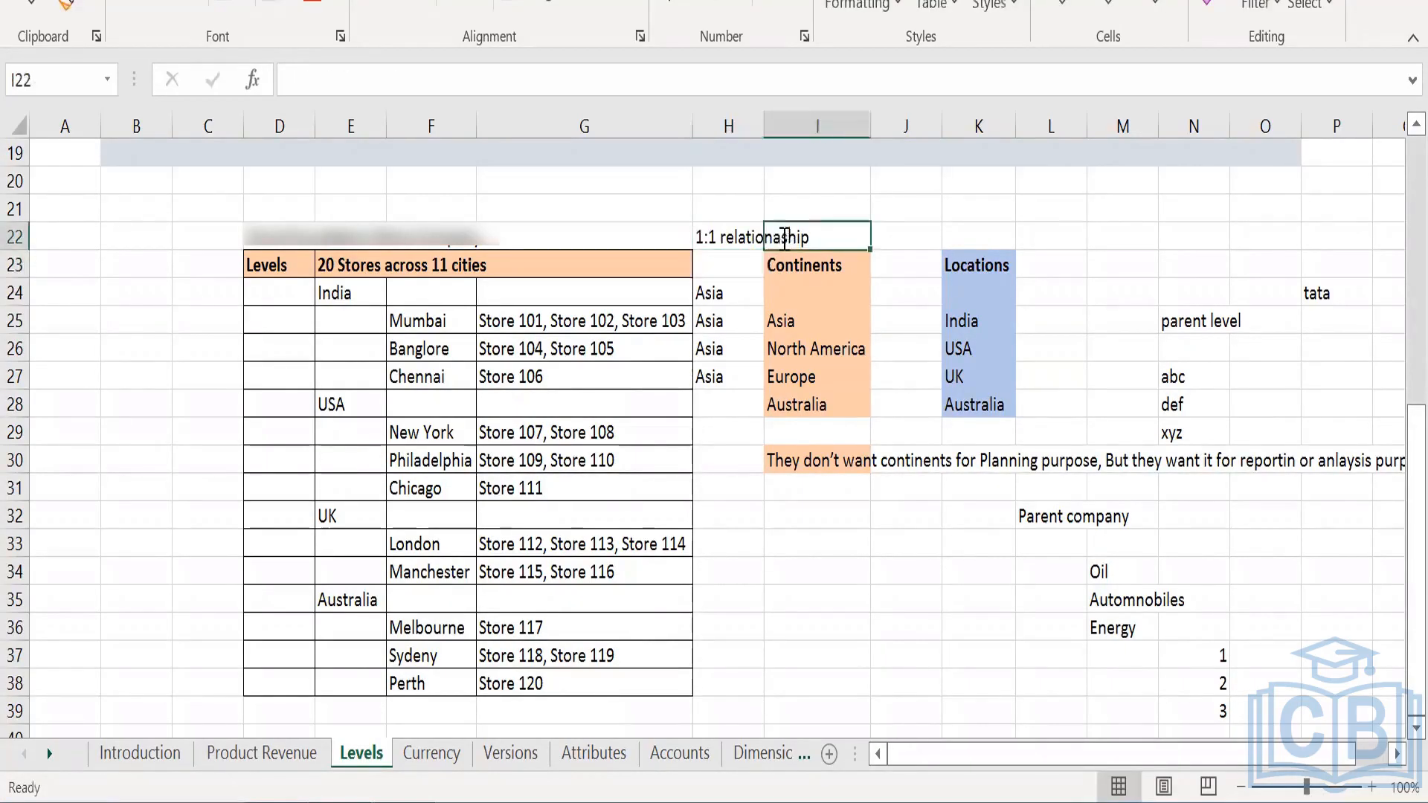
click(726, 349)
click(729, 240)
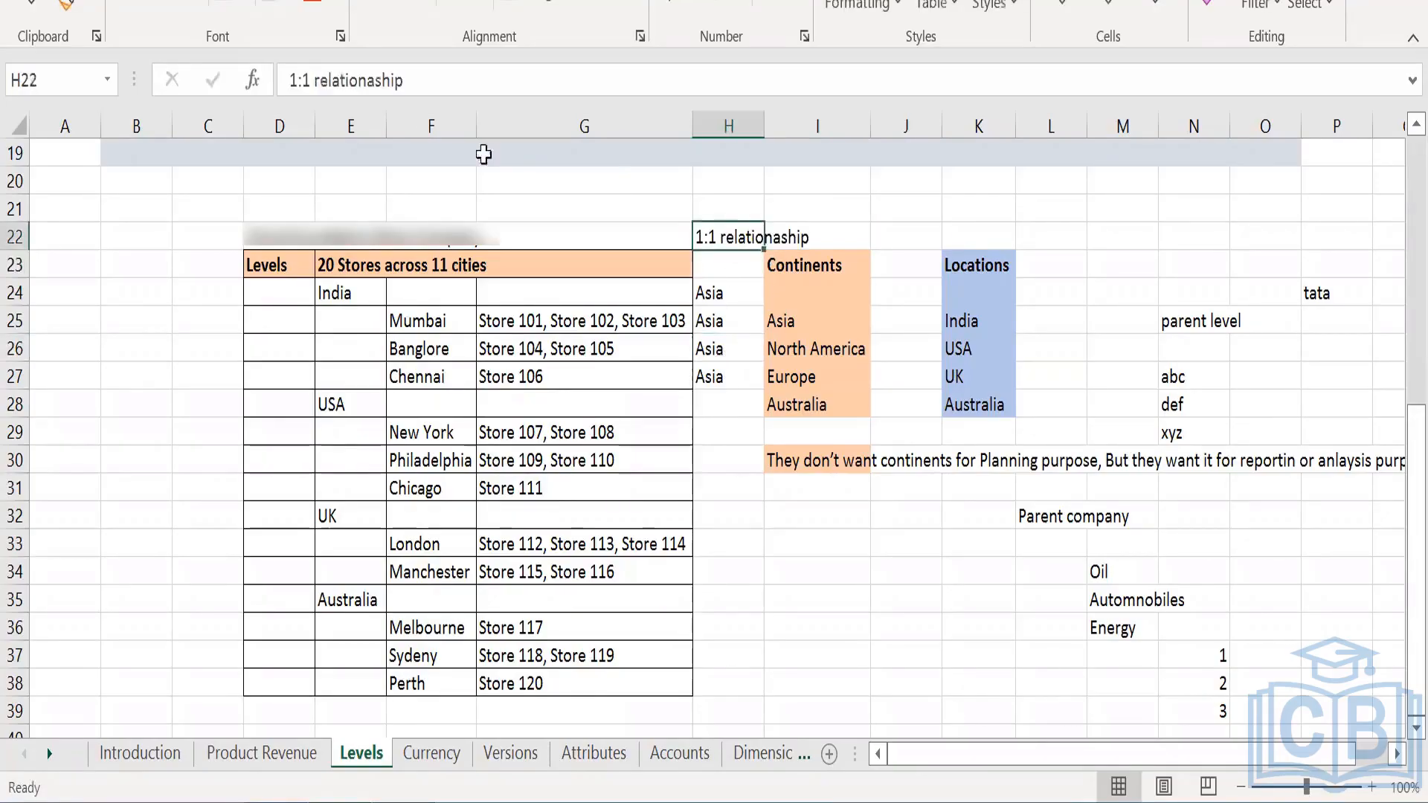
click(375, 81)
key(BackSpace)
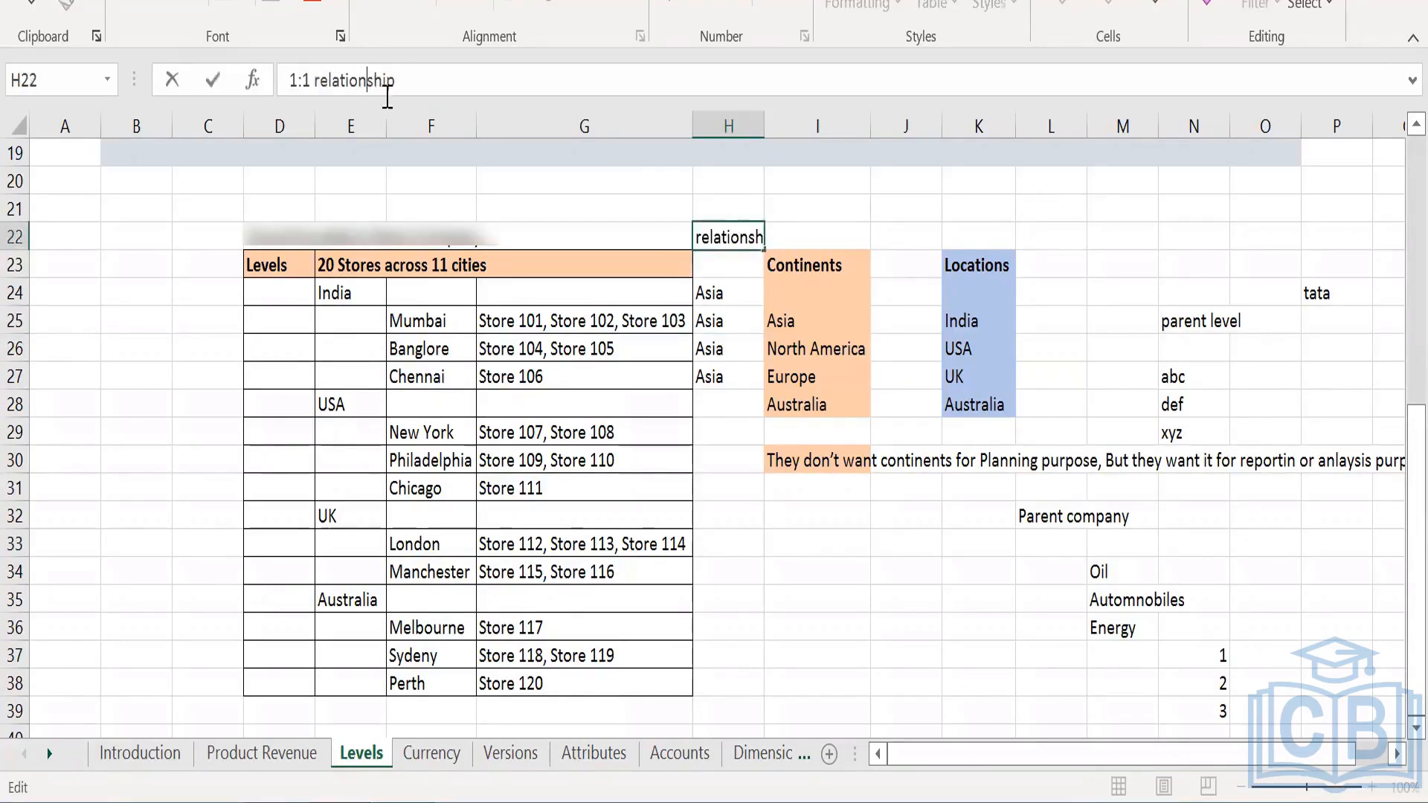
click(807, 573)
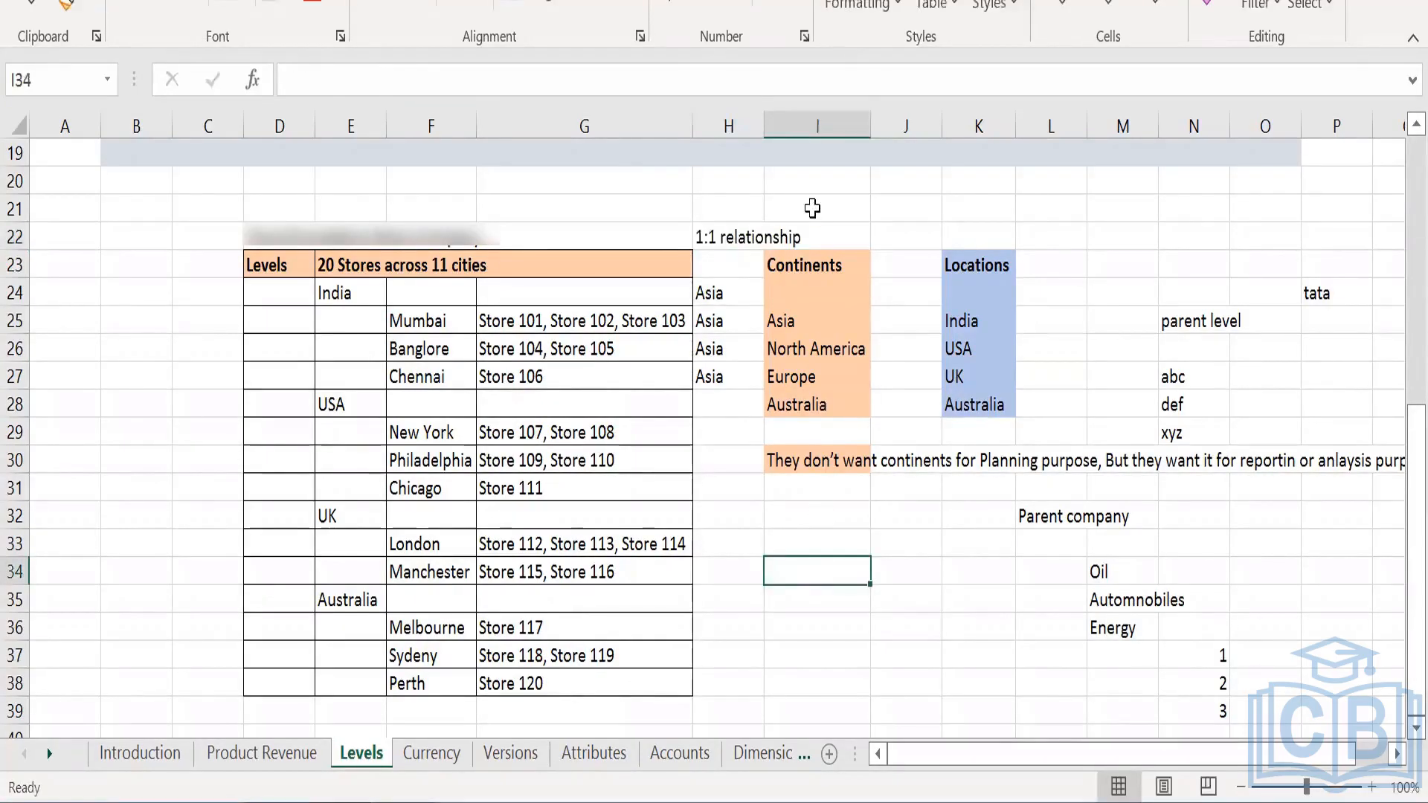
- Add the heading "Attributes" in cell I21, above the Continents list
click(729, 209)
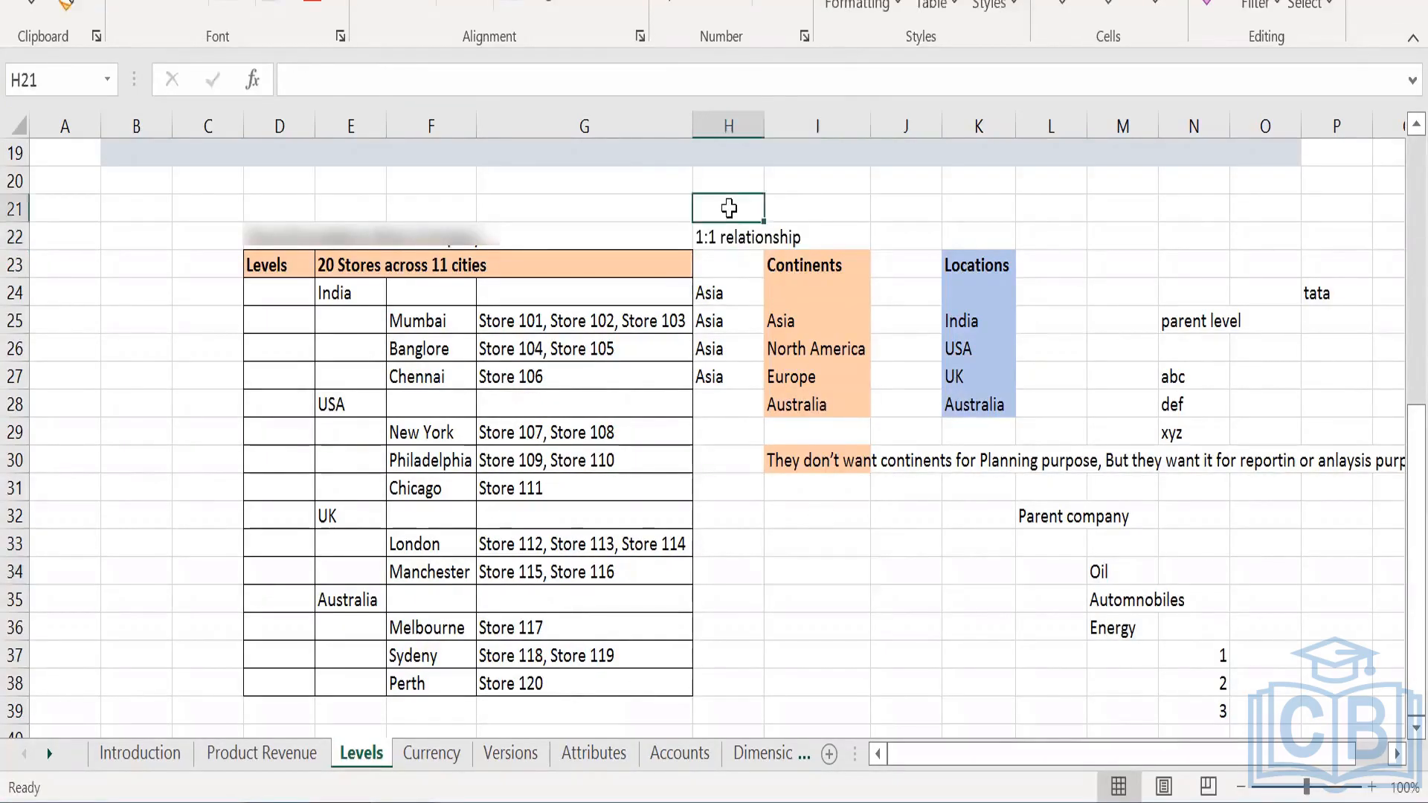
click(816, 205)
text(Attribute)
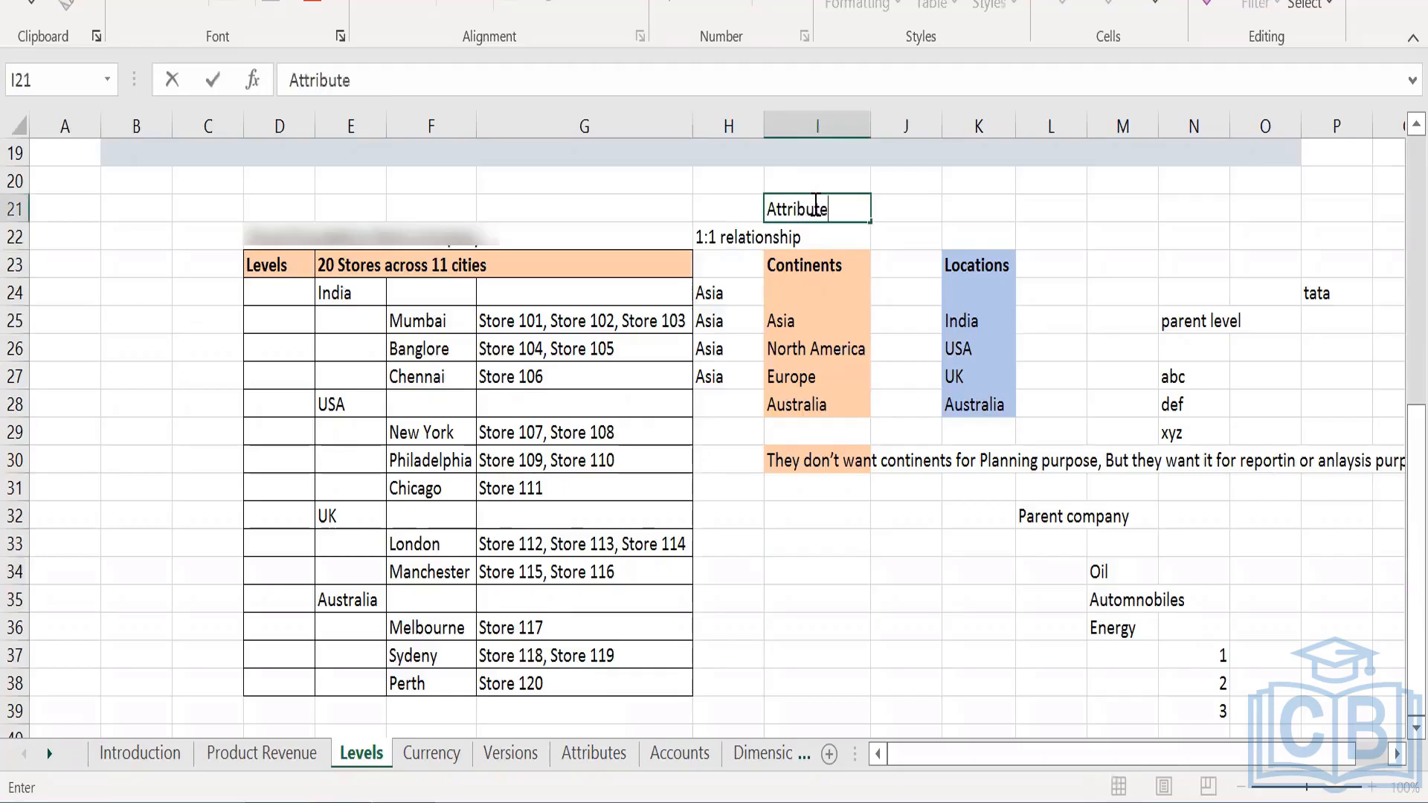
text(s)
key(Return)
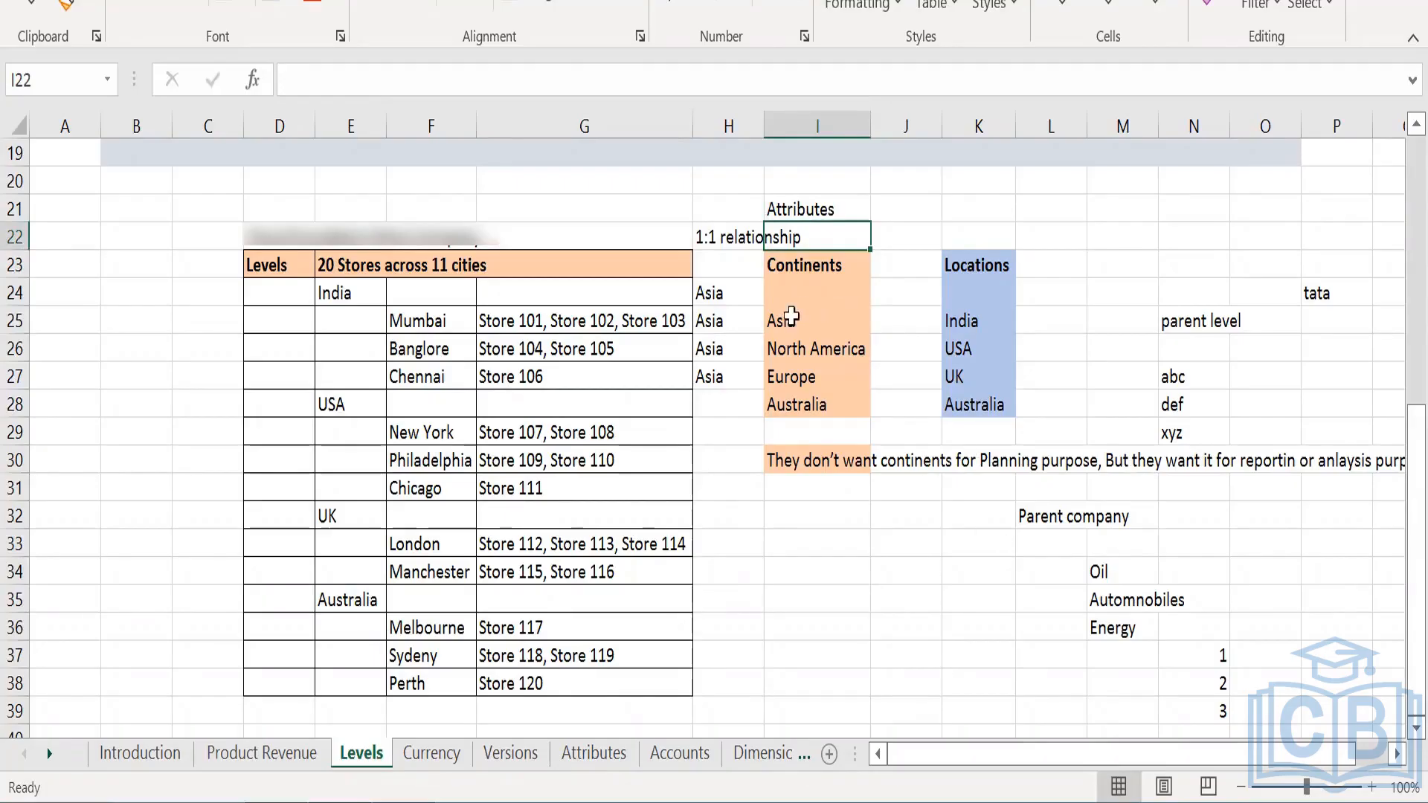
- Compare the country and city levels with the Continents list, and check the attribute types on the Attributes sheet
drag(795, 355, 807, 412)
click(743, 435)
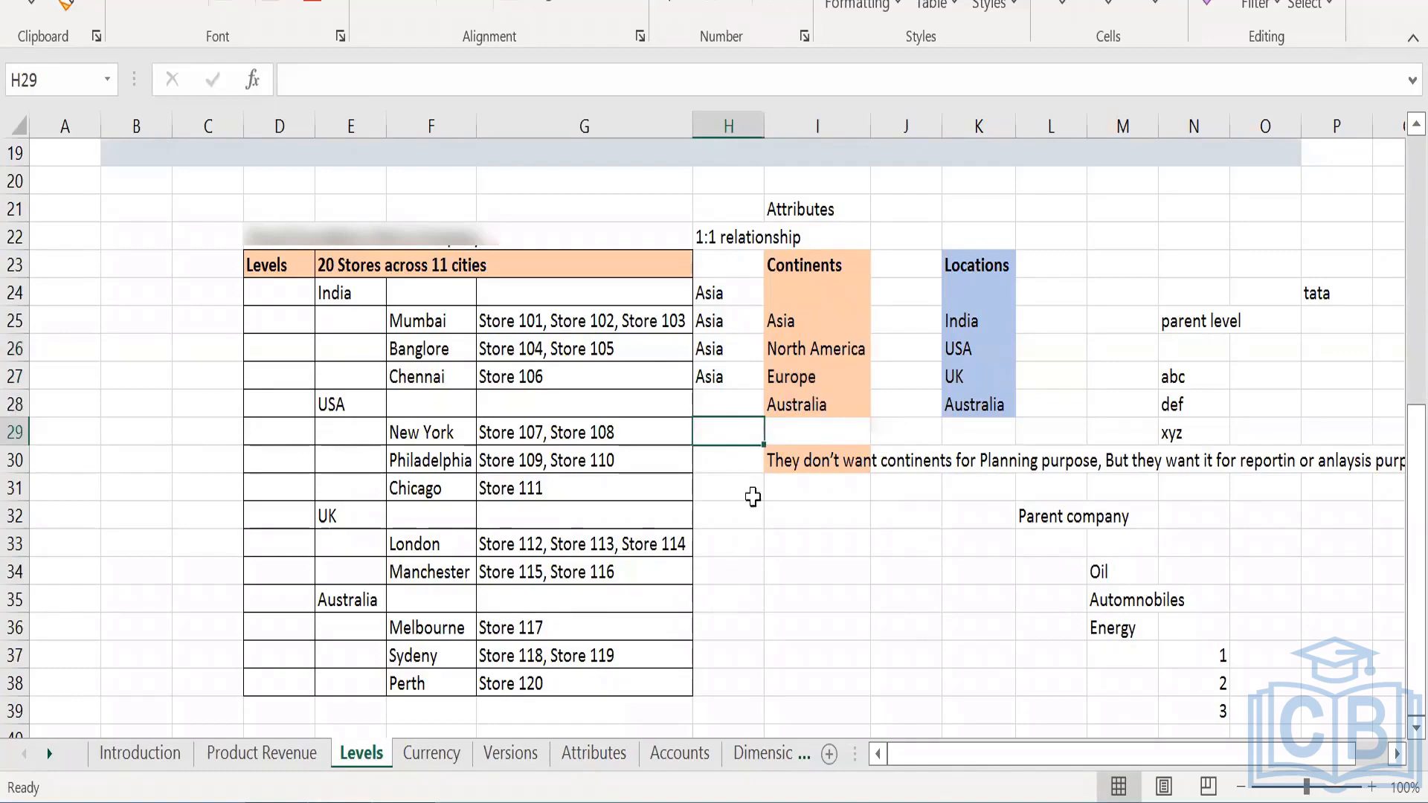
drag(343, 287, 426, 677)
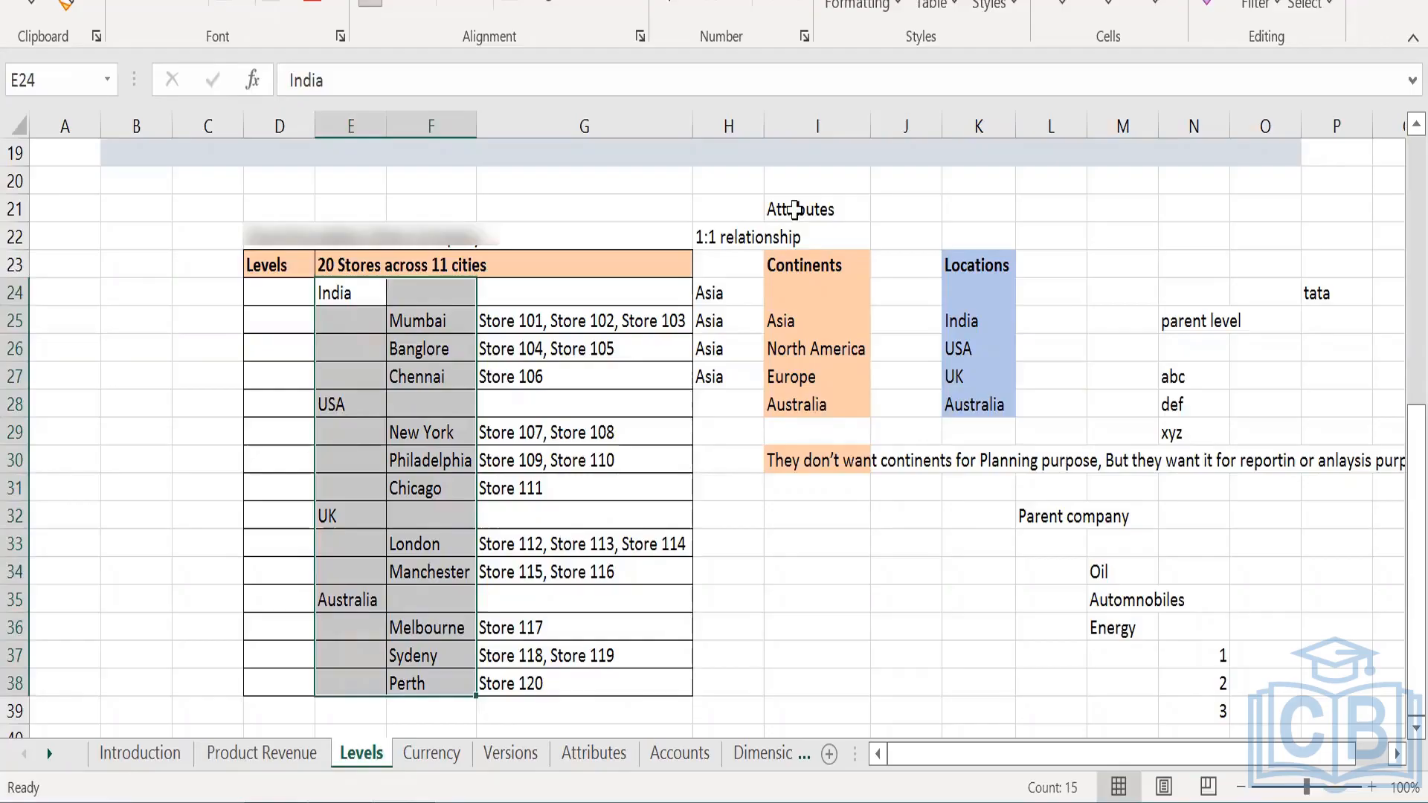
click(803, 269)
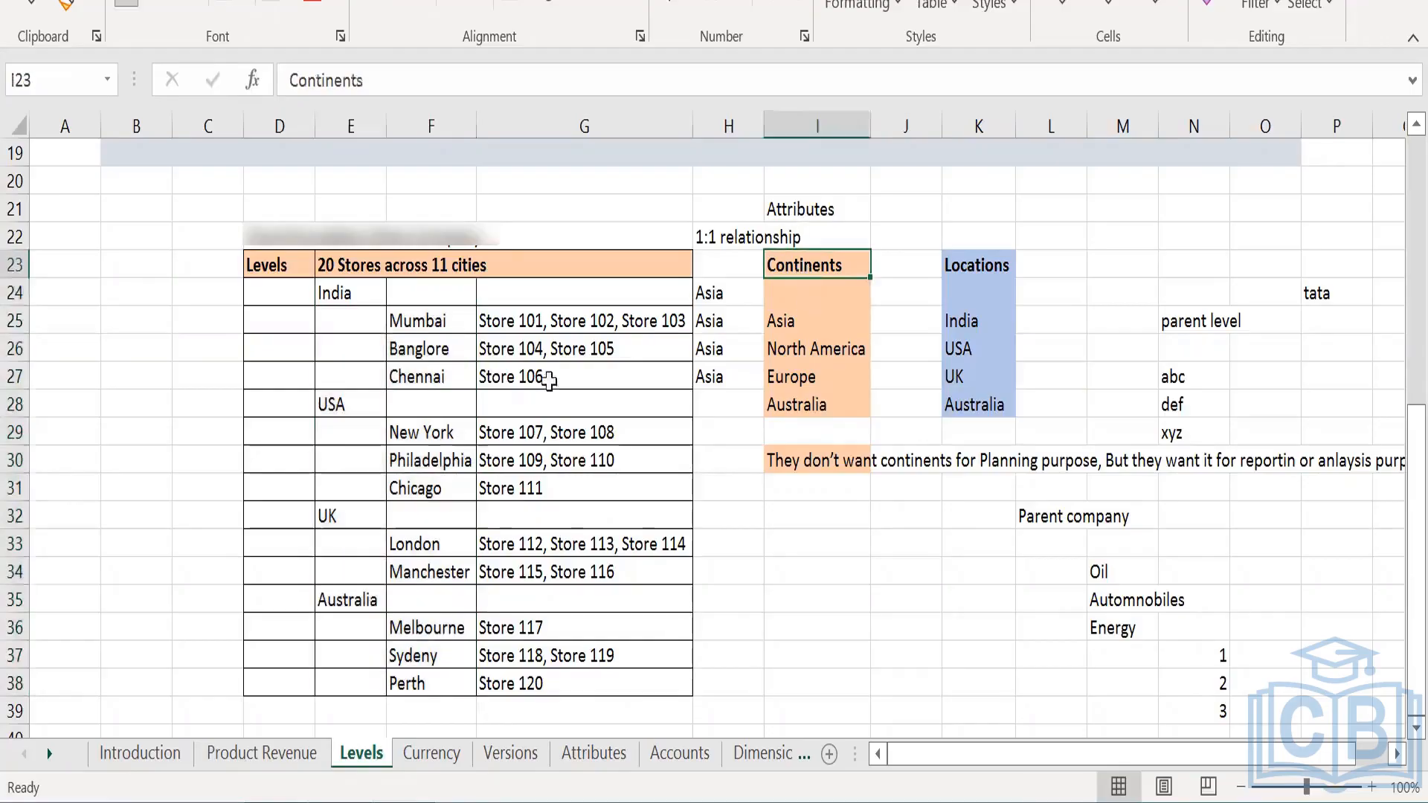
click(612, 755)
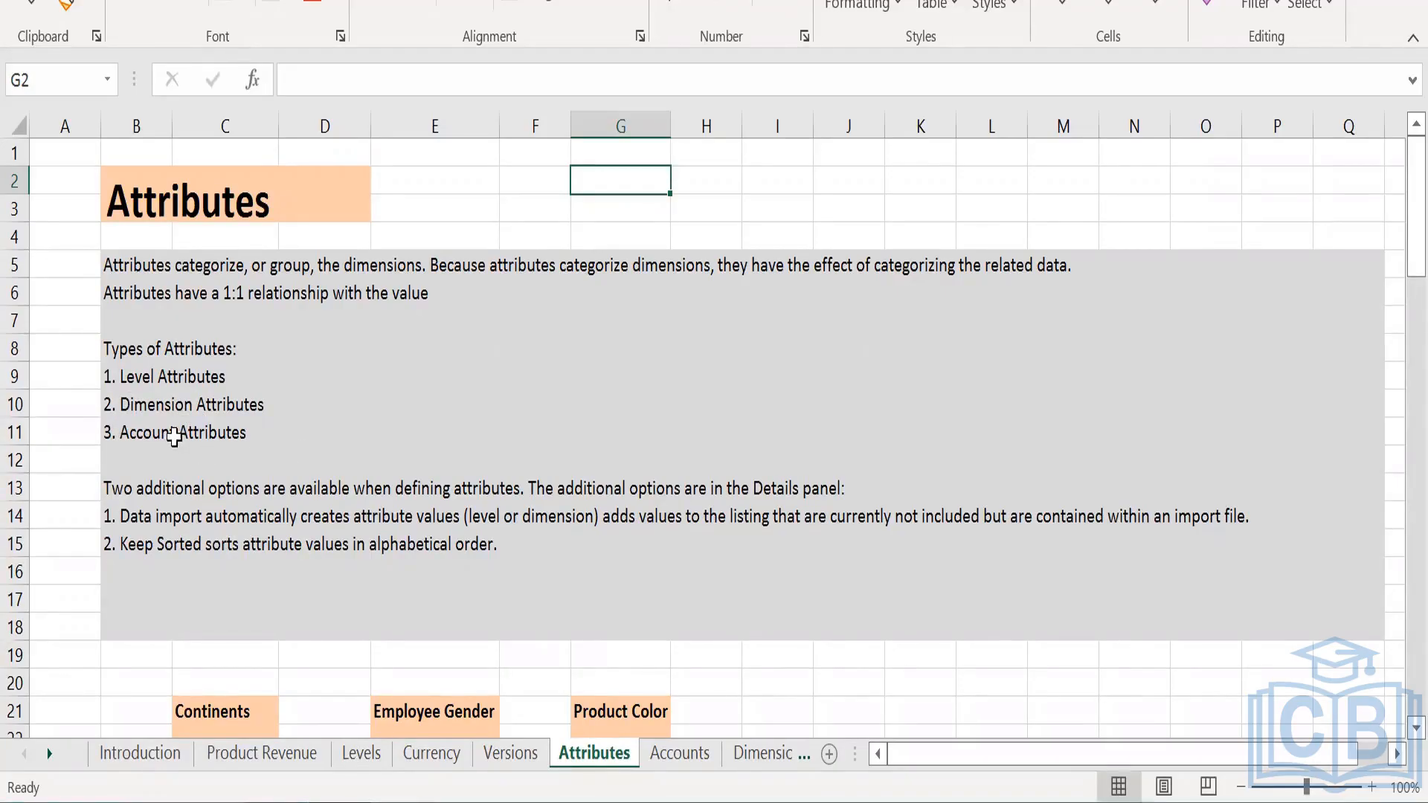
click(381, 760)
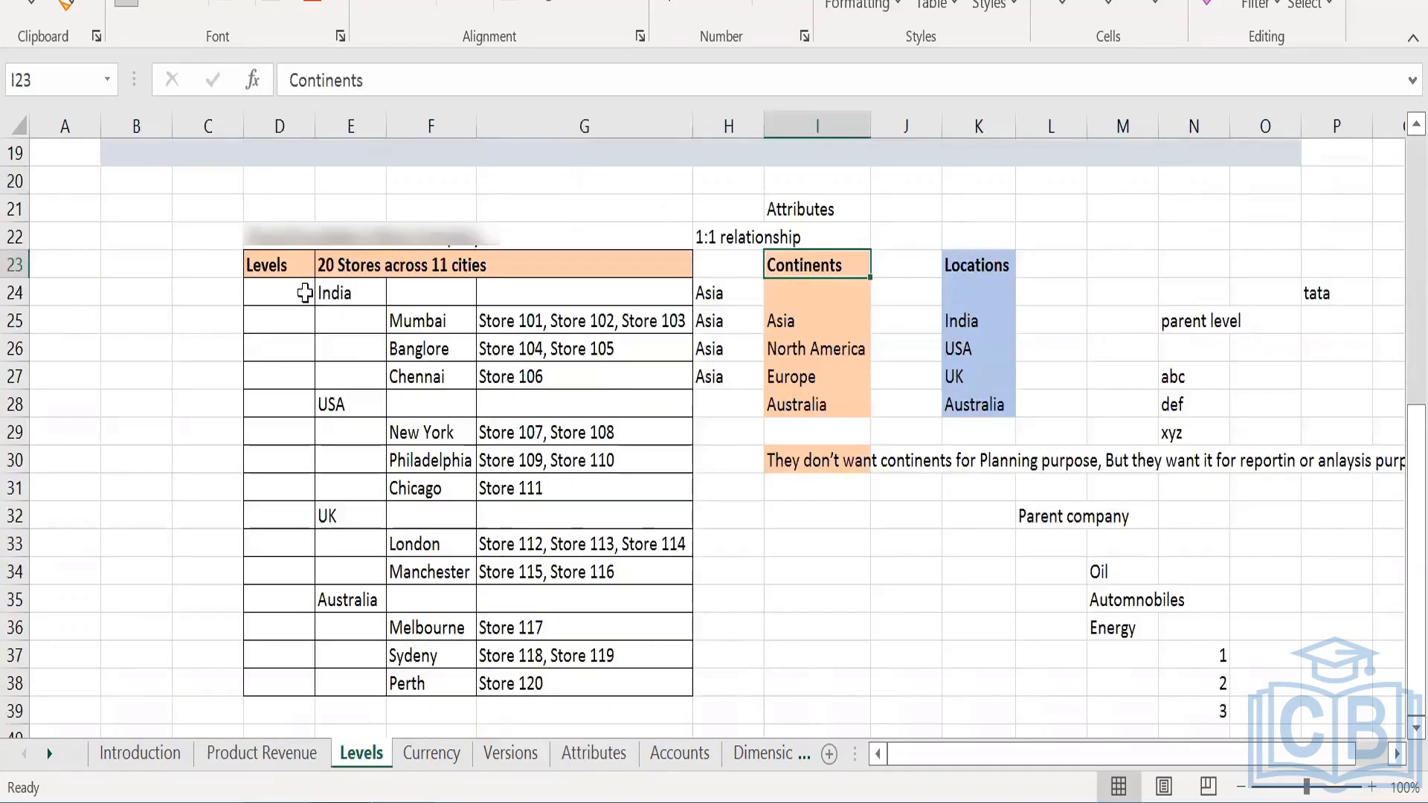
- Change the heading in cell I21 of the Levels sheet to "Level Attributes"
click(266, 260)
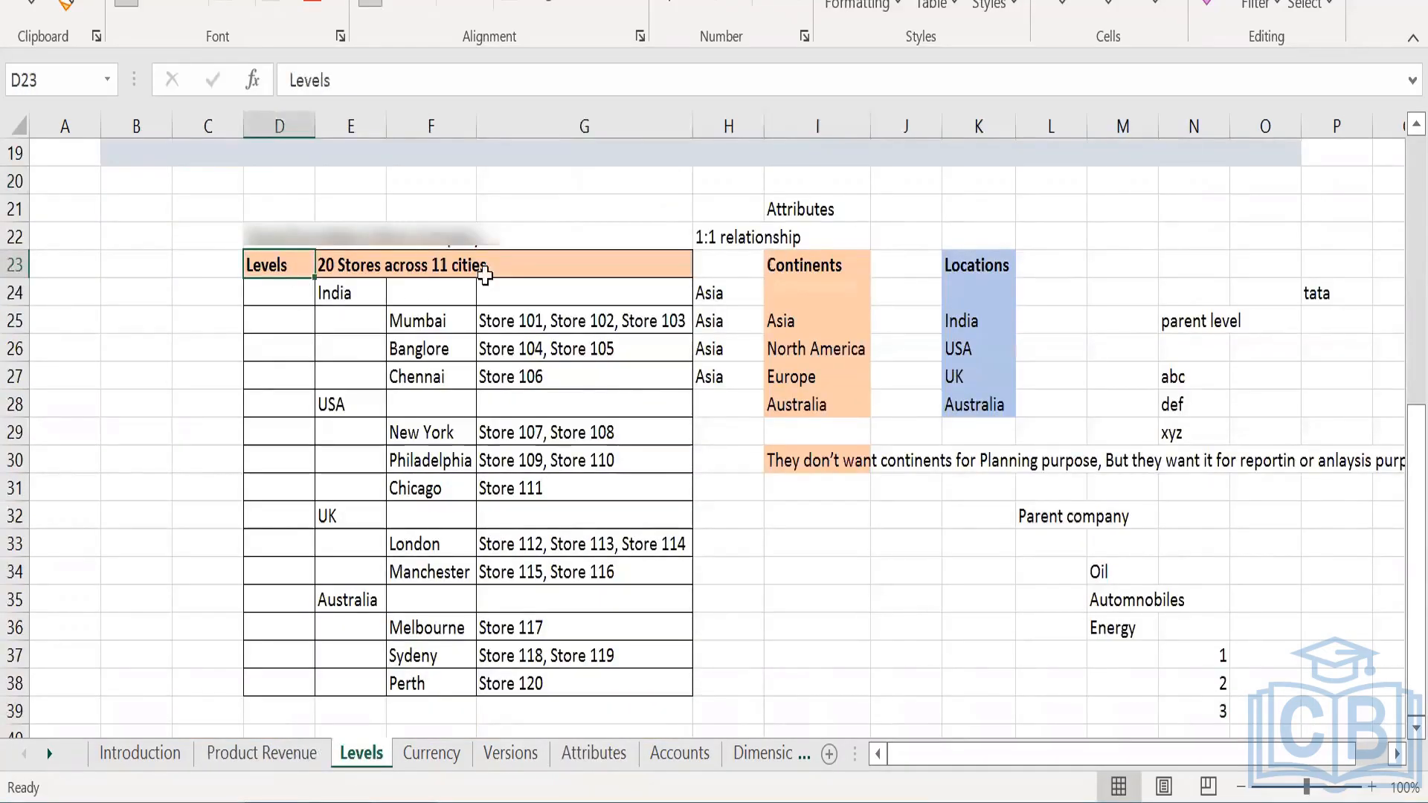
double_click(770, 209)
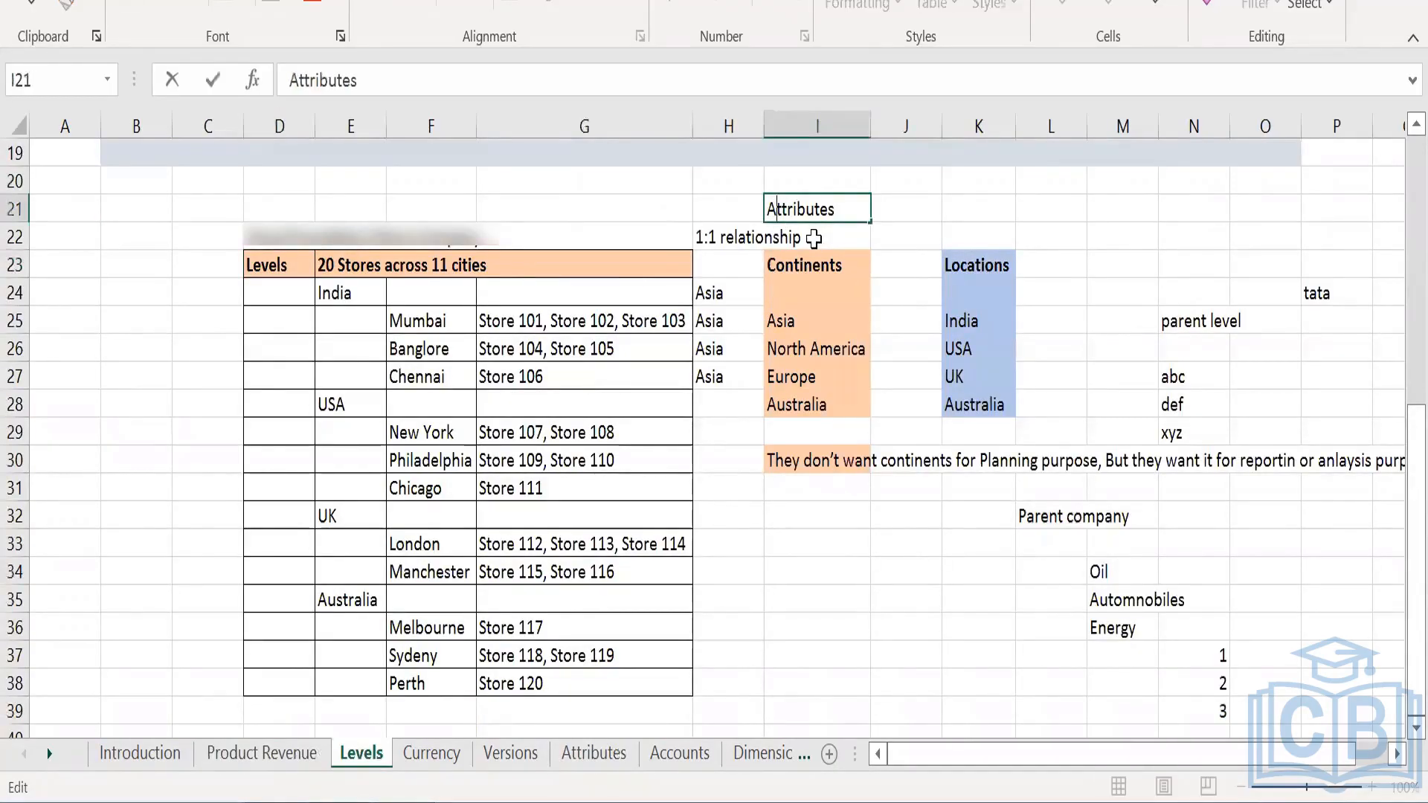
text(Level)
key(Return)
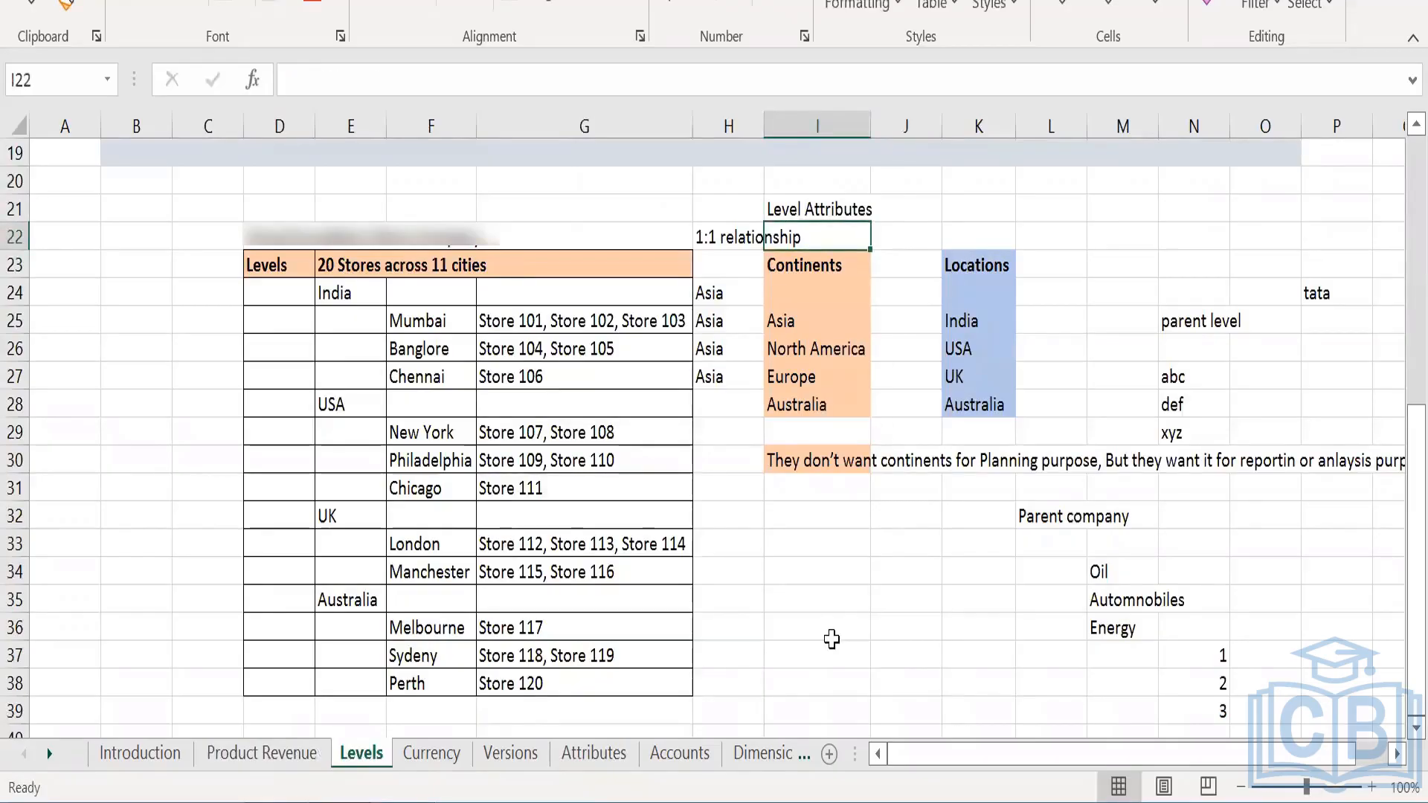
- Check the attribute types on the Attributes sheet, and switch to Workday Adaptive Planning to open Level Attributes in Model Management
click(599, 754)
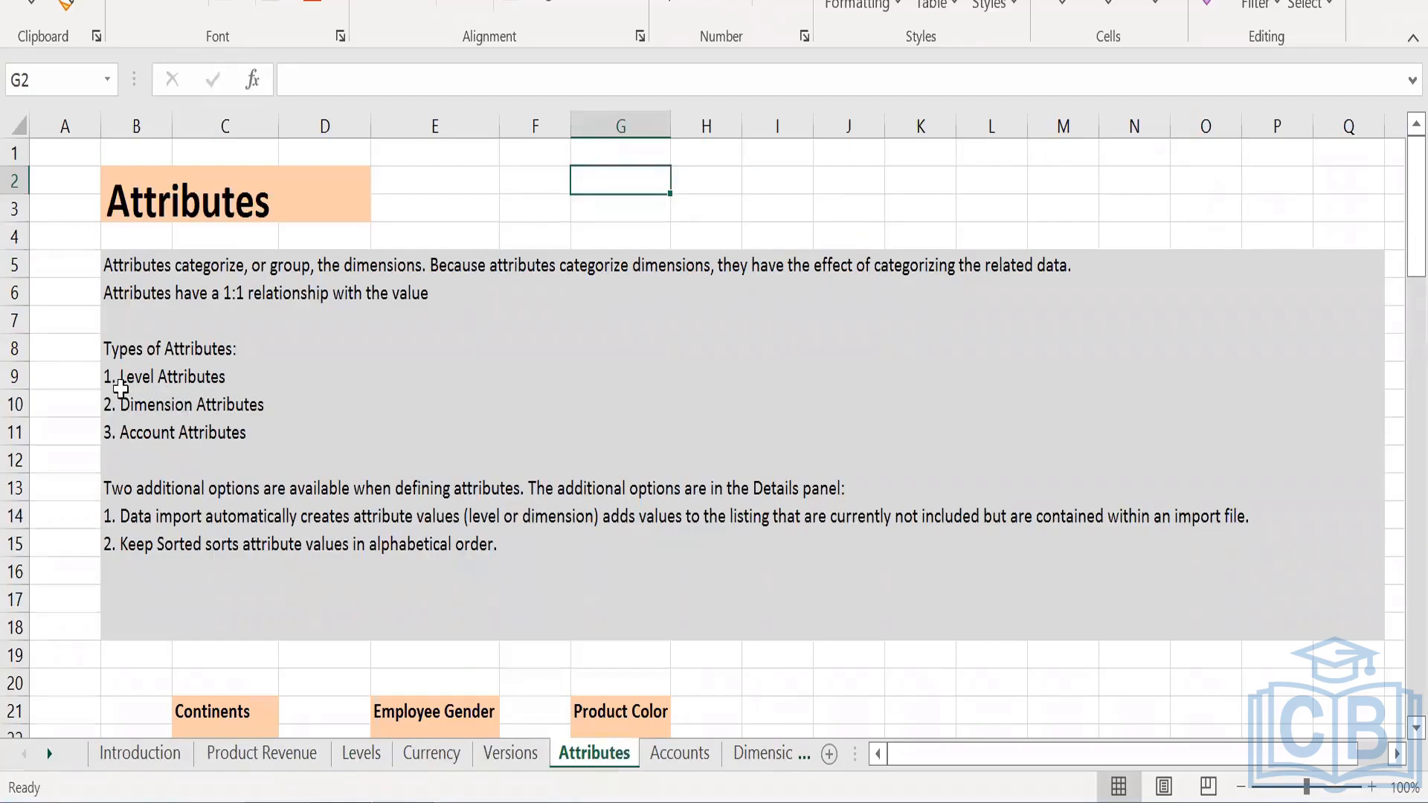
click(361, 754)
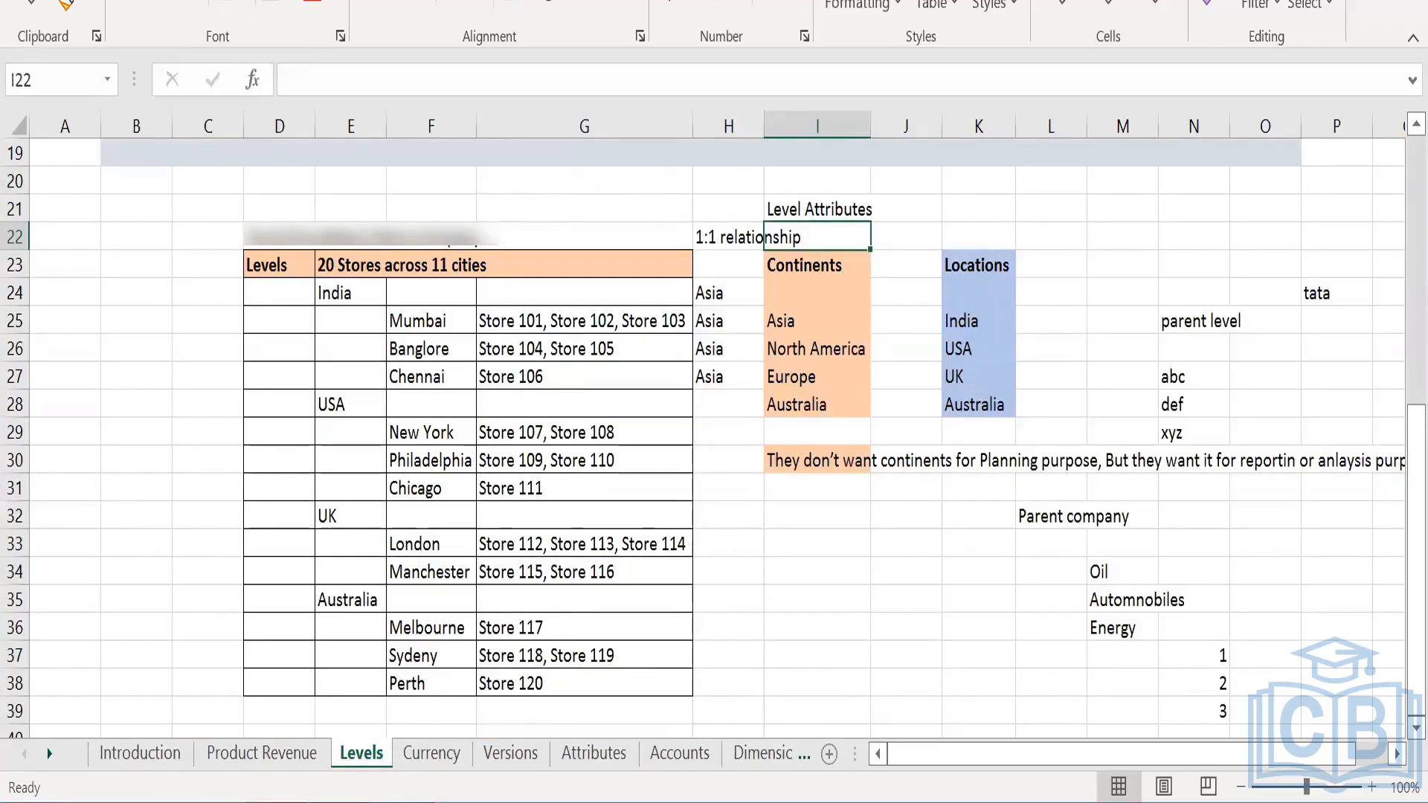
click(275, 802)
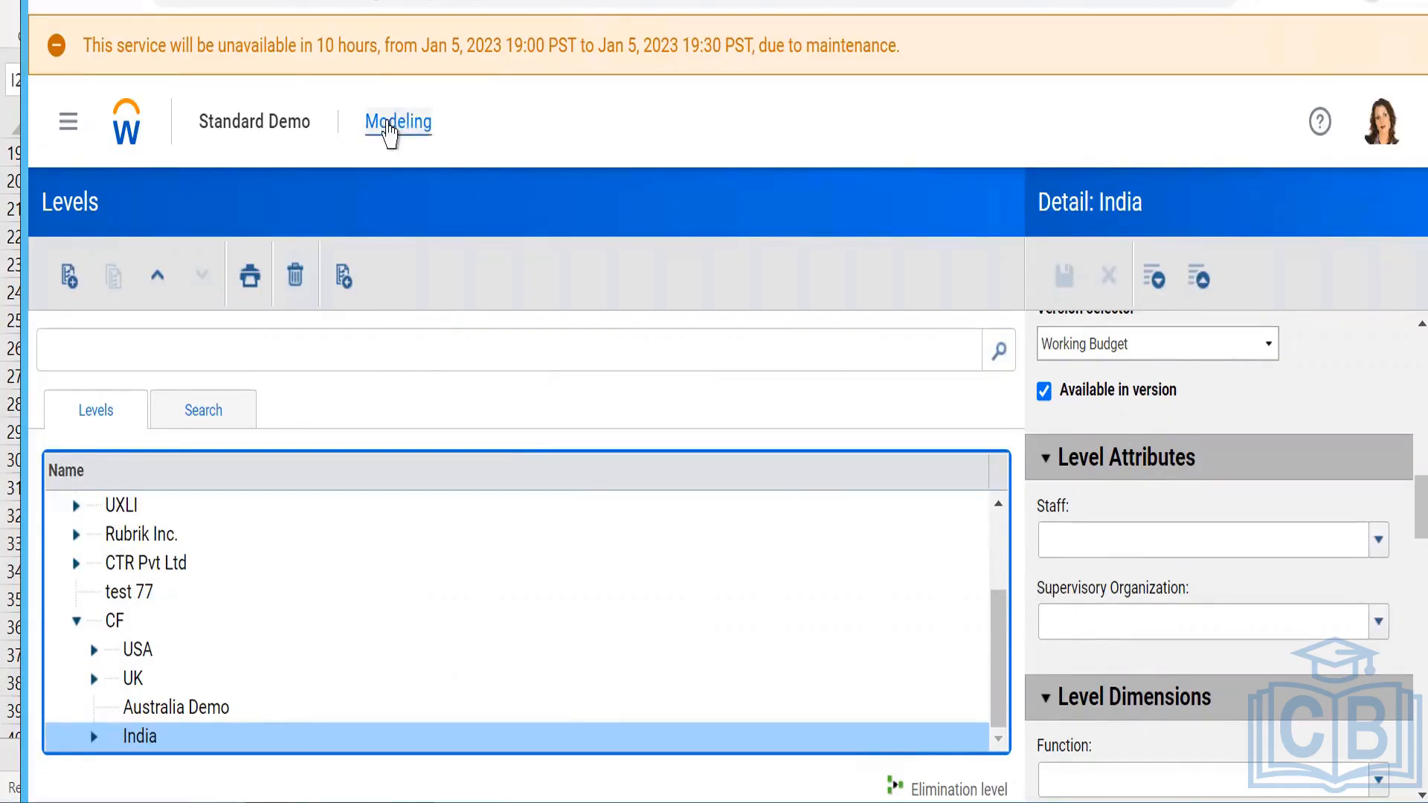
click(389, 125)
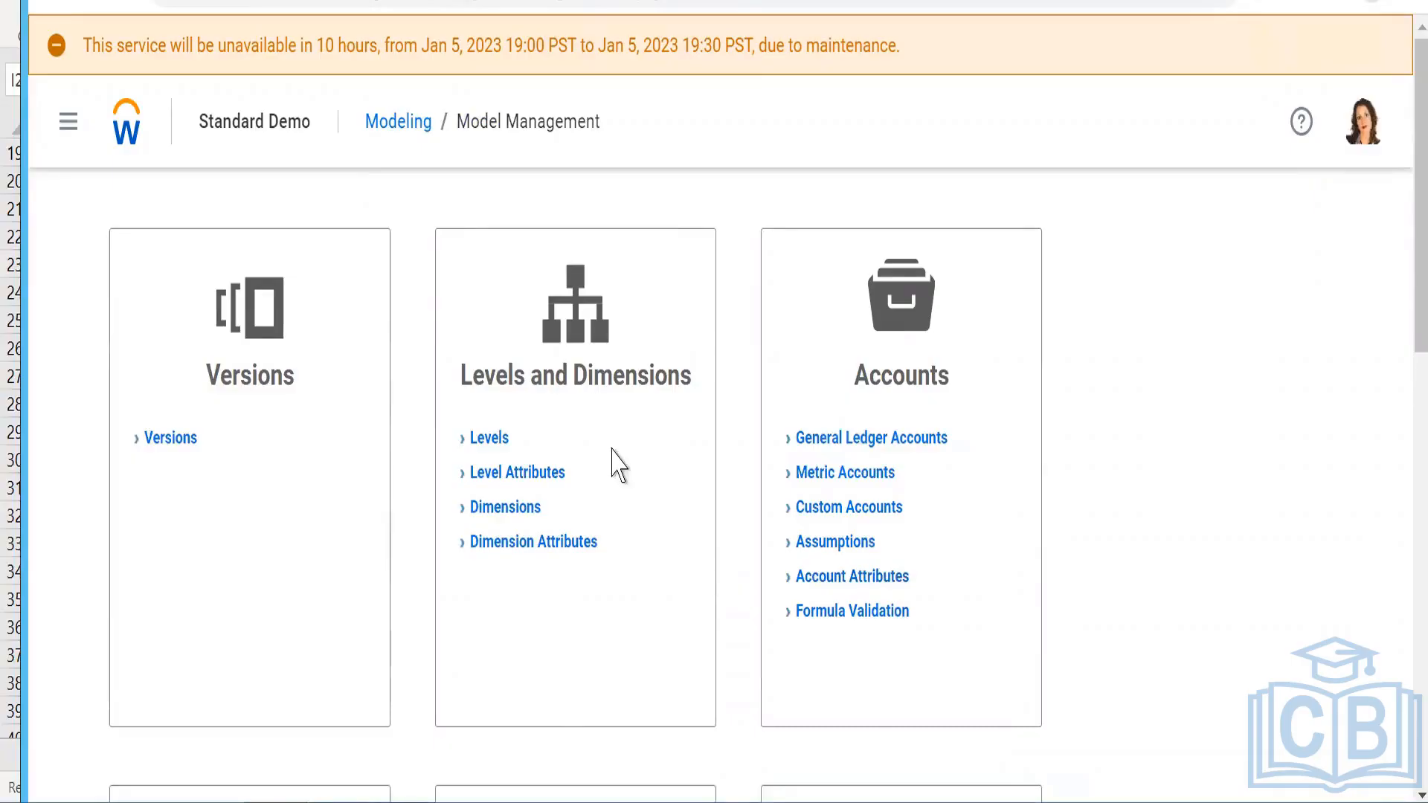
scroll(595, 447, down, 1)
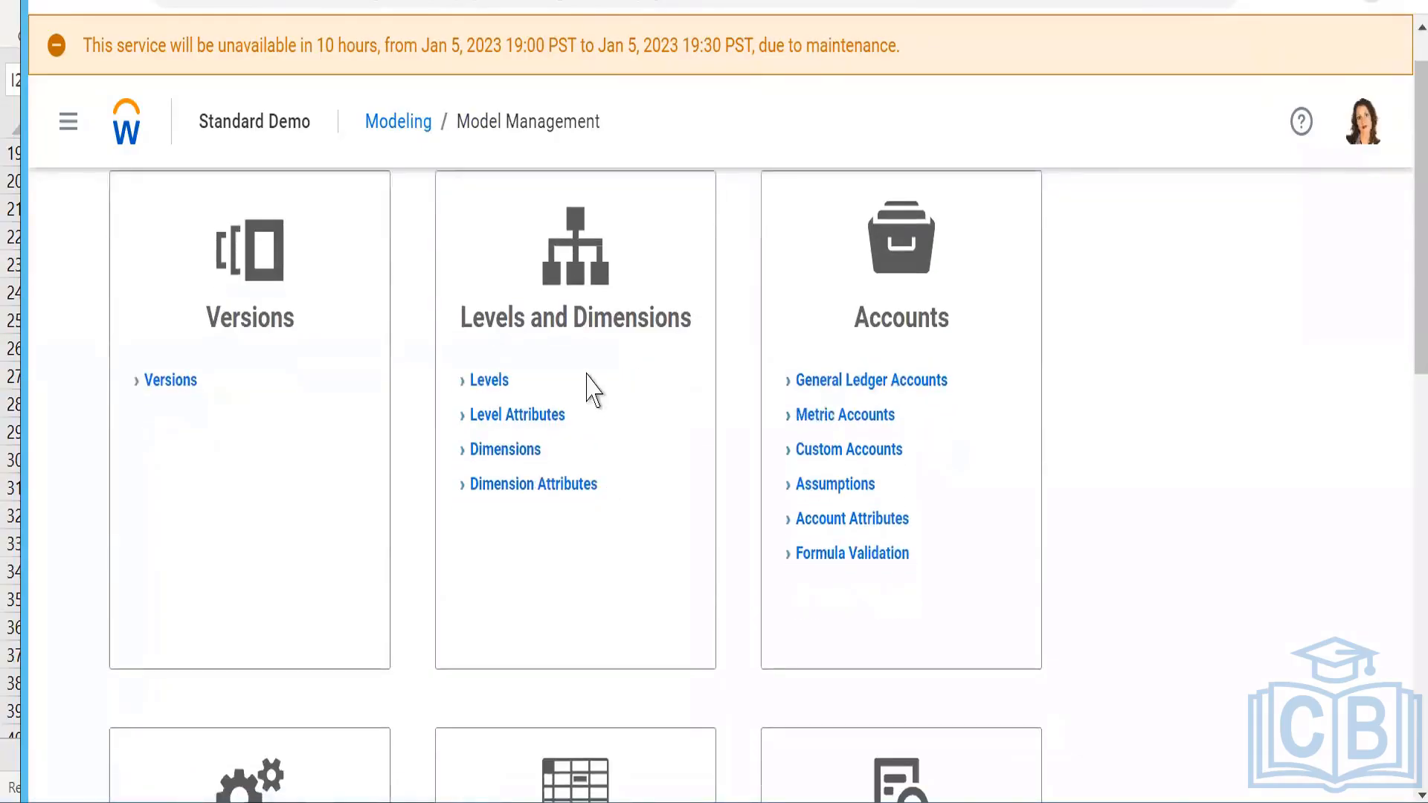
click(487, 418)
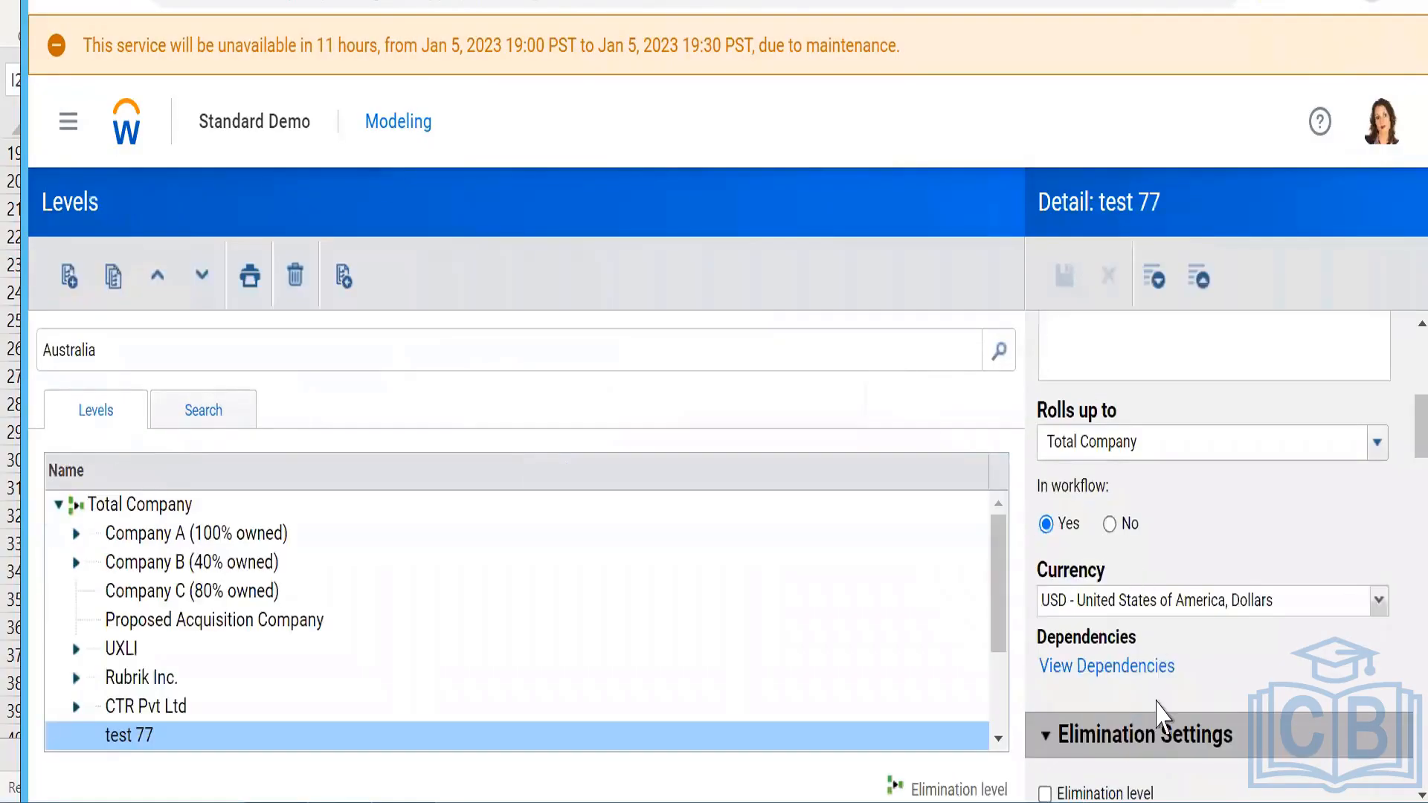
- Examine the sheets, level dimensions and other detail settings of the test 77 level
scroll(1158, 715, down, 5)
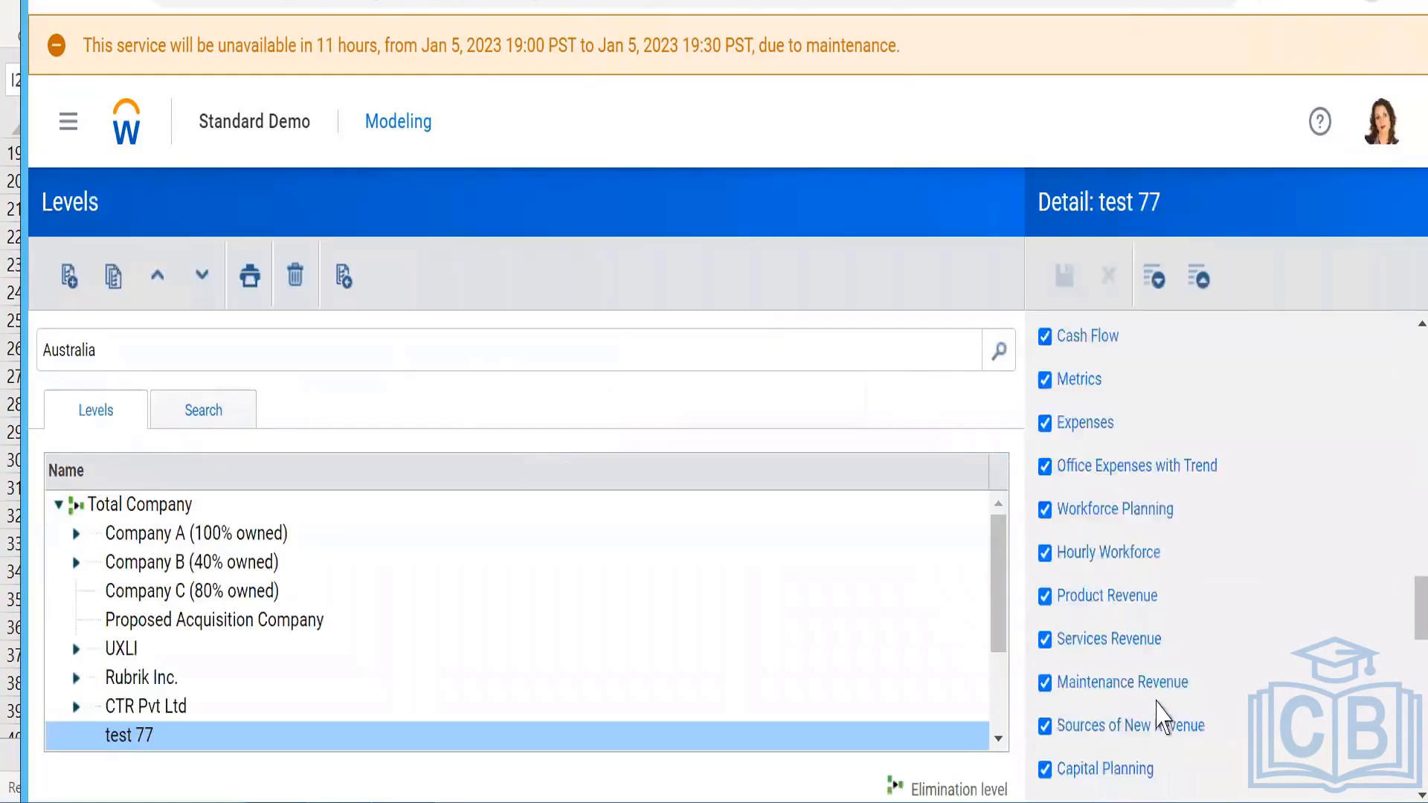
scroll(1160, 625, up, 3)
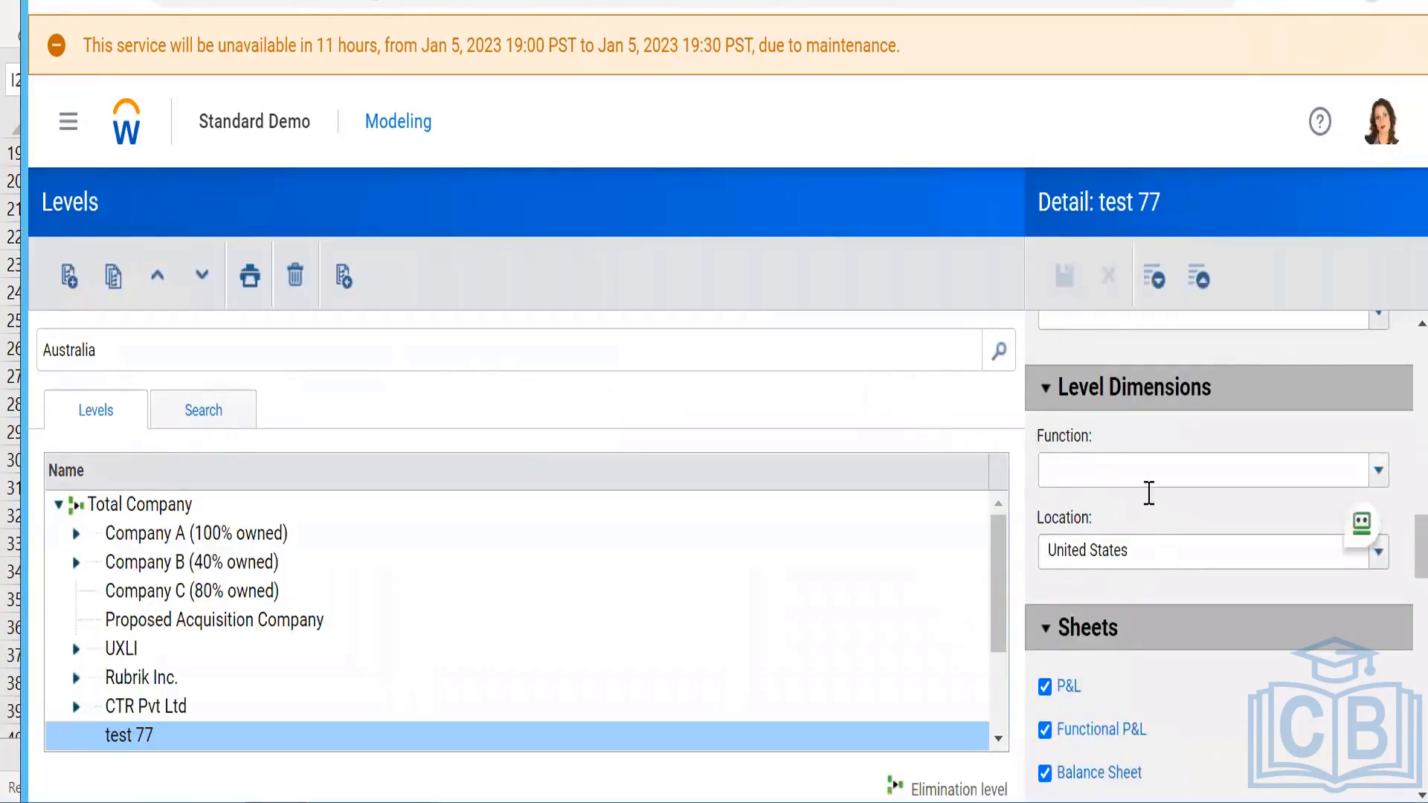
scroll(1150, 495, up, 5)
scroll(1123, 580, down, 2)
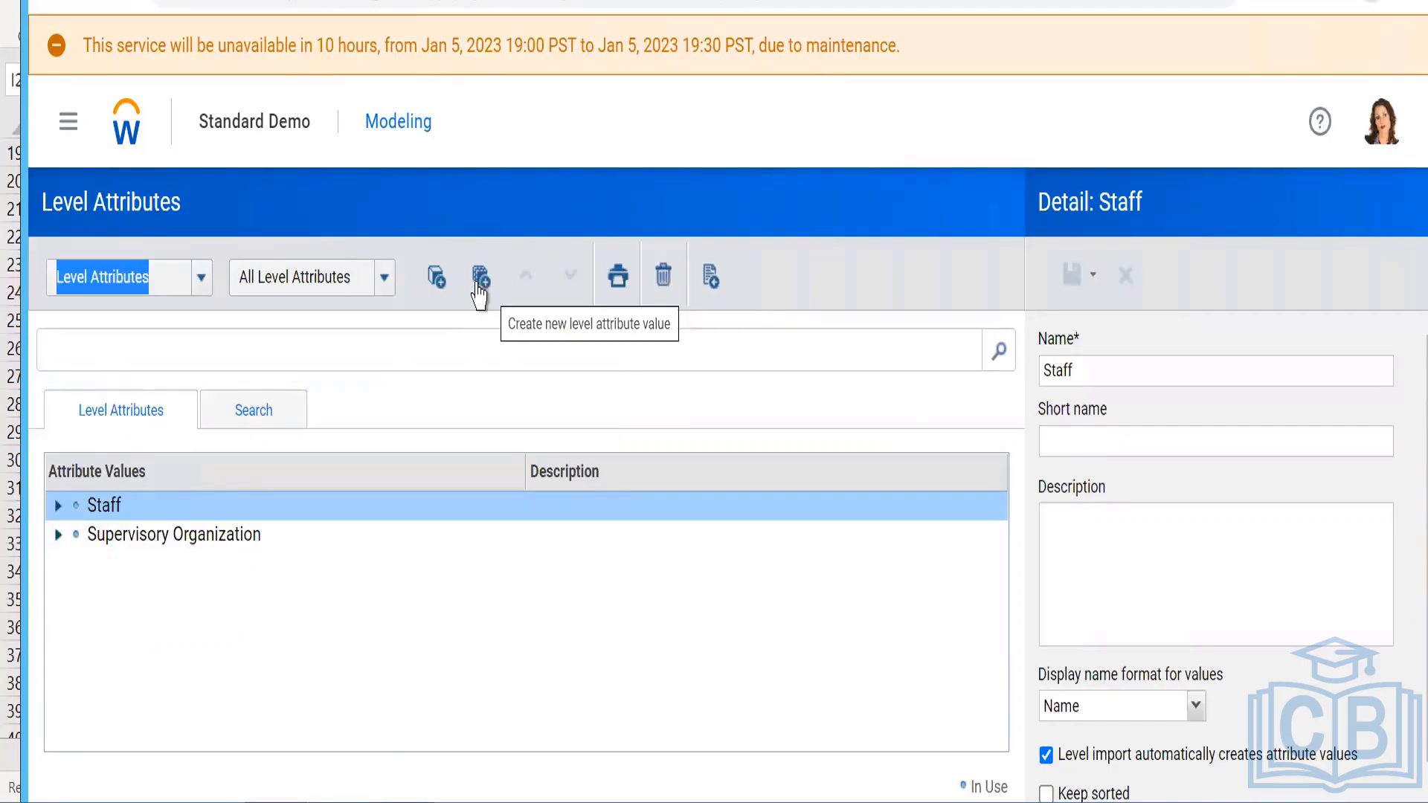
- Create and save a level attribute named Continents, keeping Name as the display name format for values
click(438, 283)
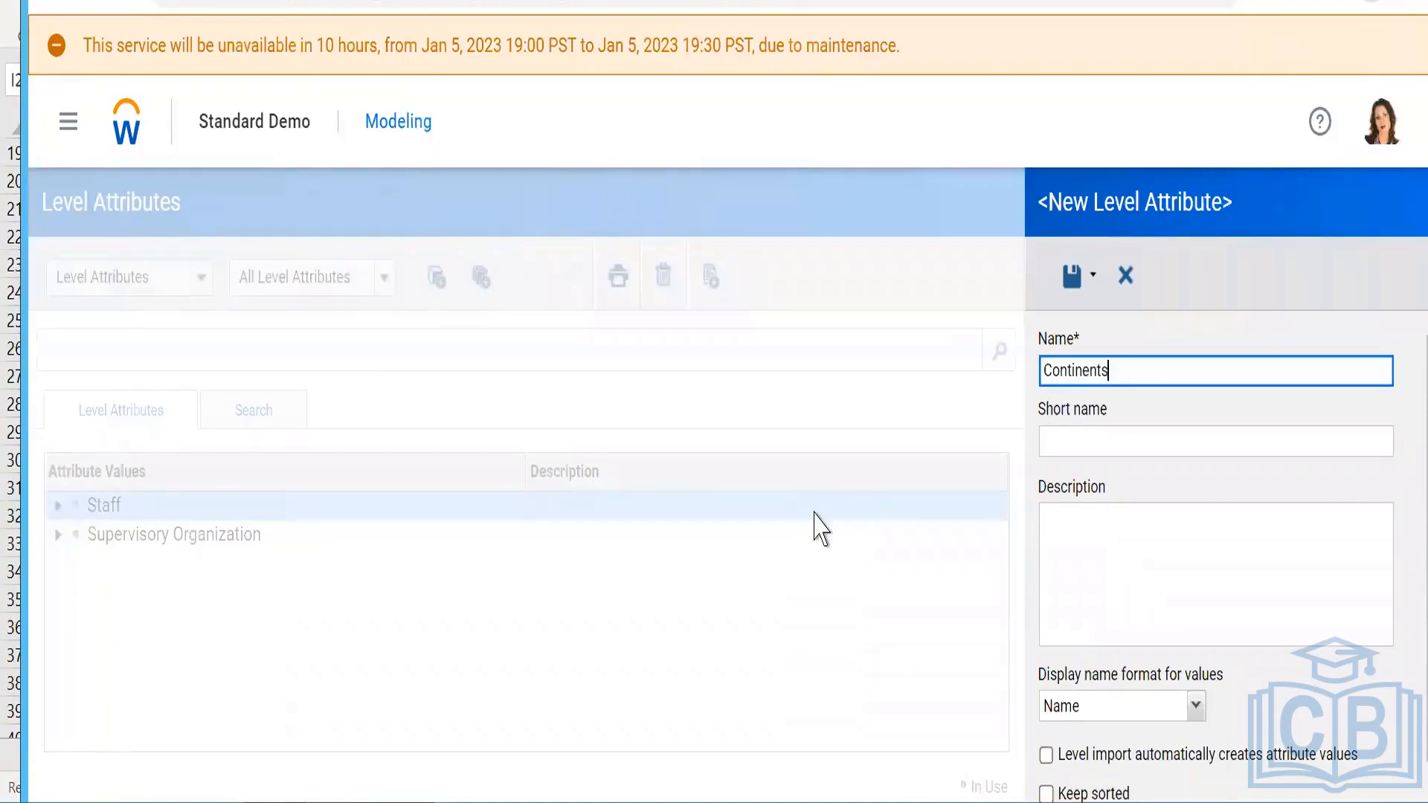
scroll(1116, 538, down, 1)
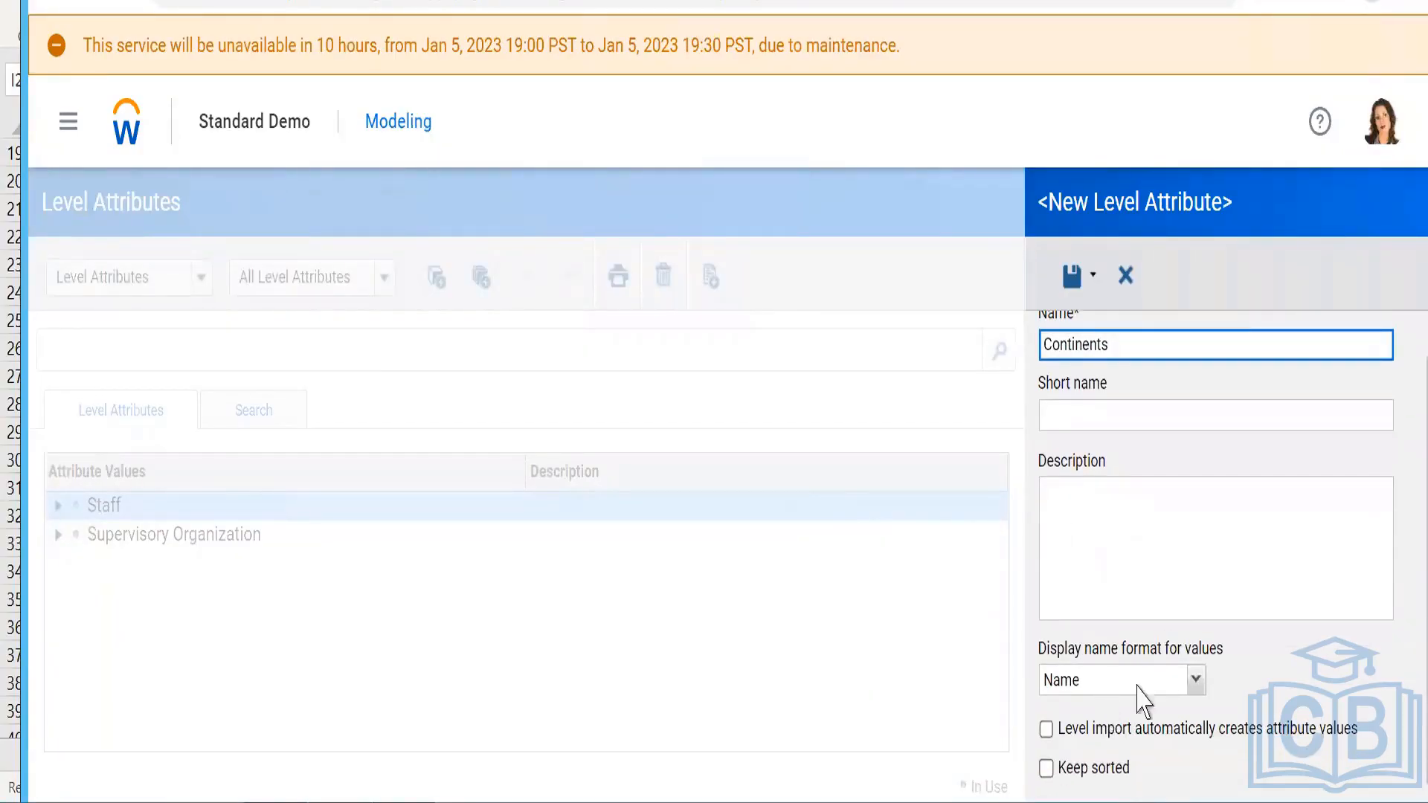
click(1197, 679)
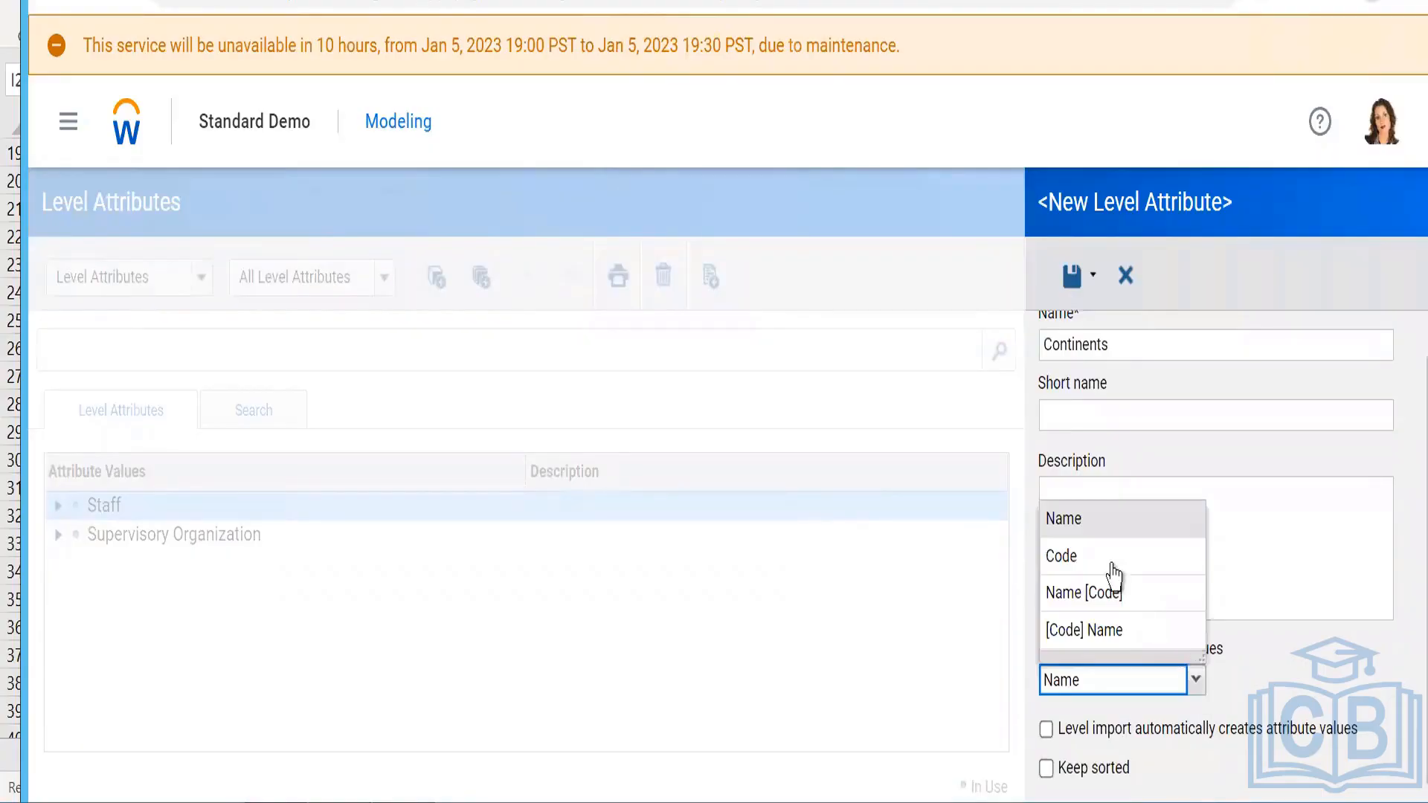
click(1340, 695)
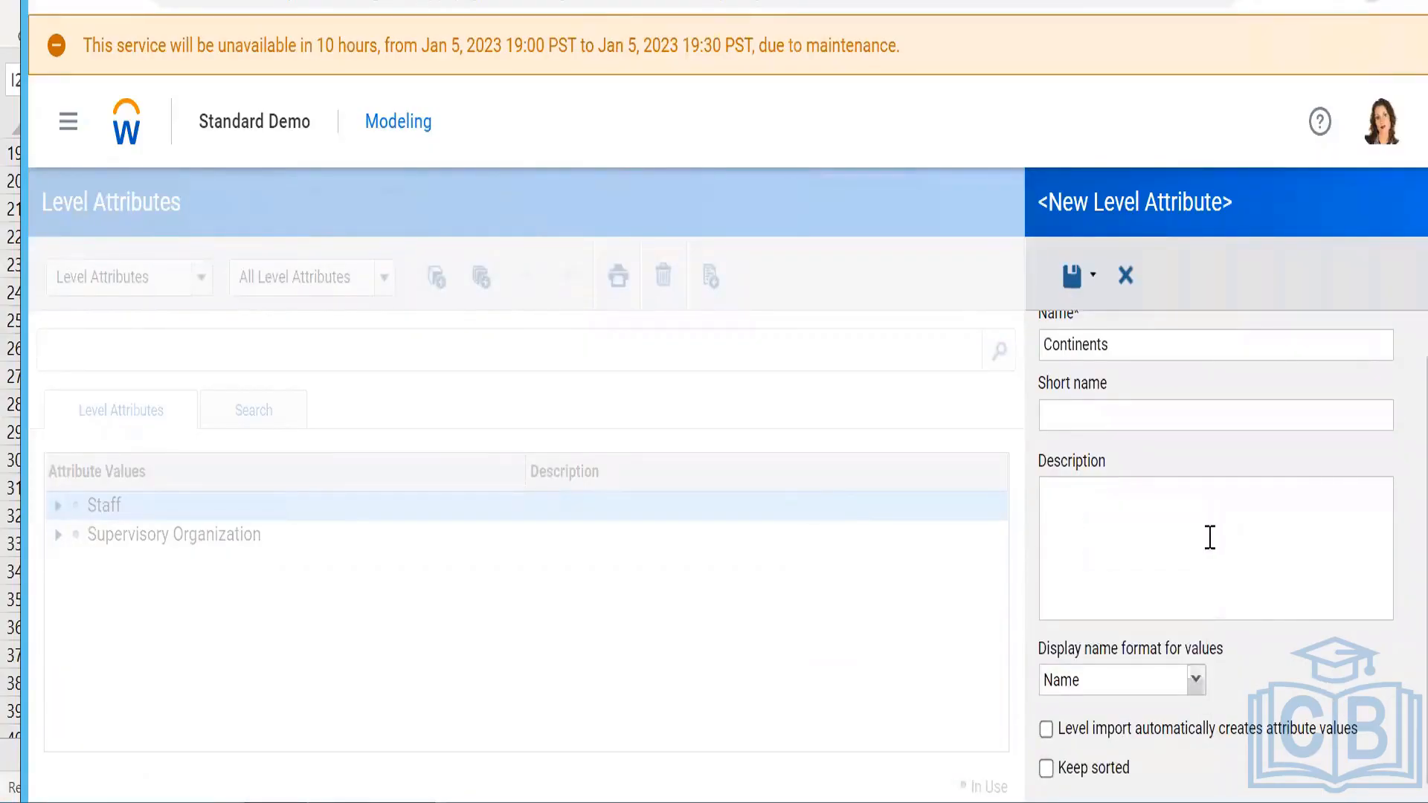
scroll(1210, 537, up, 1)
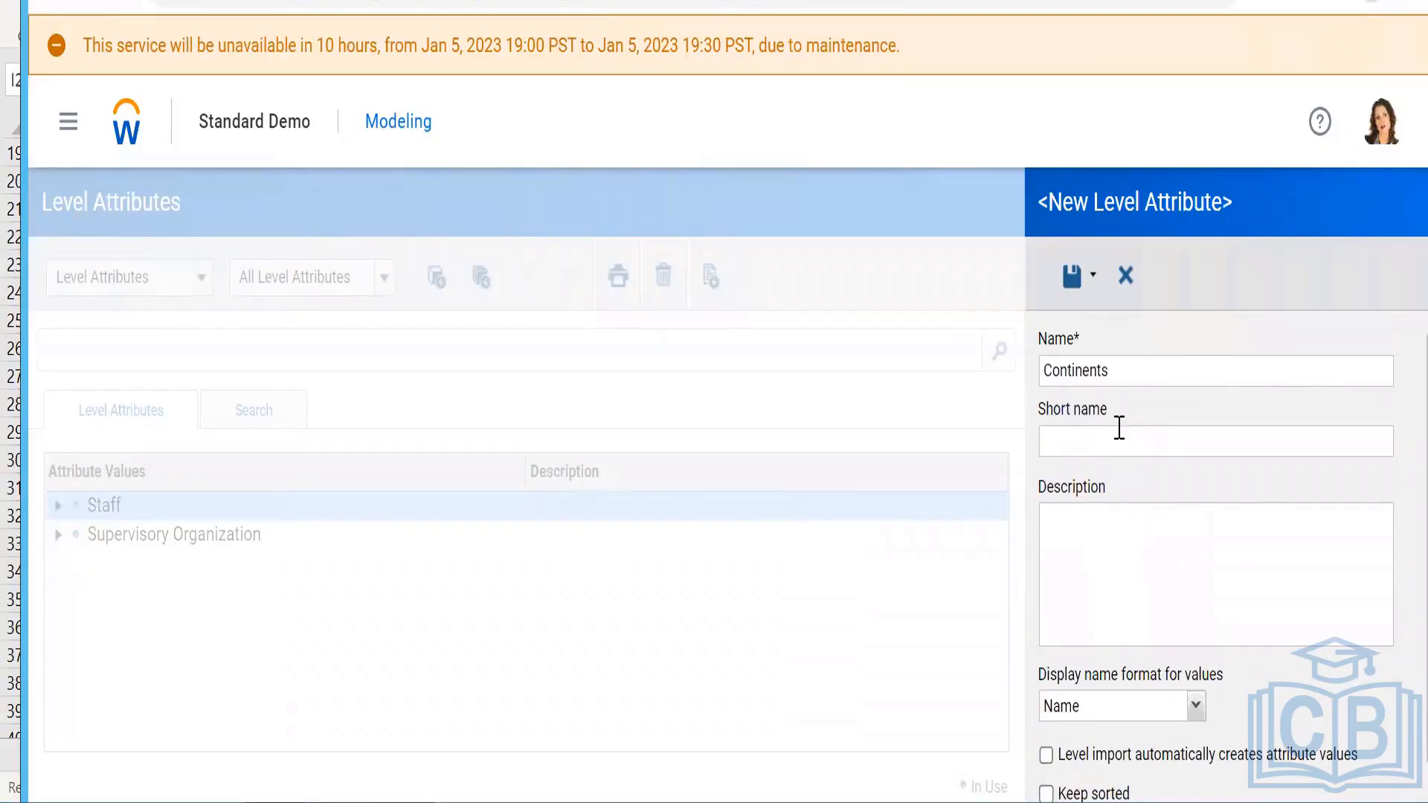
scroll(1103, 432, down, 1)
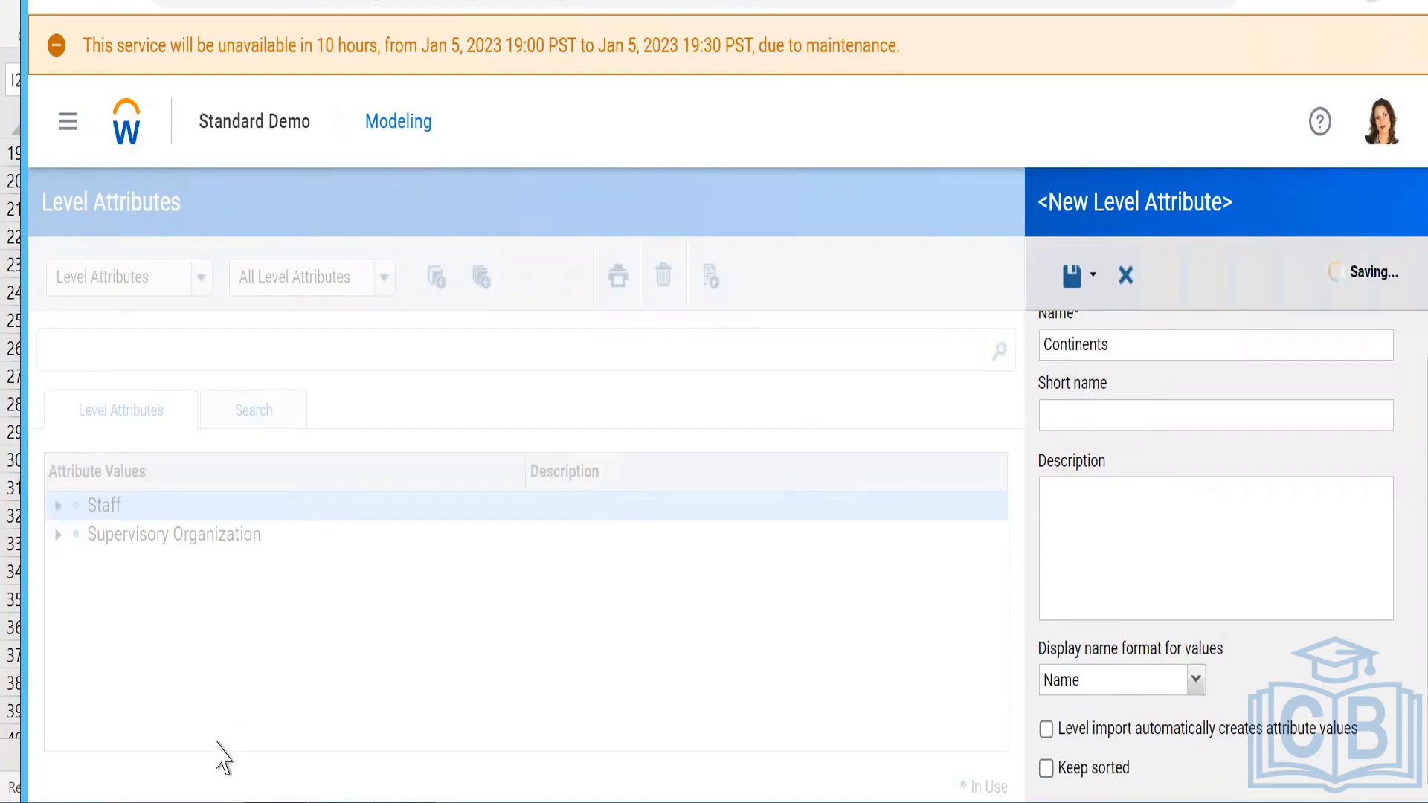
- Add and save an attribute value under Continents with ASIA as both its code and name
click(108, 530)
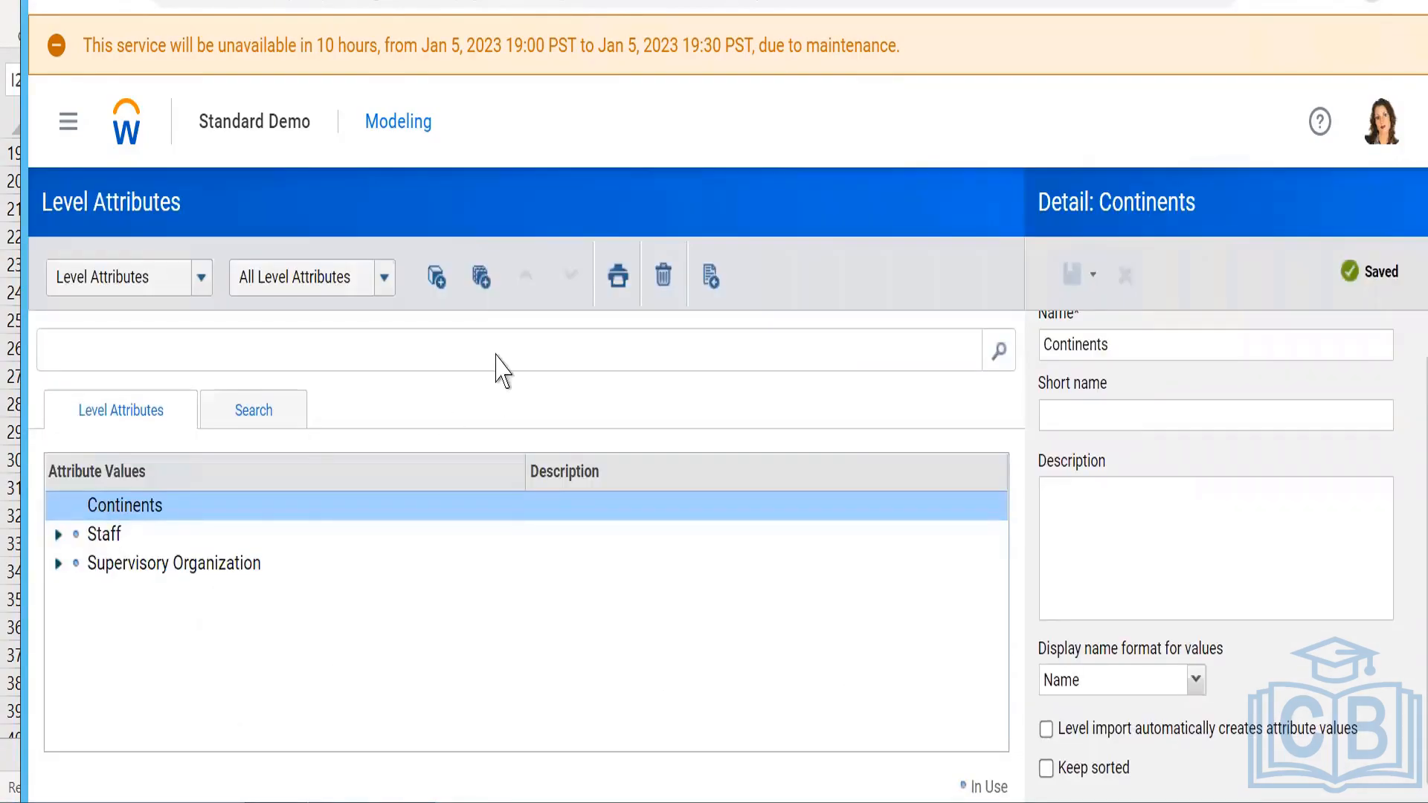
click(480, 282)
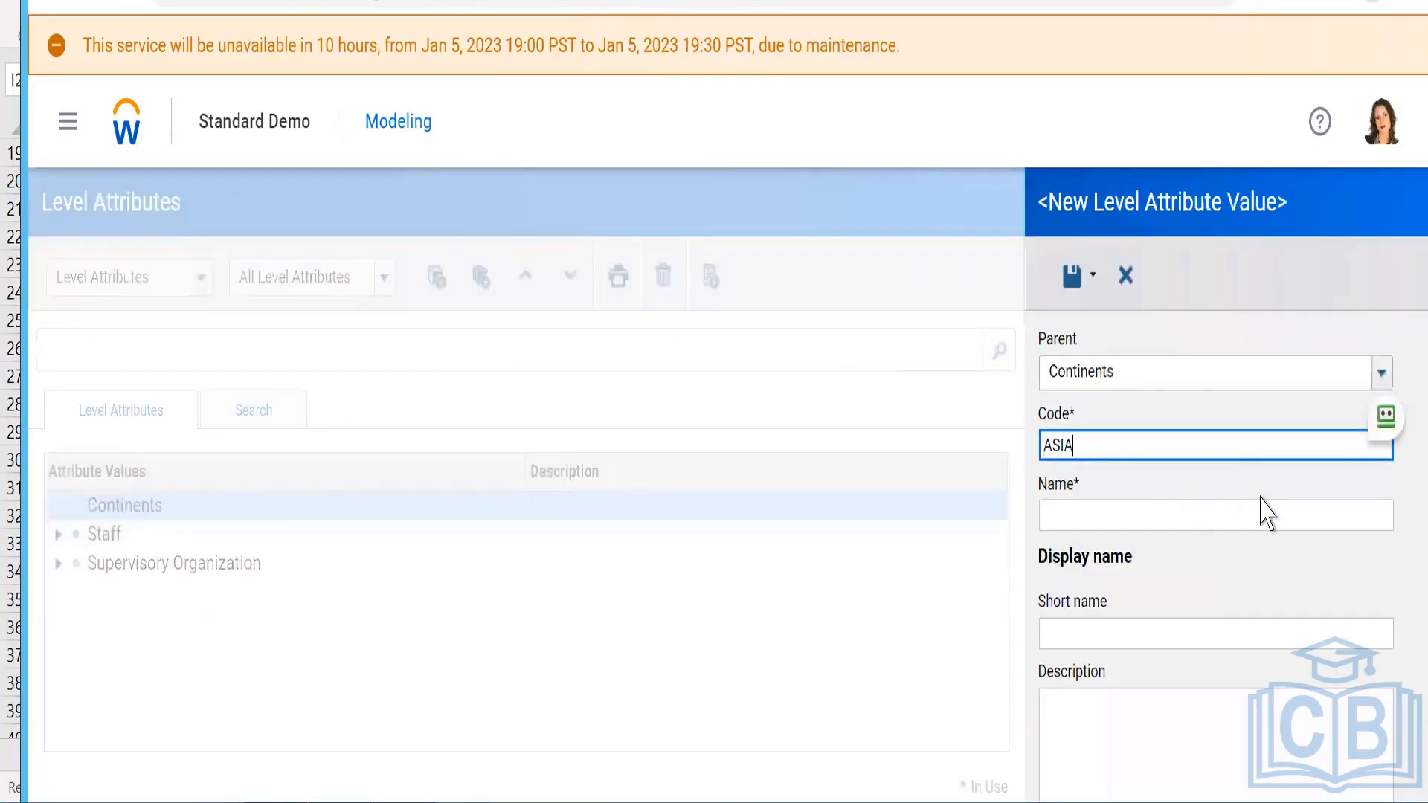
click(1078, 505)
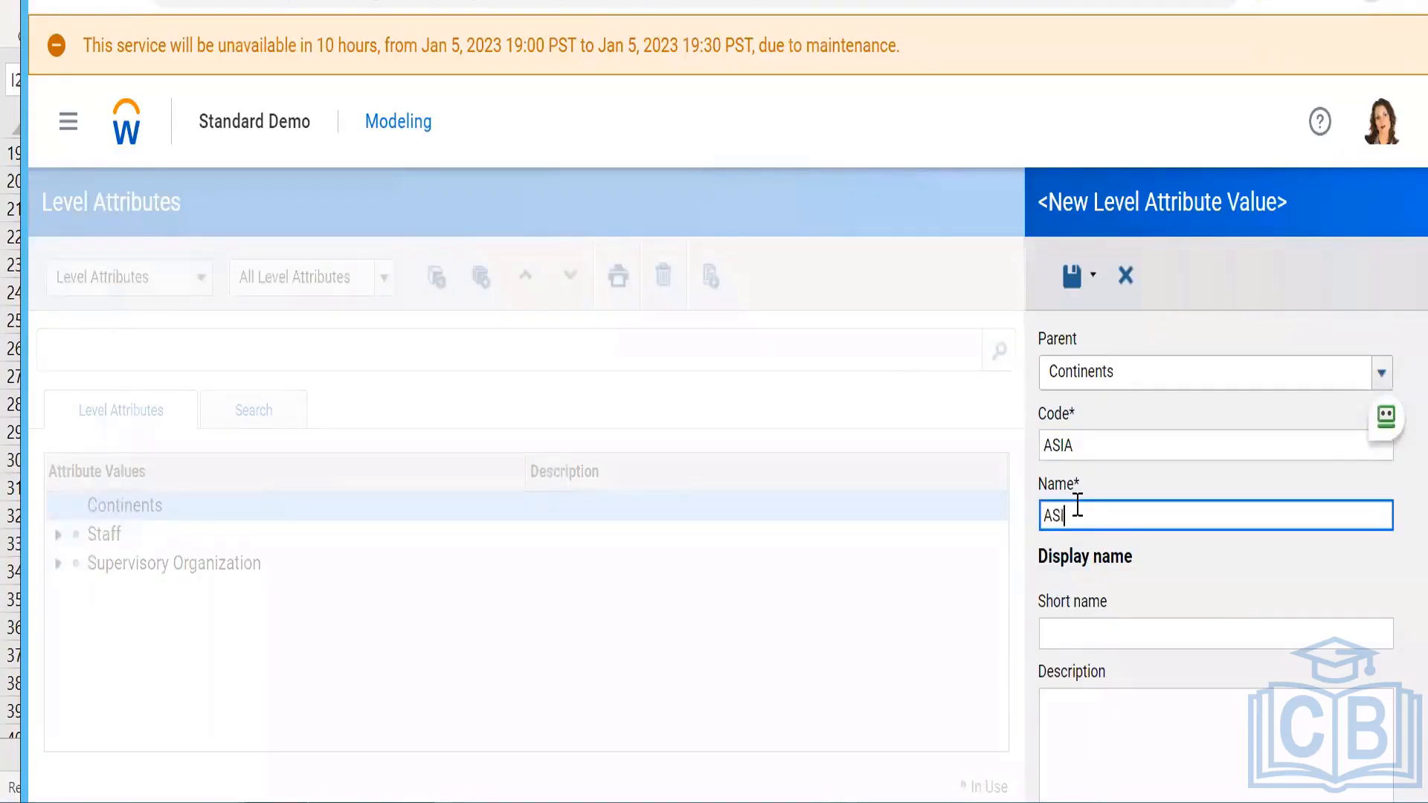
click(1072, 277)
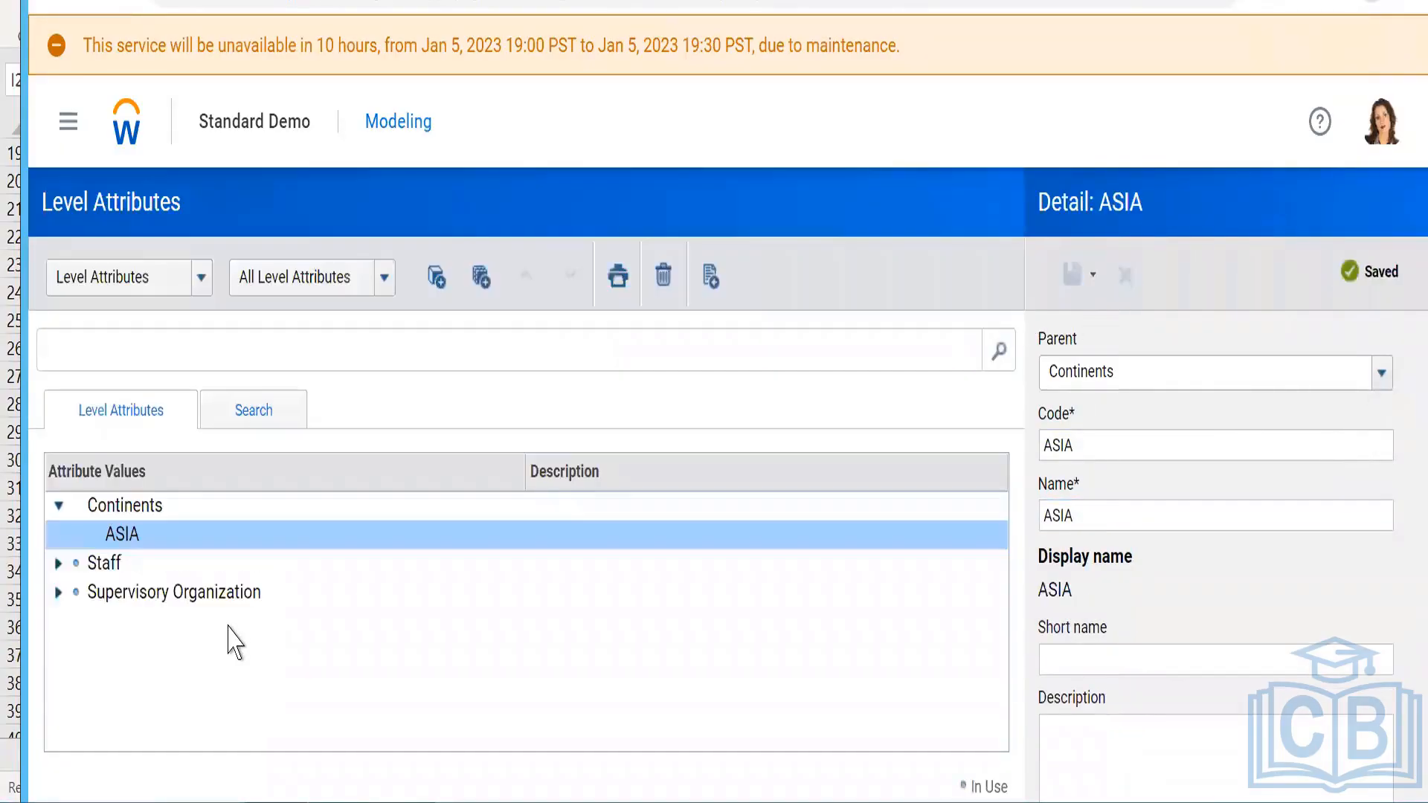
- Start another attribute value under Continents with the code North America, and try Save and New without a name
click(132, 511)
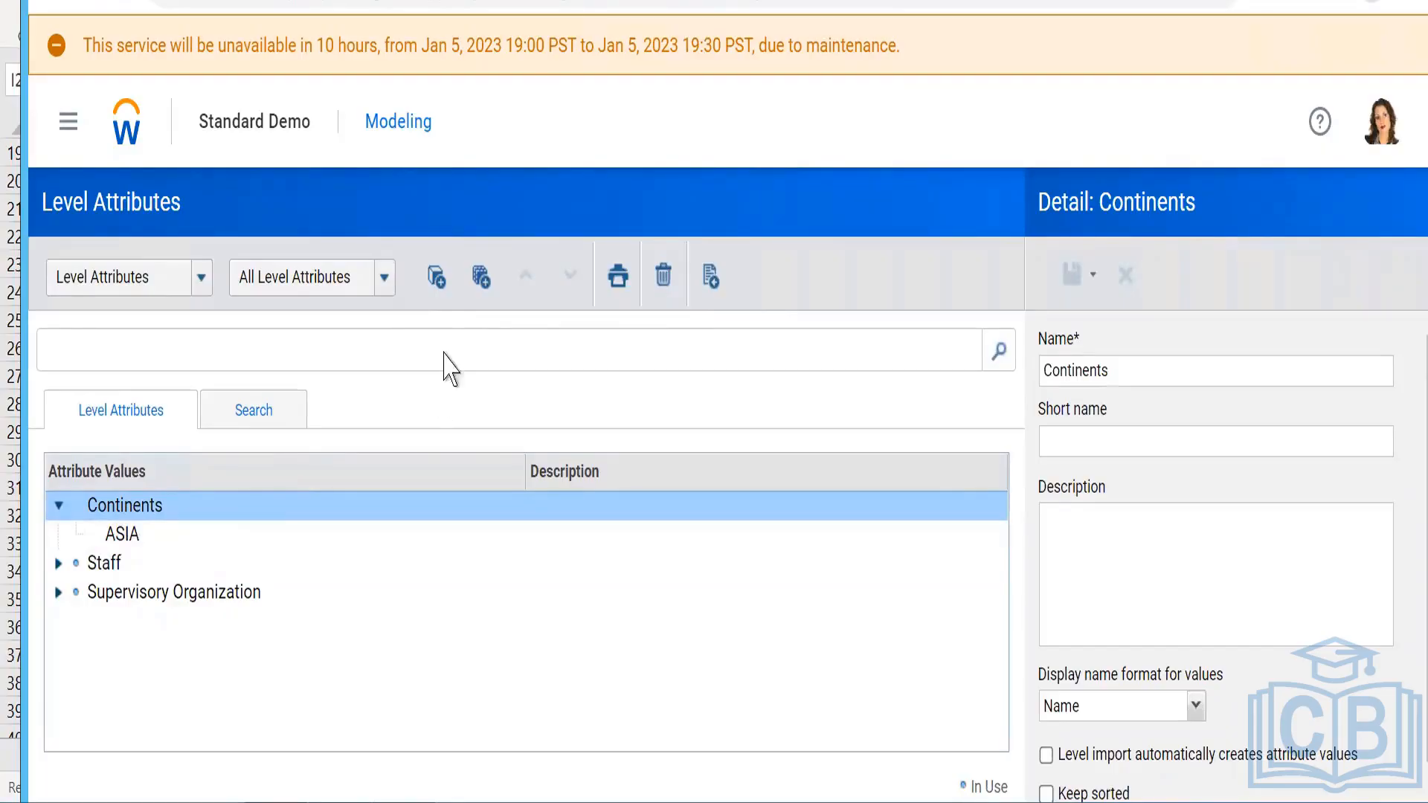
click(481, 276)
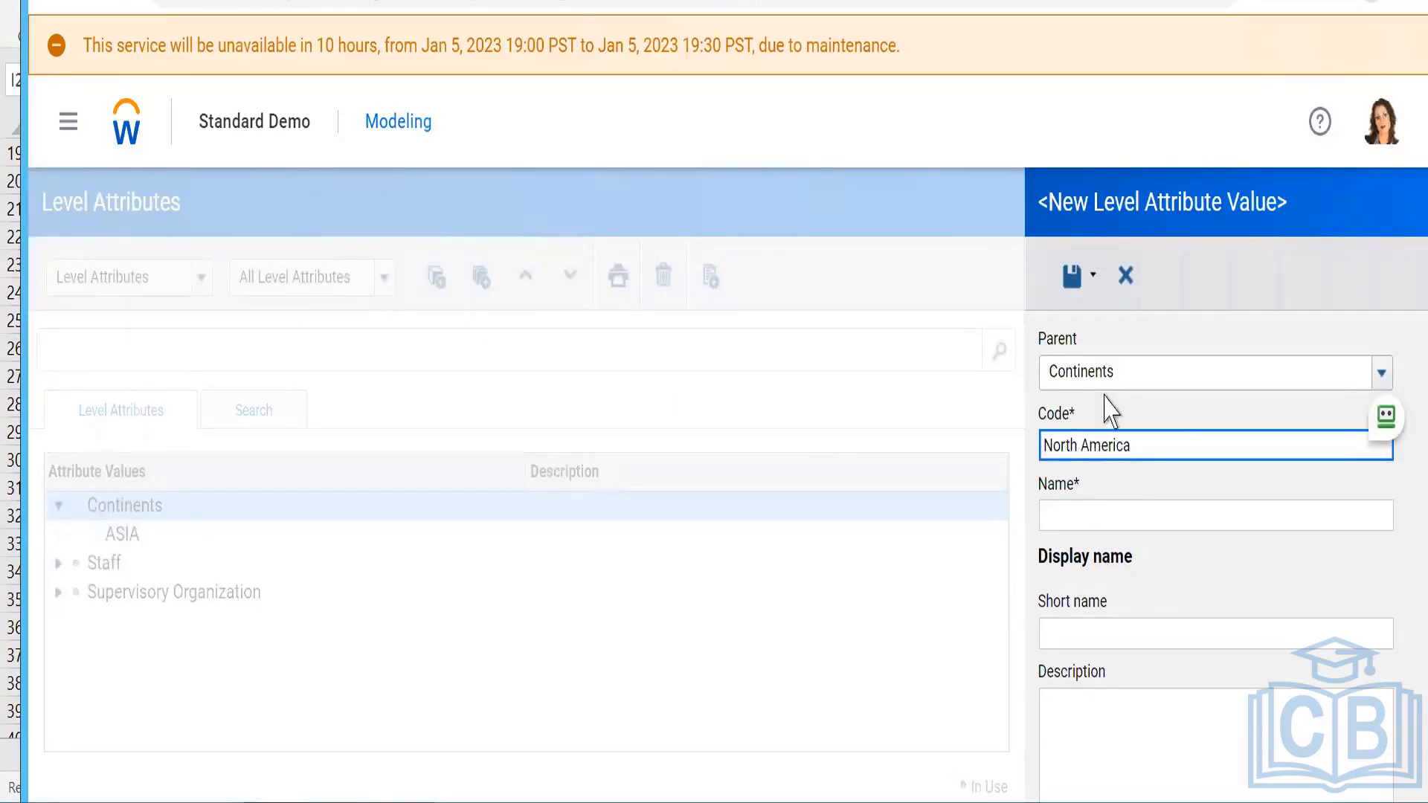
click(1094, 281)
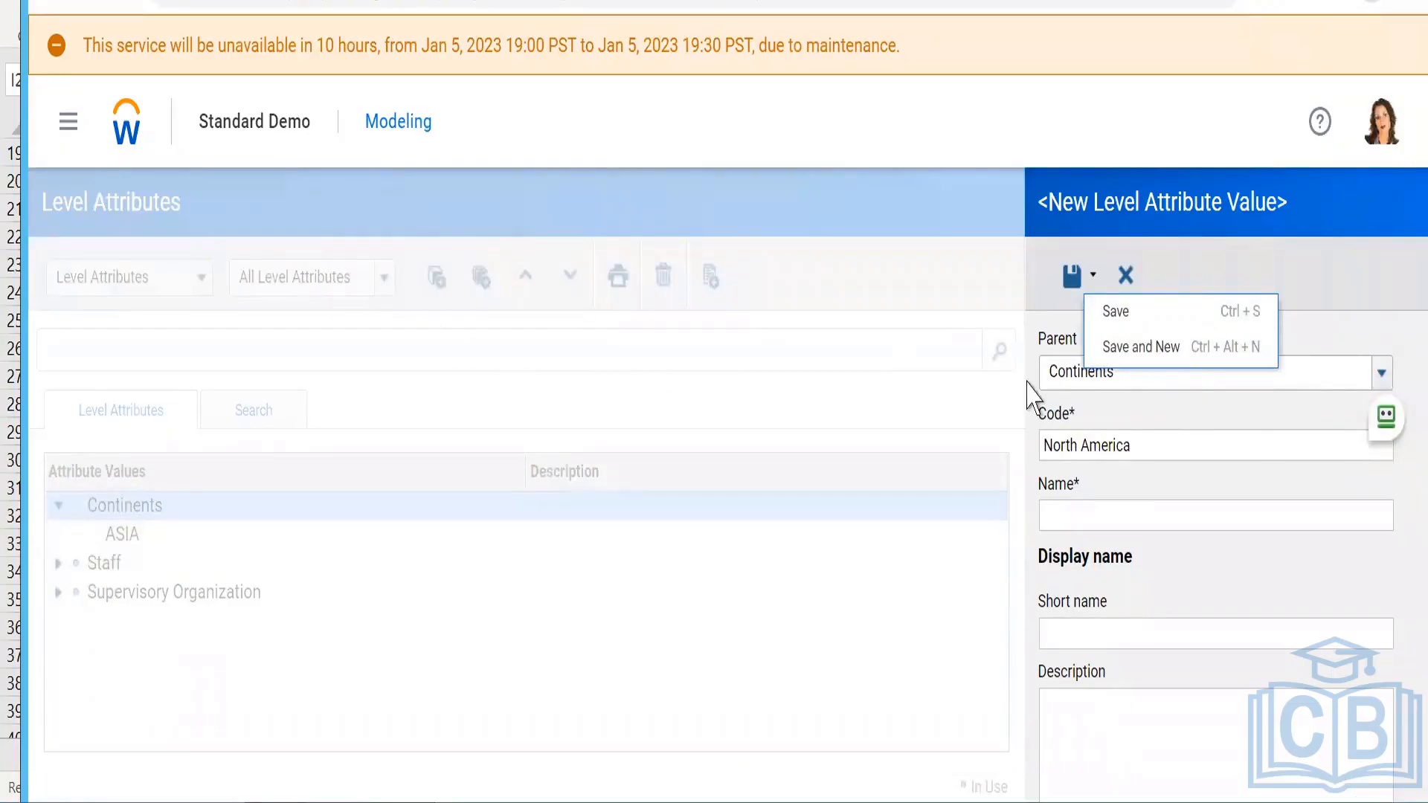
click(1165, 348)
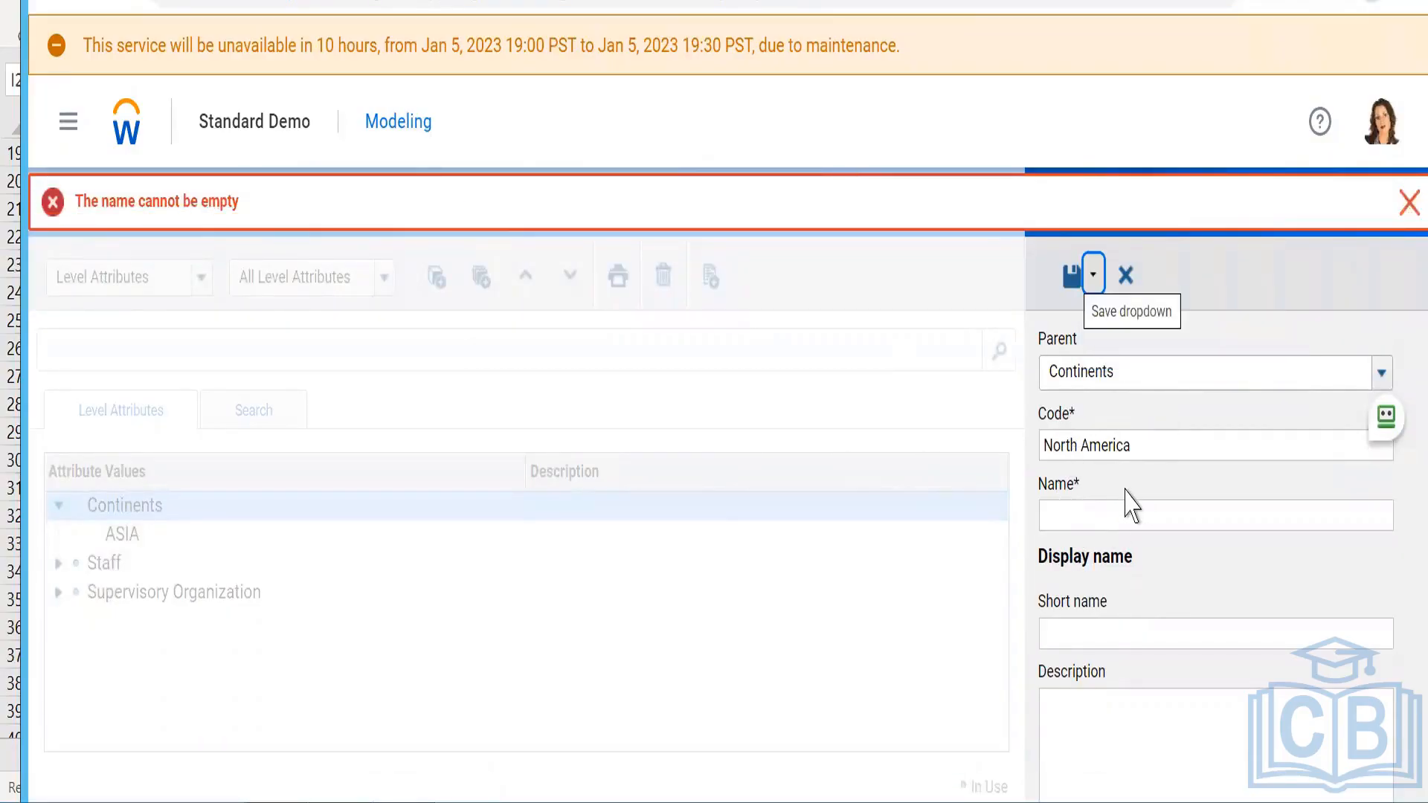
- Copy the code North America into the name of the new value, and save it while starting another value
drag(1157, 442, 1026, 464)
key(ctrl+c)
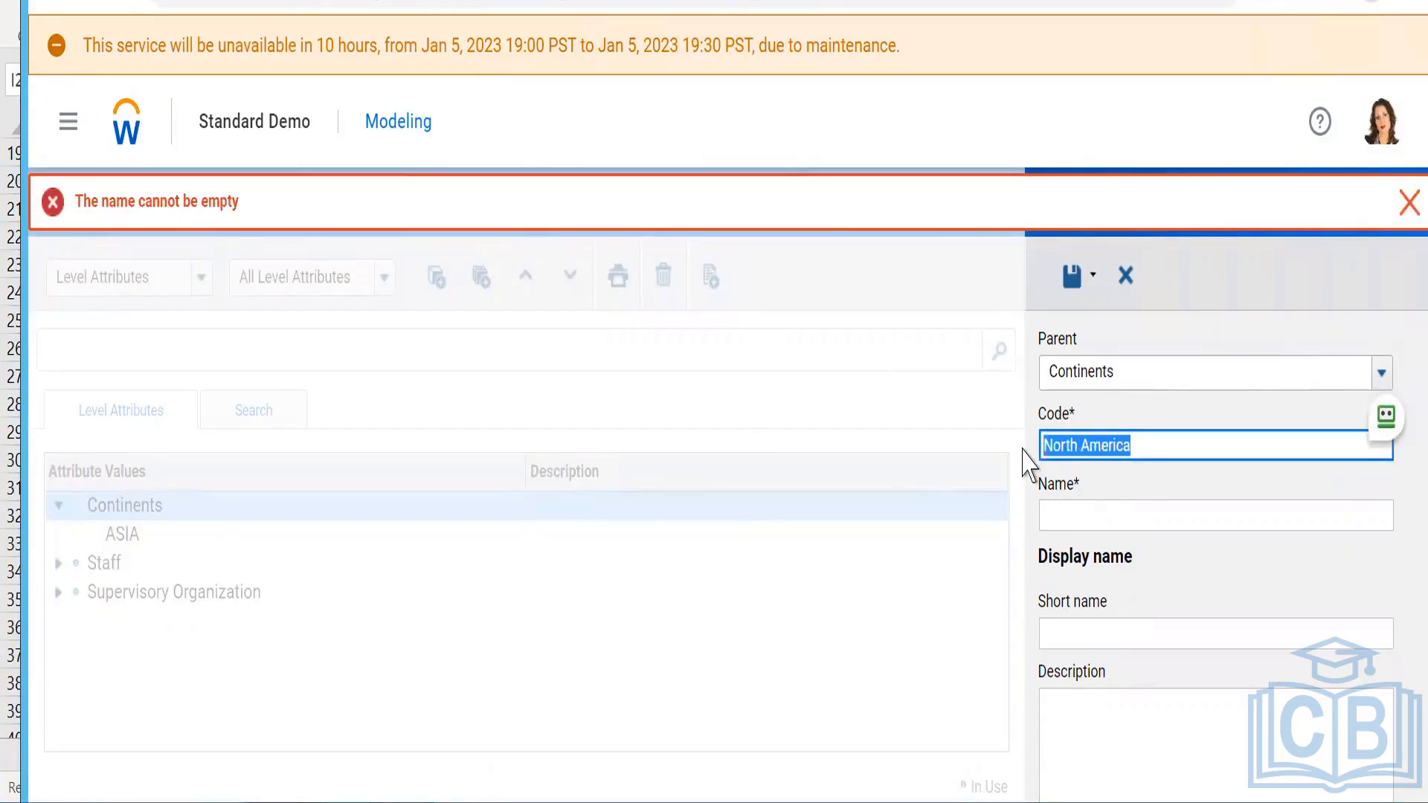
click(1070, 516)
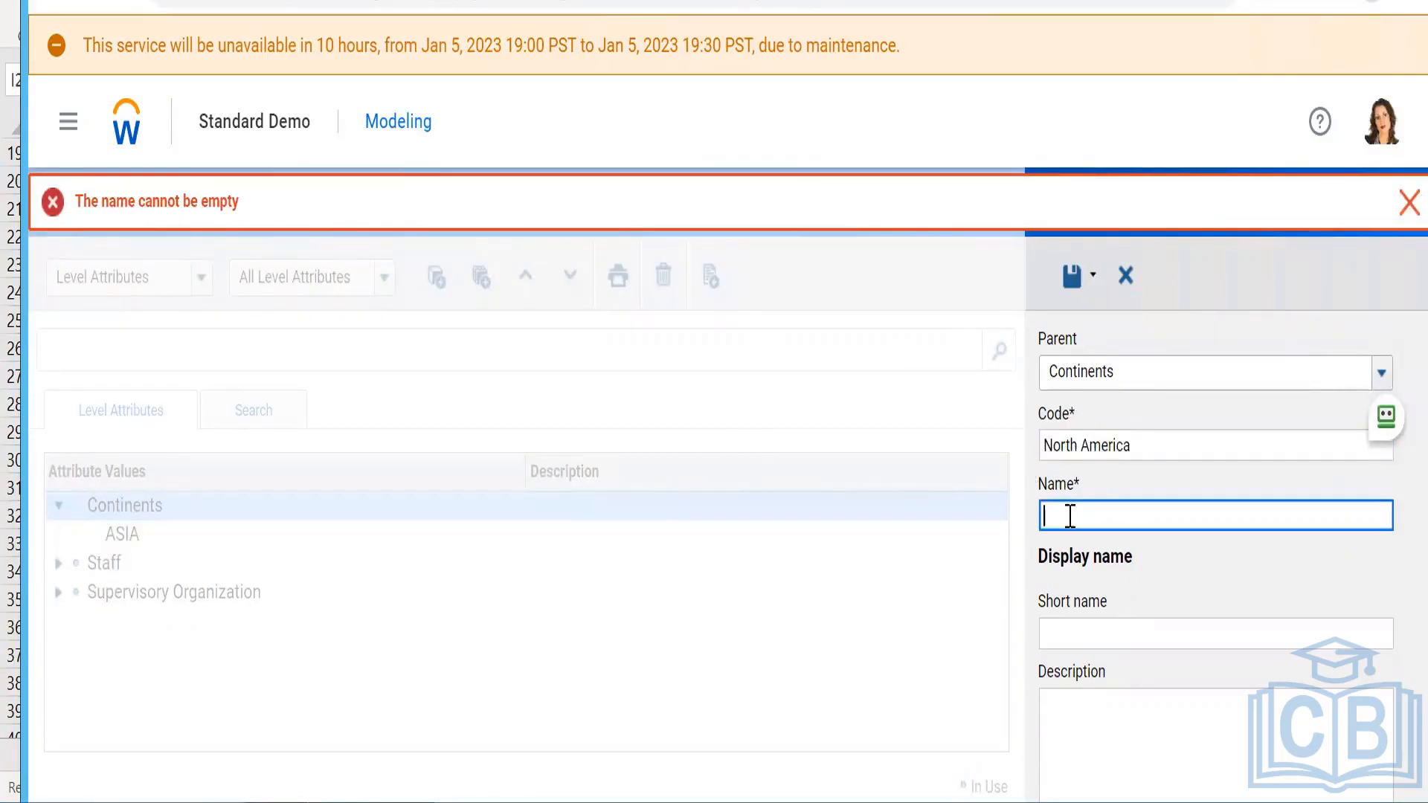
key(ctrl+v)
click(1093, 275)
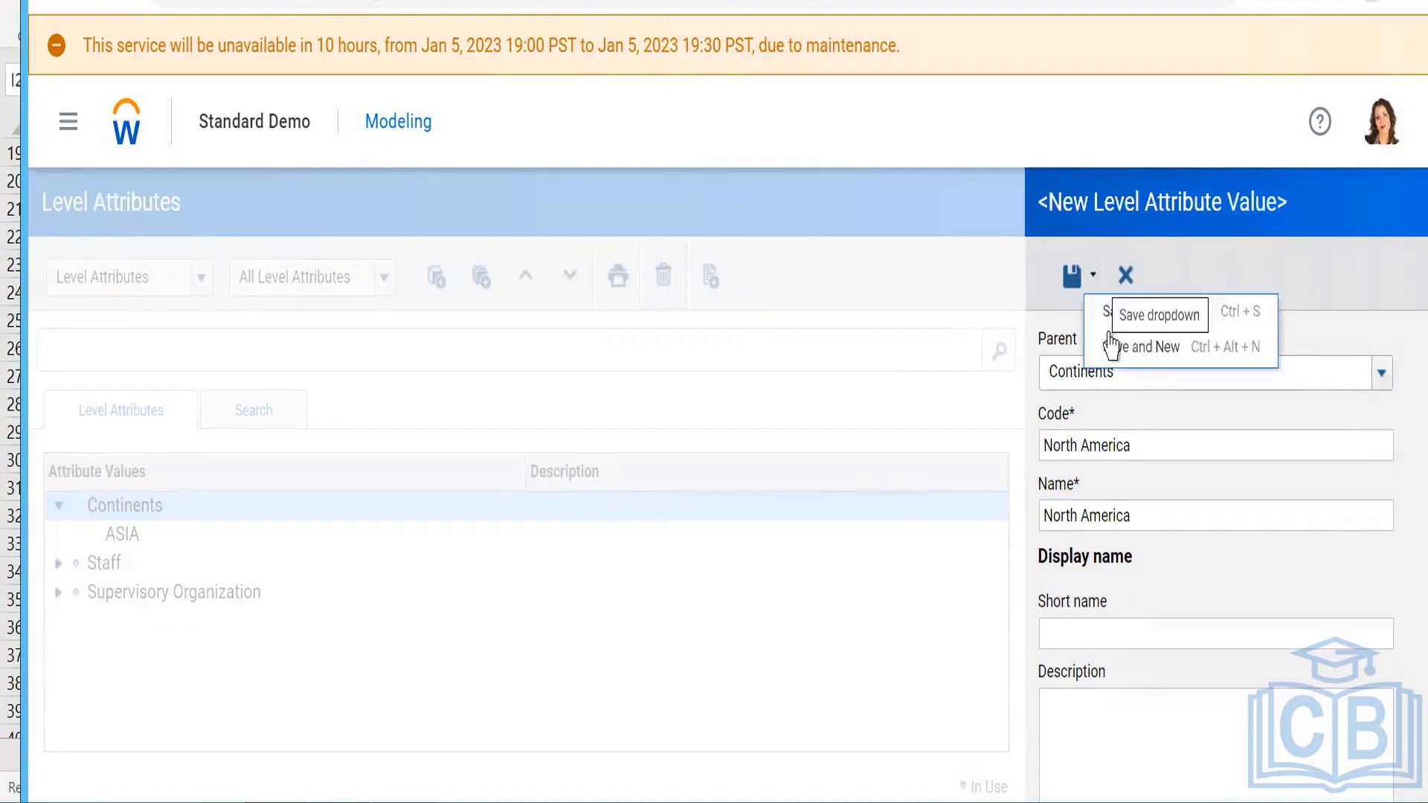
click(1136, 350)
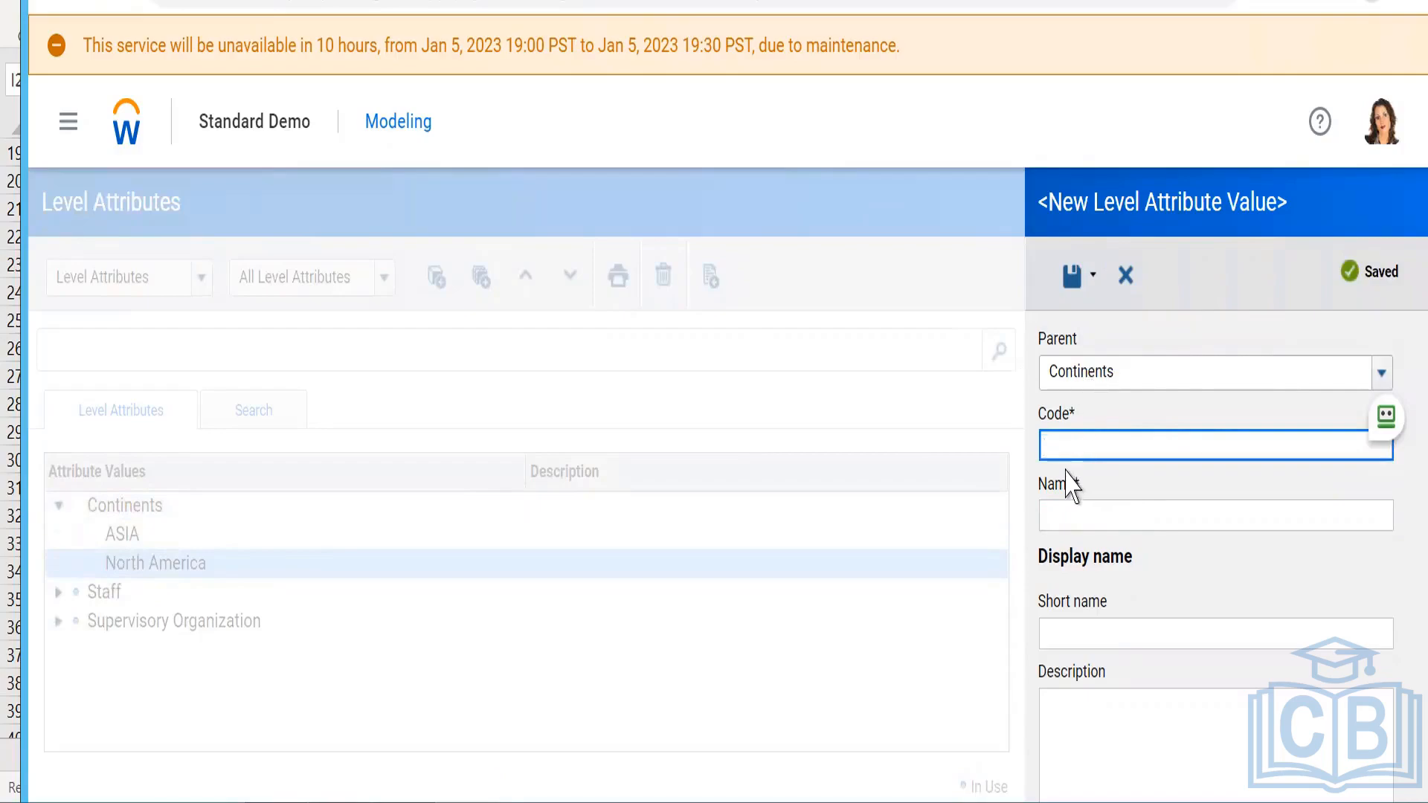
- Add a Continents attribute value with Europe as both its code and name, and save it while starting another value
text(Europe)
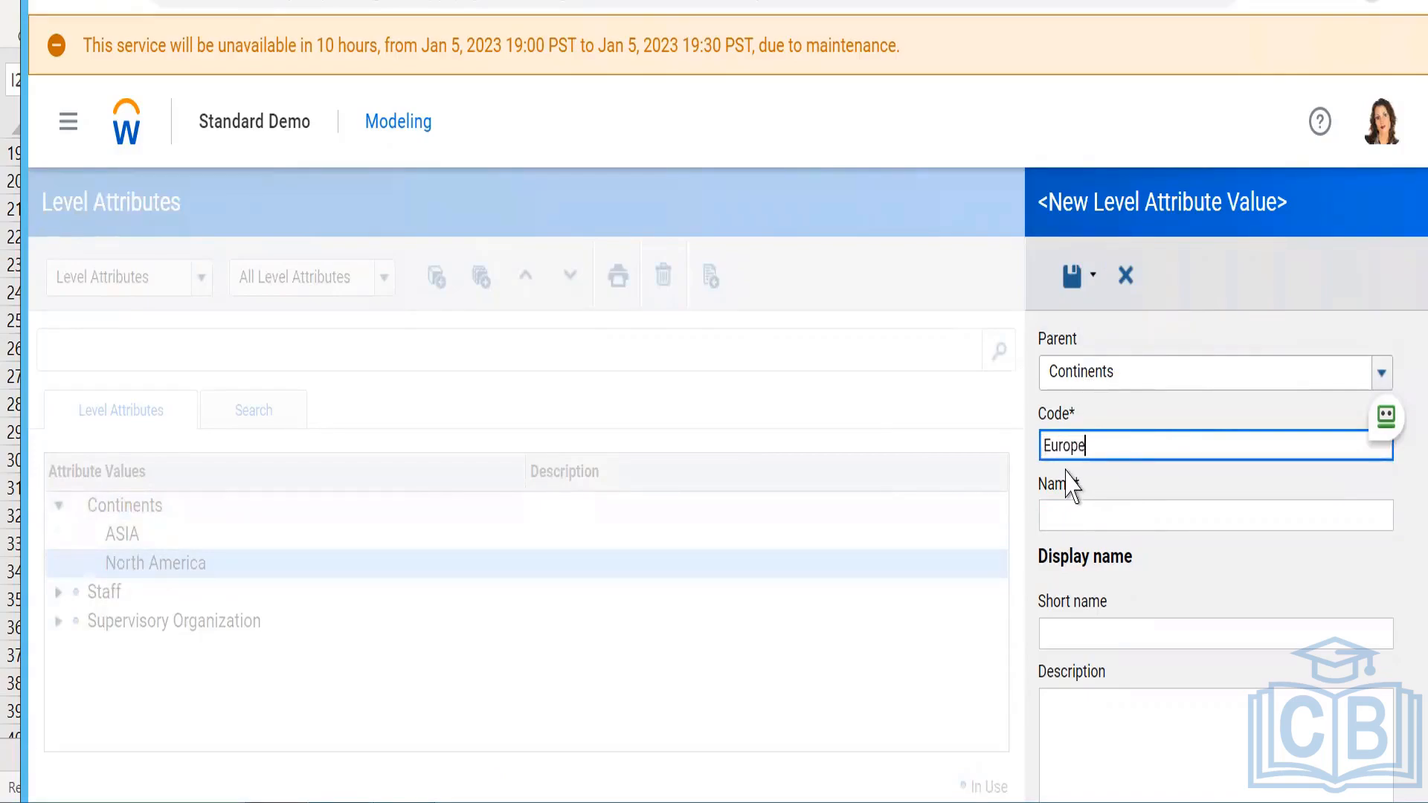
click(1064, 512)
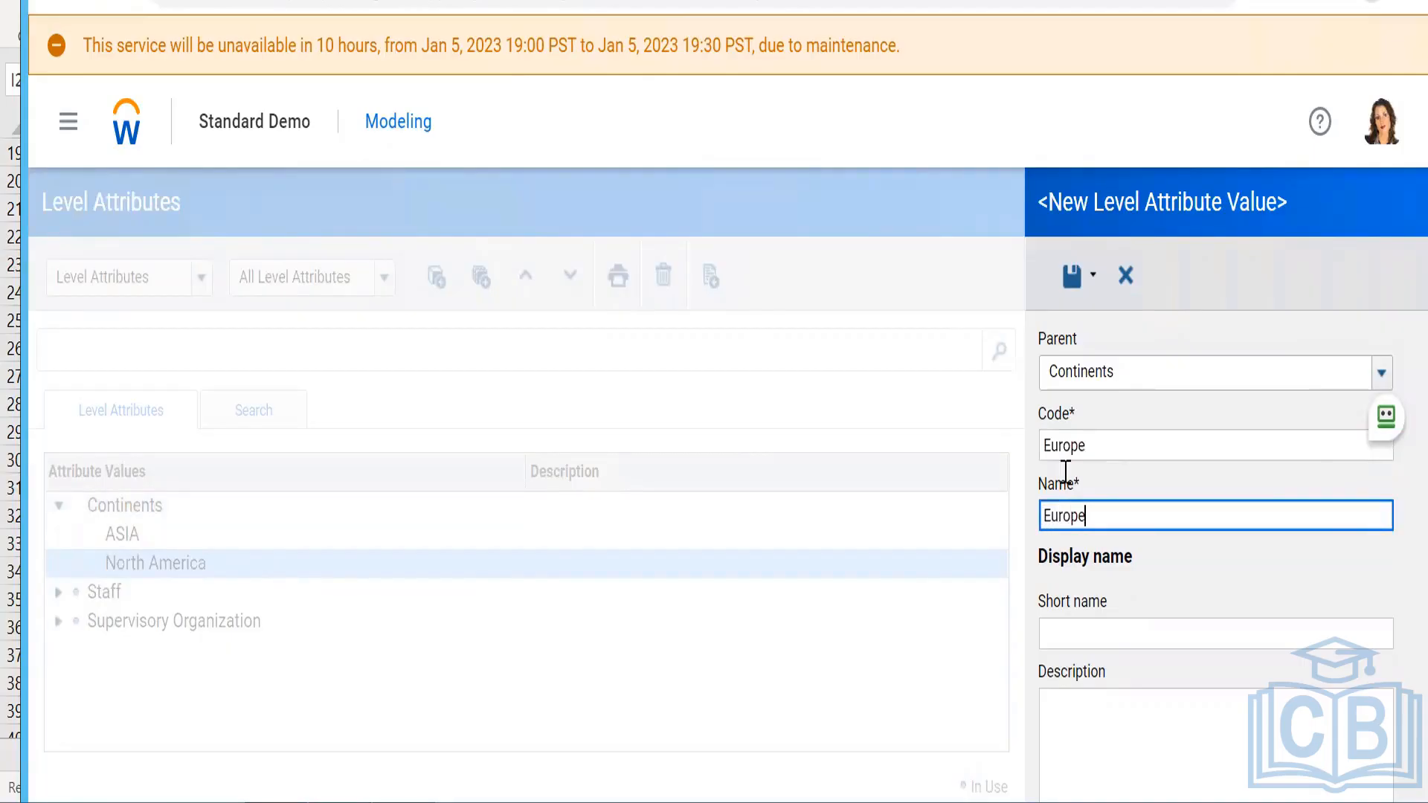
click(1098, 285)
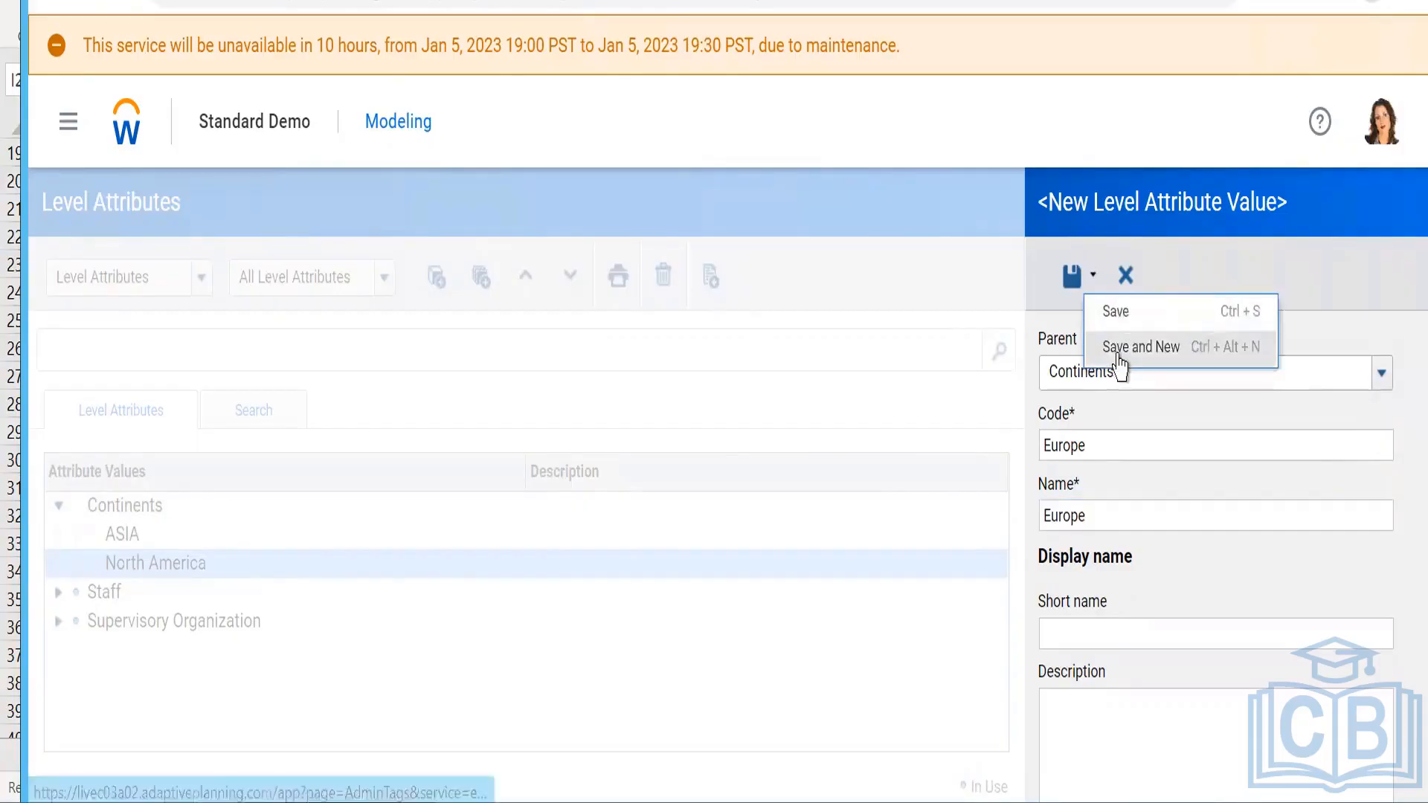
click(1123, 362)
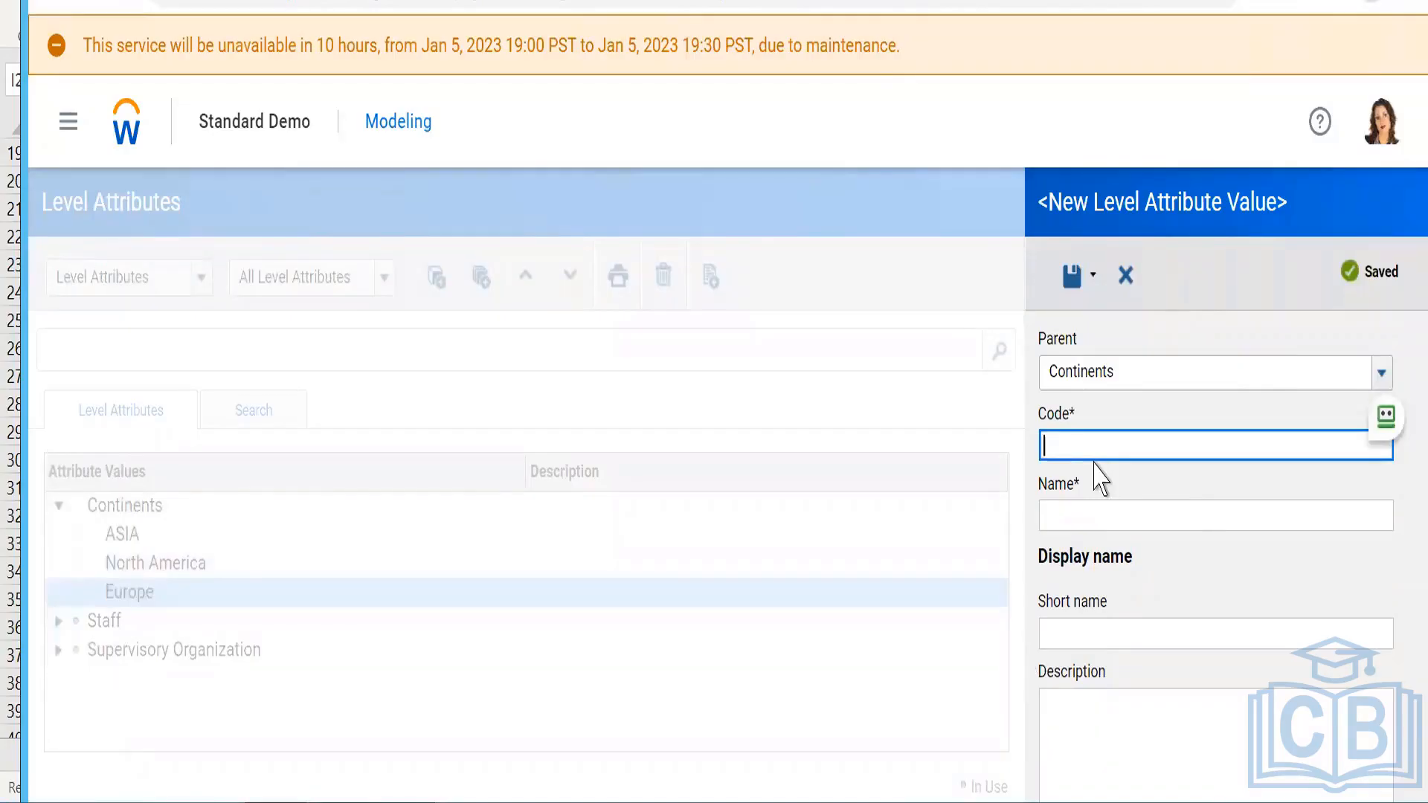
- Add and save a Continents attribute value with Australia as both its code and name
text(Australia)
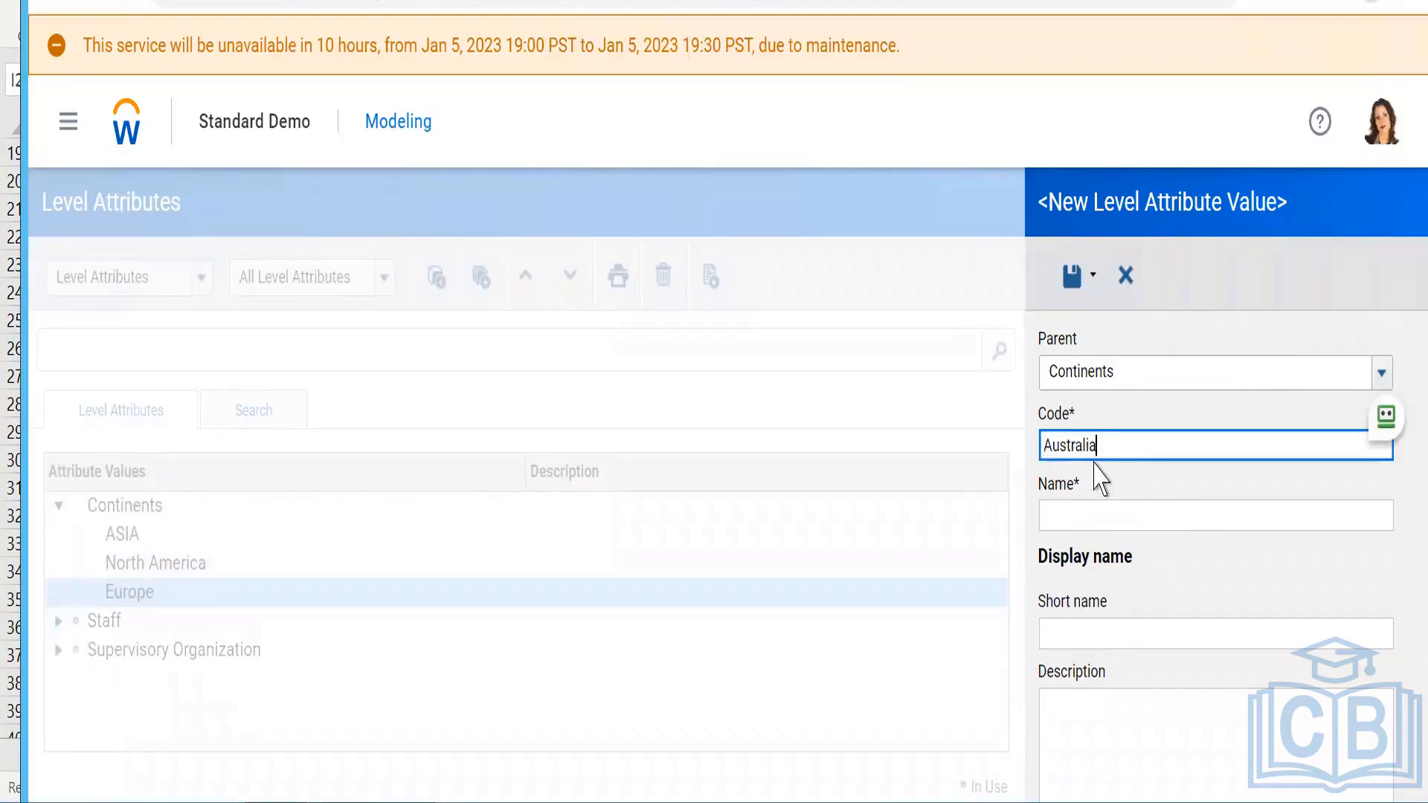
click(1075, 525)
text(Australia)
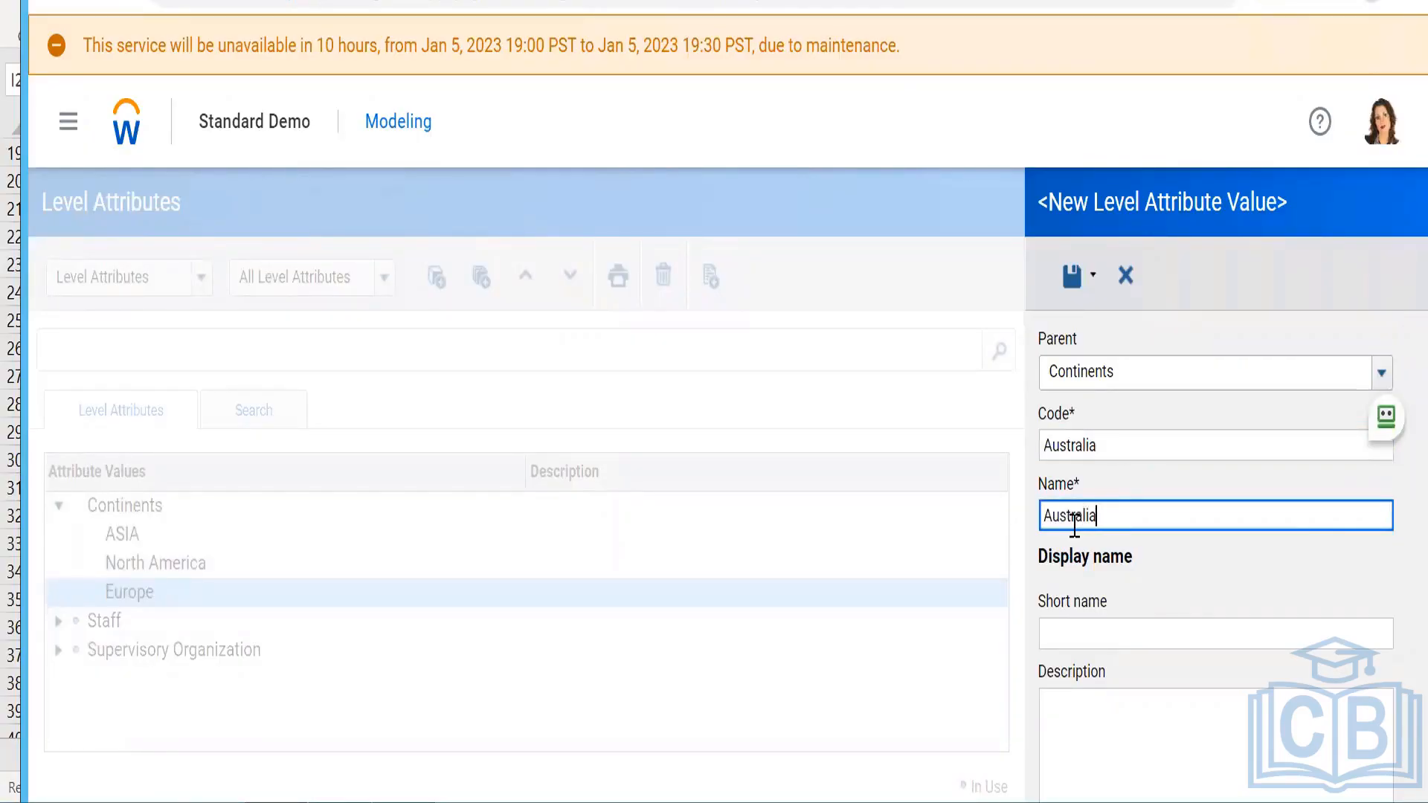
click(1072, 276)
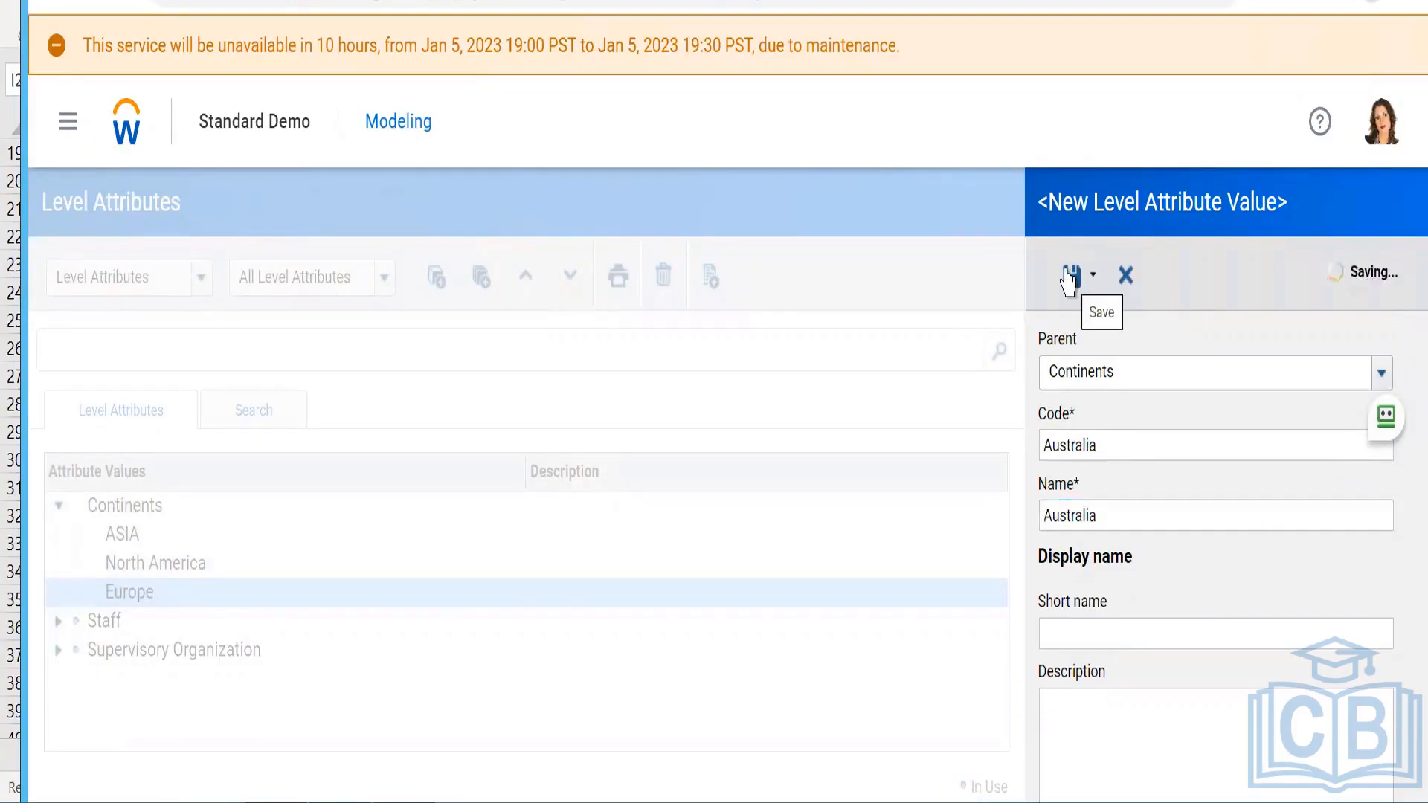
click(60, 510)
click(60, 510)
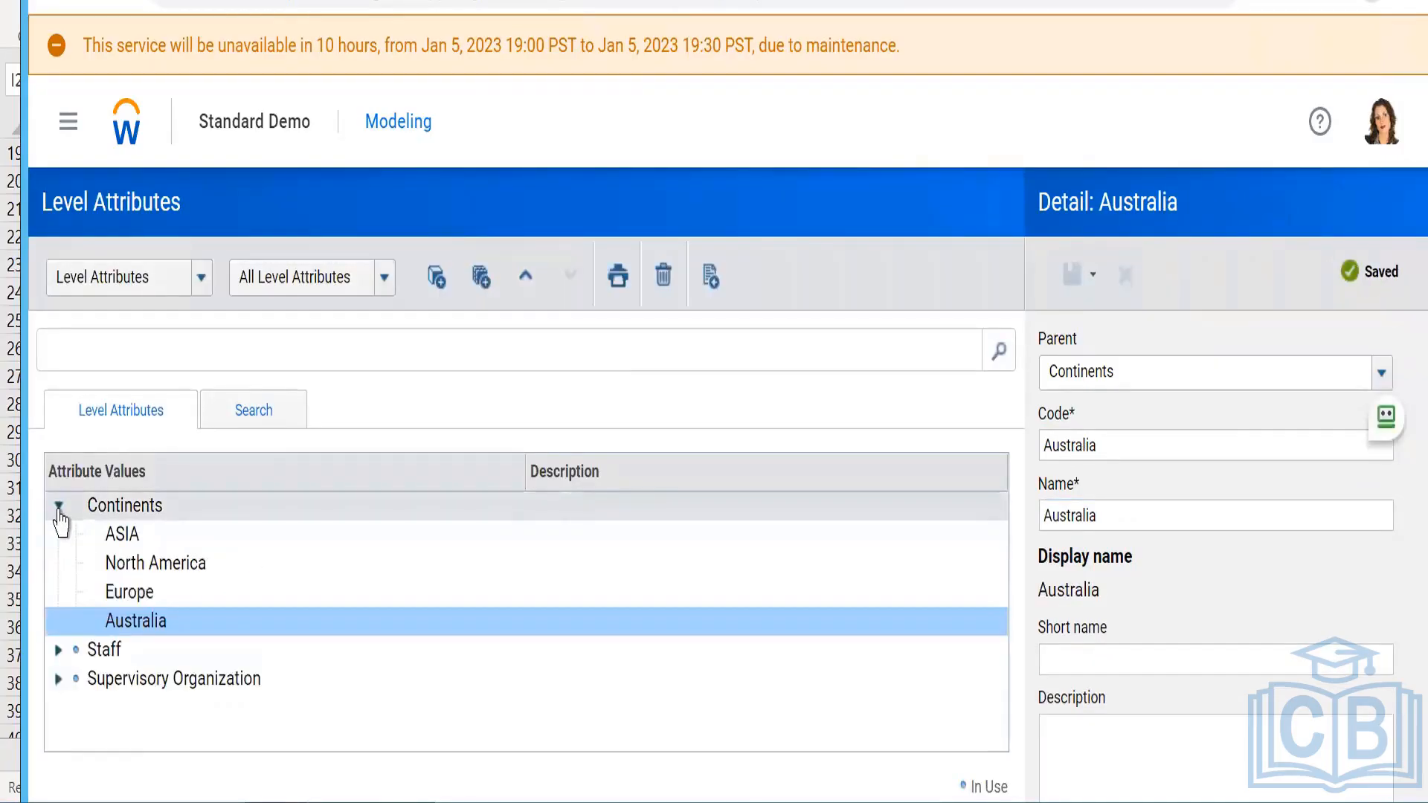
click(60, 510)
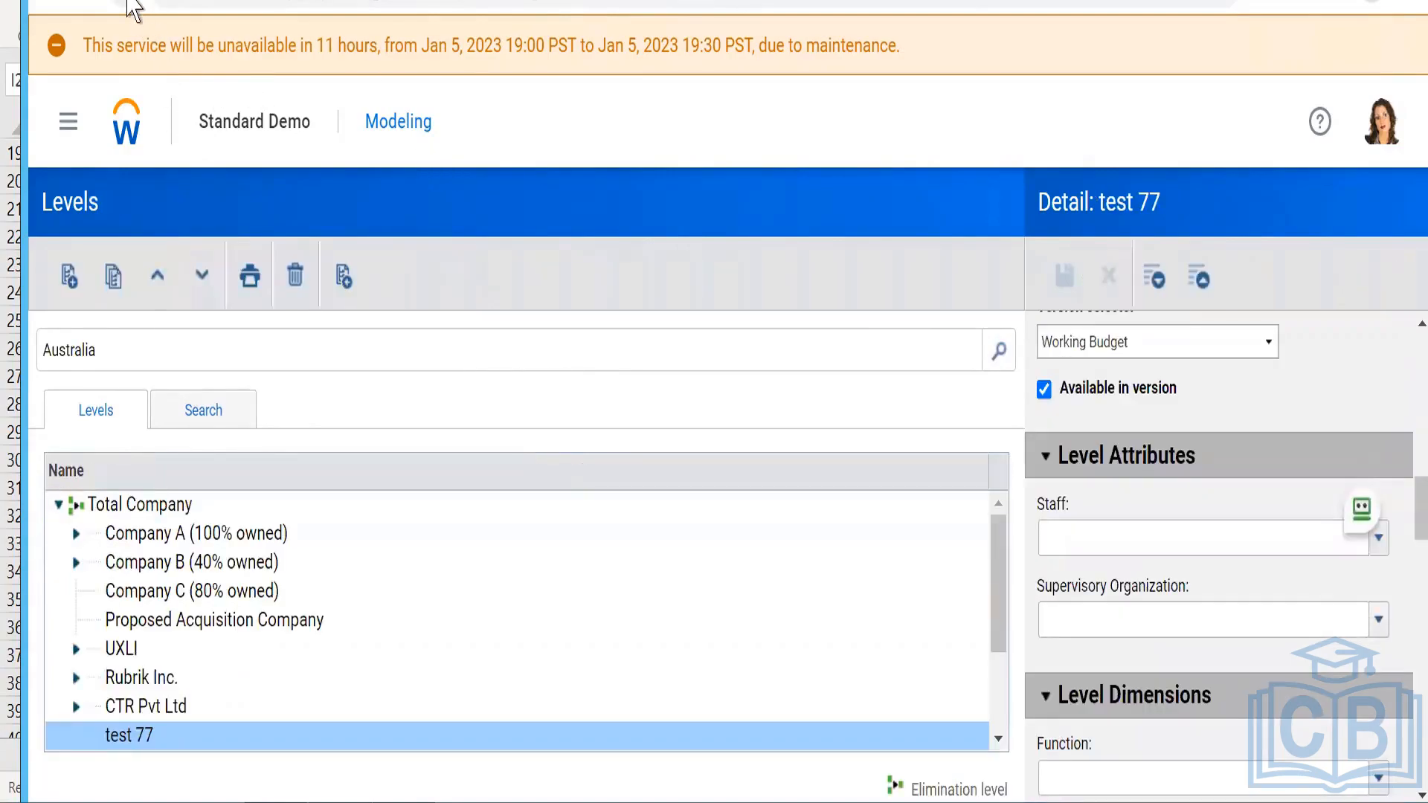
- Reload the Levels page and dismiss the organizations structure import dialog
click(133, 8)
click(819, 221)
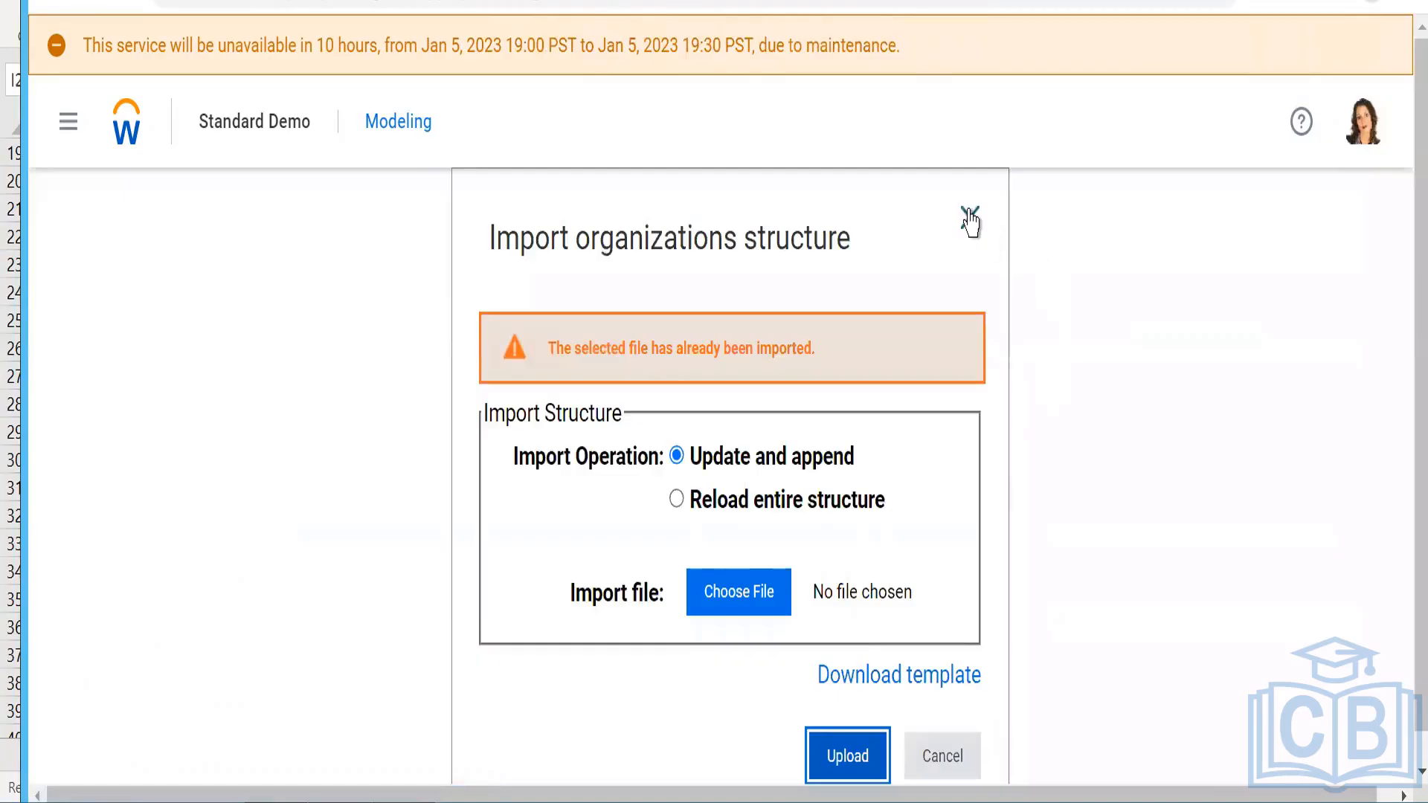
click(971, 223)
- Expand the CF level and its India sublevel in the Total Company hierarchy
scroll(176, 668, down, 1)
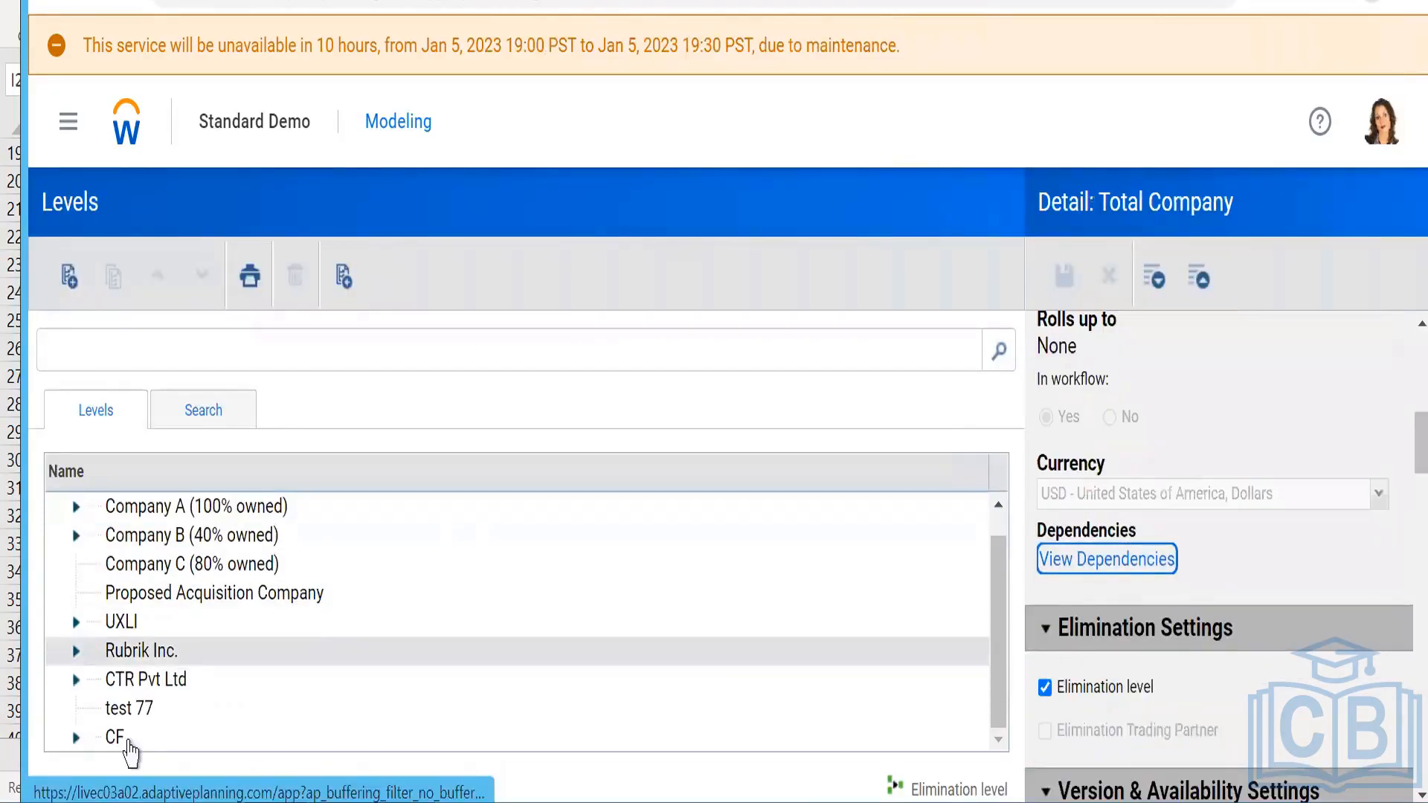
click(240, 679)
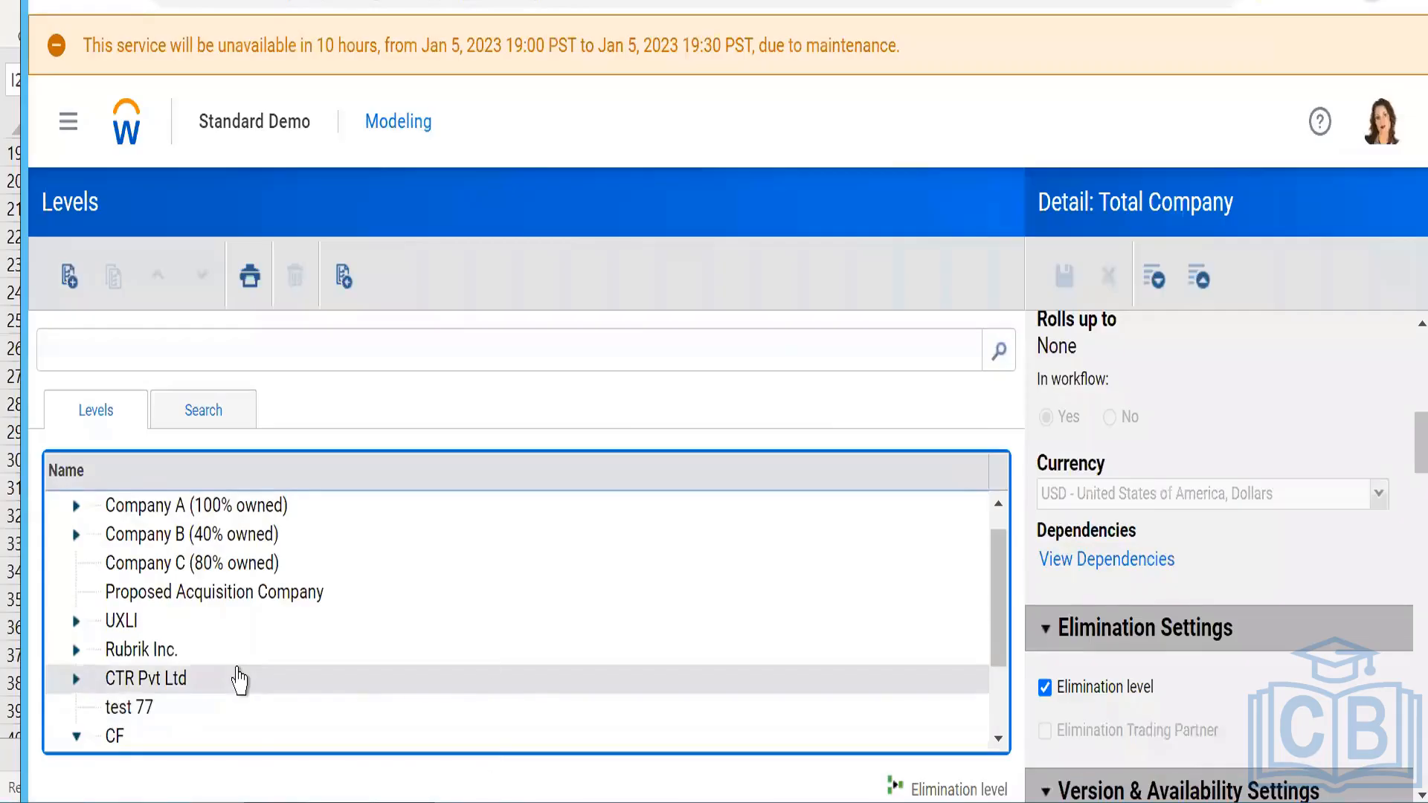
click(998, 739)
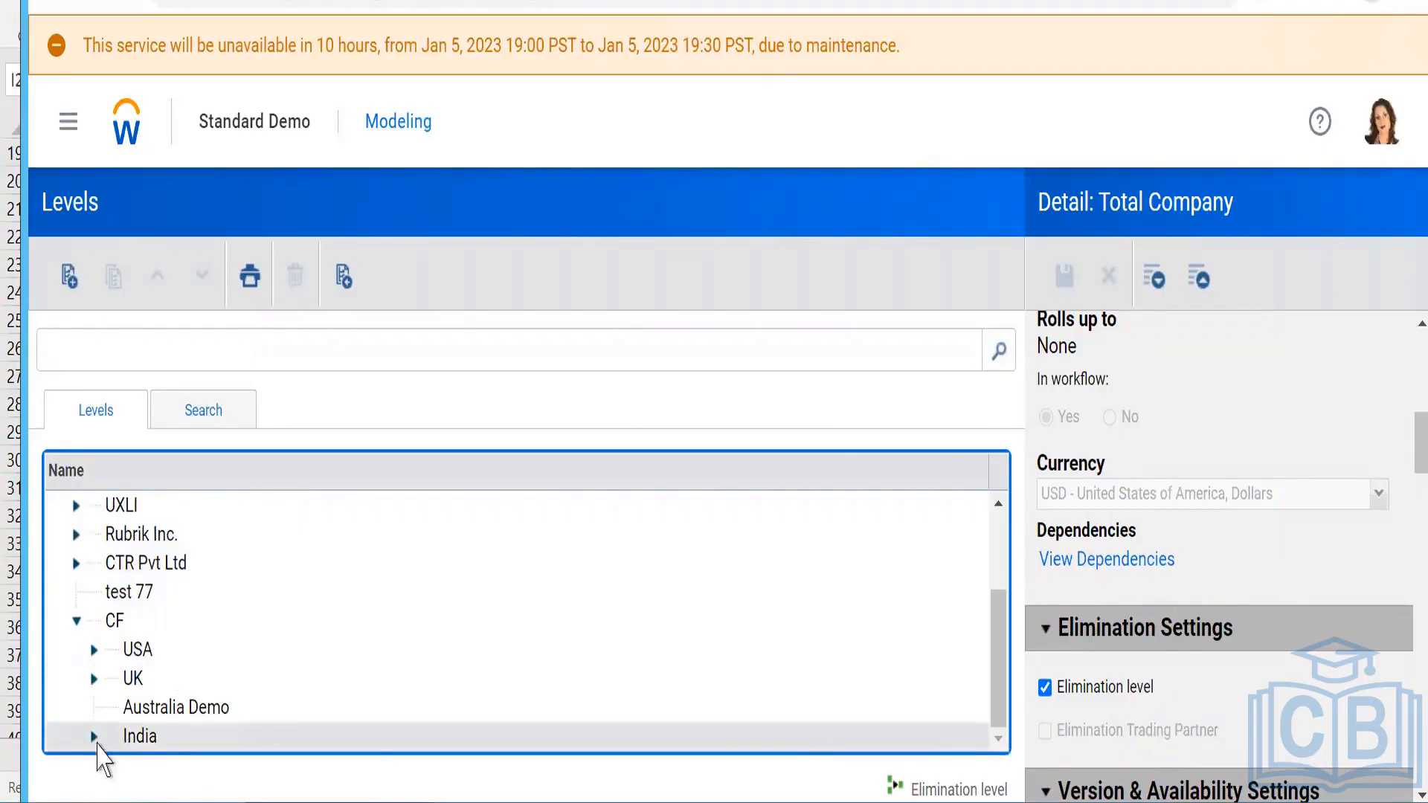
click(94, 736)
click(998, 739)
click(998, 739)
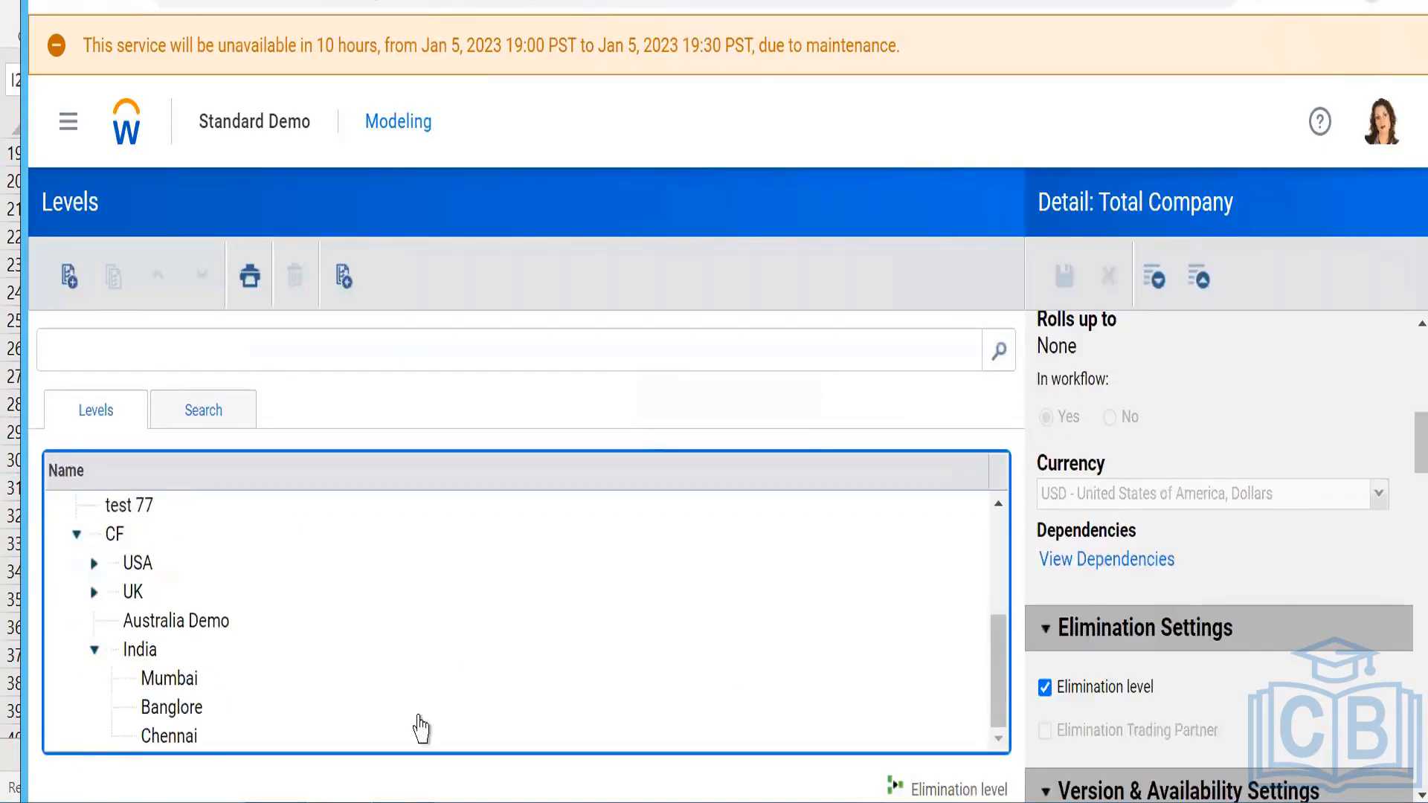
- Set the India level's Continents attribute to ASIA, accept applying it to incompatible child levels, and save
click(171, 653)
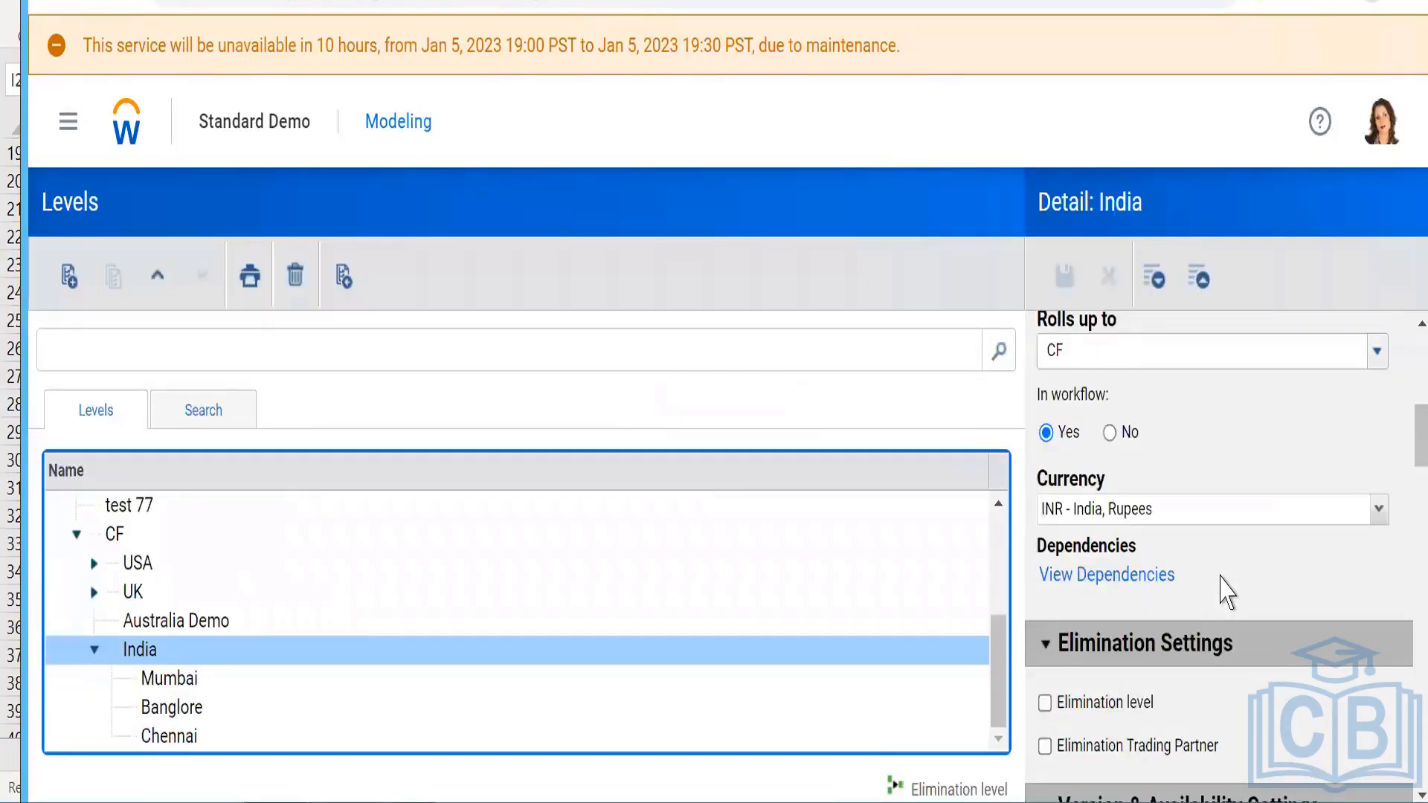
scroll(1139, 584, down, 10)
scroll(1221, 590, up, 2)
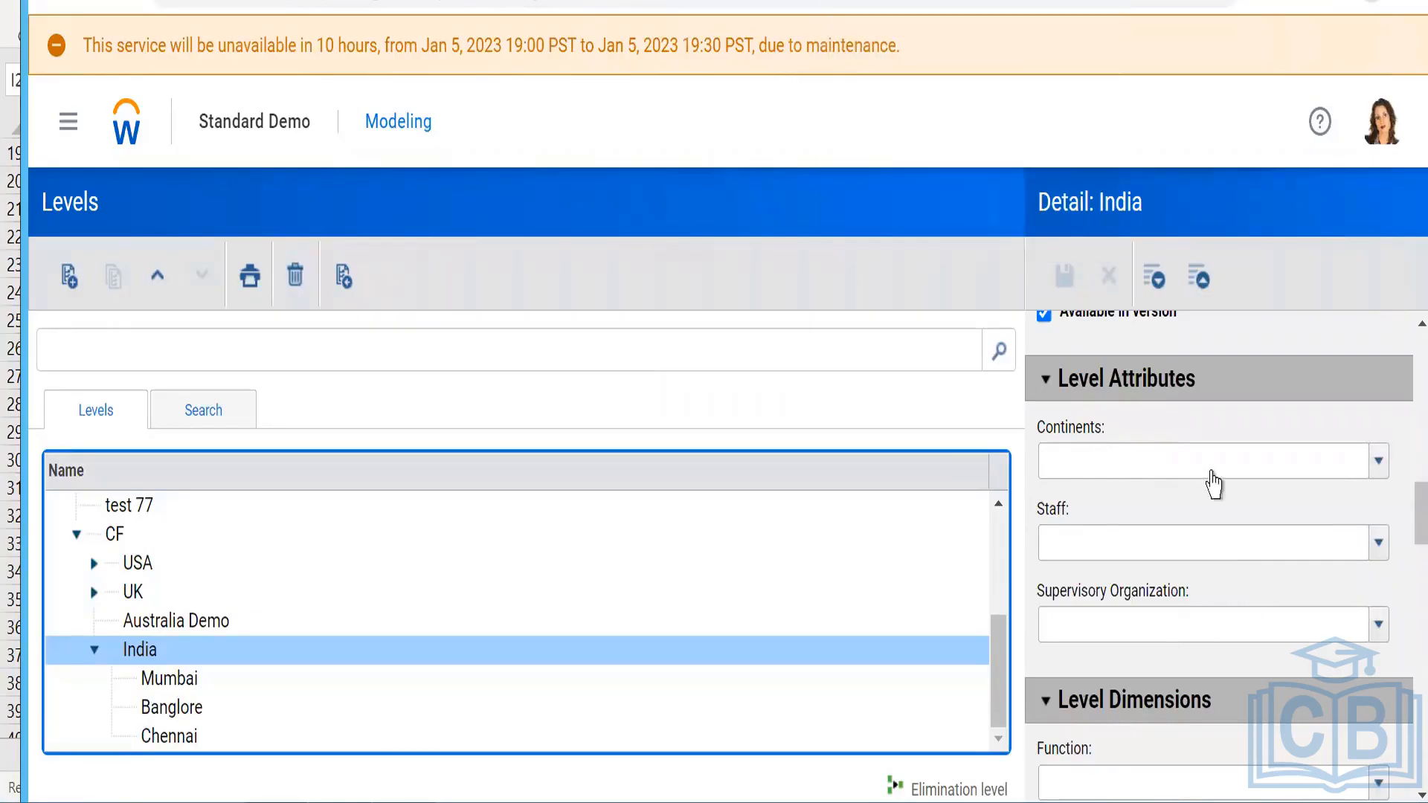
click(1381, 463)
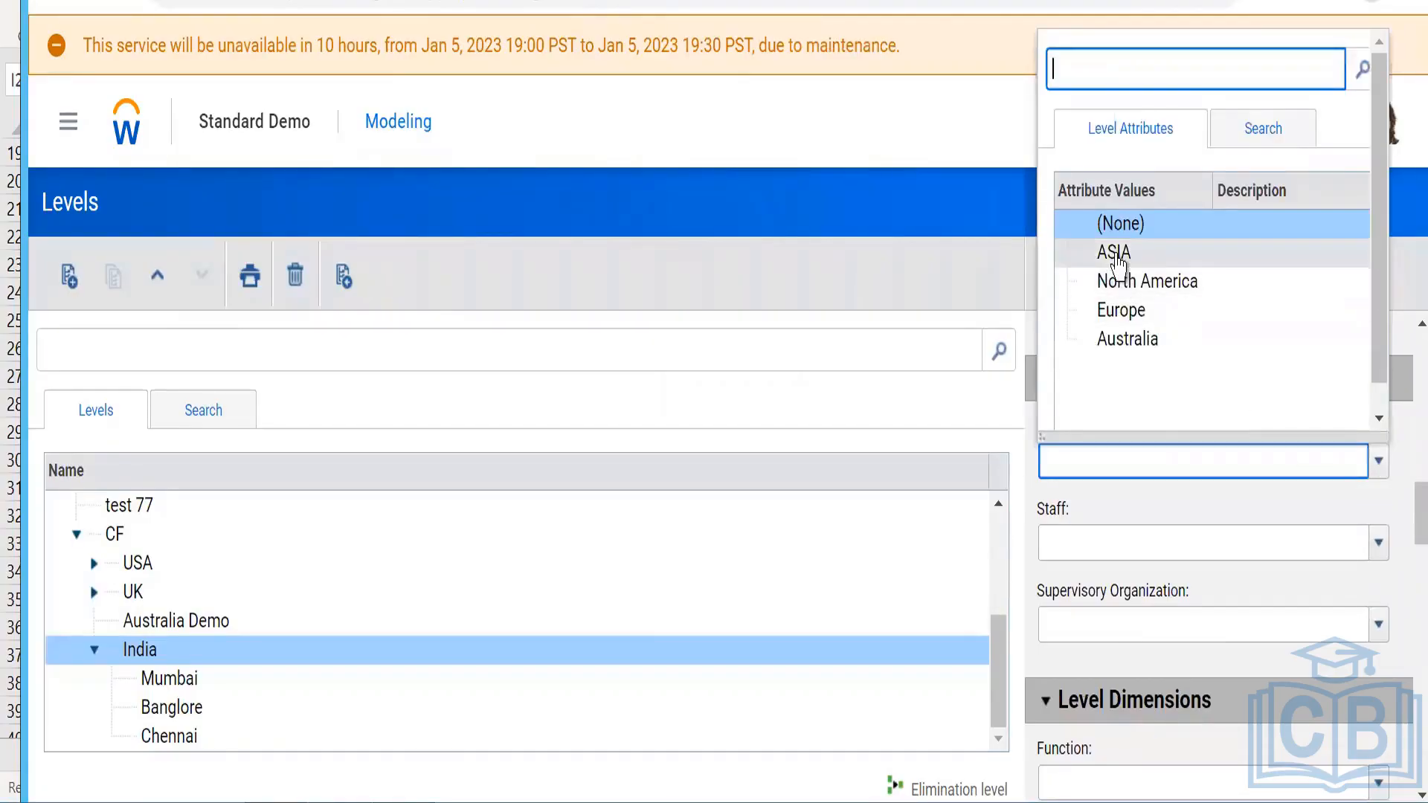
click(1116, 256)
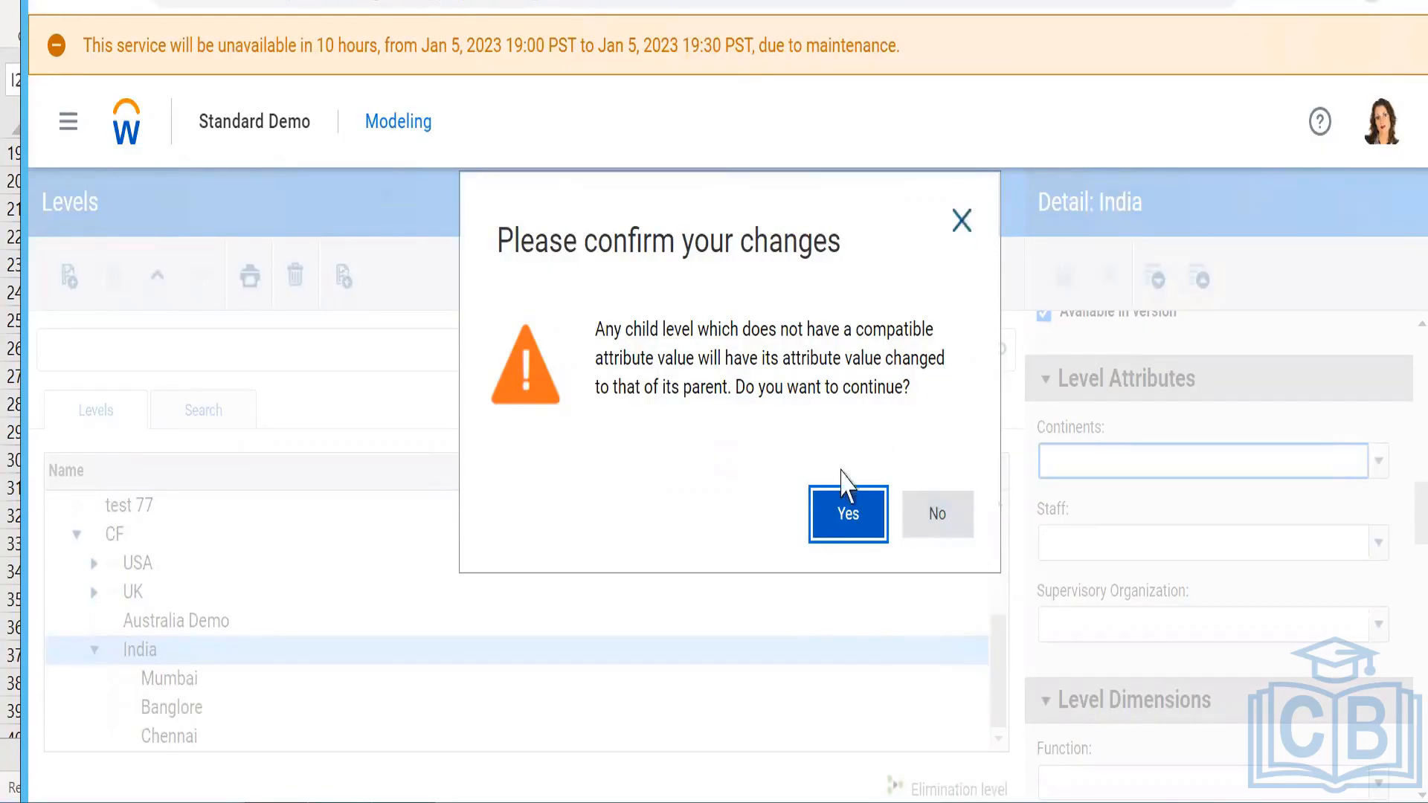
click(847, 521)
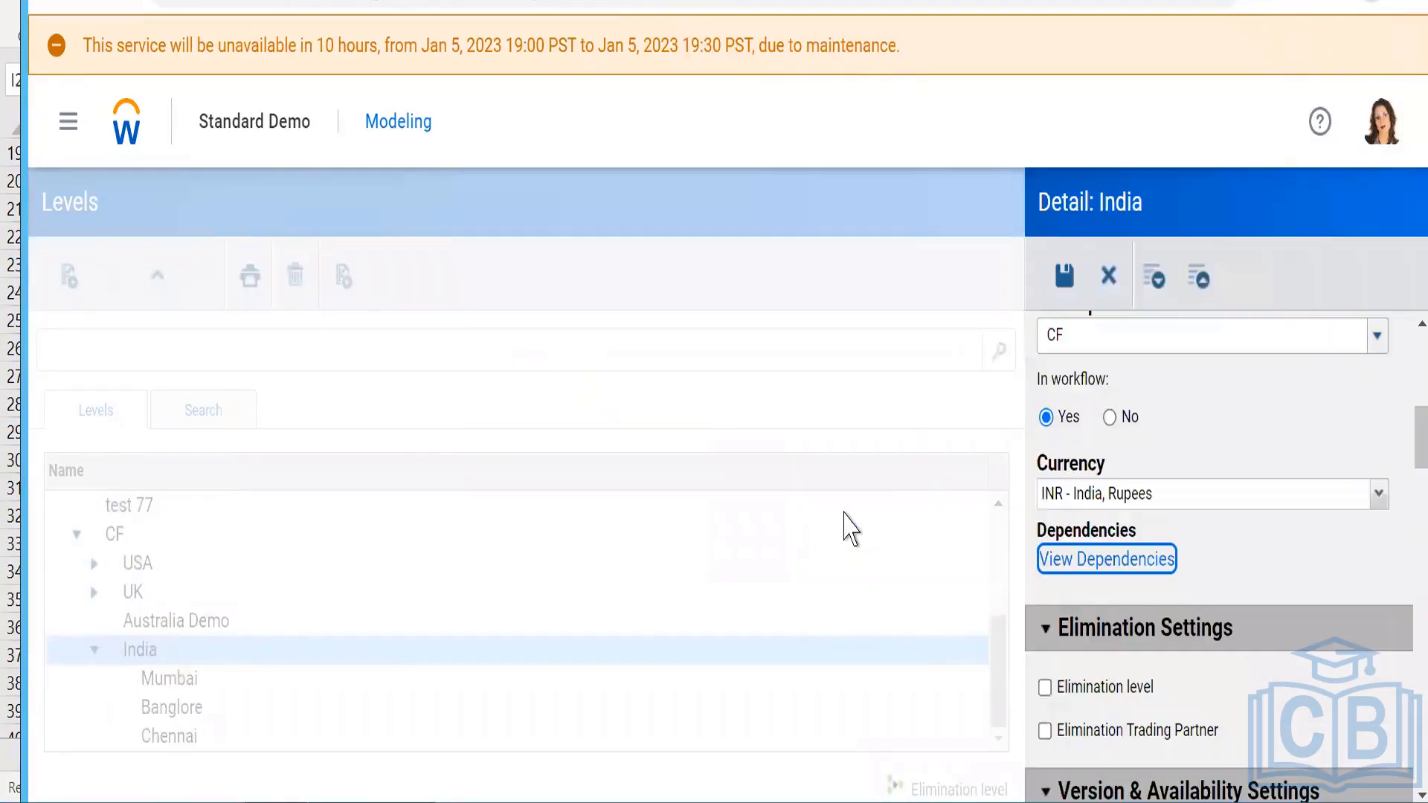
click(1065, 277)
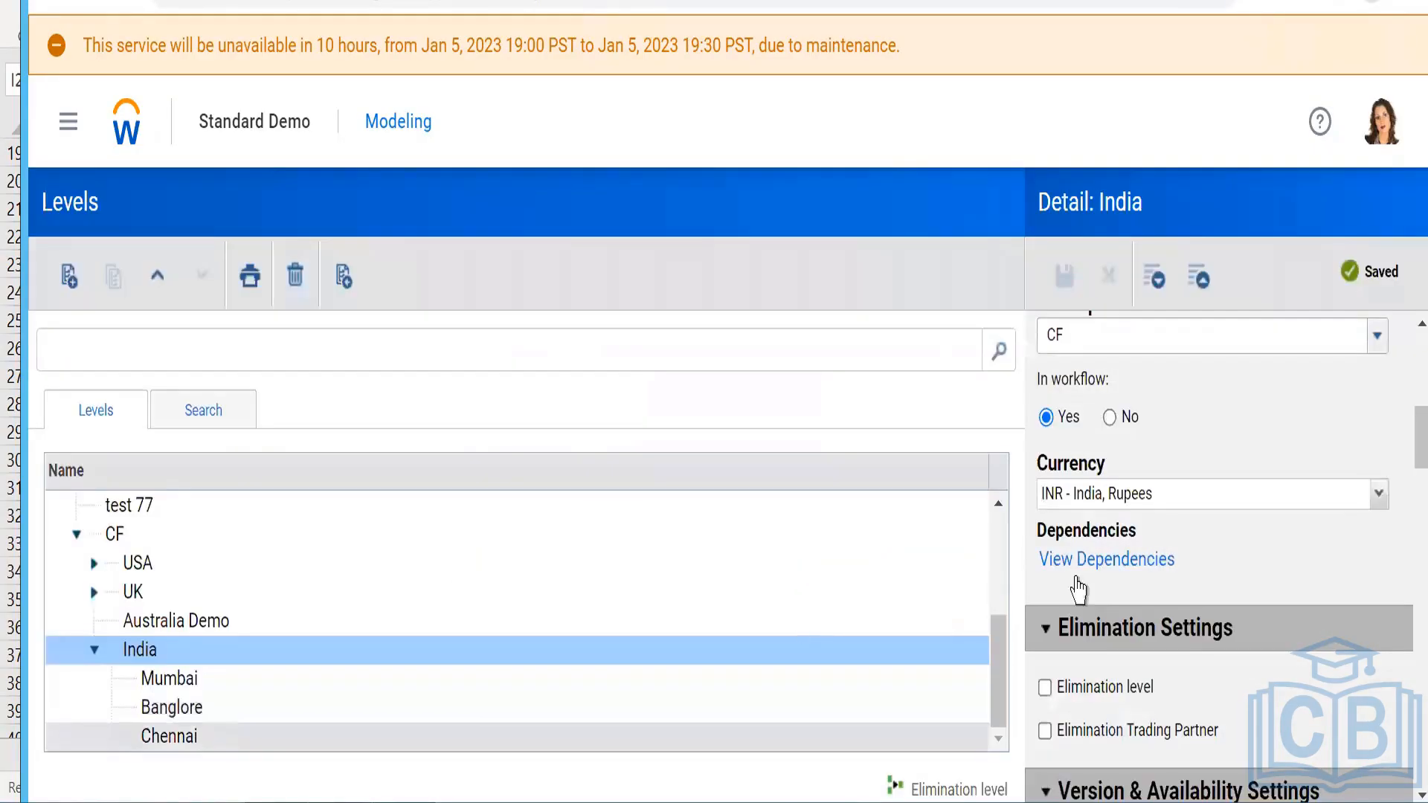
- Check the Continents attribute of India and of its child levels Mumbai, Banglore and Chennai
scroll(1249, 609, up, 2)
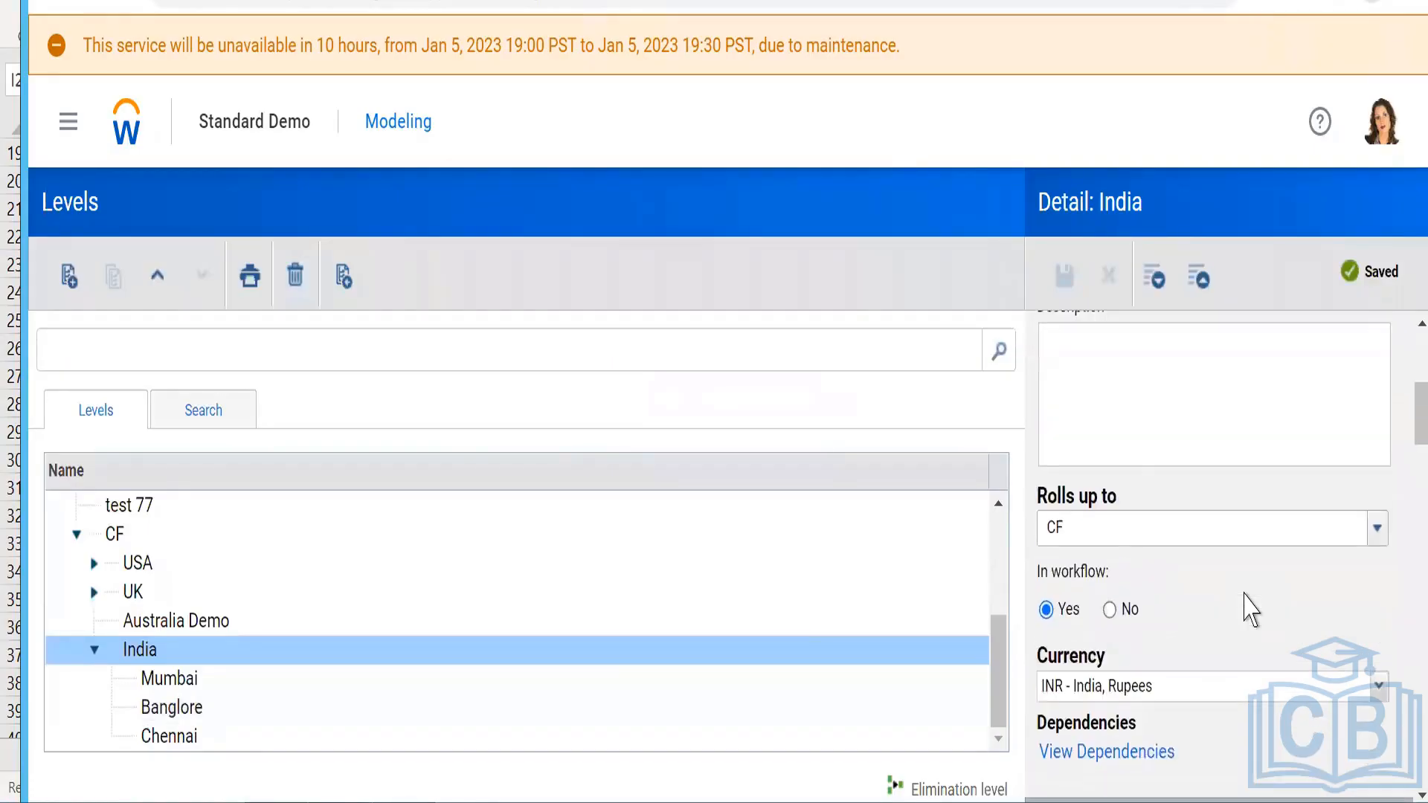
scroll(1250, 609, down, 6)
scroll(1250, 608, up, 5)
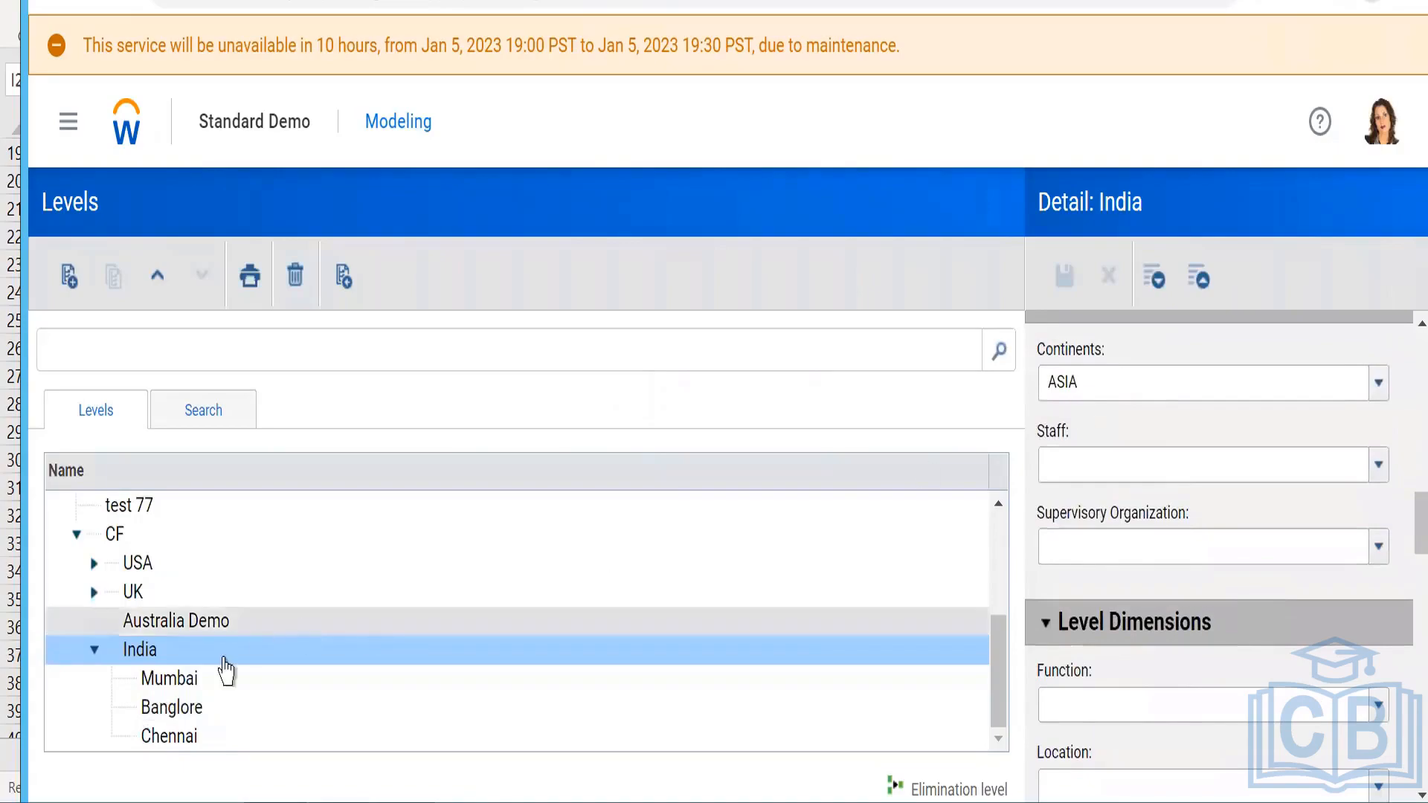
click(170, 680)
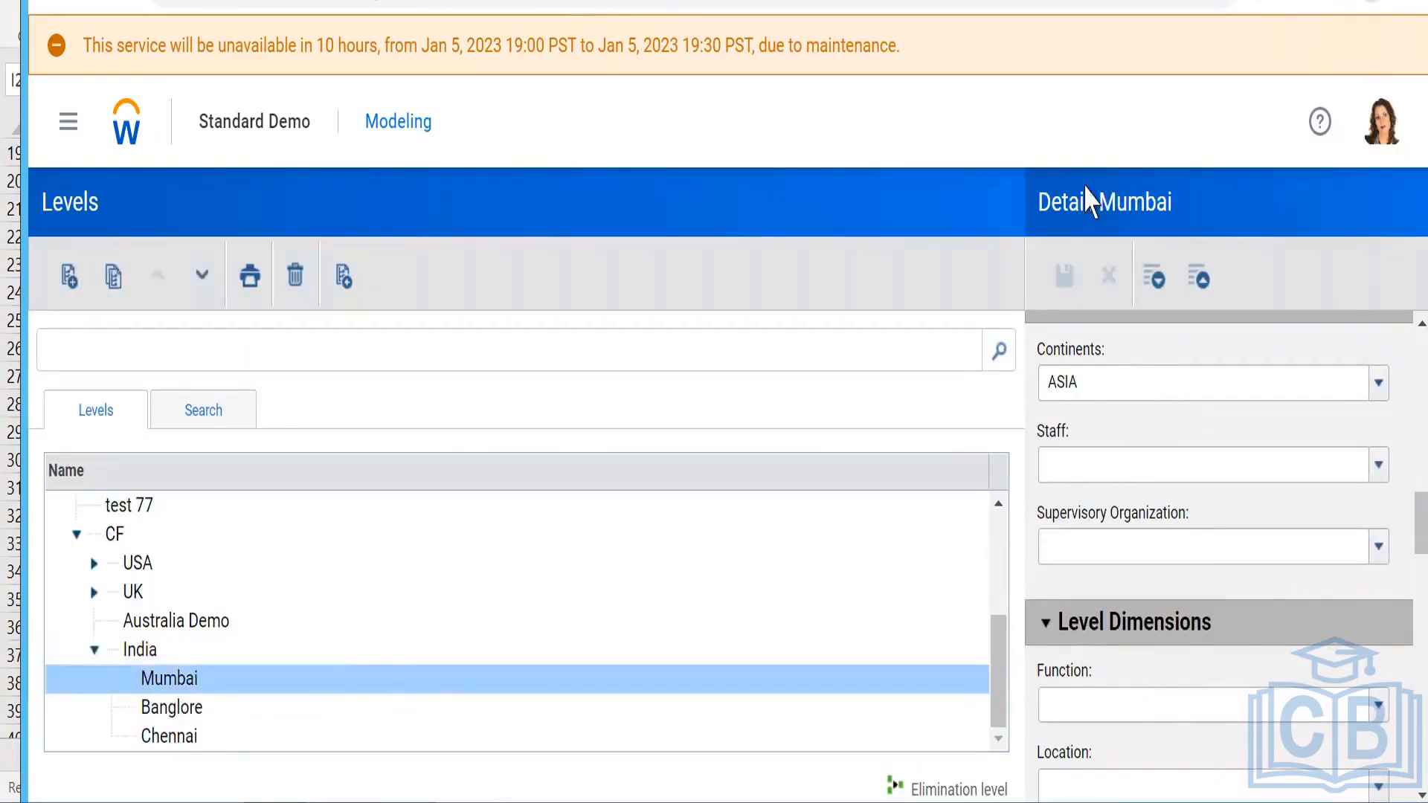
click(176, 706)
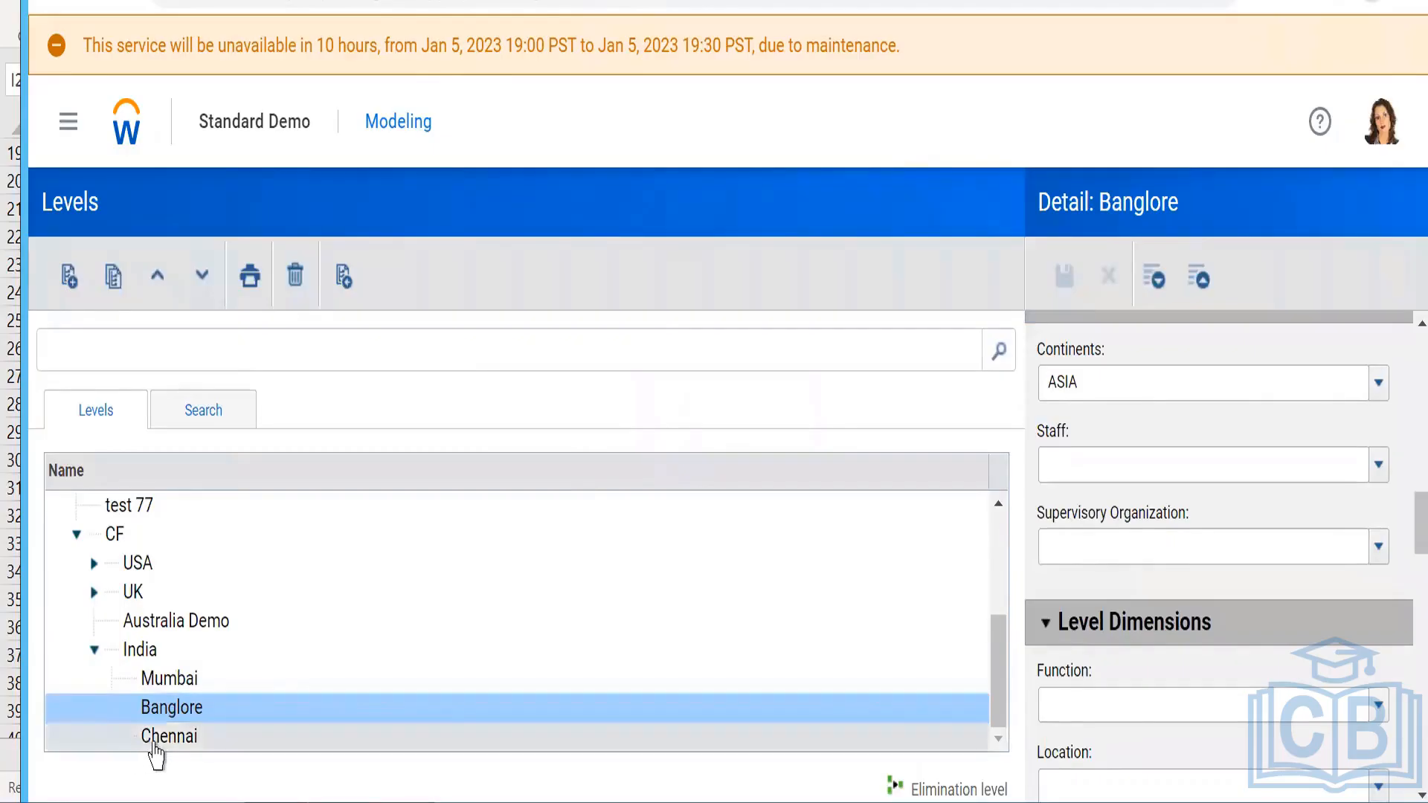
click(157, 737)
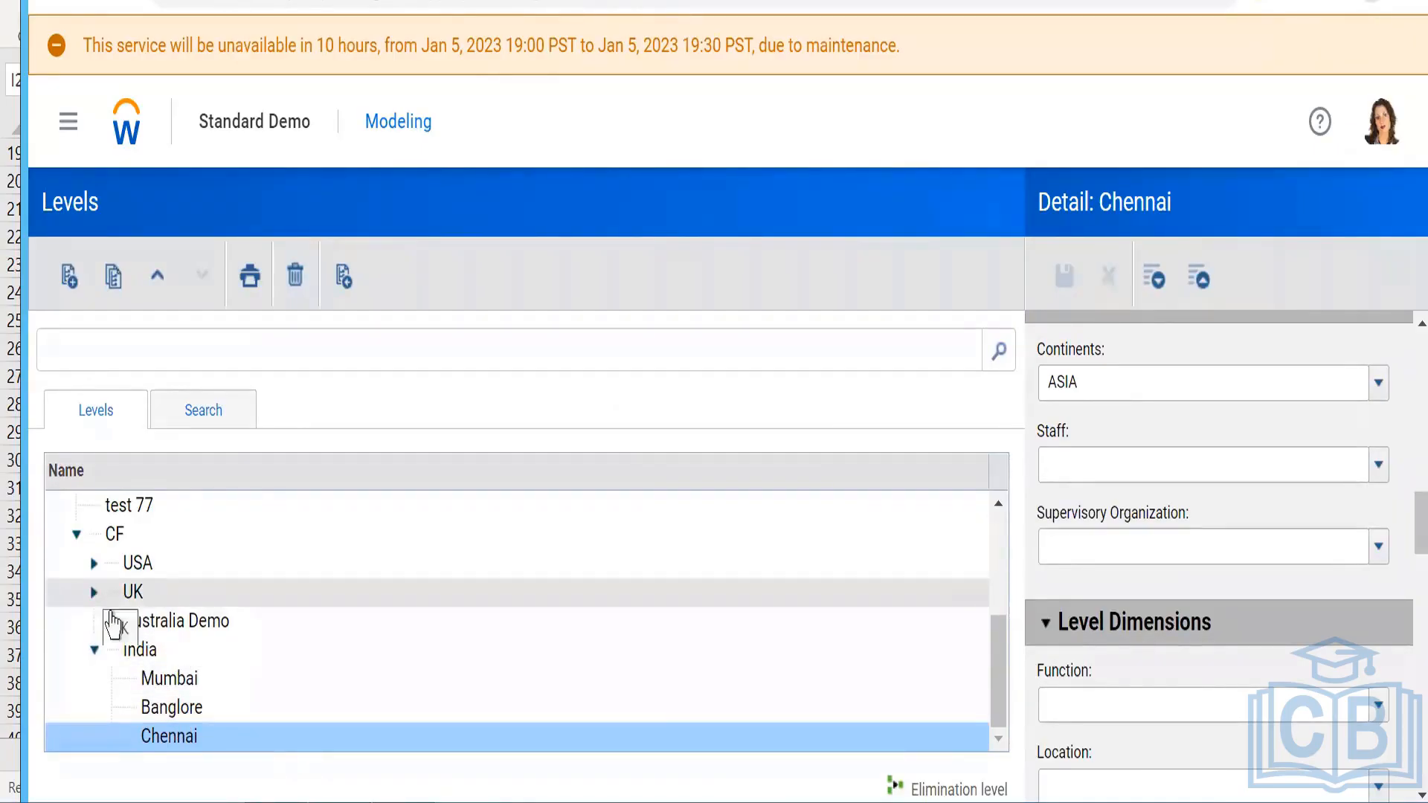
- Set the Continents attribute of the New York level under USA to Europe and save it
click(93, 563)
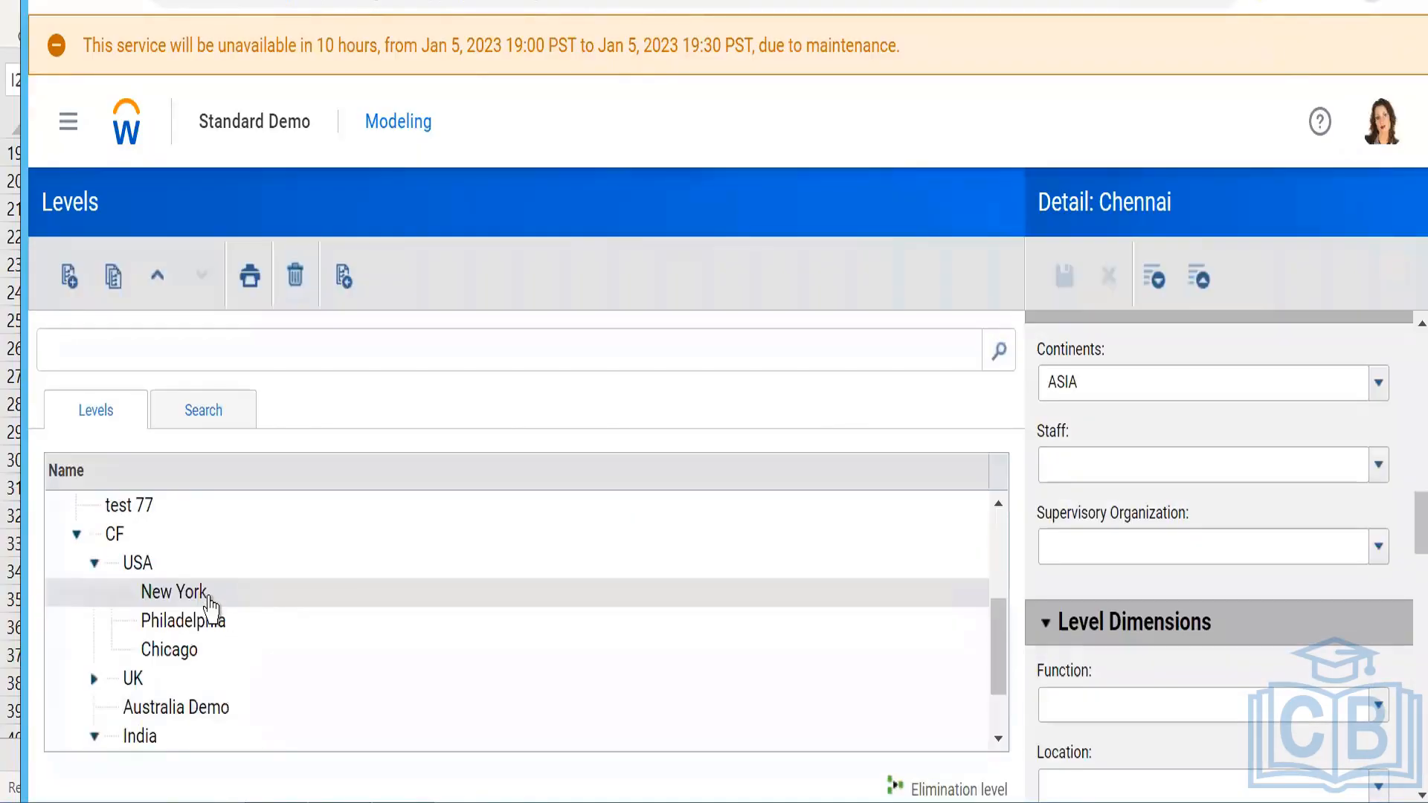
click(209, 595)
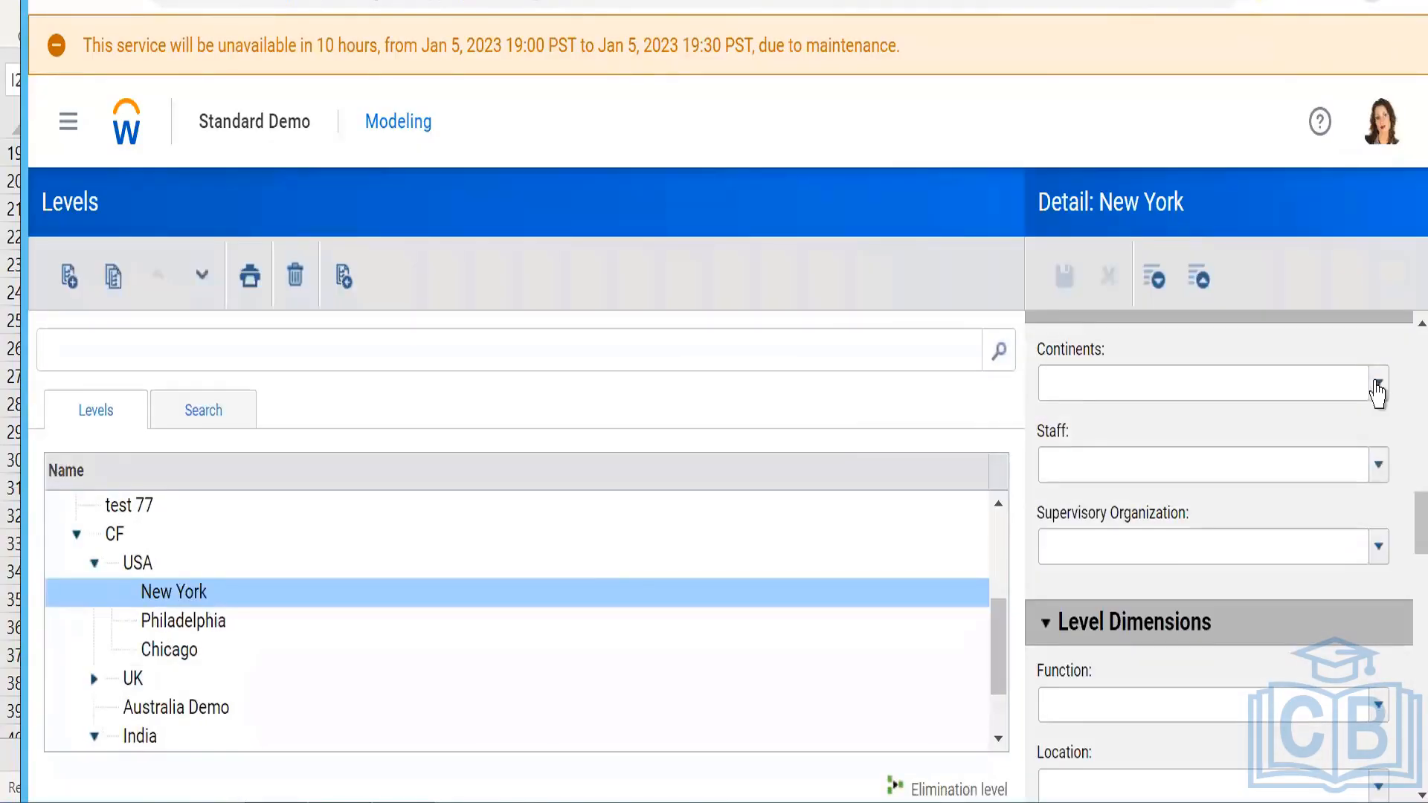
click(1378, 386)
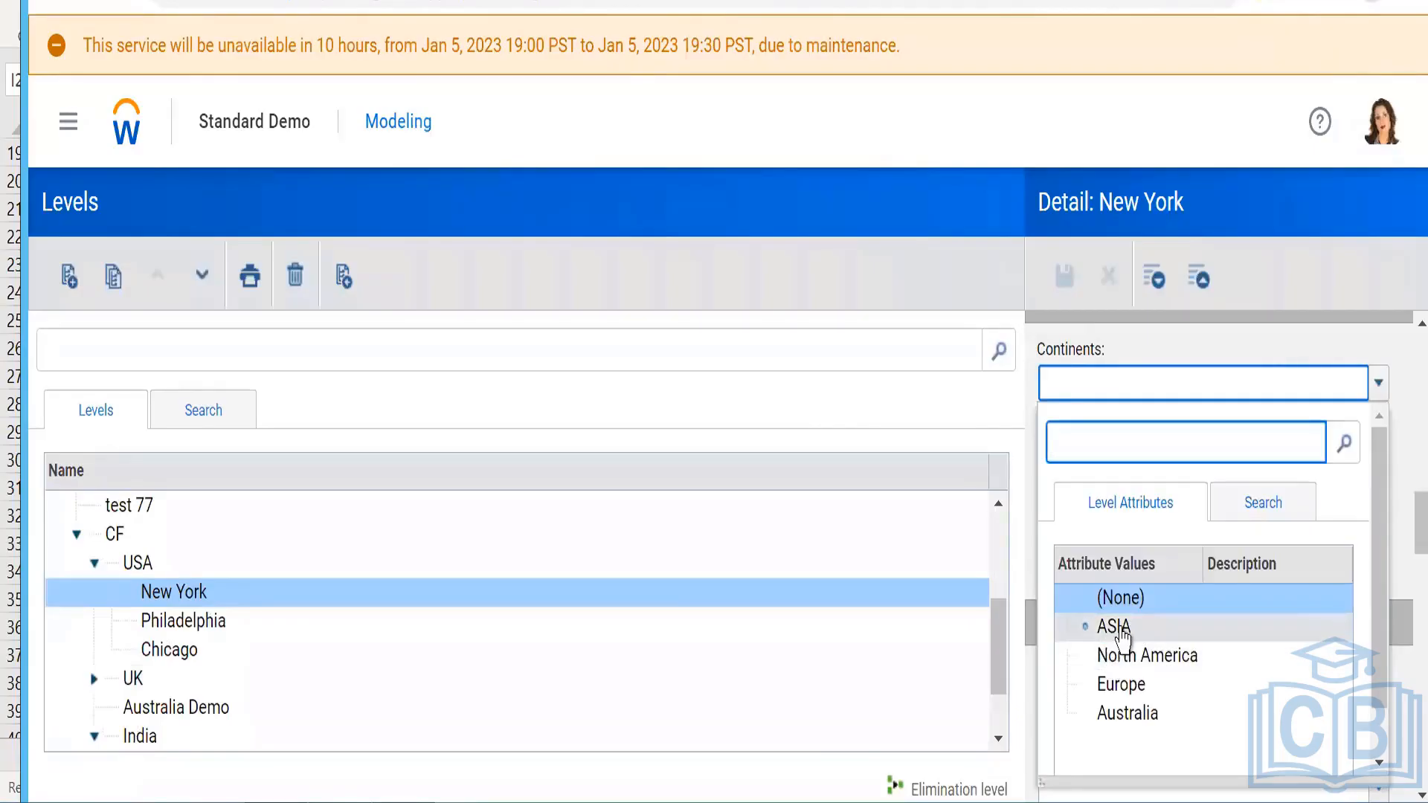
click(1117, 695)
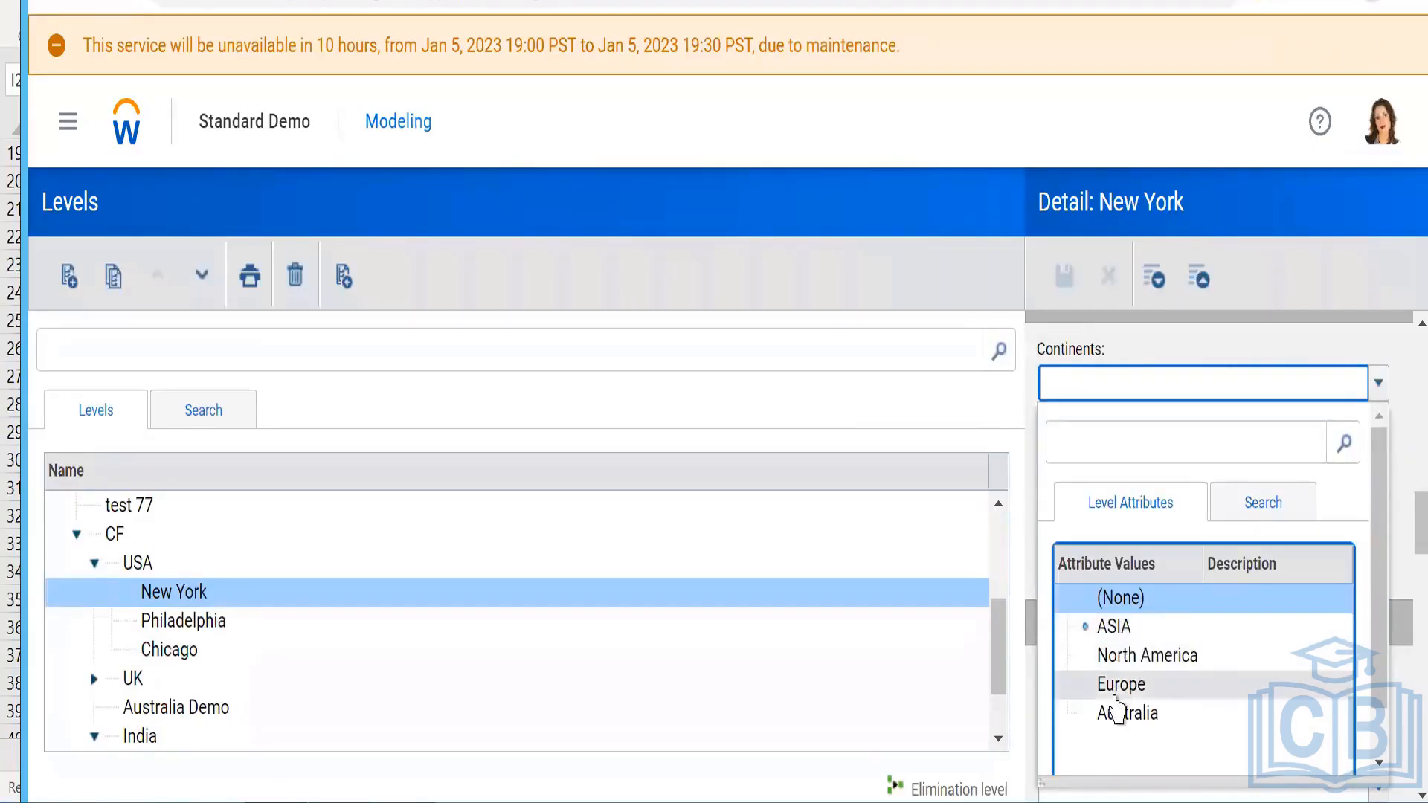
click(1120, 685)
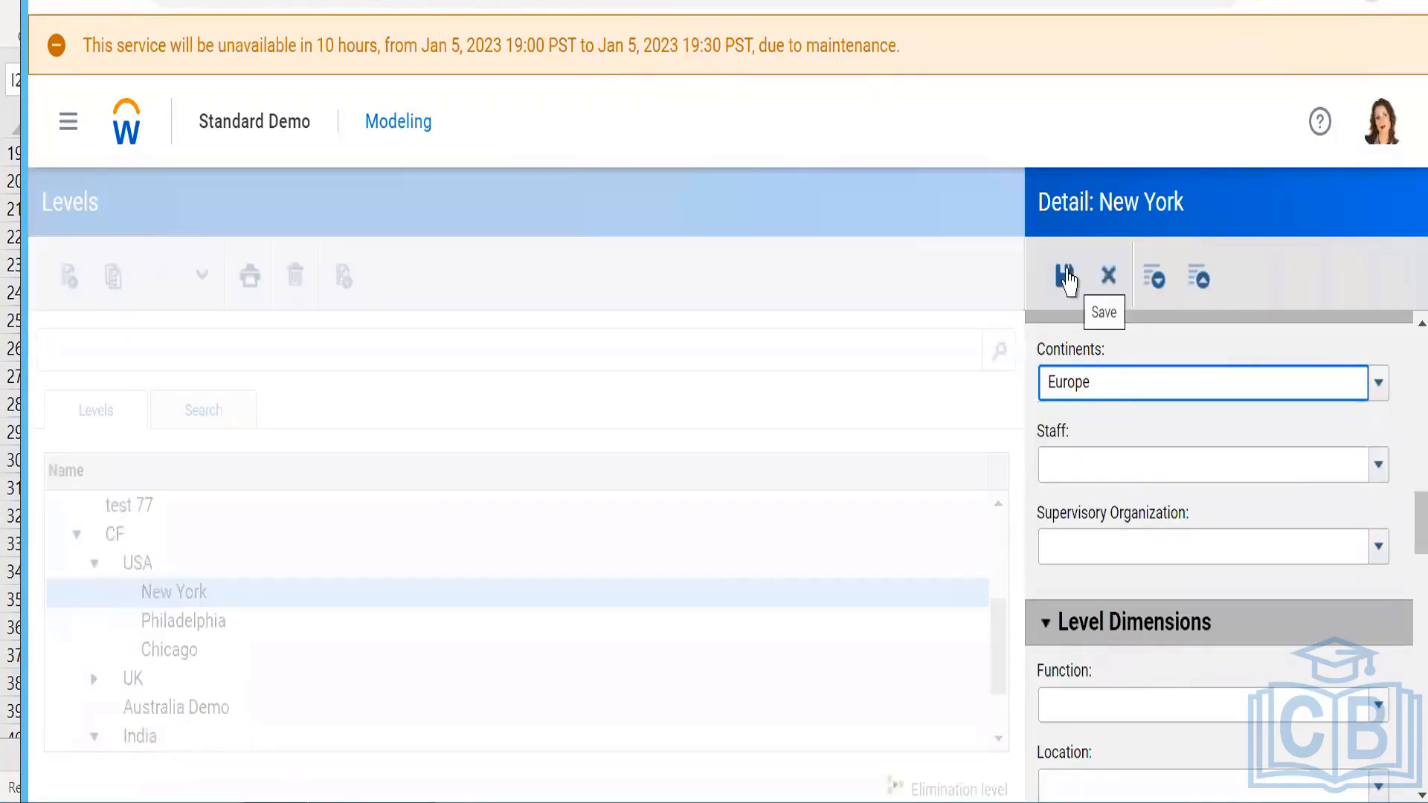
click(1066, 278)
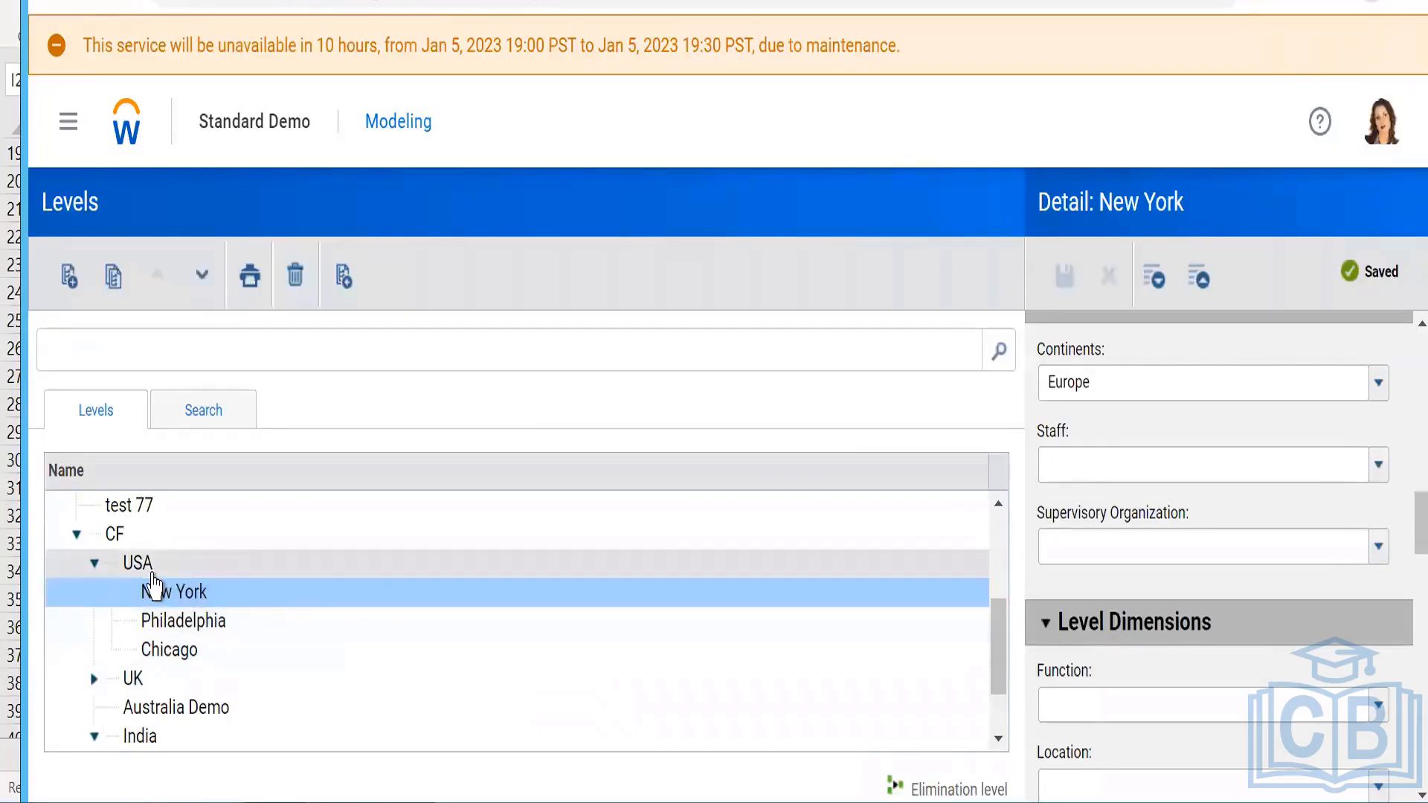
- Set the USA level's Continents attribute to North America, accept changing incompatible child levels, and save
click(153, 575)
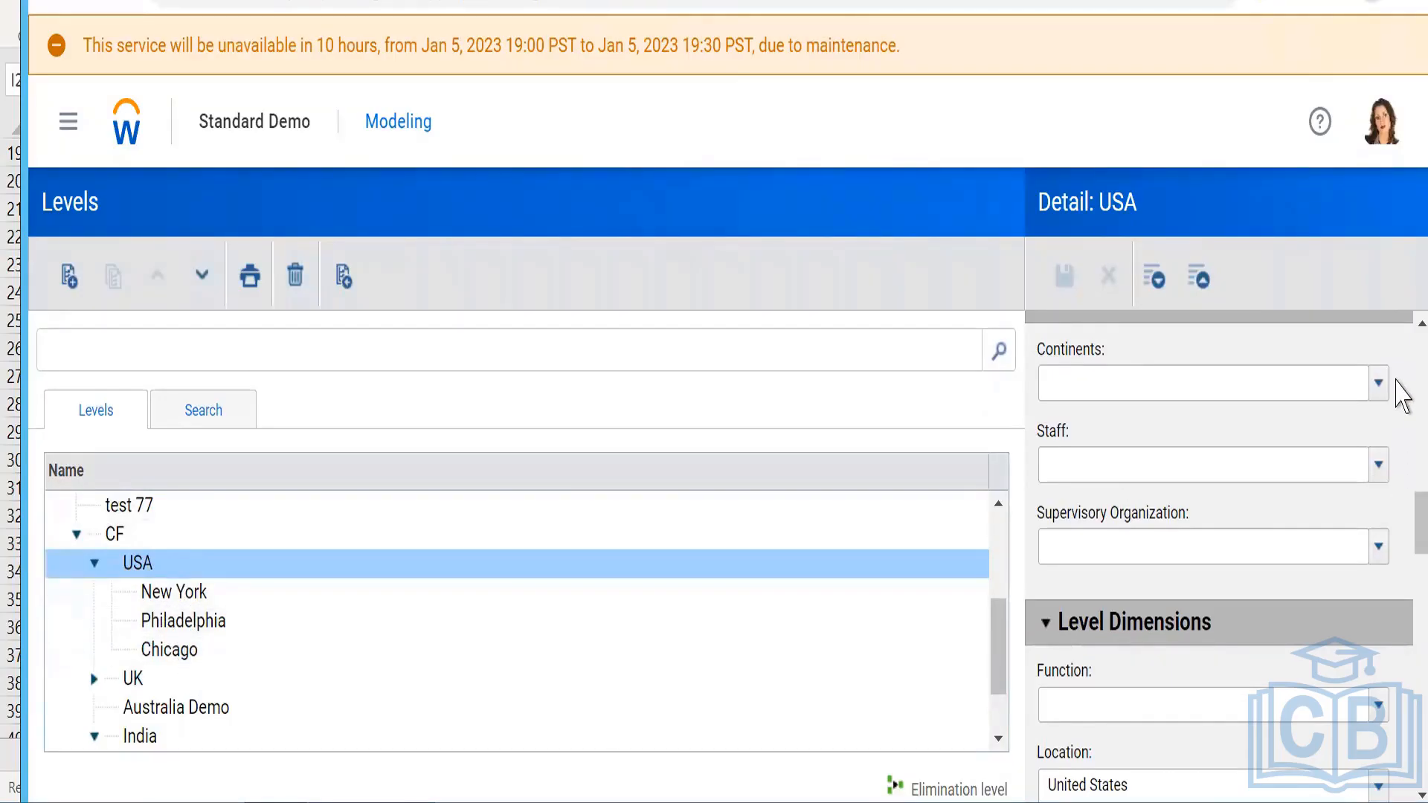
click(1378, 384)
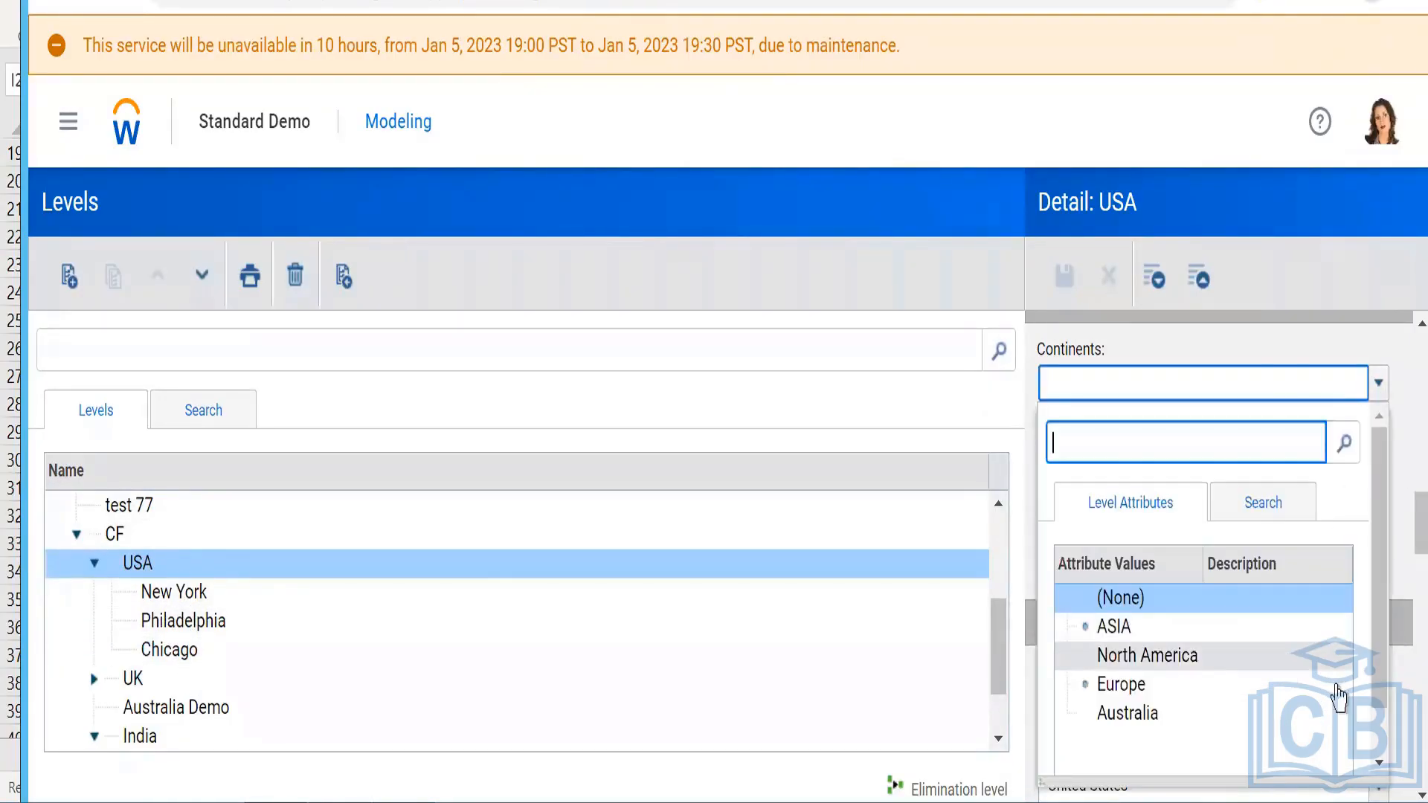
click(1153, 659)
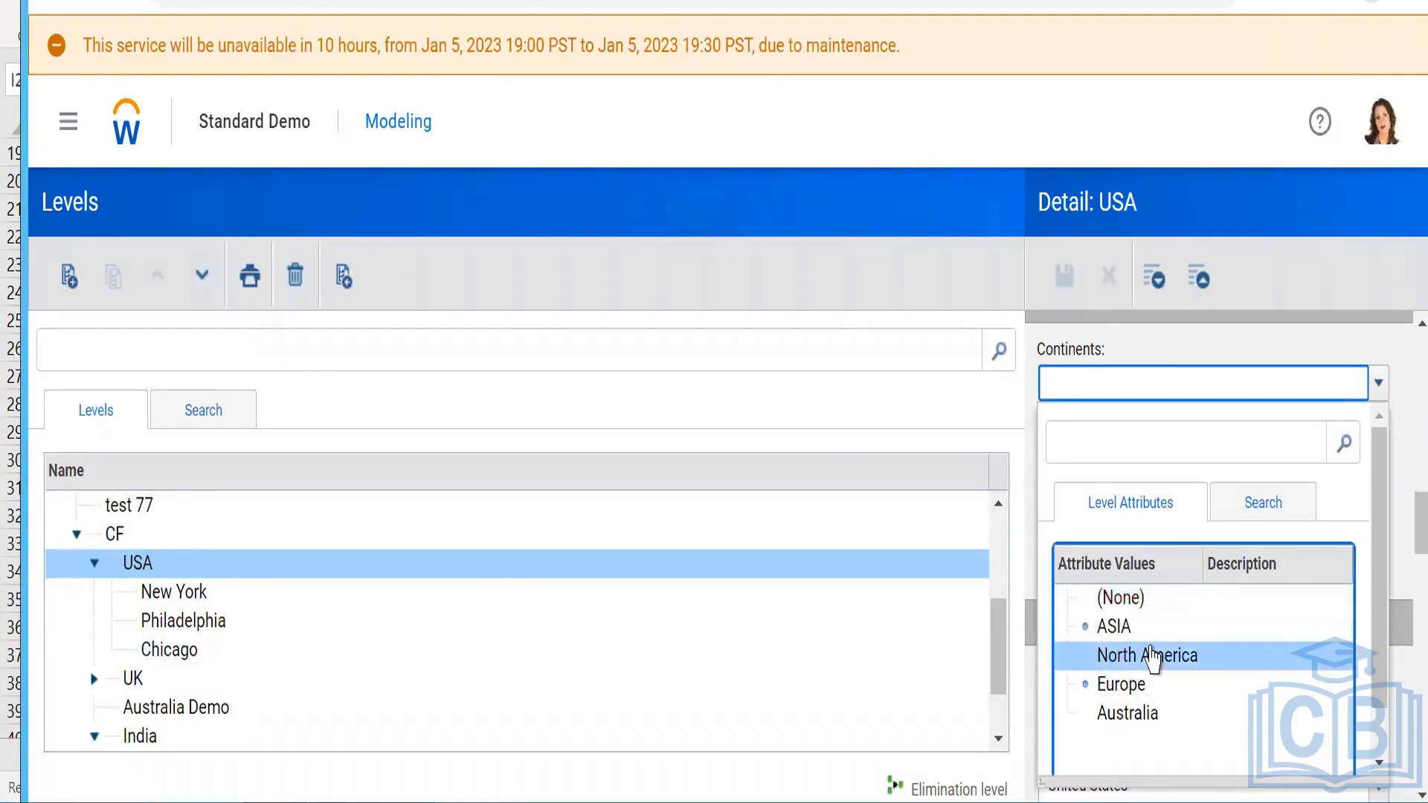
click(1153, 658)
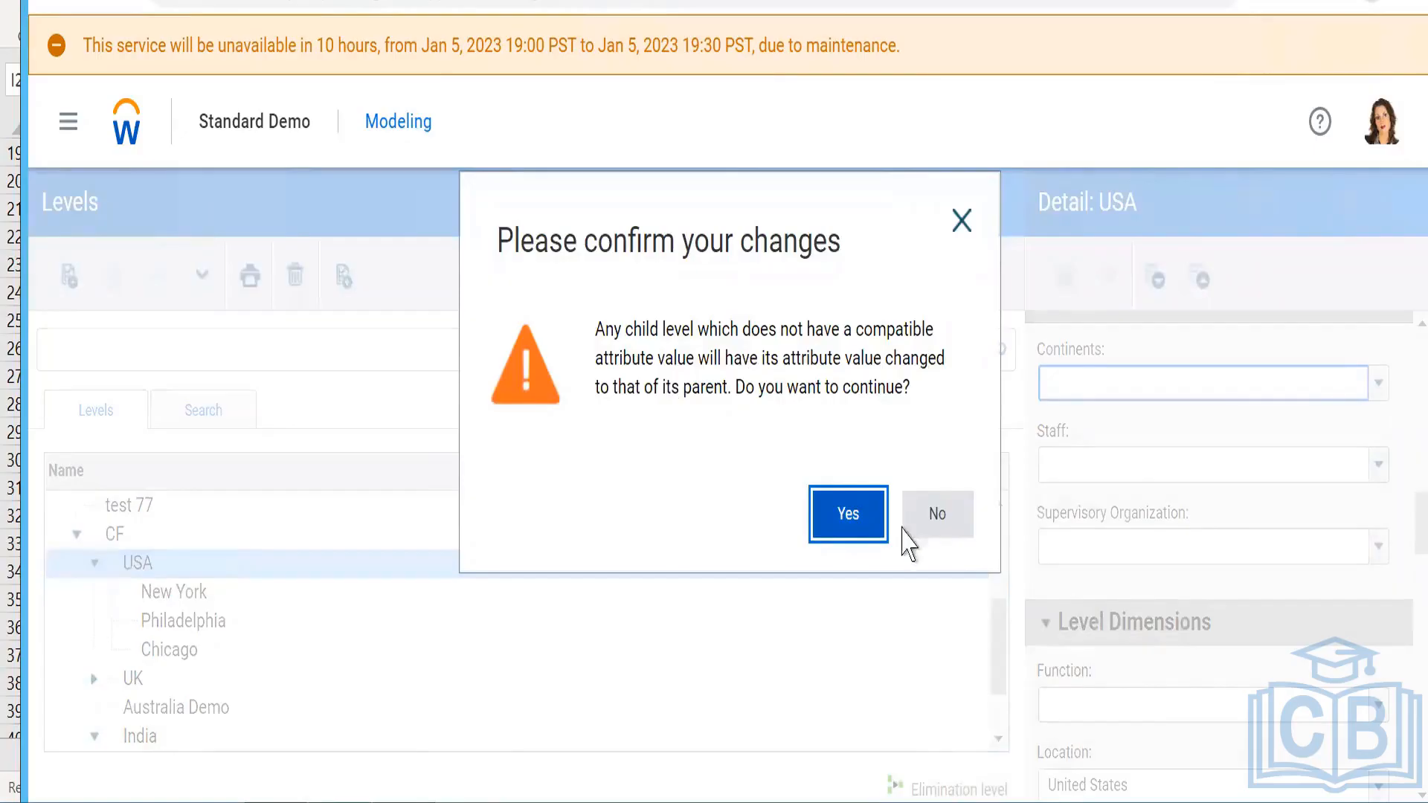
click(843, 510)
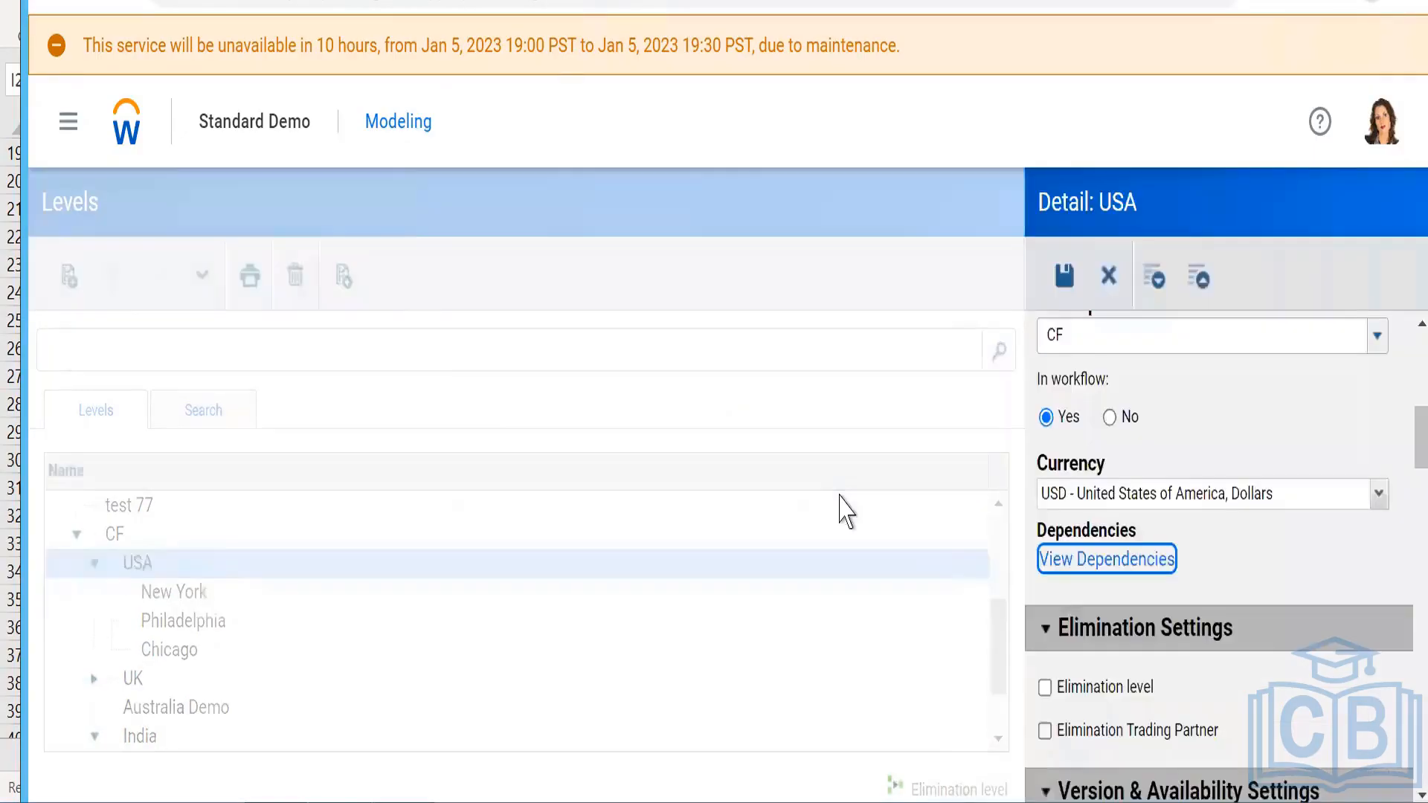
click(1066, 279)
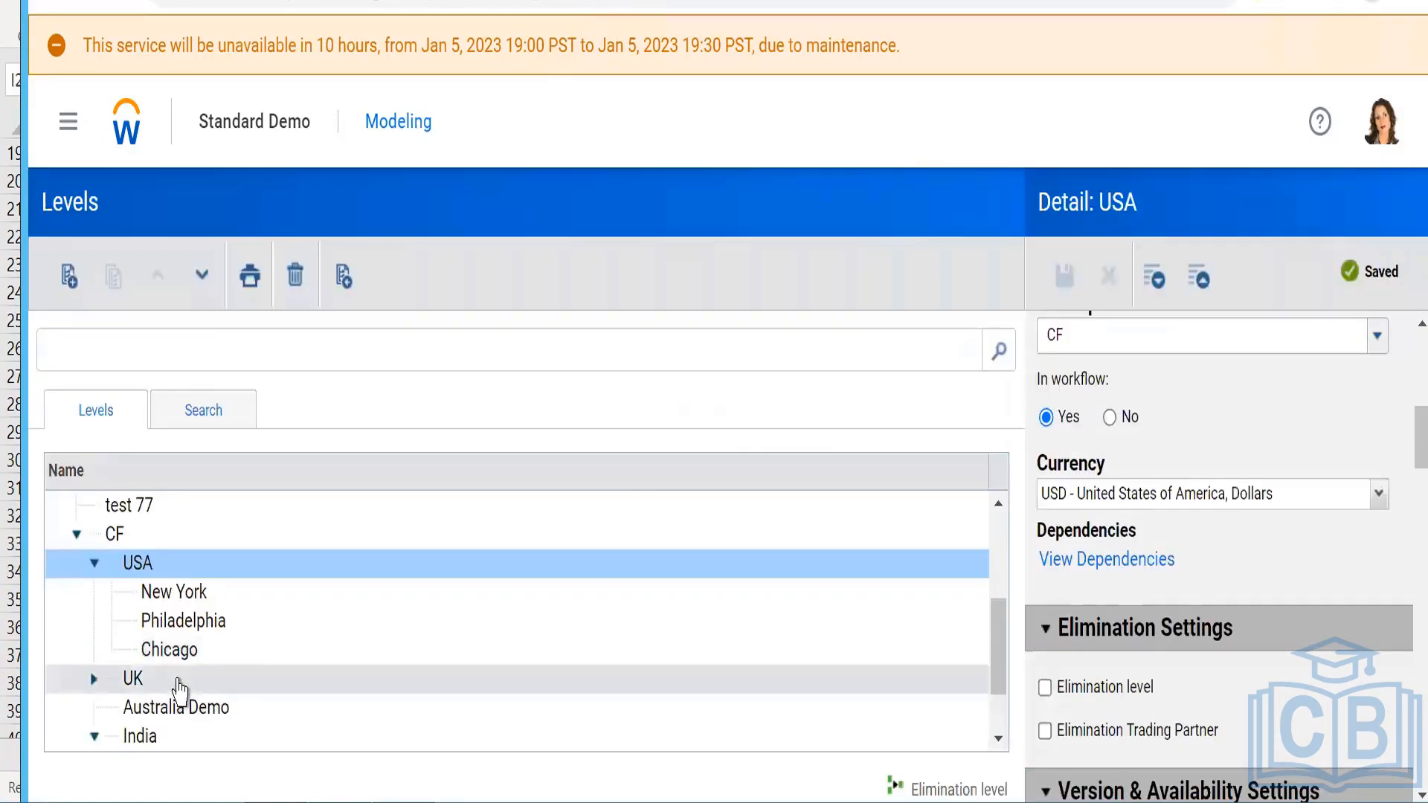
- Check the Continents attribute of the child levels Chicago, Philadelphia and New York under USA
click(170, 658)
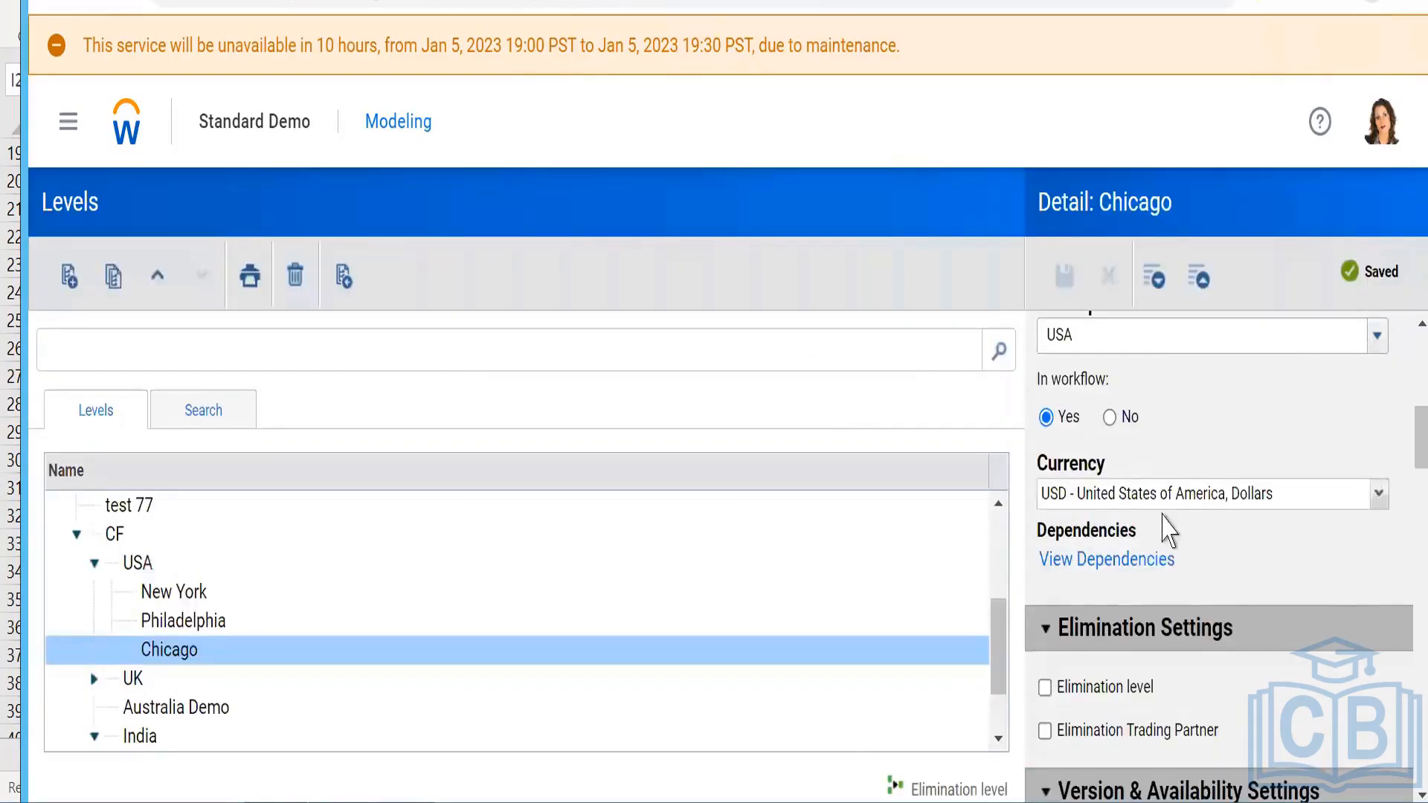
scroll(1195, 589, down, 10)
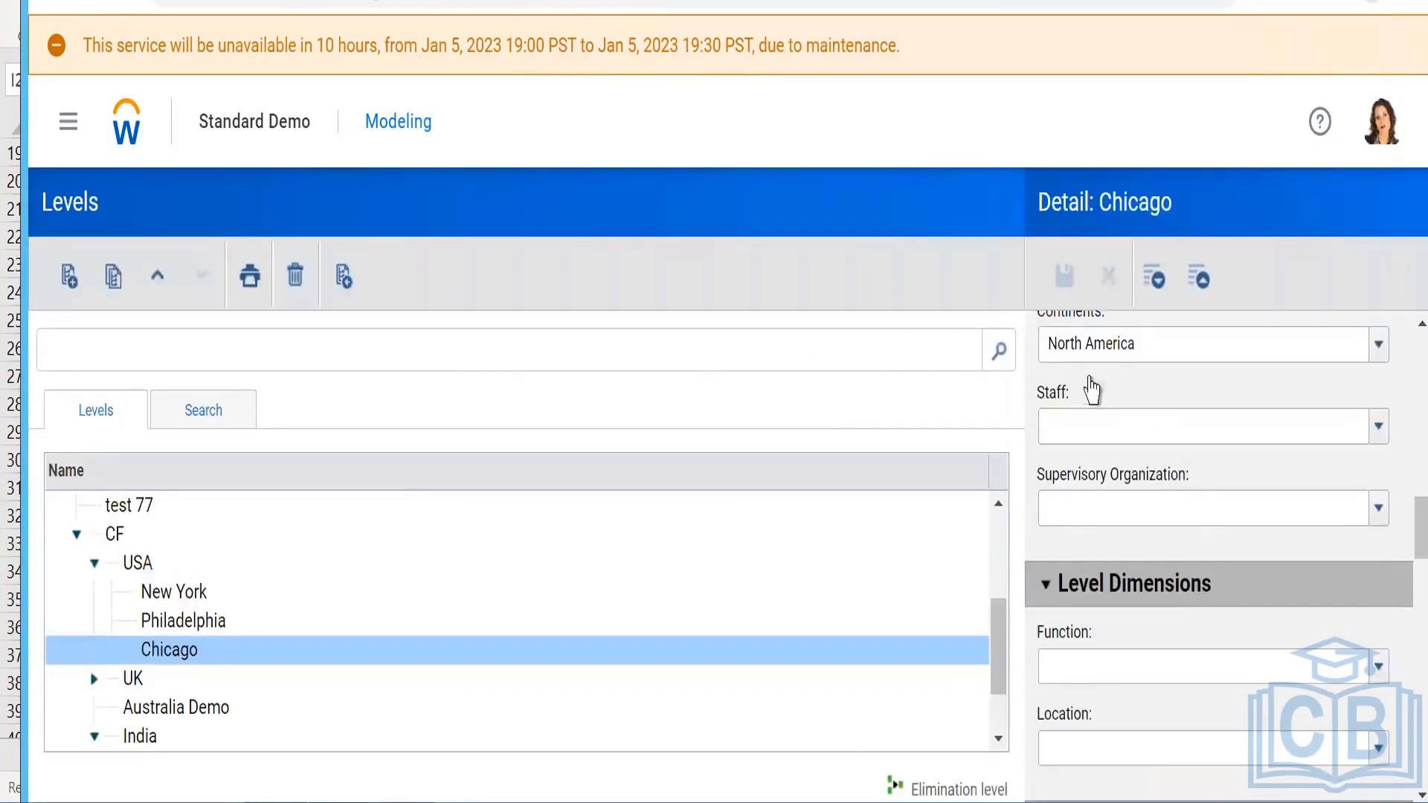
click(177, 629)
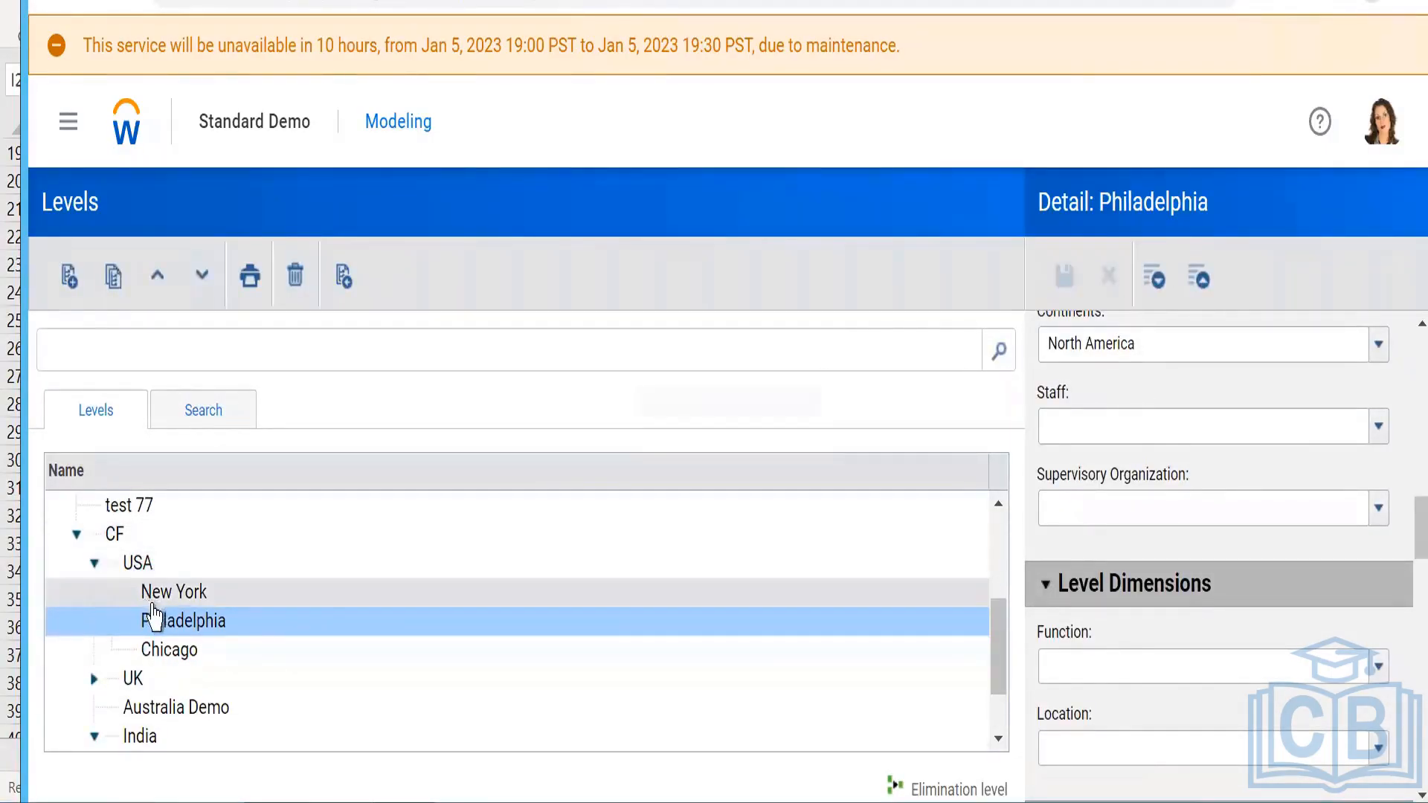
click(156, 603)
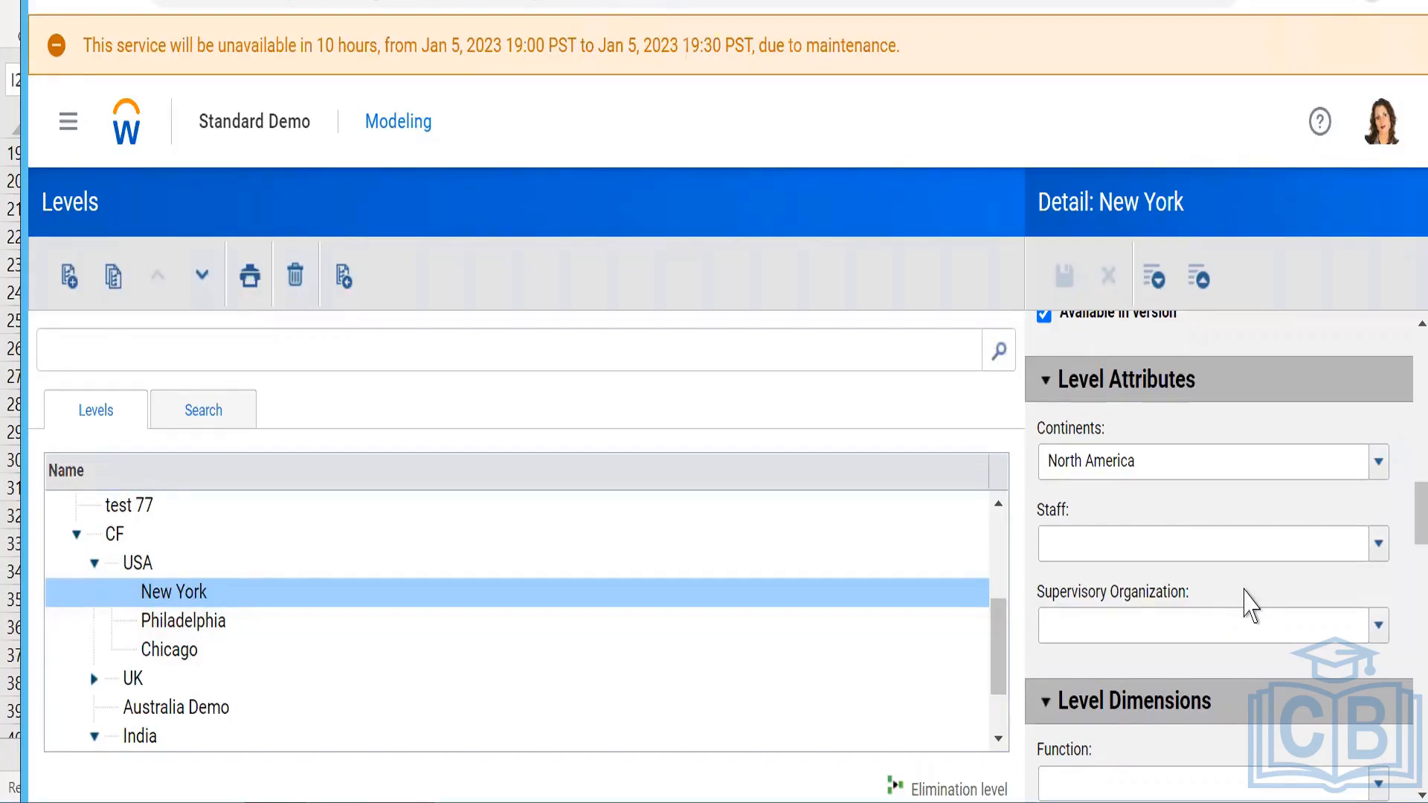
- Set the New York level's currency to SGD - Singapore, Dollars and save it
scroll(1264, 603, up, 10)
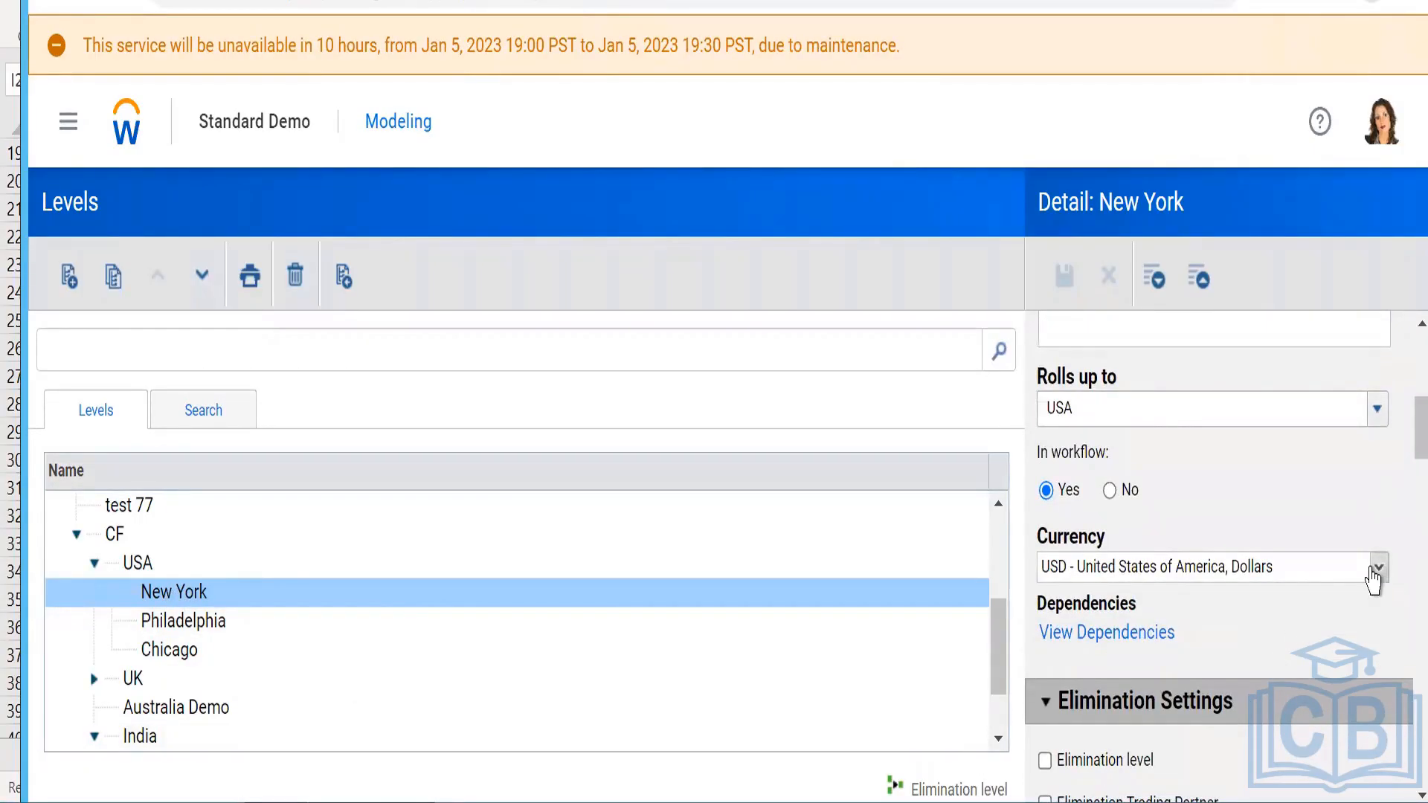
click(1374, 580)
click(1086, 453)
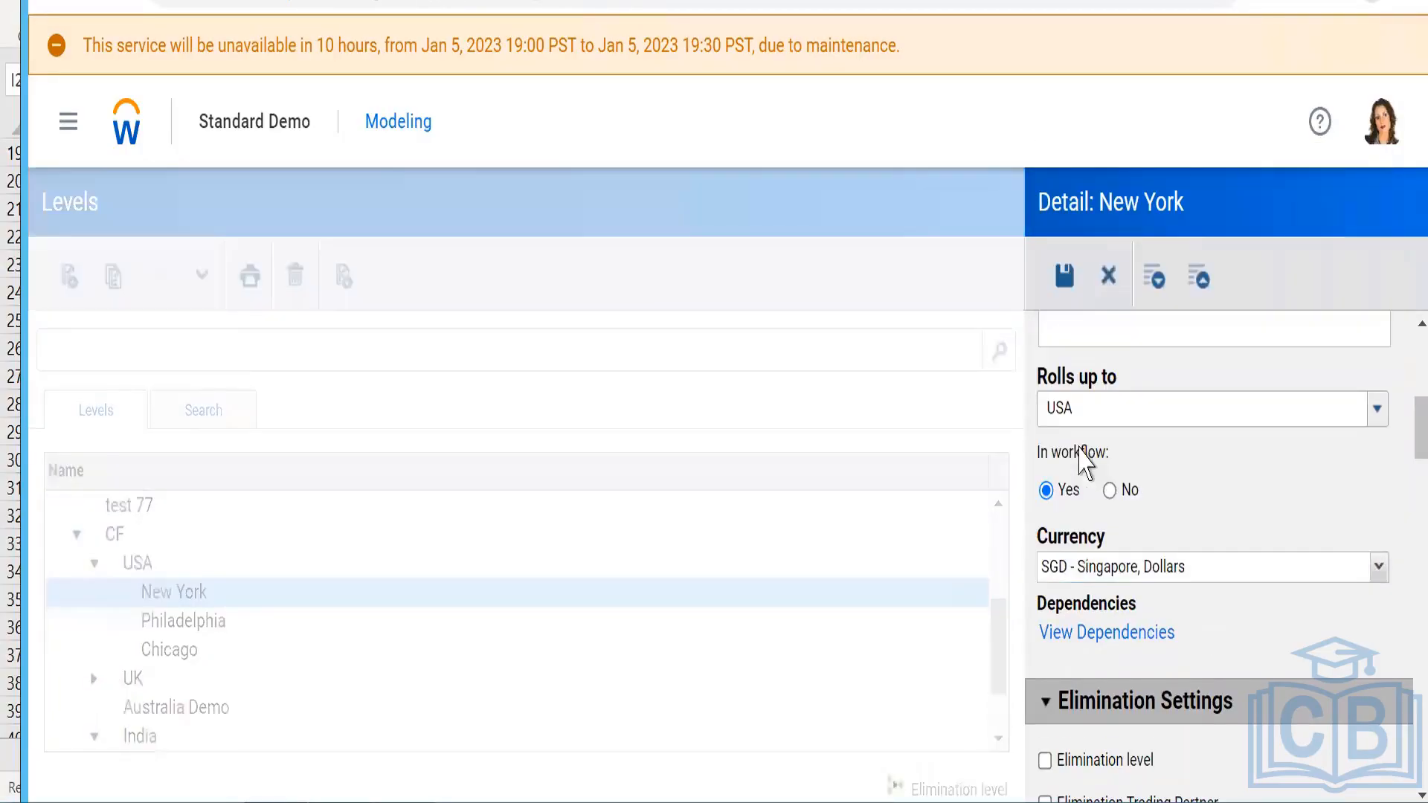
click(1066, 286)
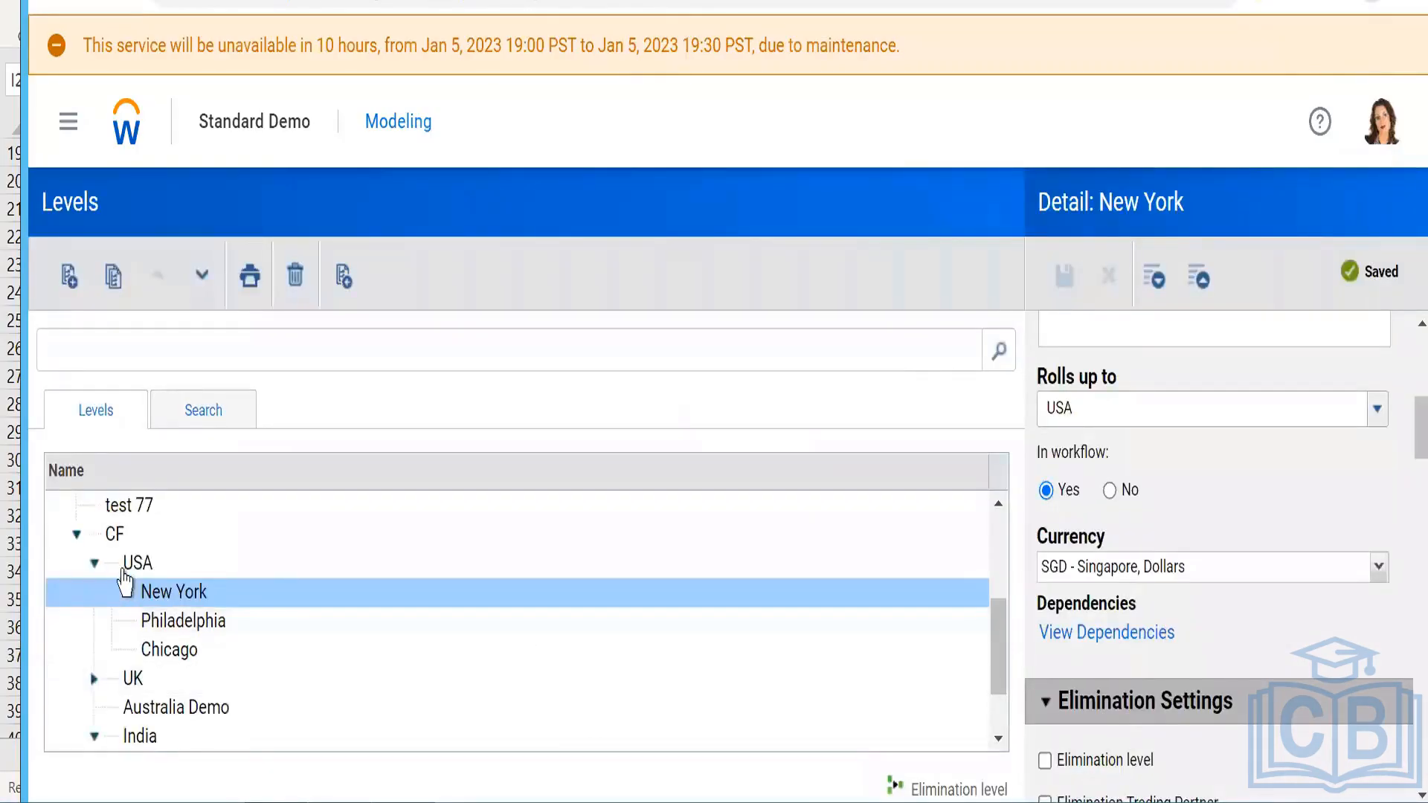
- Reselect USD - United States of America, Dollars as the USA level's currency, save, and check the currencies of New York and Philadelphia
click(137, 571)
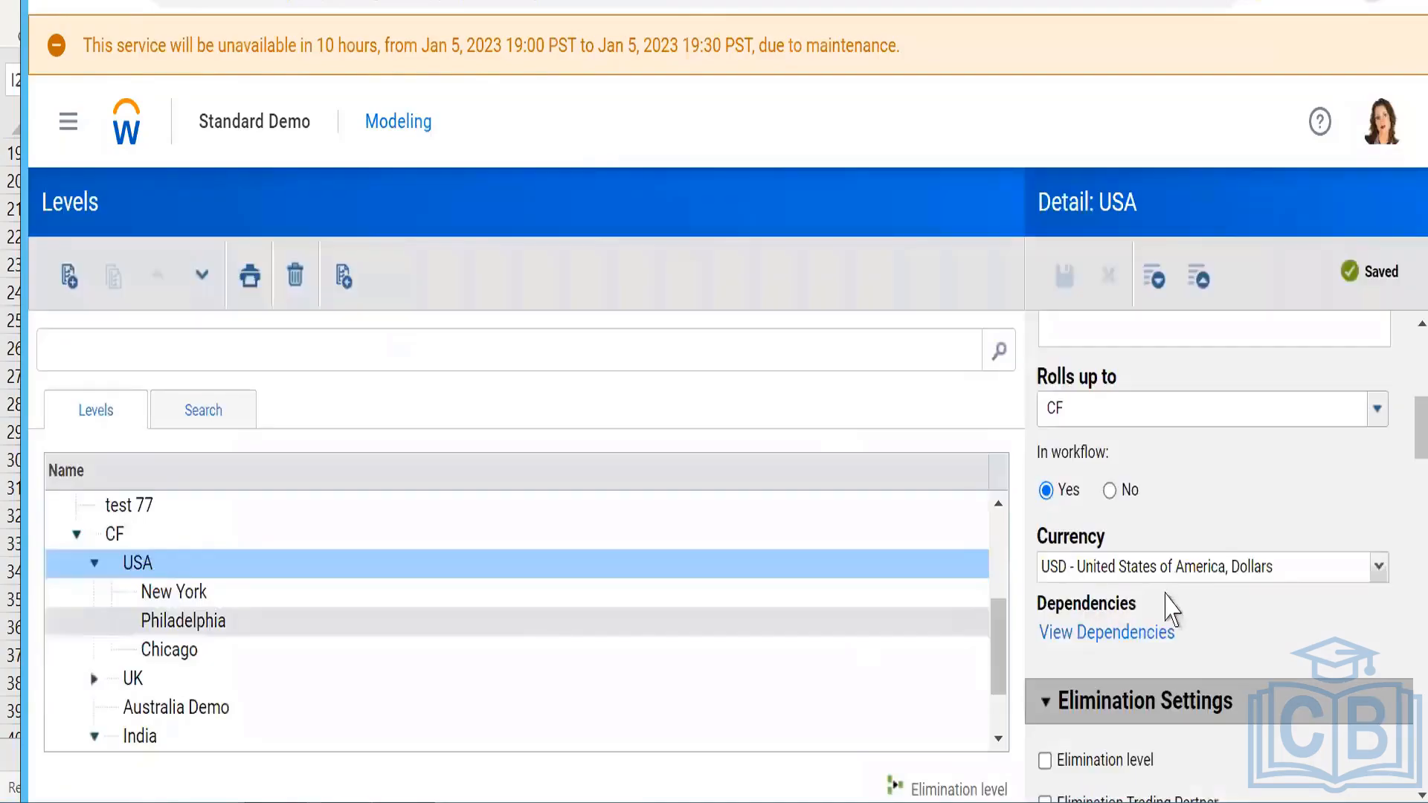
click(1378, 567)
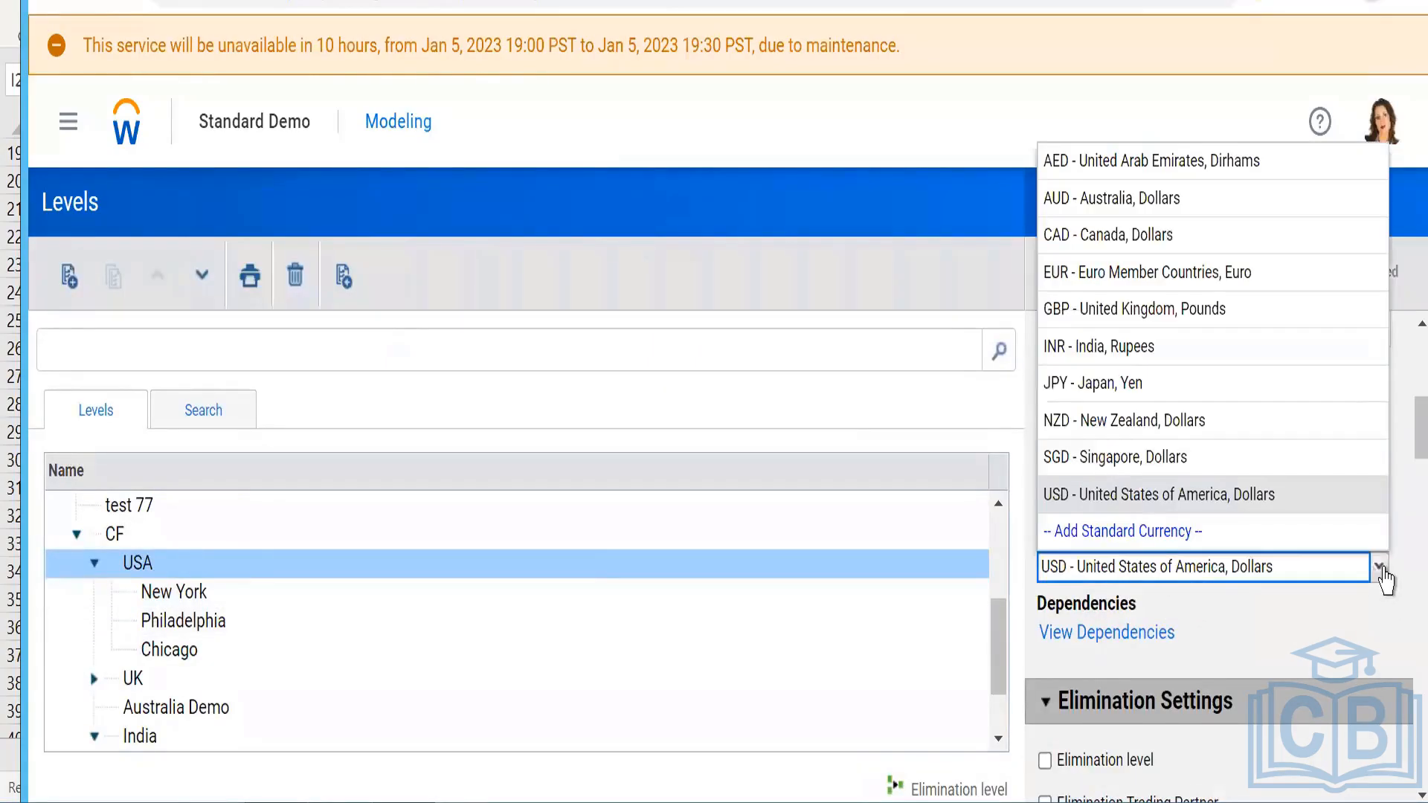
click(1090, 496)
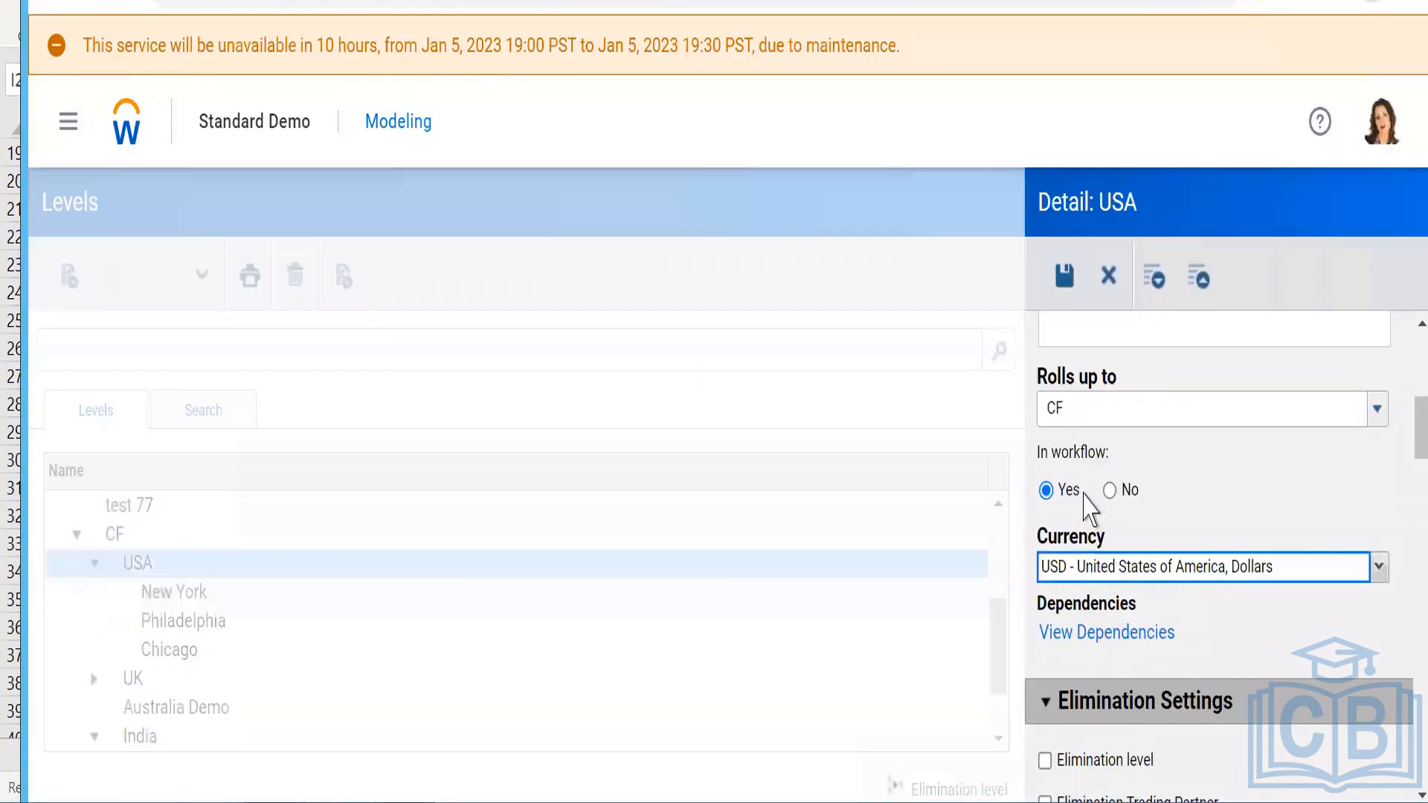
click(1065, 291)
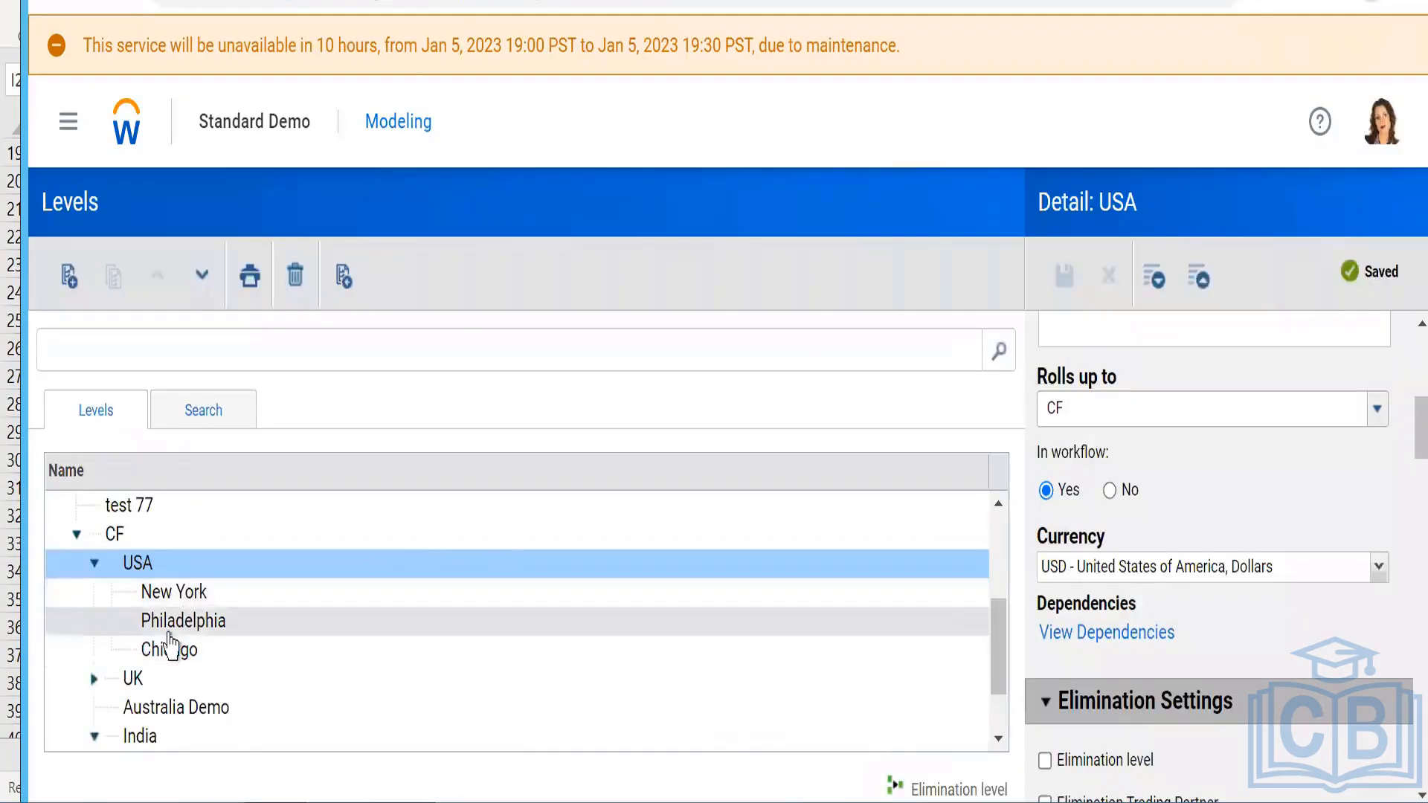
click(169, 602)
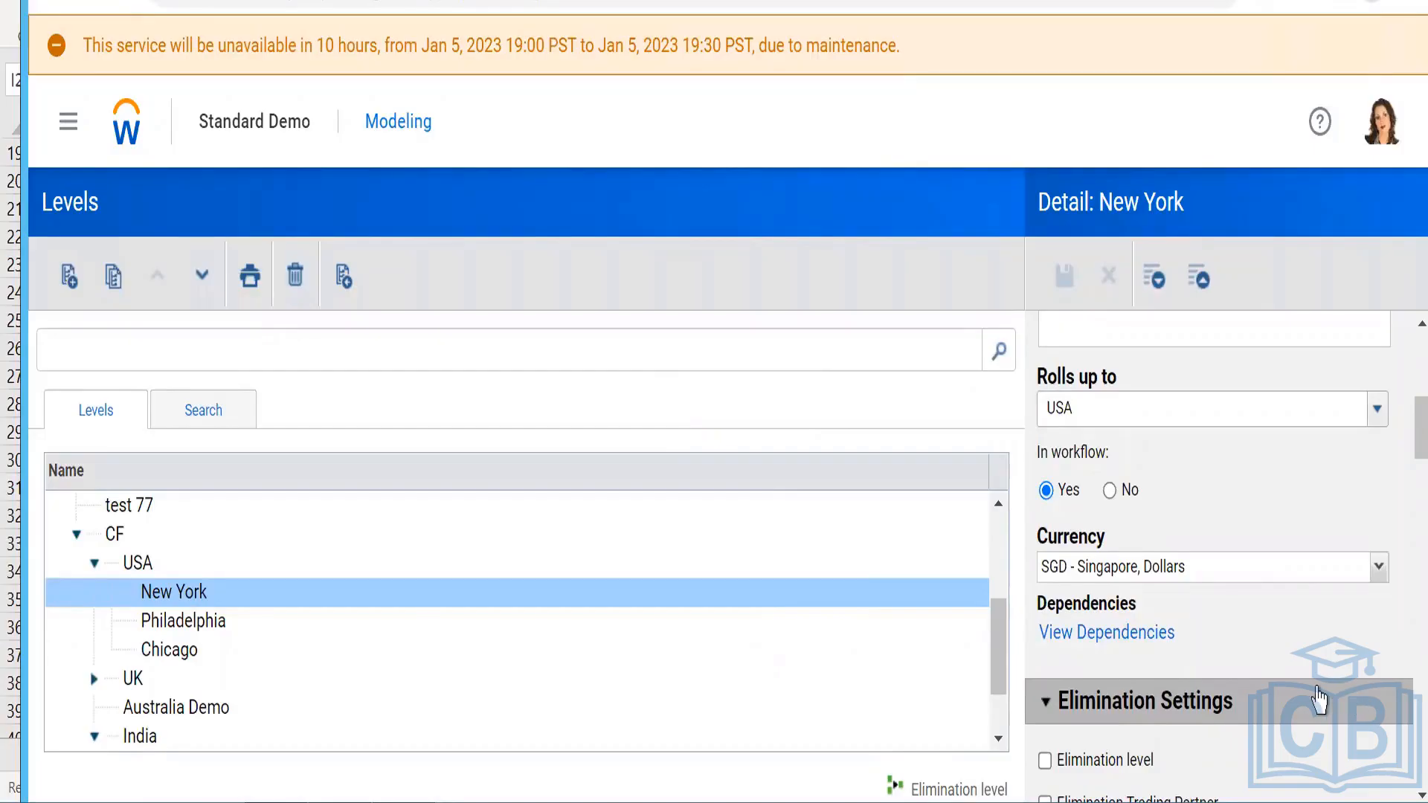
click(195, 627)
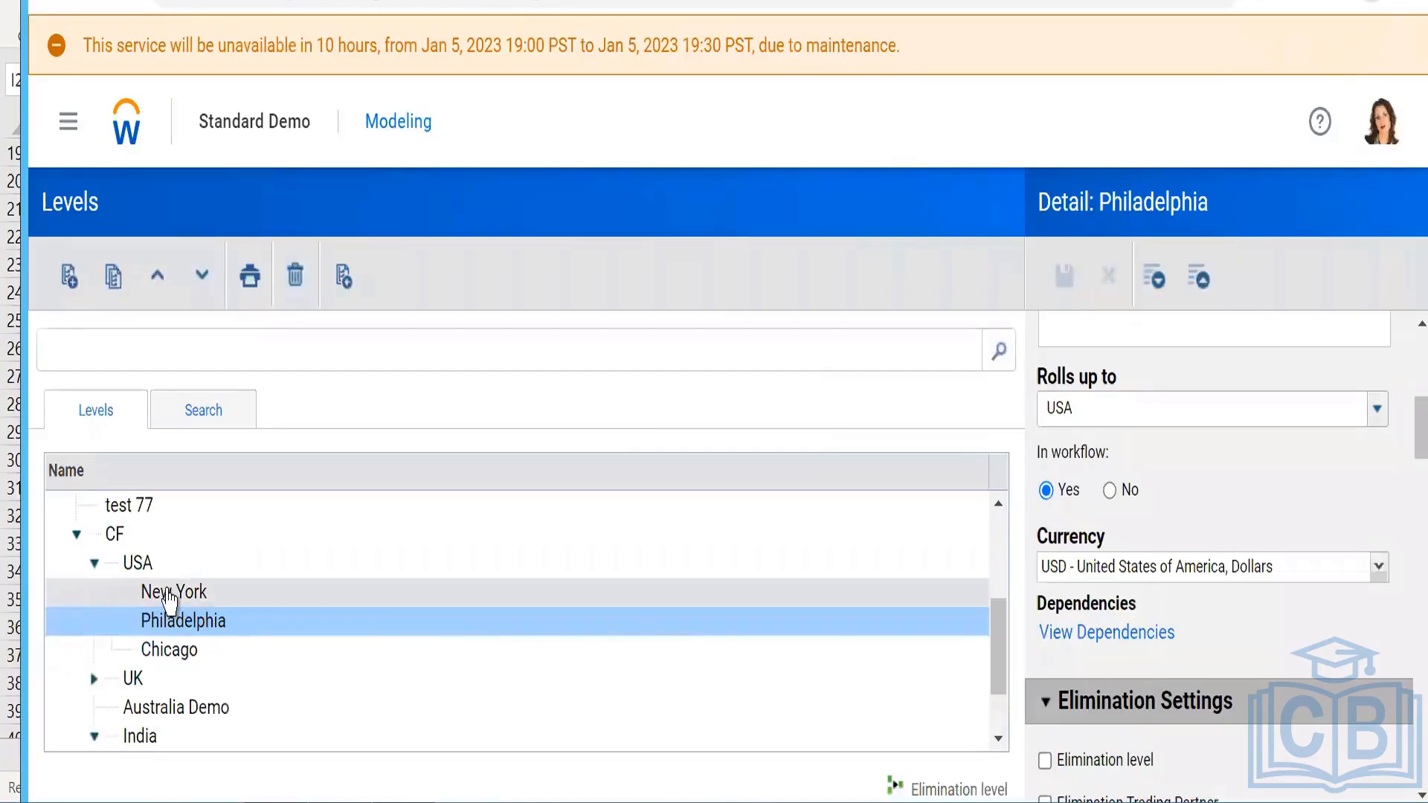
- Set the New York level's currency to USD - United States of America, Dollars, save, and review its level attributes
click(170, 595)
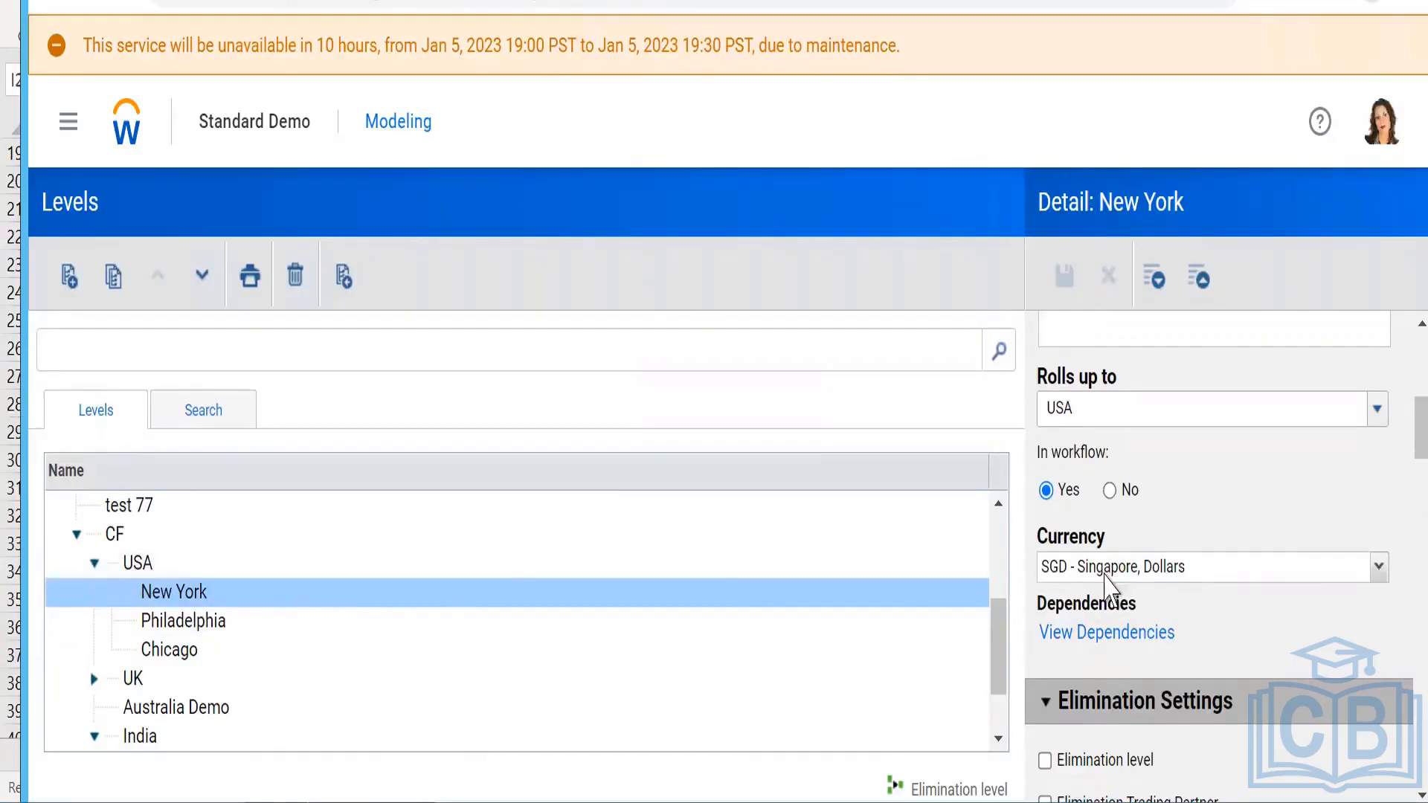
click(1380, 573)
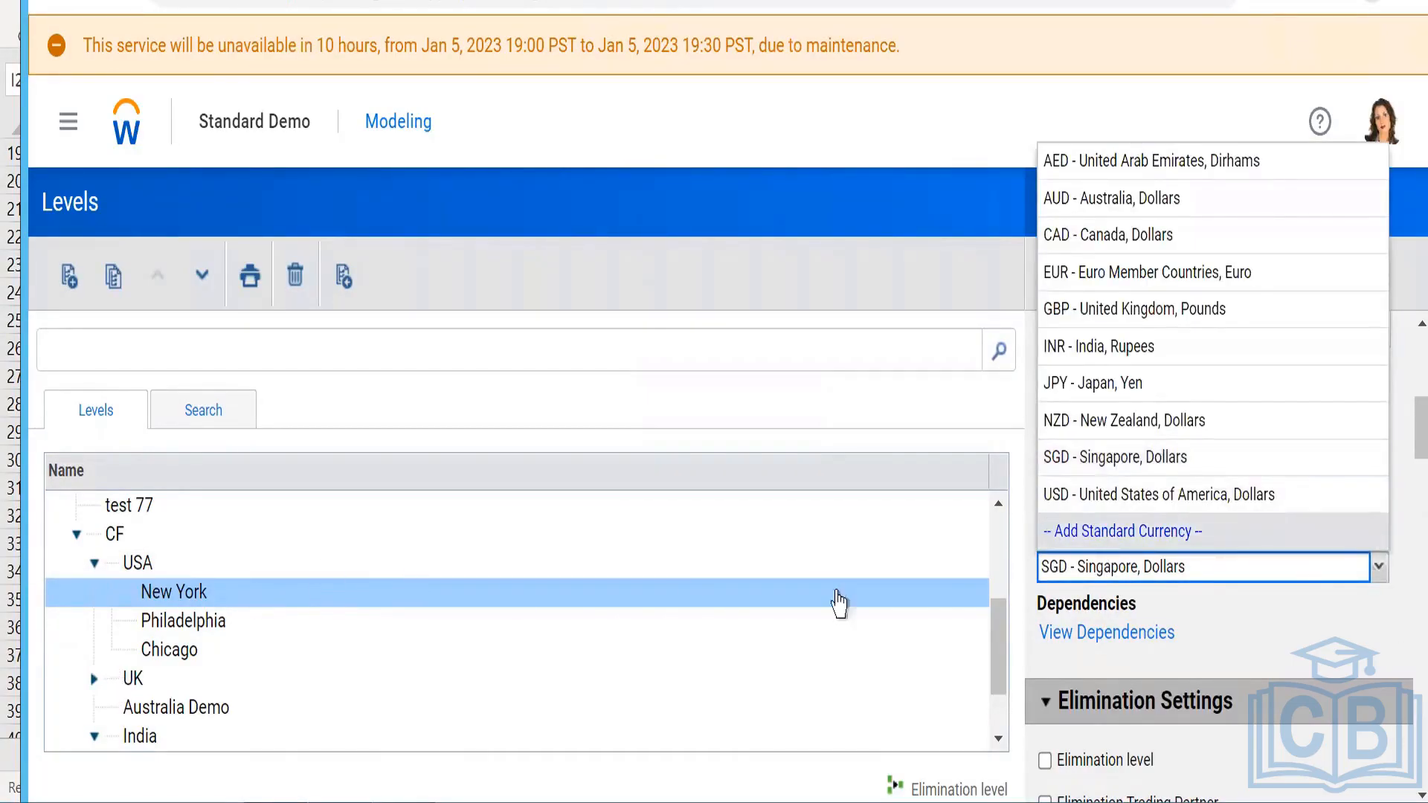
click(1077, 497)
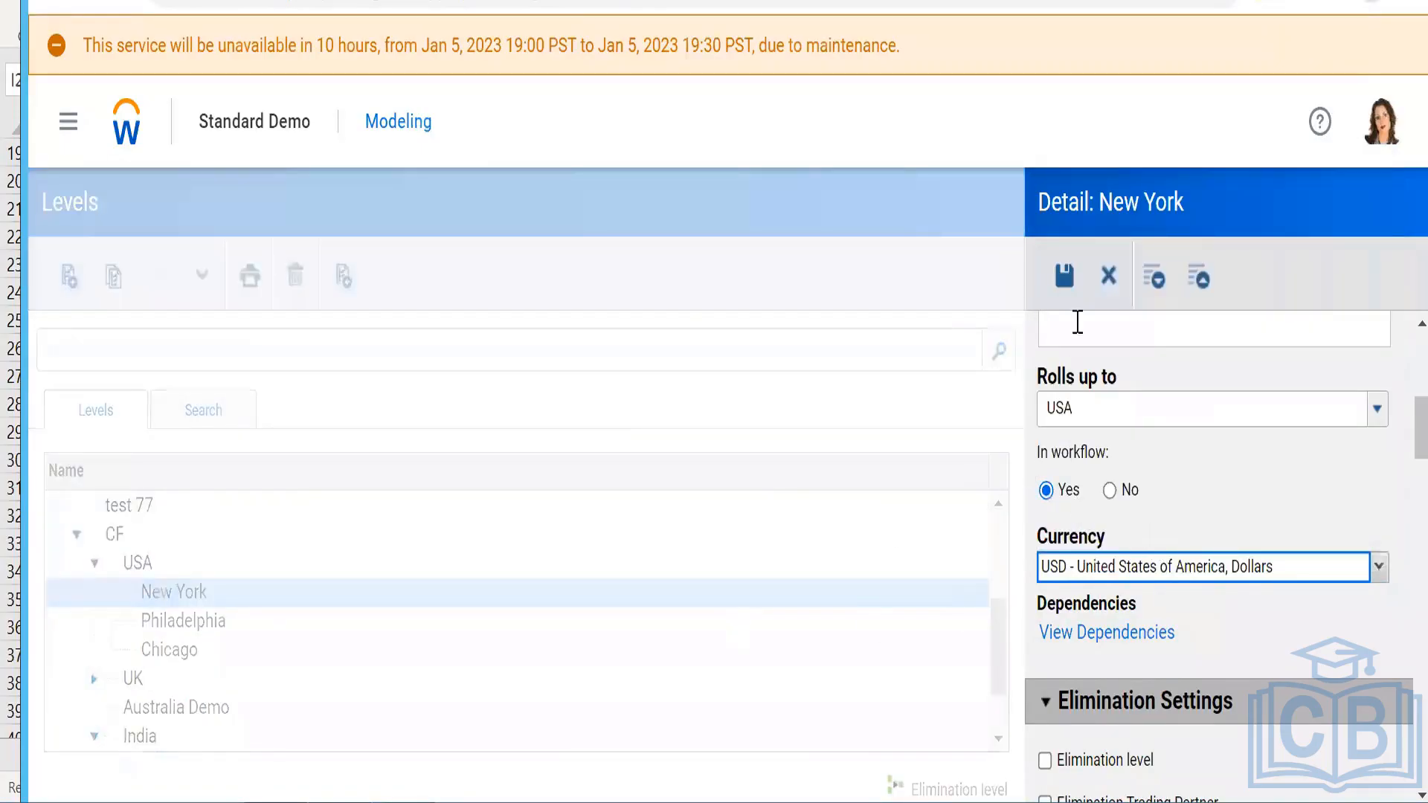
click(1064, 279)
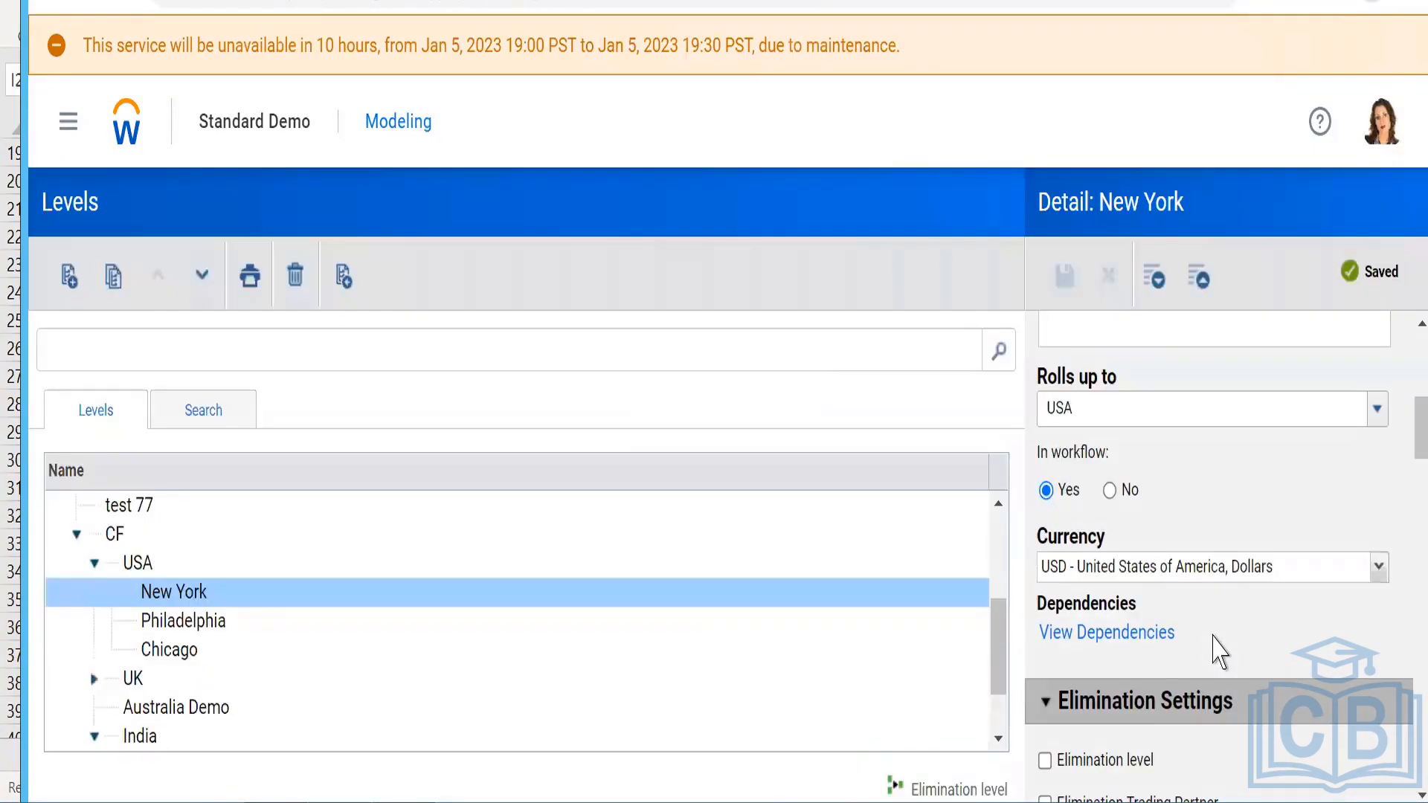
scroll(1217, 649, down, 5)
scroll(1220, 647, down, 4)
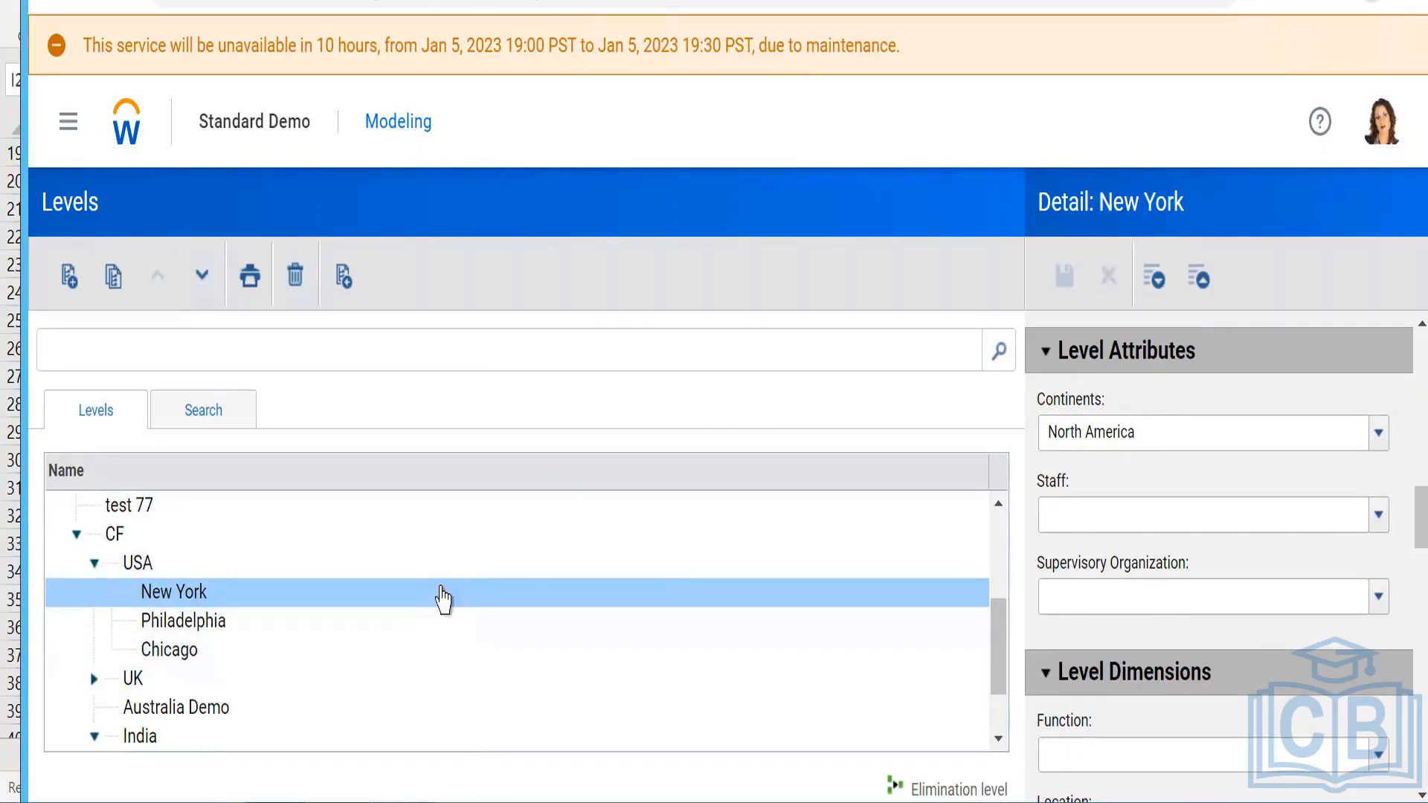
- Switch to the Excel workbook and review the Levels store table, the Currency notes and the Continents list on the Attributes sheet
click(446, 802)
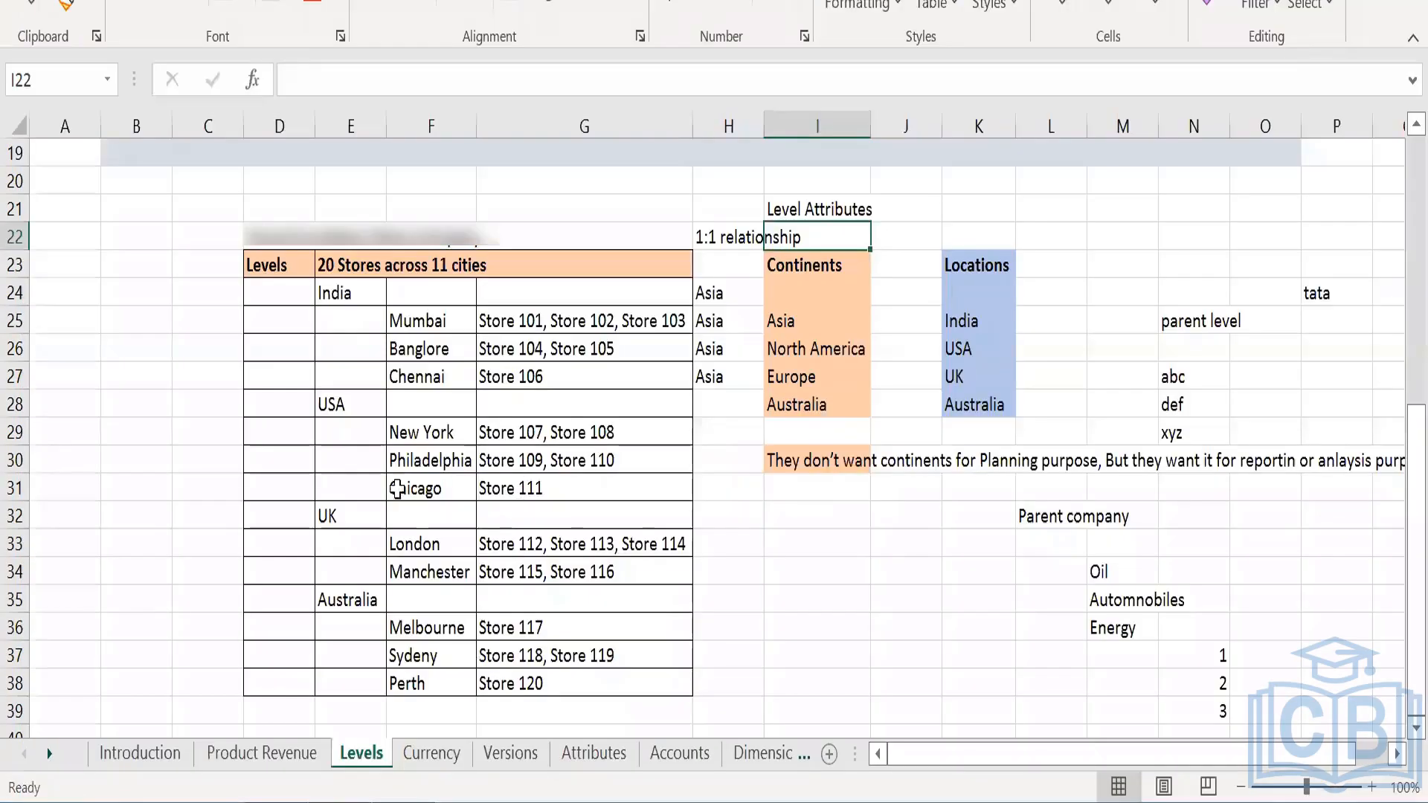
drag(275, 263, 483, 711)
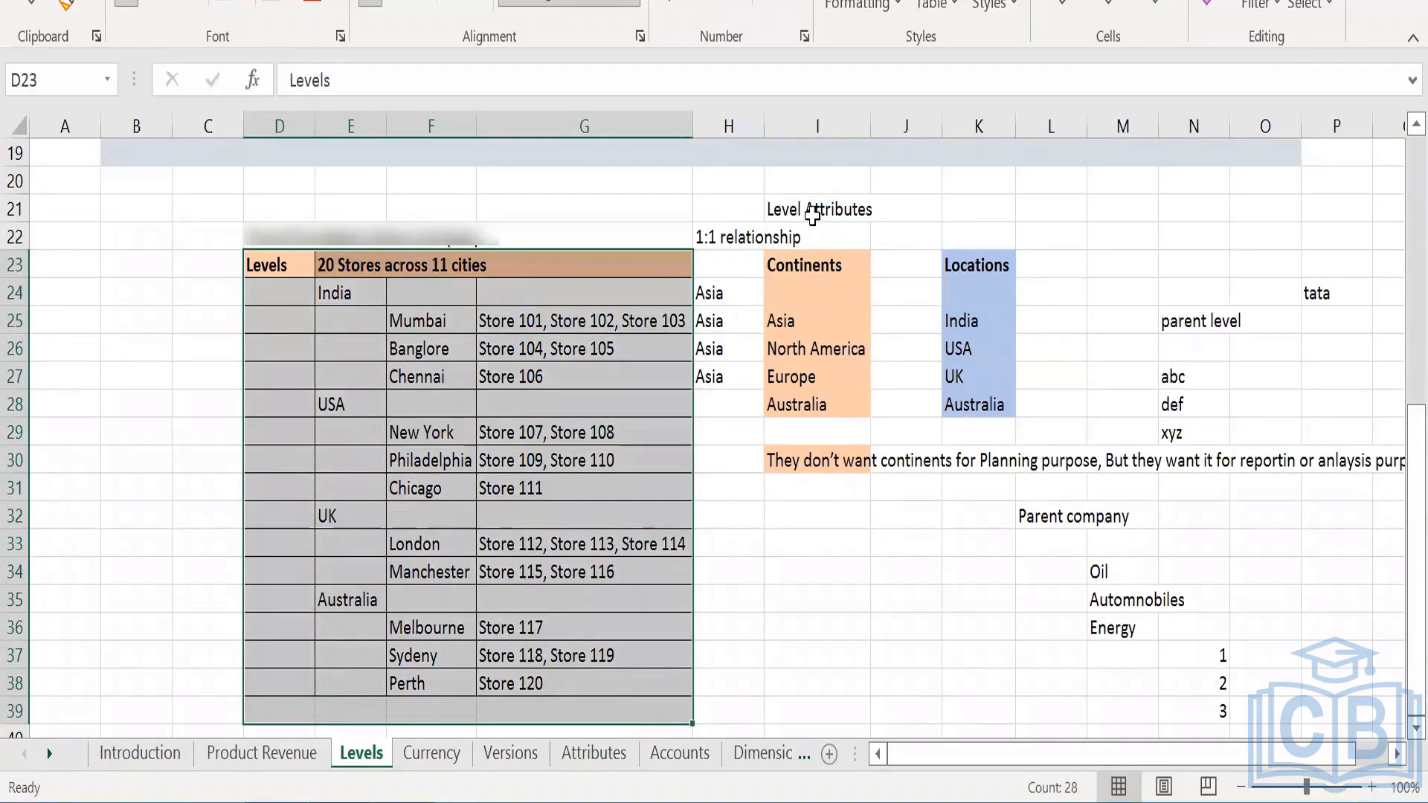
click(813, 215)
click(416, 757)
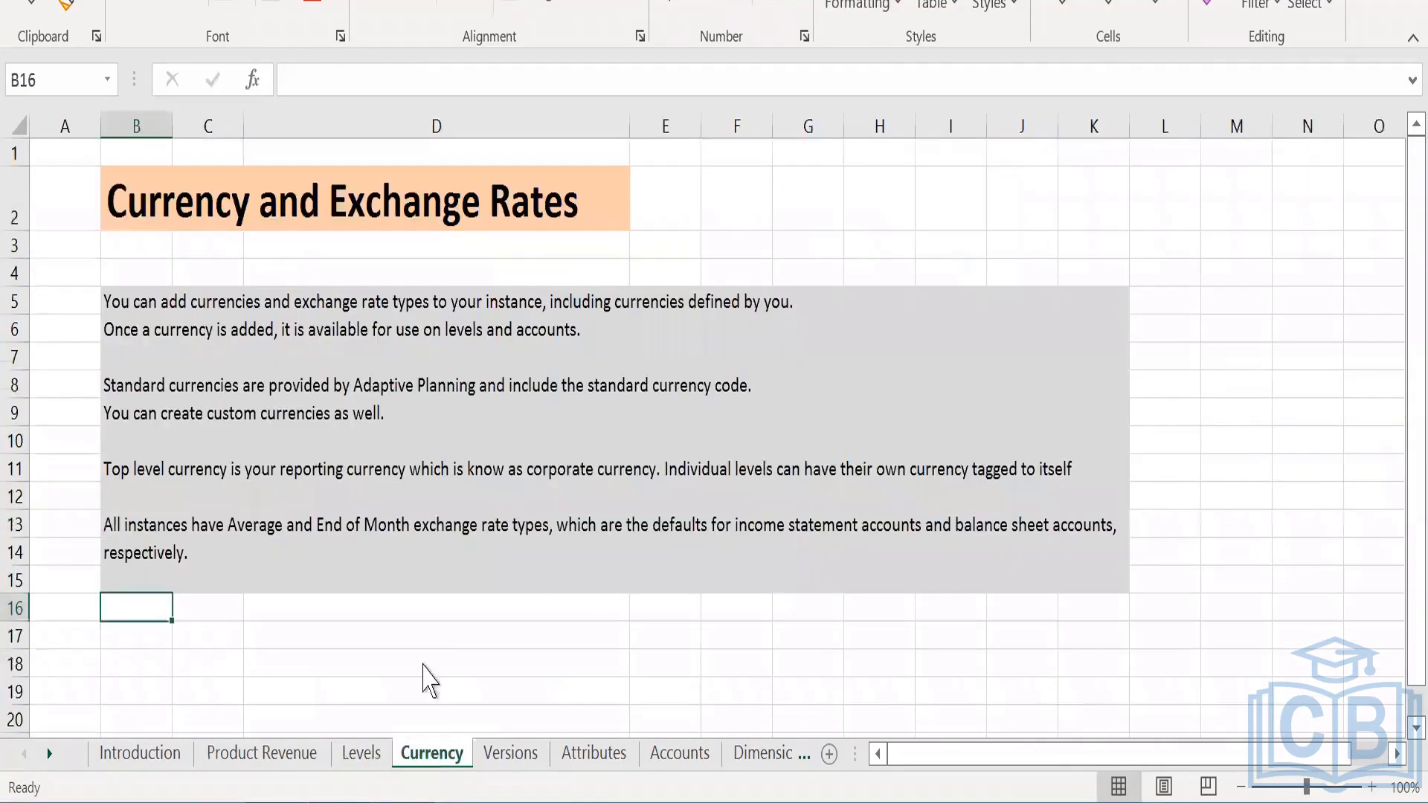
click(590, 755)
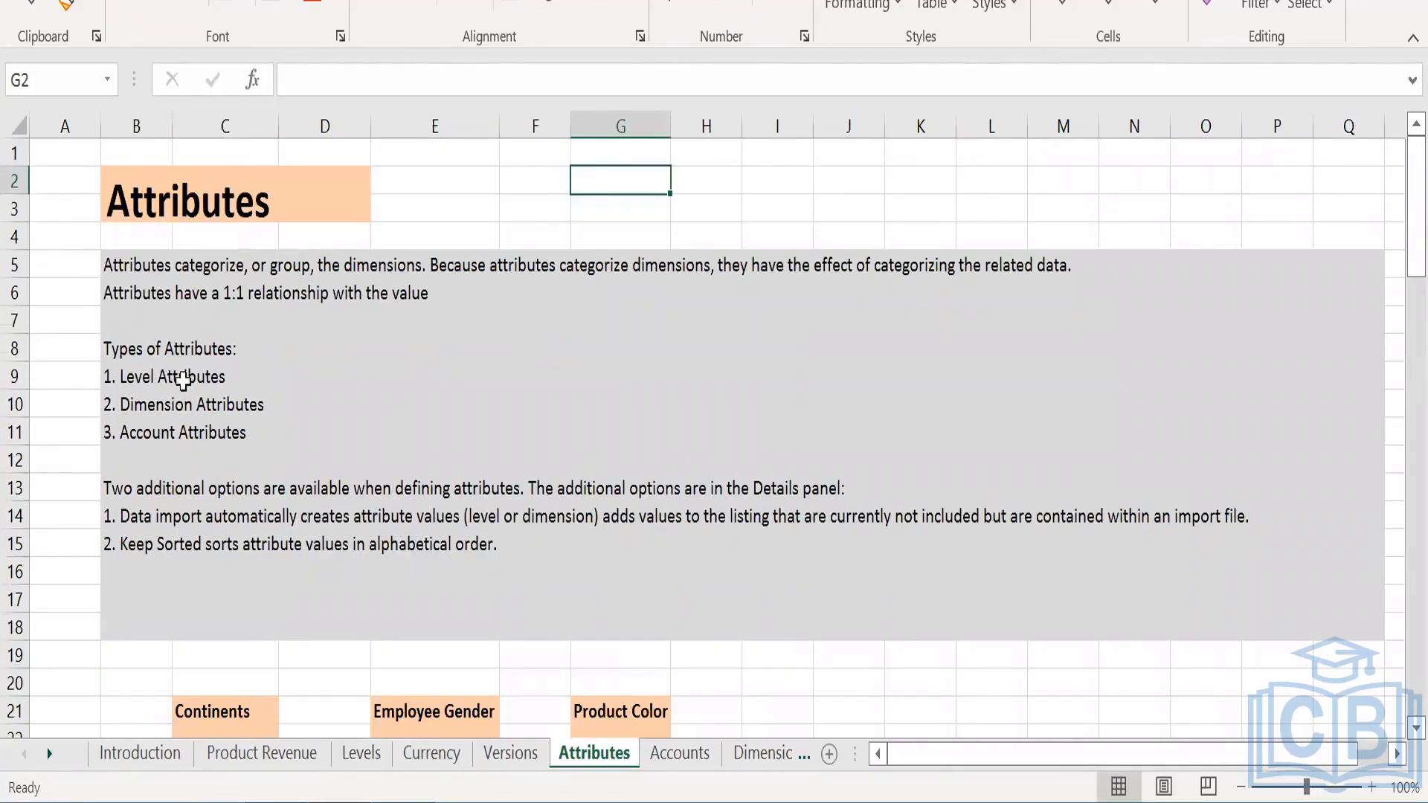
scroll(296, 616, down, 2)
drag(202, 530, 212, 681)
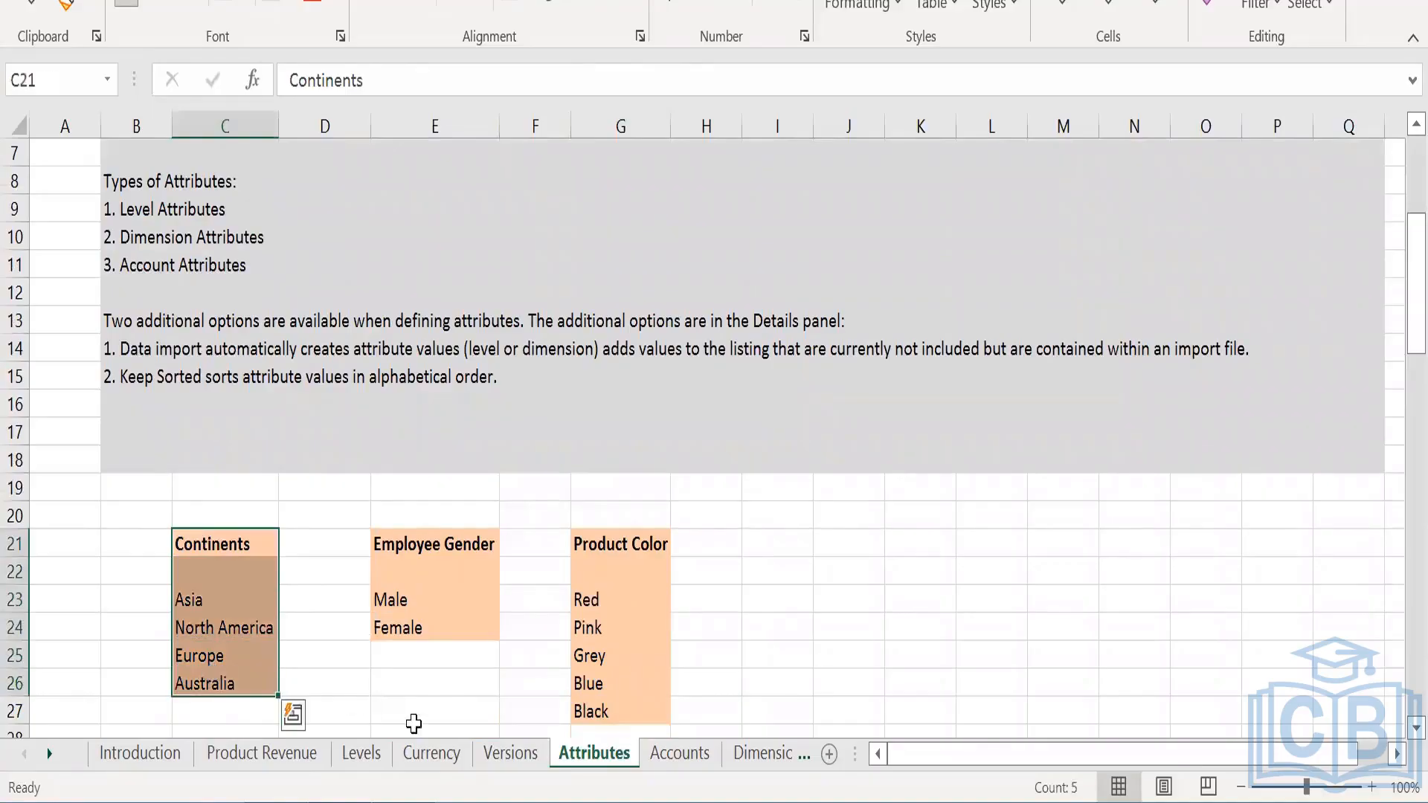
- Return to the Levels sheet and review the note on the continents' reporting purpose and the Asia entries beside India's levels
click(448, 754)
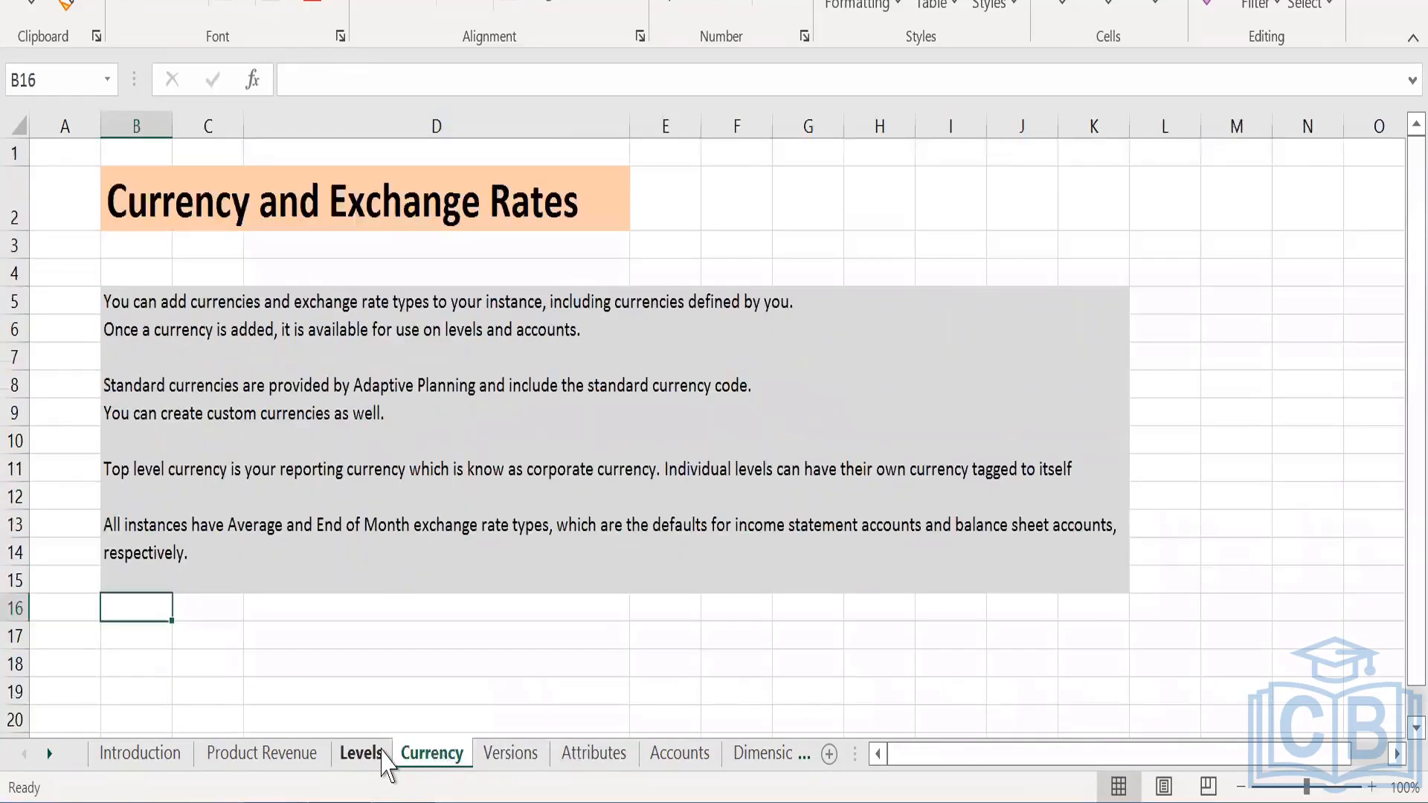
click(362, 754)
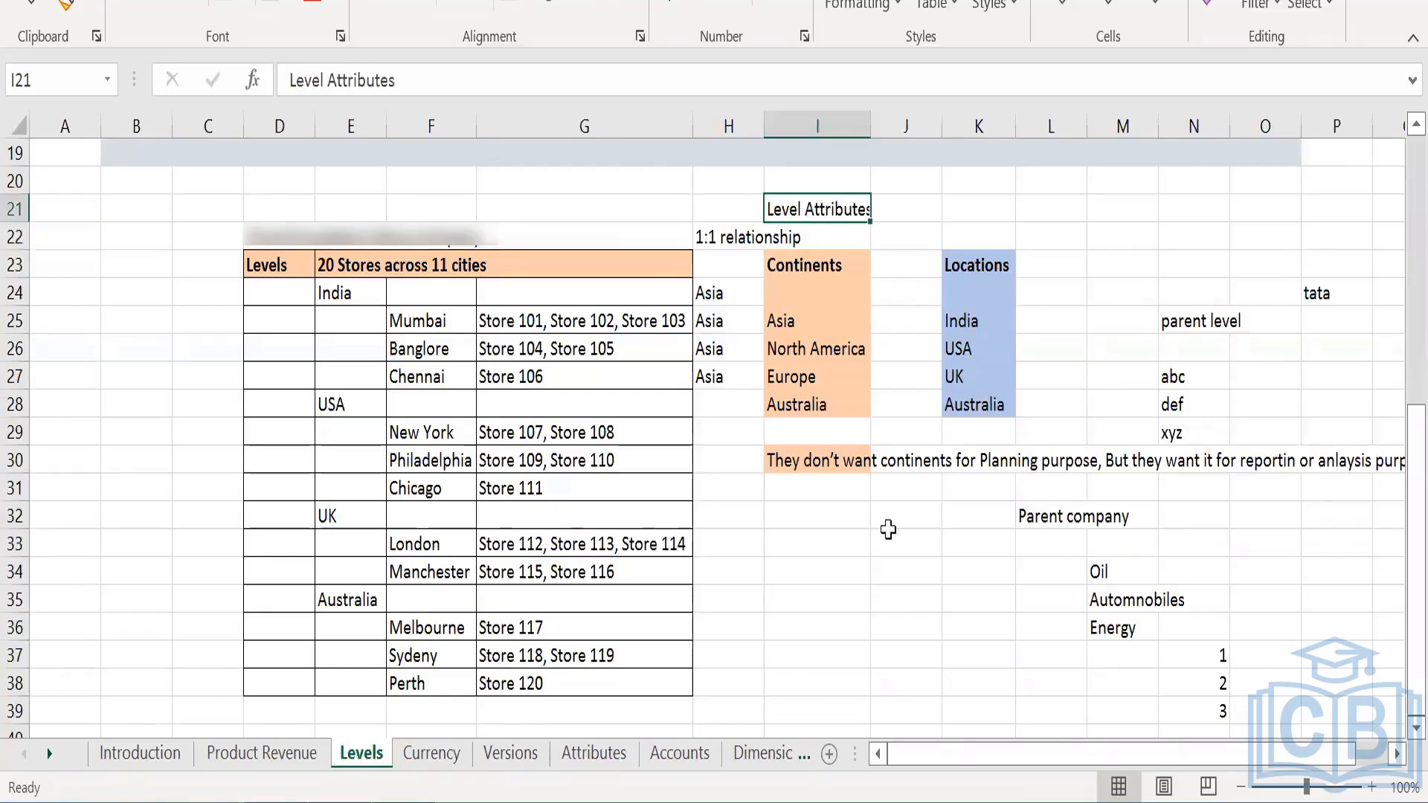
click(795, 456)
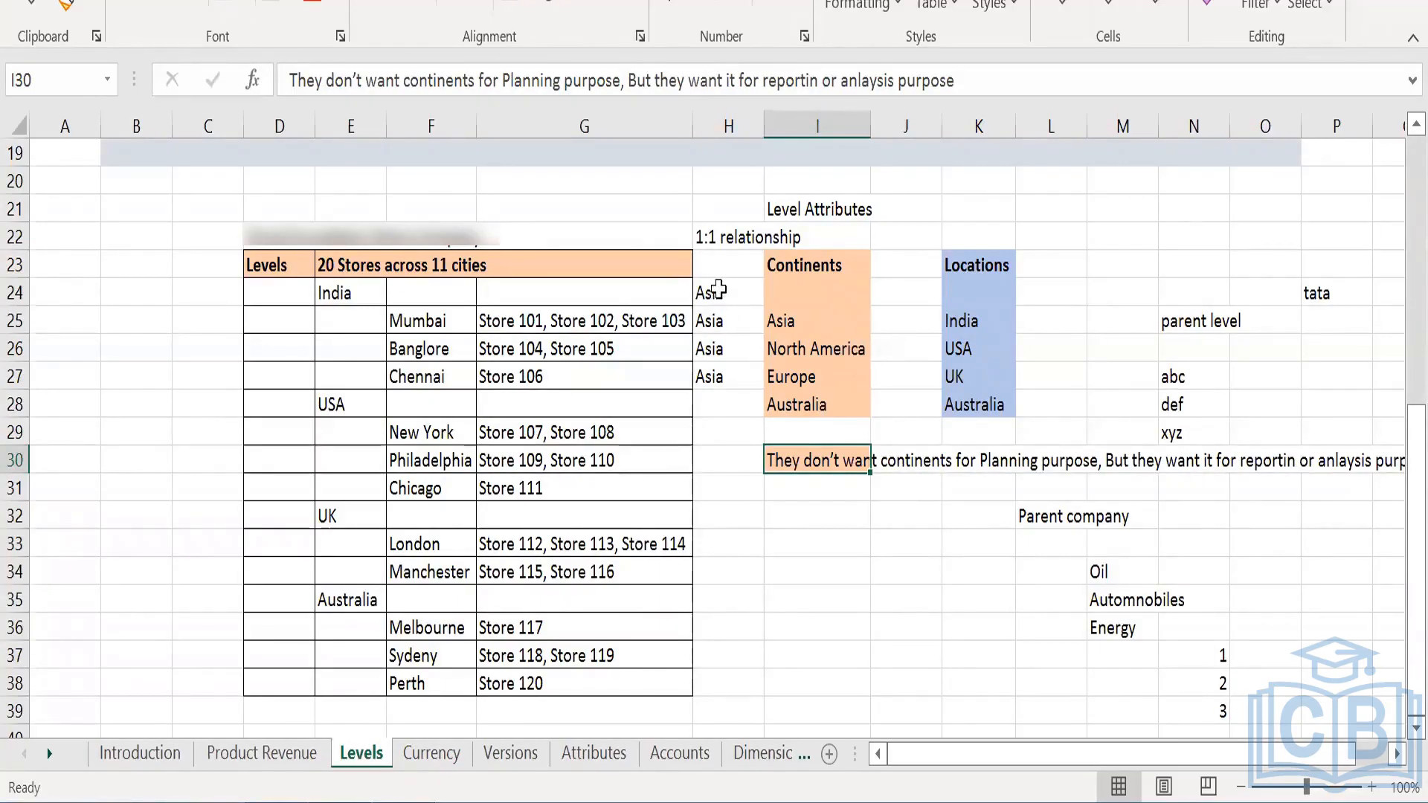
drag(718, 290, 717, 347)
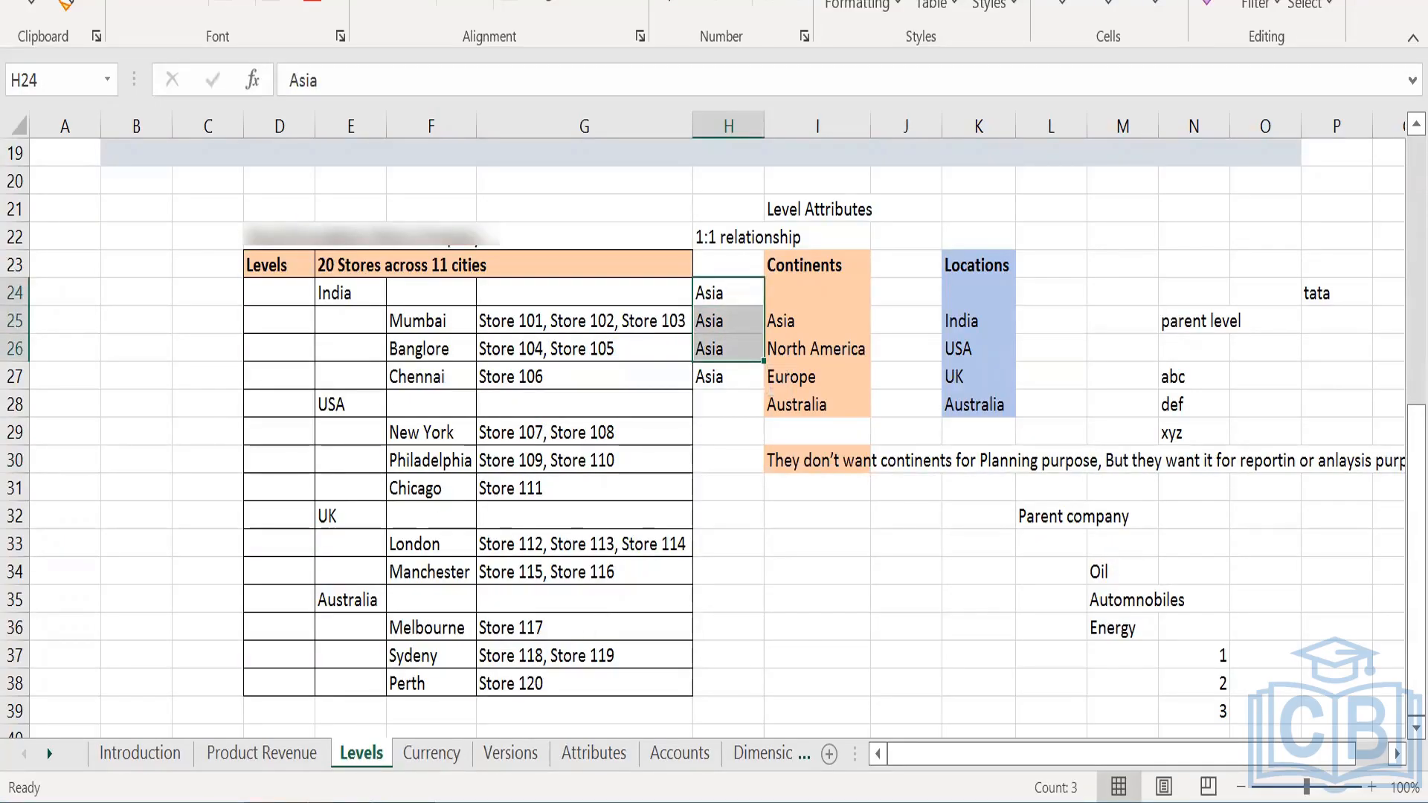
- Switch back to Workday Adaptive Planning and show the Levels page with the New York level's details
key(alt+Tab)
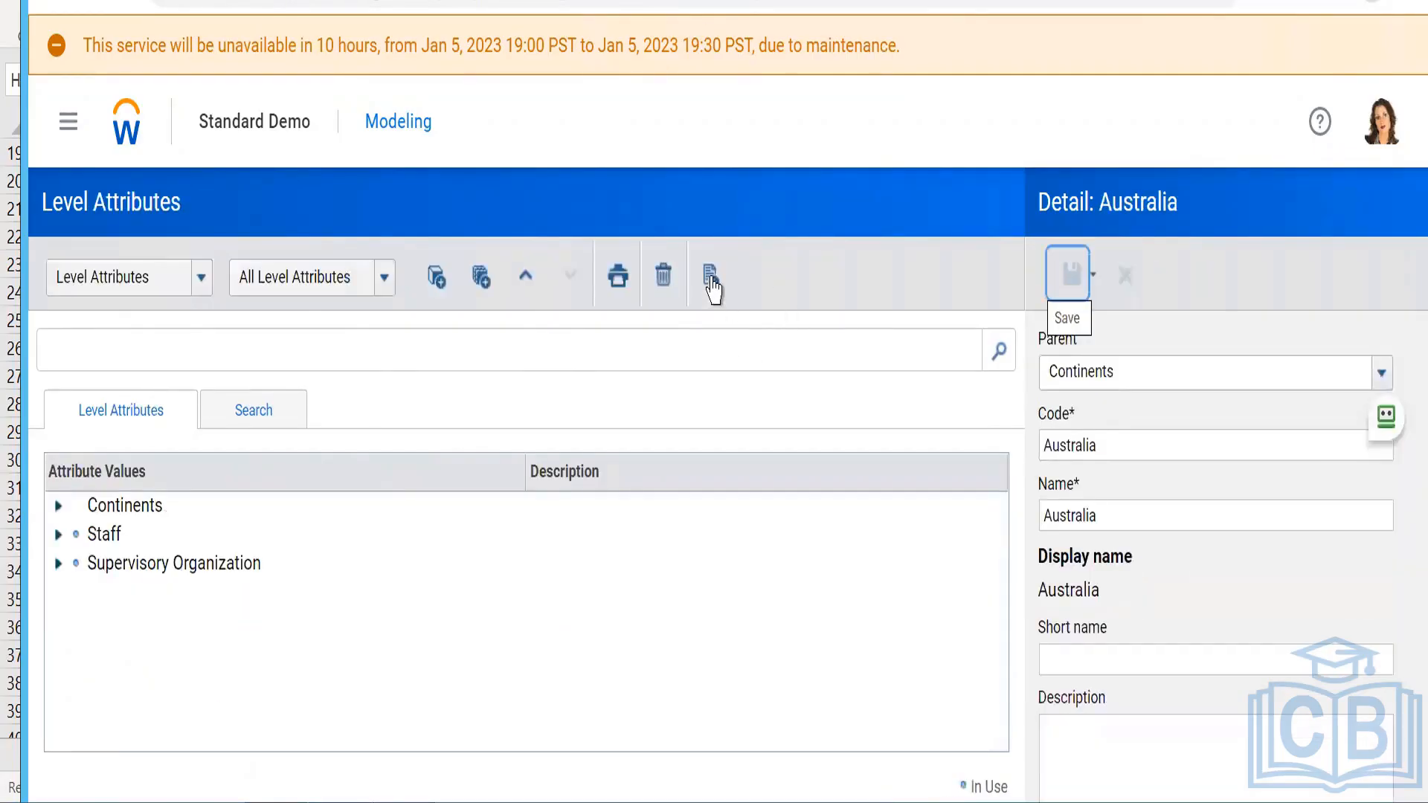
click(710, 281)
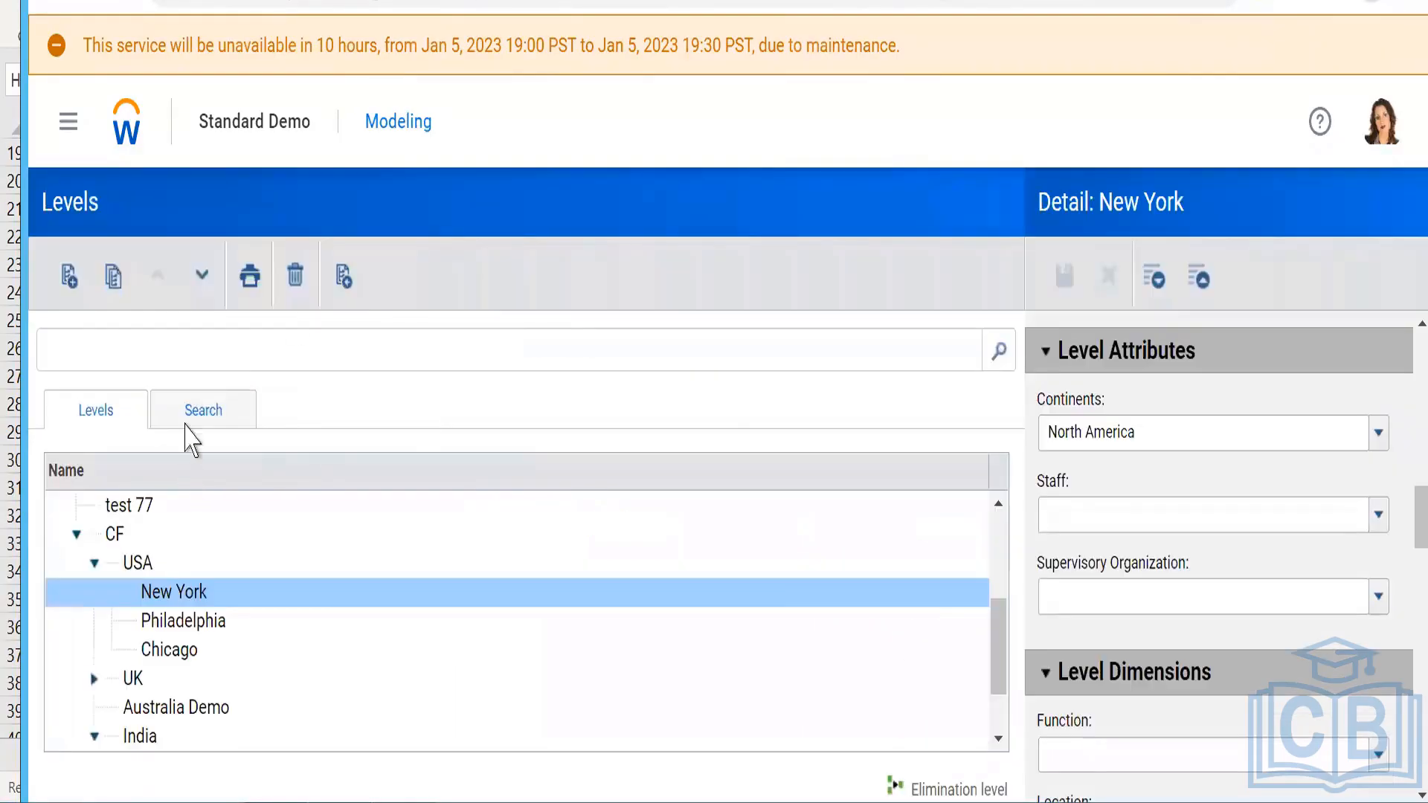
- Open the structure import for level attributes, download its template and open LevelAttributes.xlsx in Excel for editing
click(343, 277)
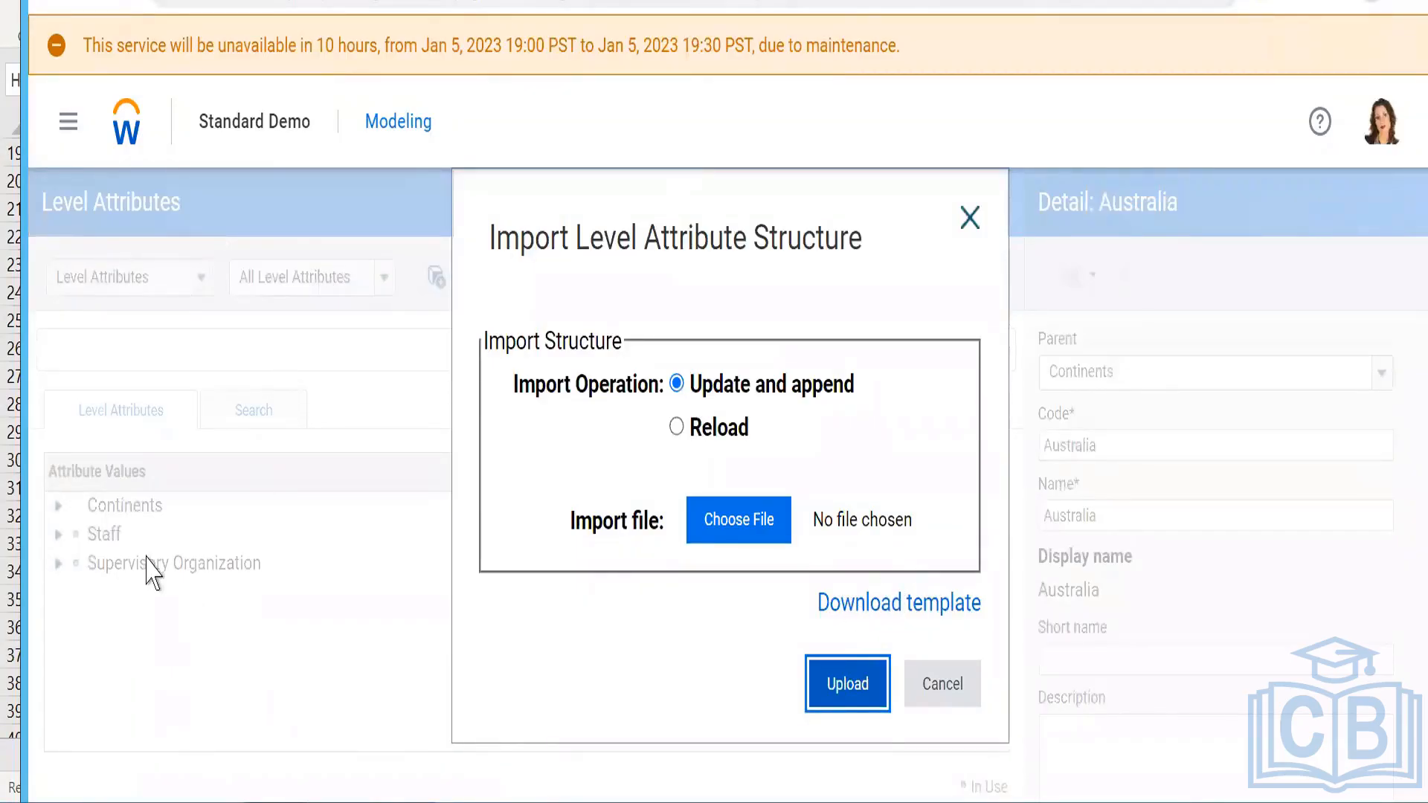
click(872, 610)
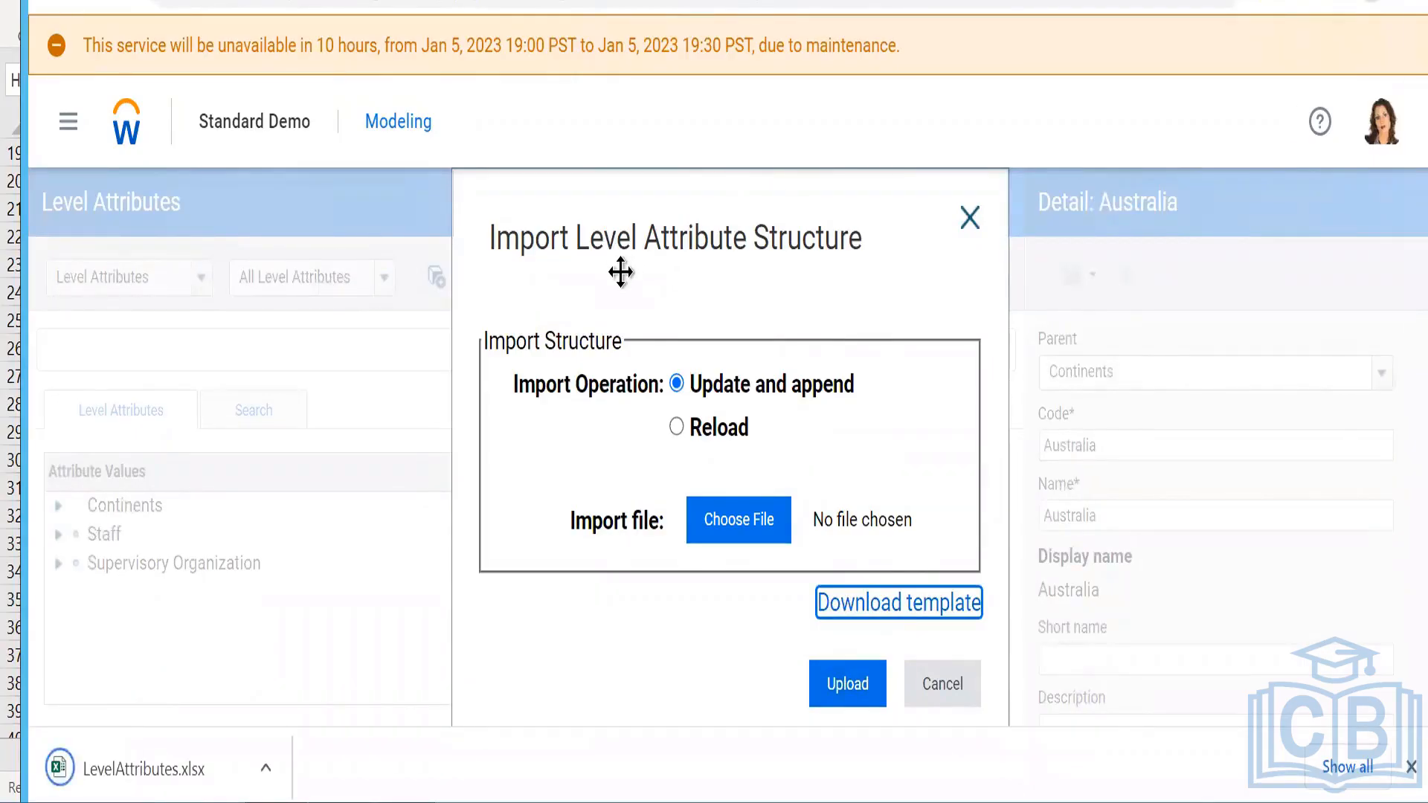
click(132, 748)
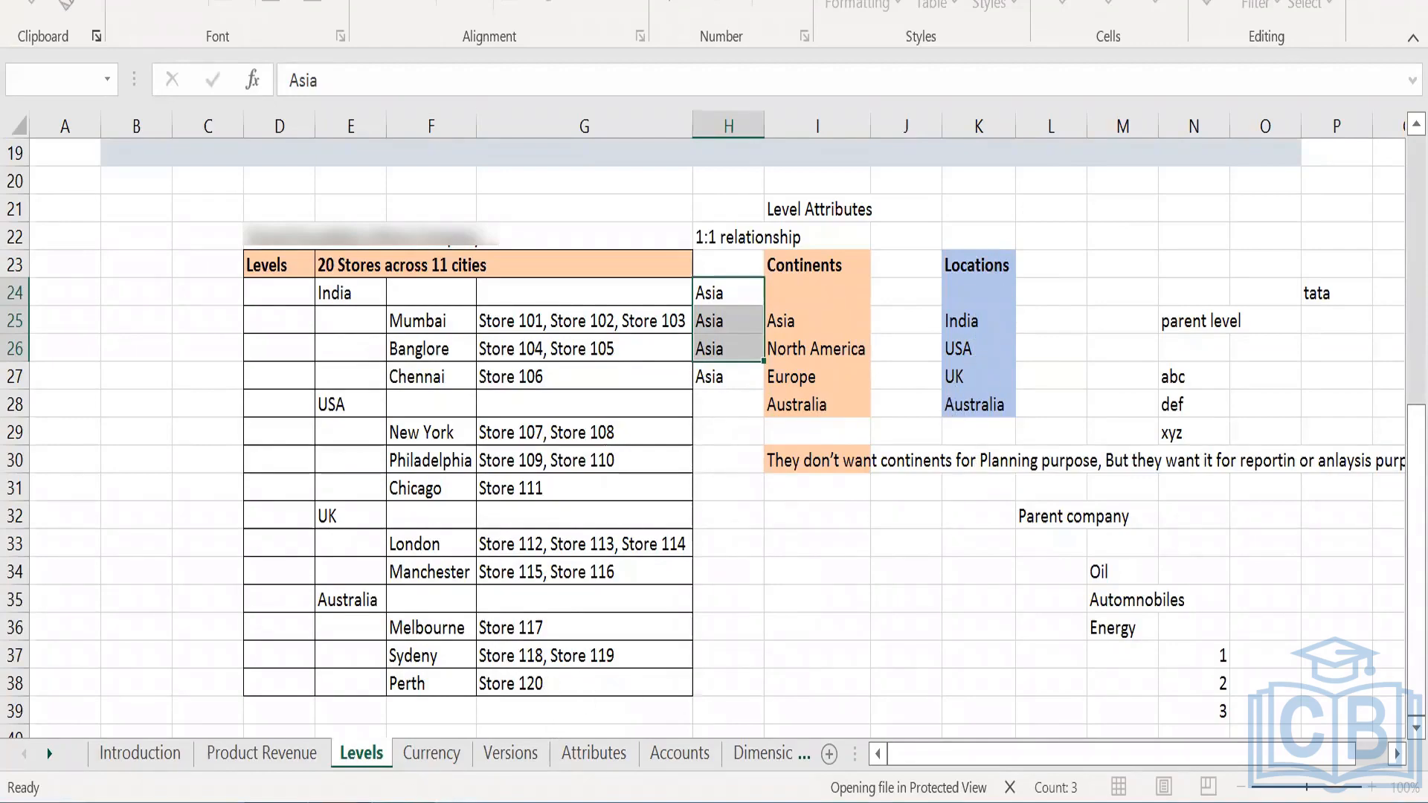
click(350, 682)
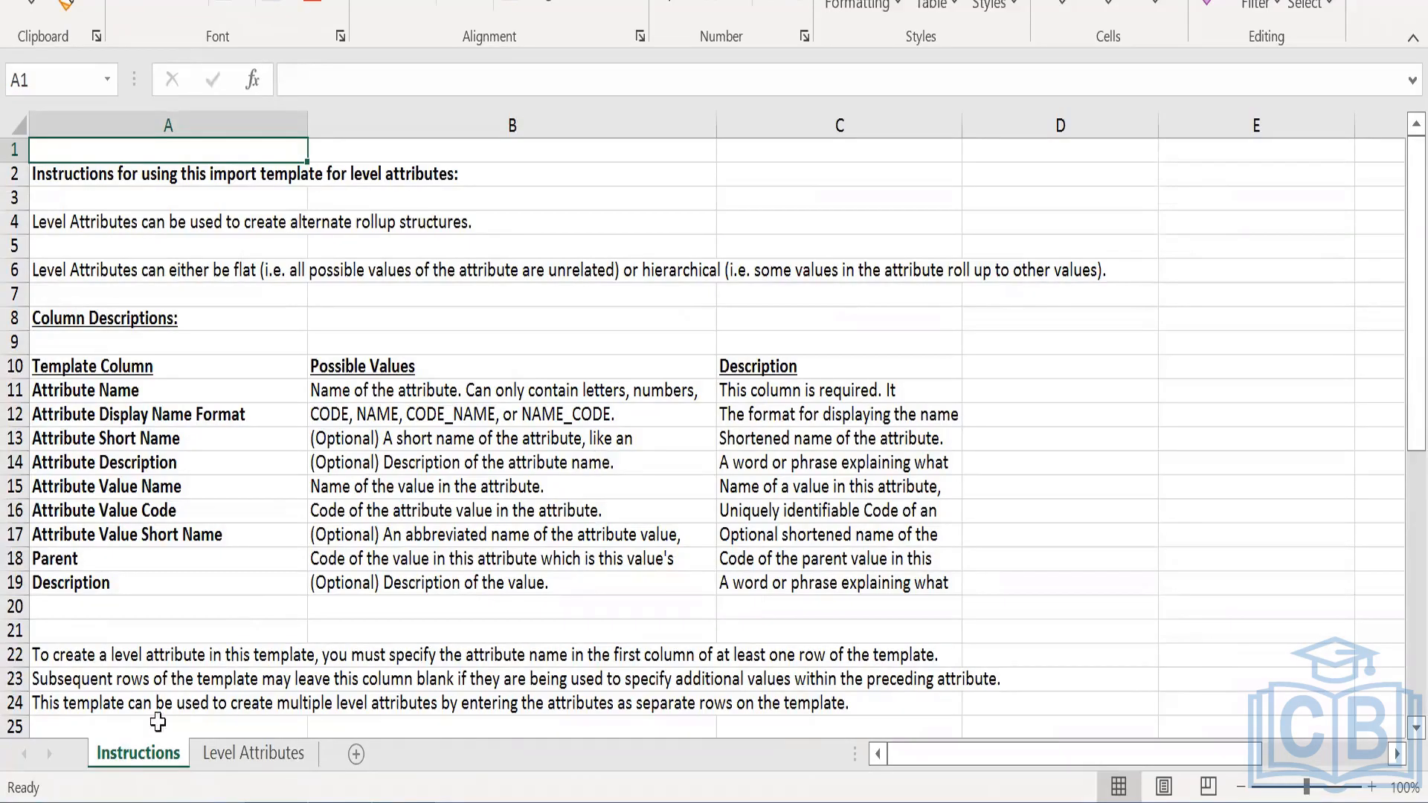
- Show the Level Attributes sheet and examine its display name format, short name, value name and attribute name columns
click(235, 759)
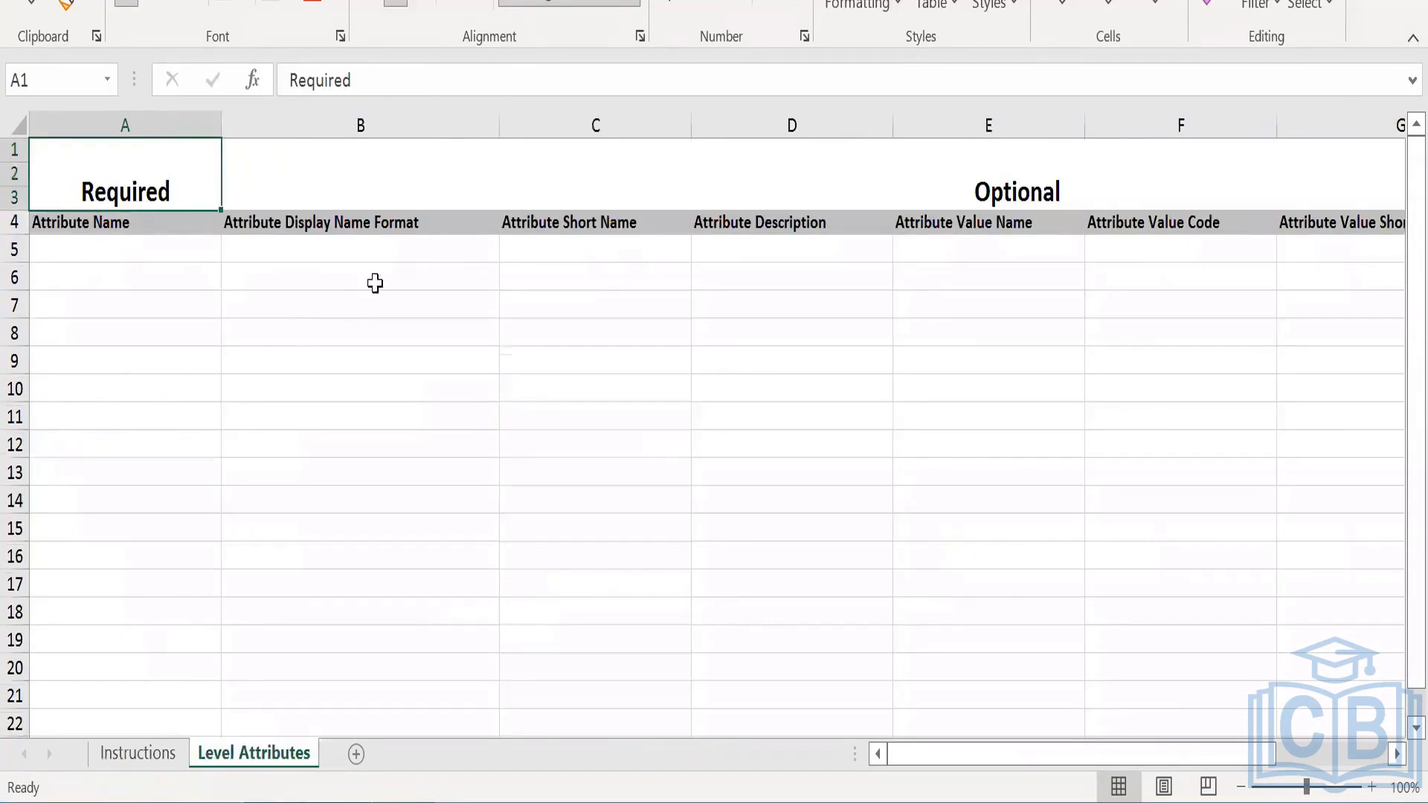
click(413, 119)
click(590, 119)
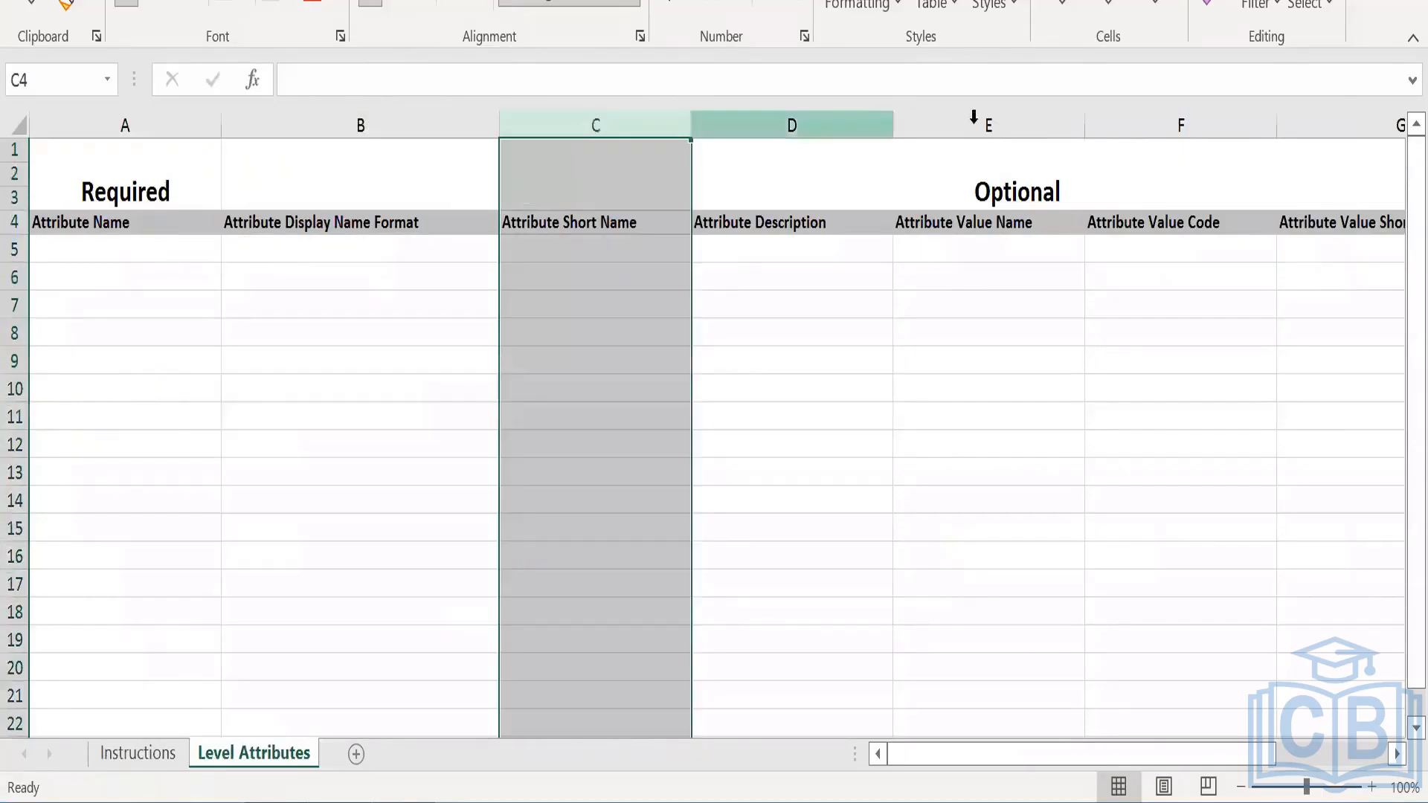
click(992, 119)
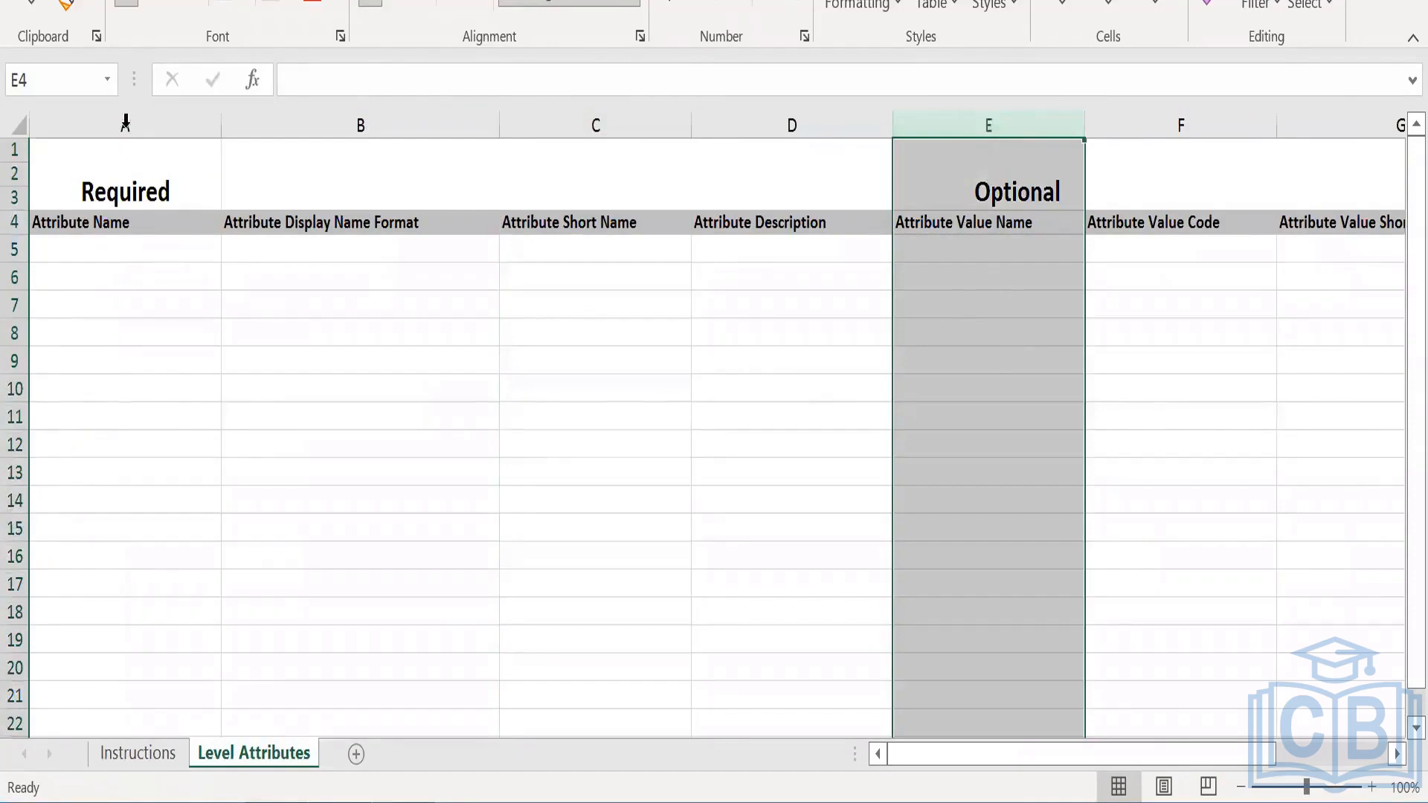
click(125, 123)
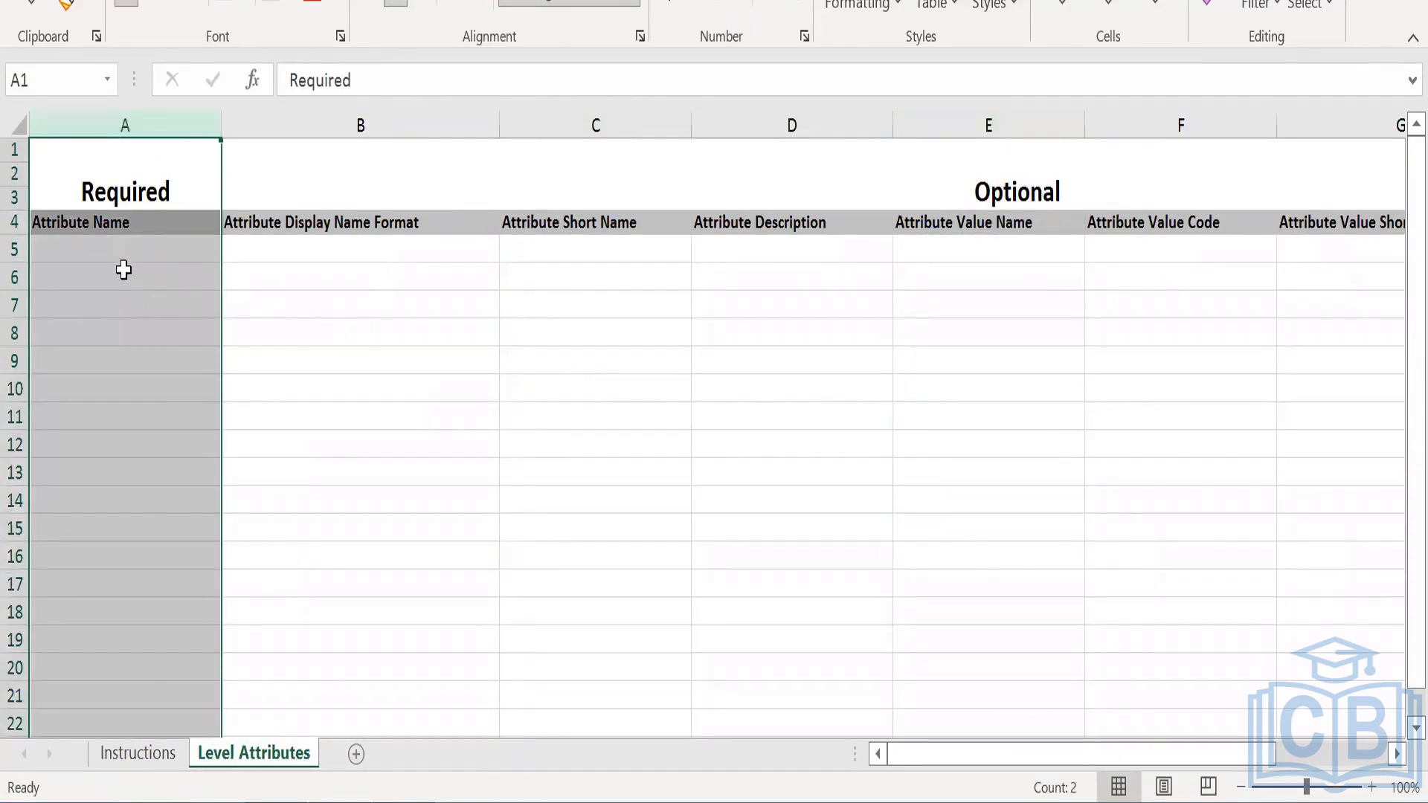
- Enter Employee Gender as the attribute name in A5 and North America as the display name format in B5
click(79, 246)
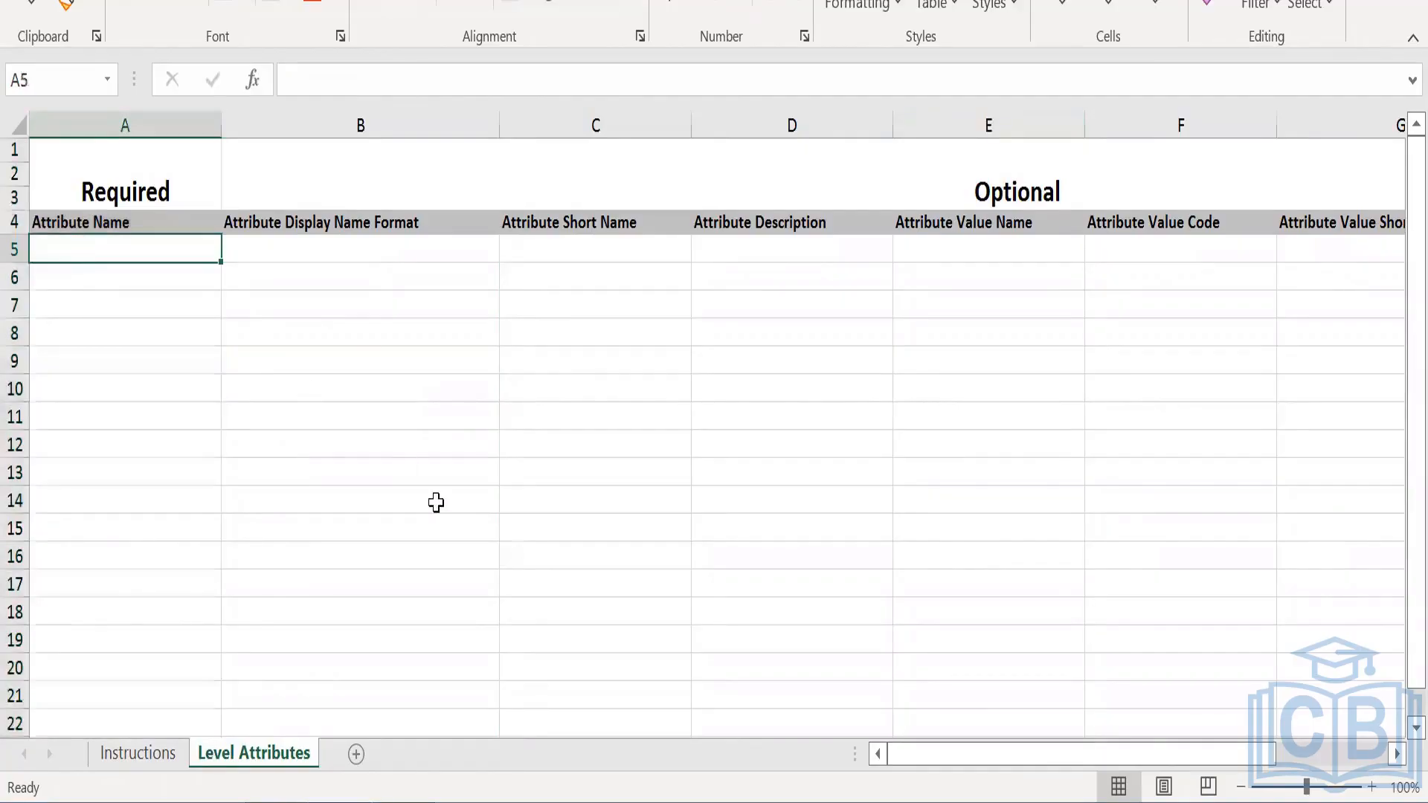
text(Employee Gender)
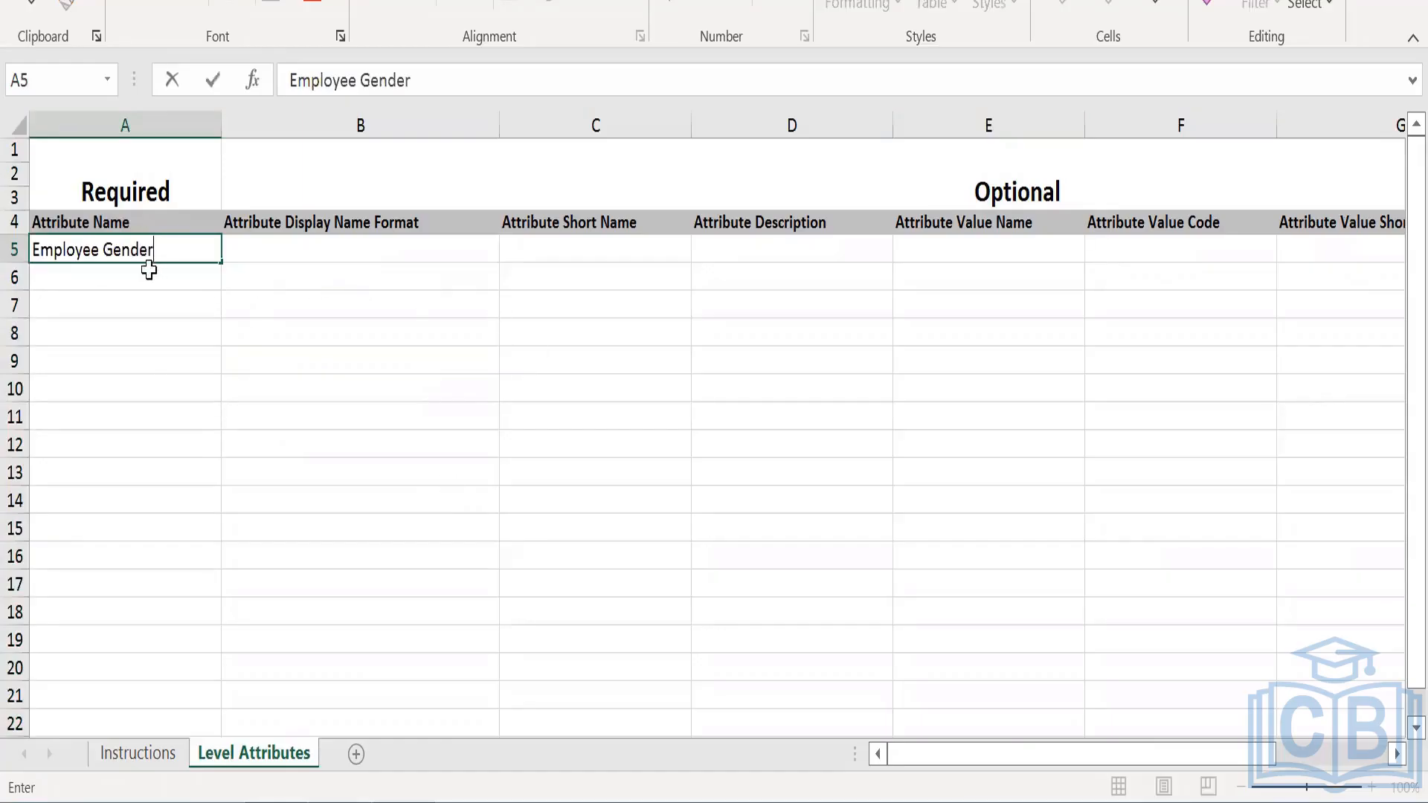
click(287, 250)
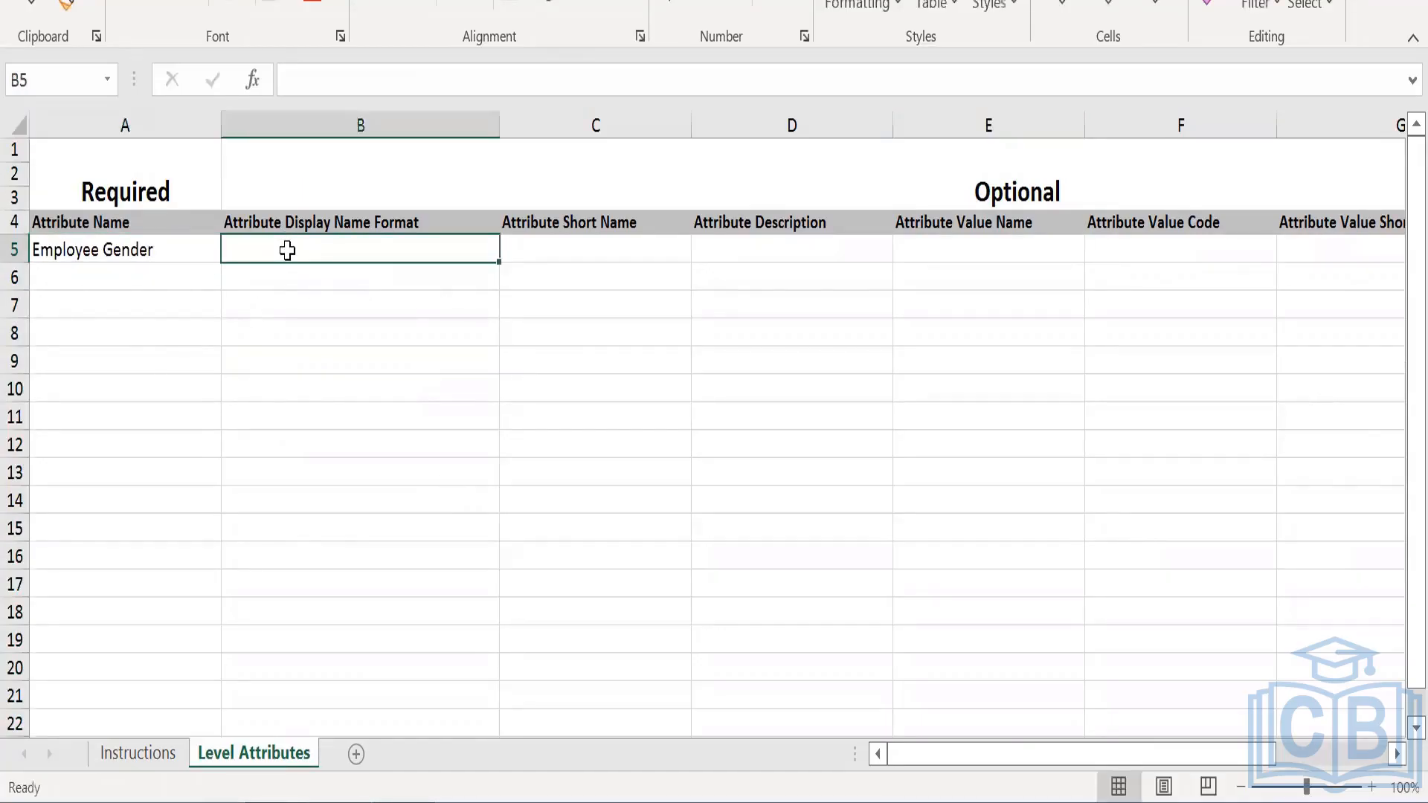
text(North America)
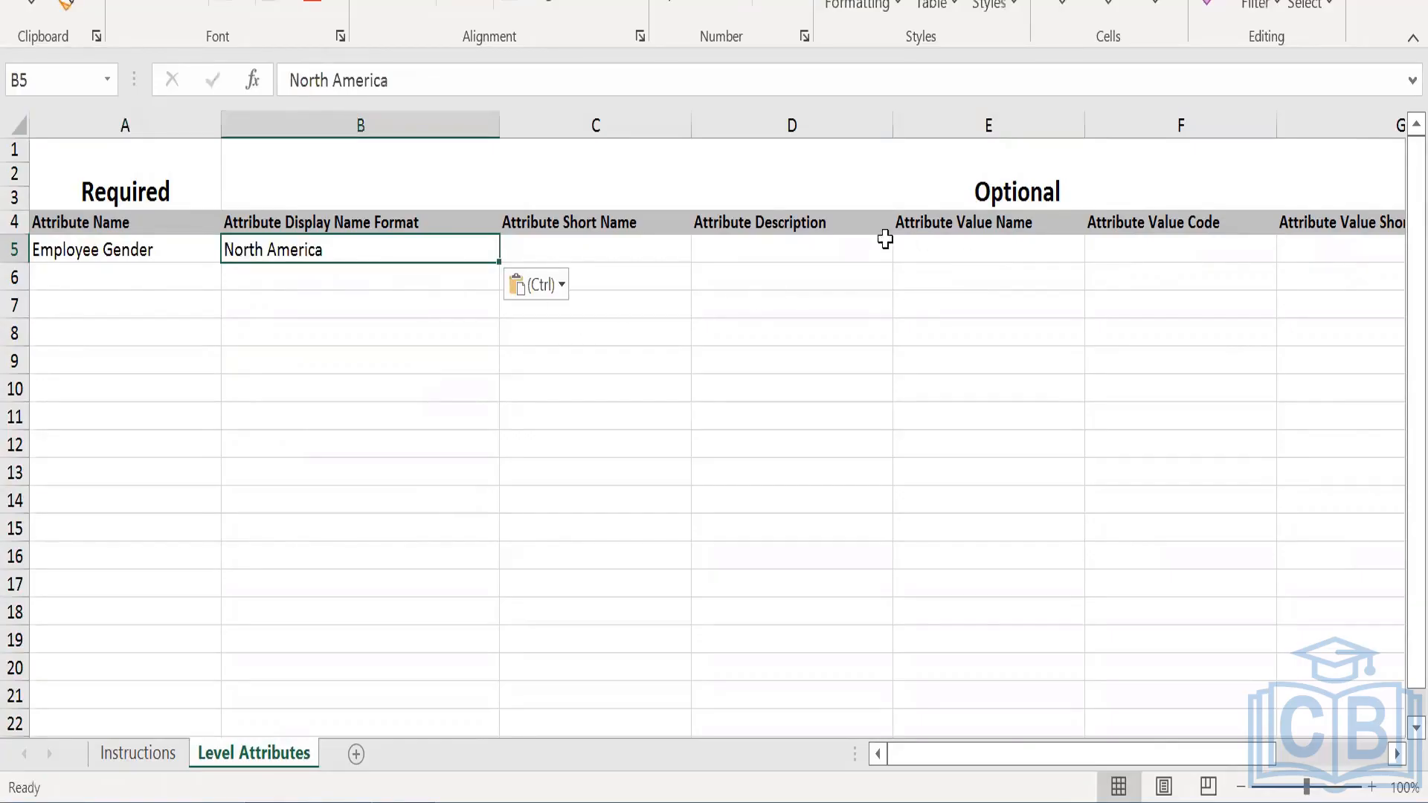
- Enter Male and Female as attribute value names in cells E6 and E7
click(951, 280)
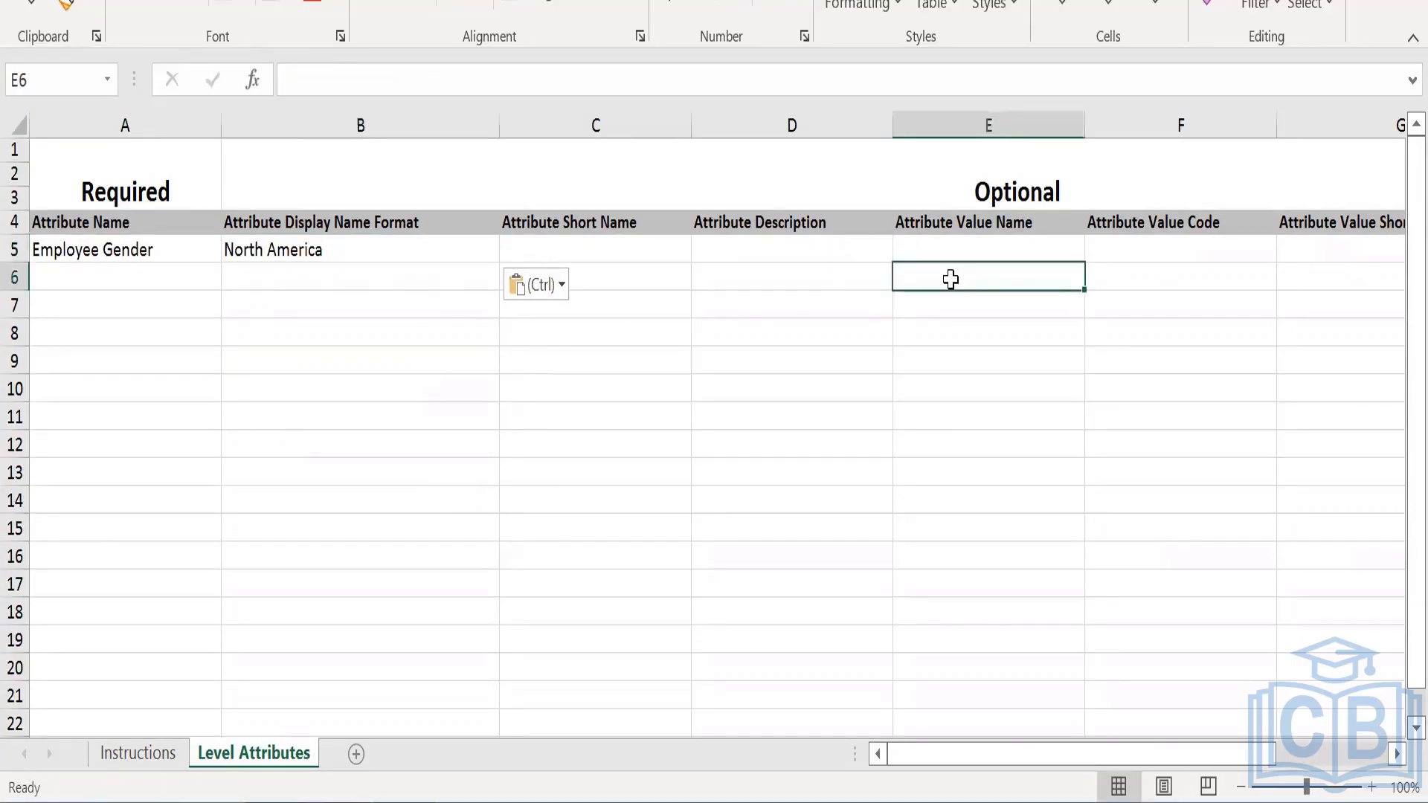
text(Male)
key(Return)
text(G)
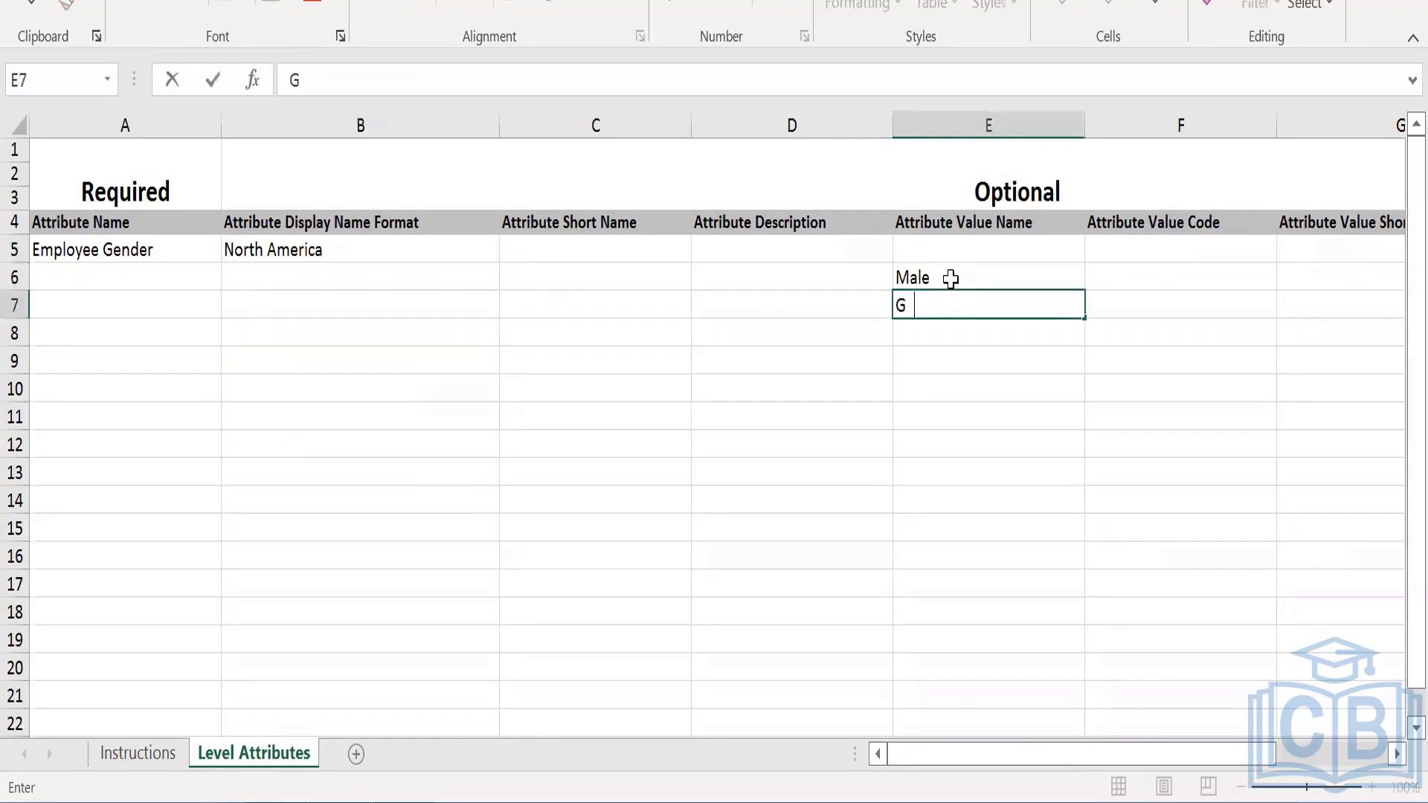
text(ende)
key(BackSpace)
key(BackSpace)
key(BackSpace)
text(fem)
text(emale)
key(Return)
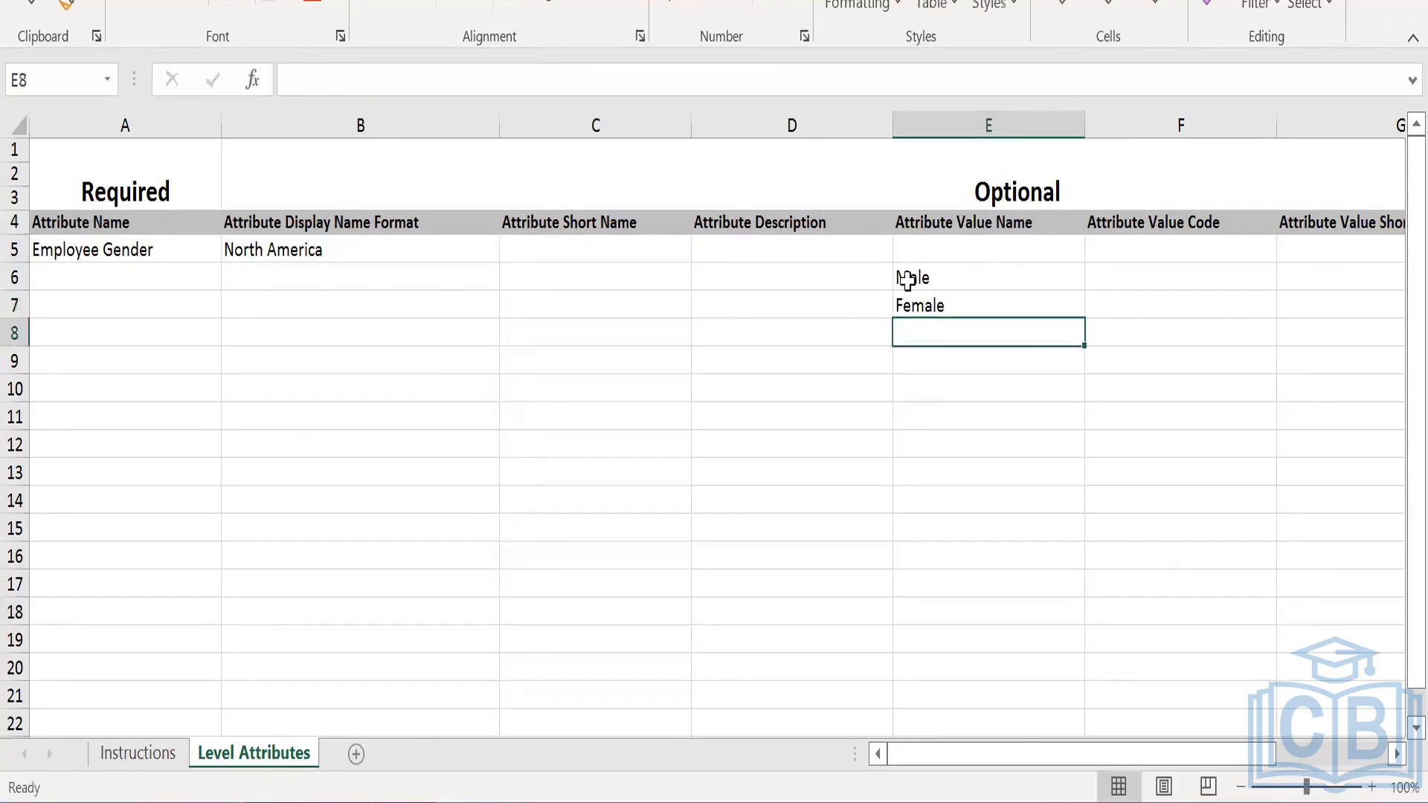
- Copy the Male and Female value names into the Attribute Value Code column at F6:F7
click(906, 279)
drag(906, 279, 908, 305)
key(ctrl+c)
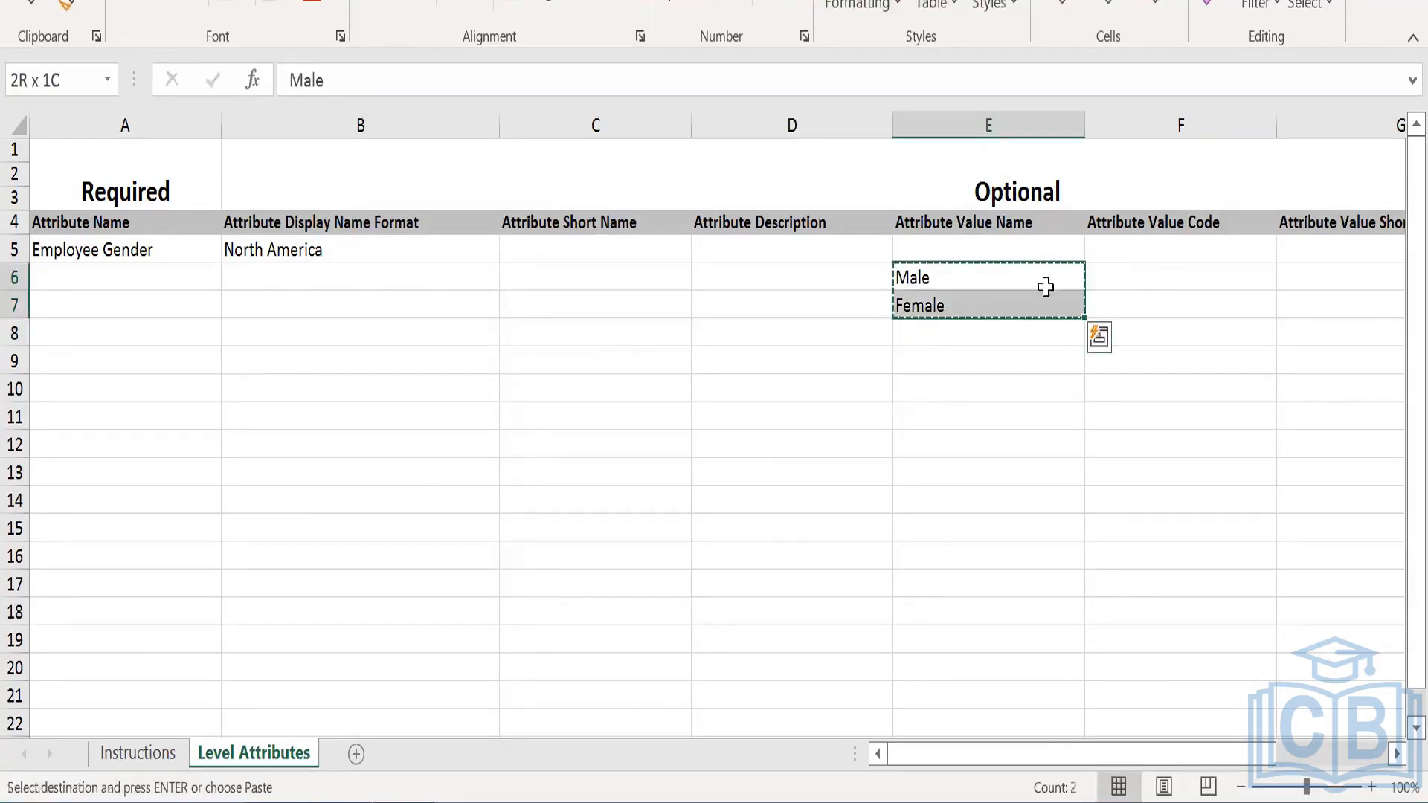
click(1156, 280)
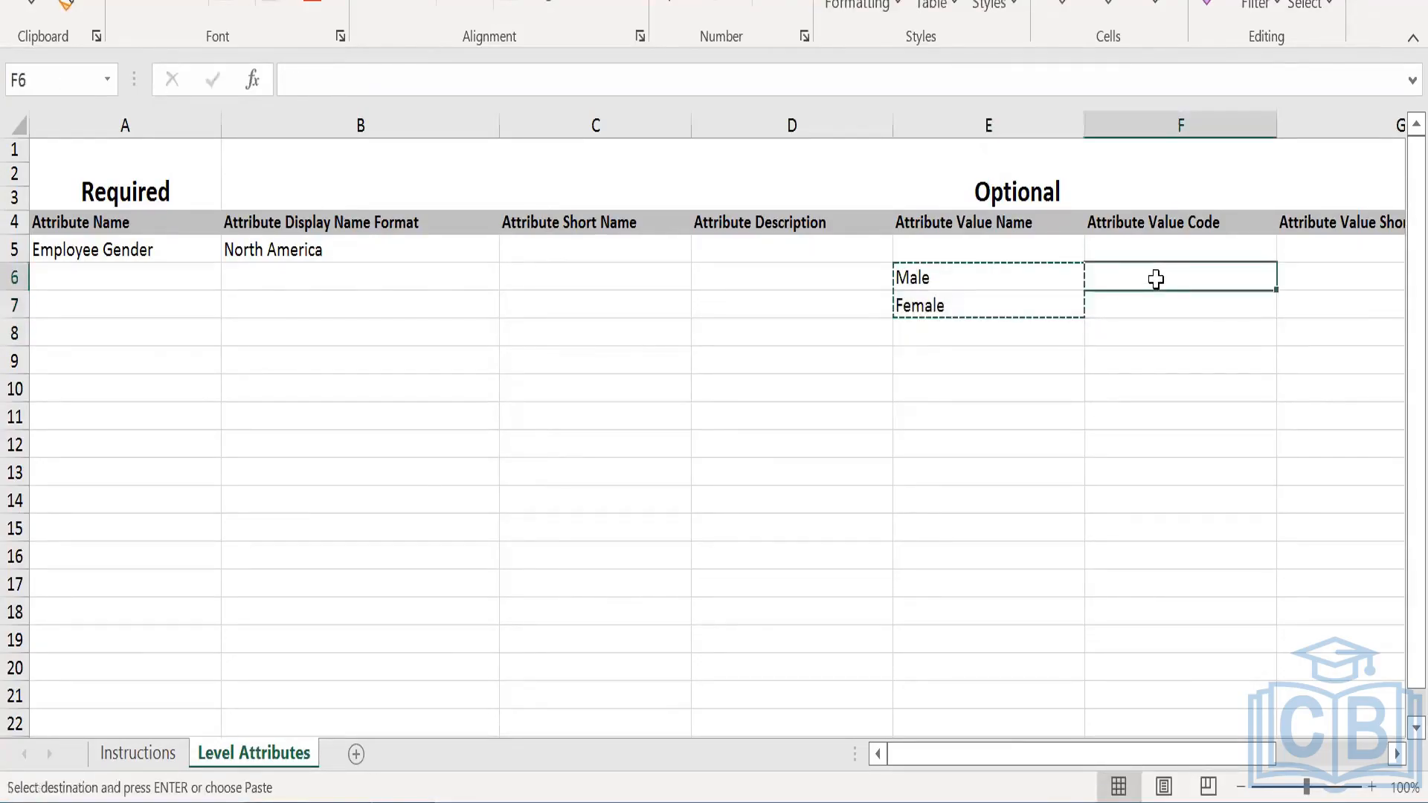
key(ctrl+v)
key(Escape)
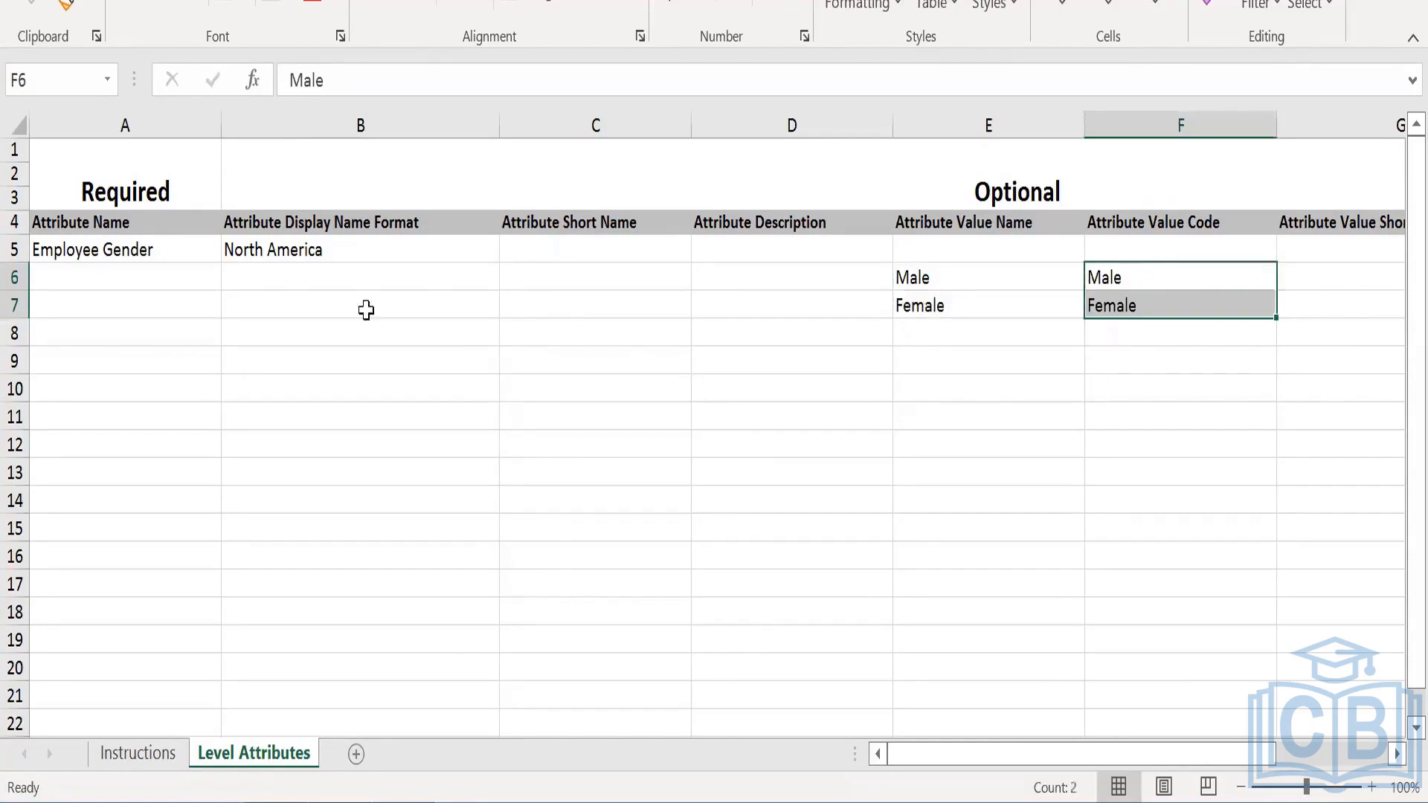
- Replace the display name format in B5 with a copy of Employee Gender and save the workbook
click(64, 249)
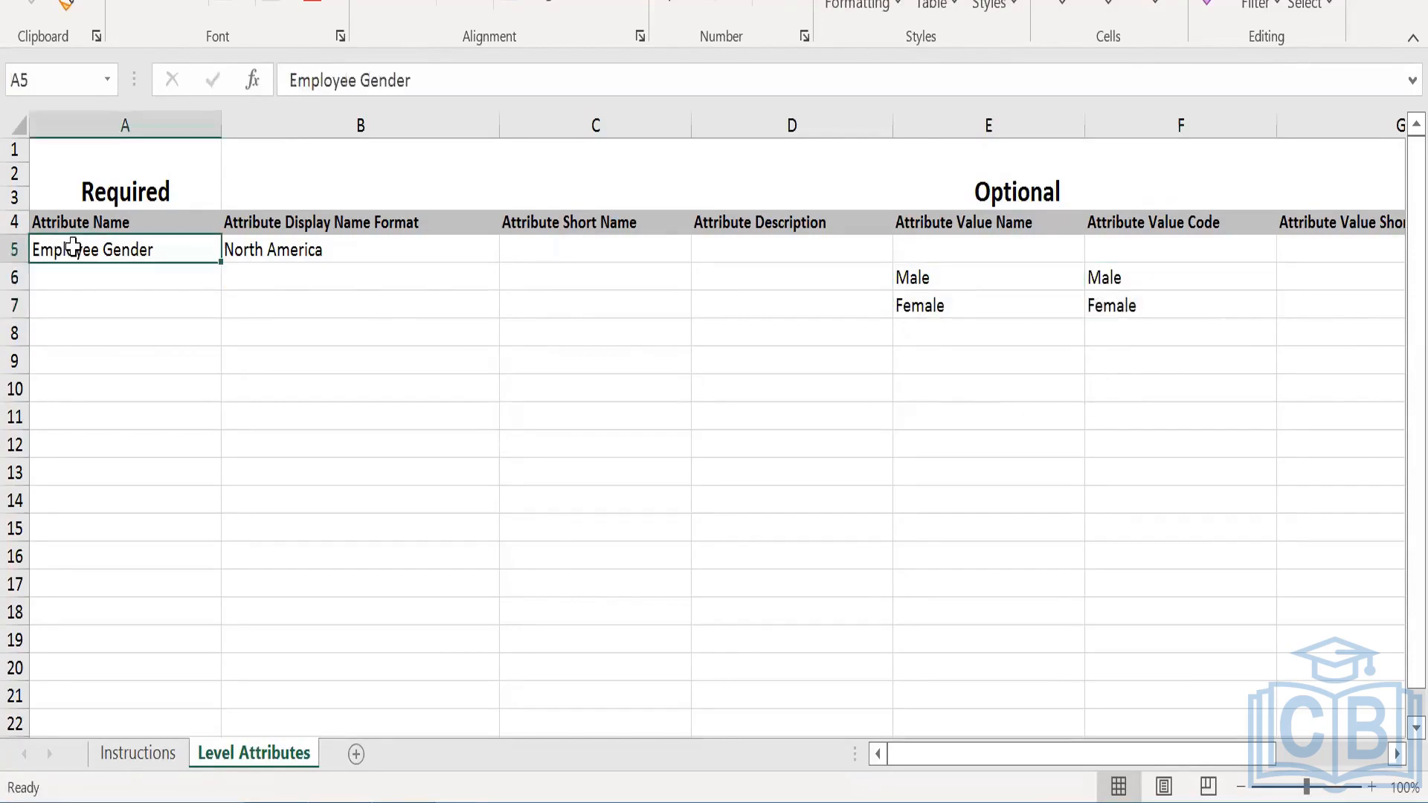
click(313, 252)
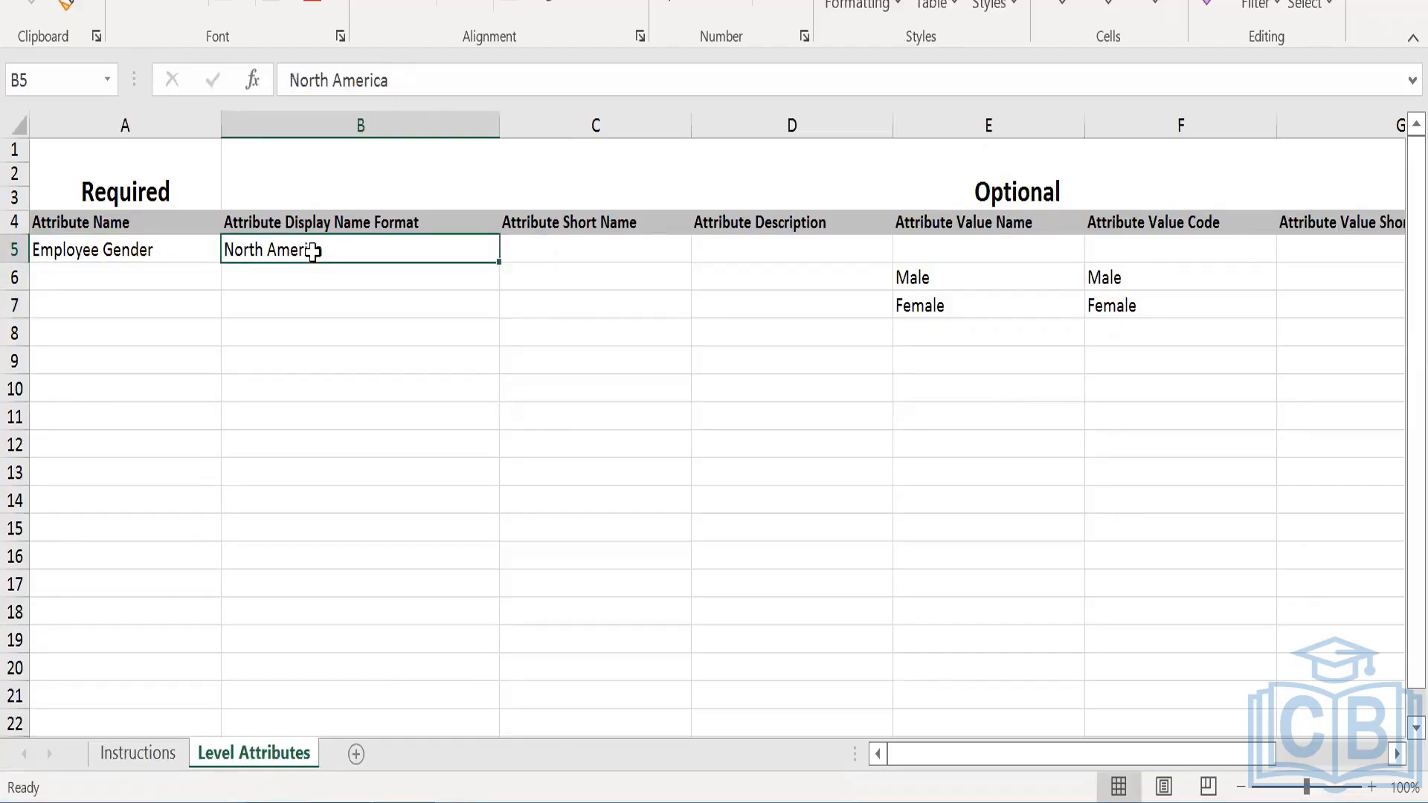
key(Delete)
click(49, 240)
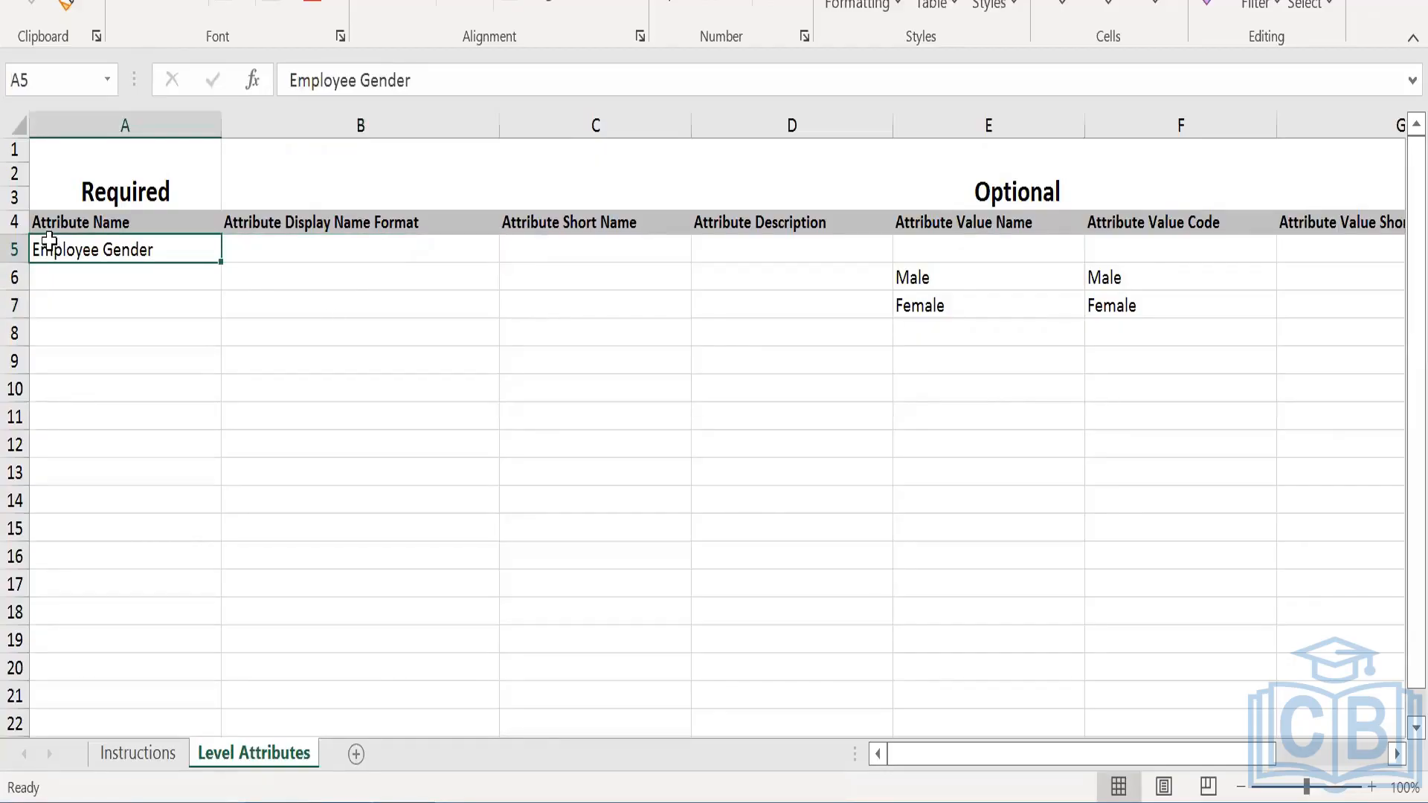
key(ctrl+c)
click(274, 254)
key(ctrl+v)
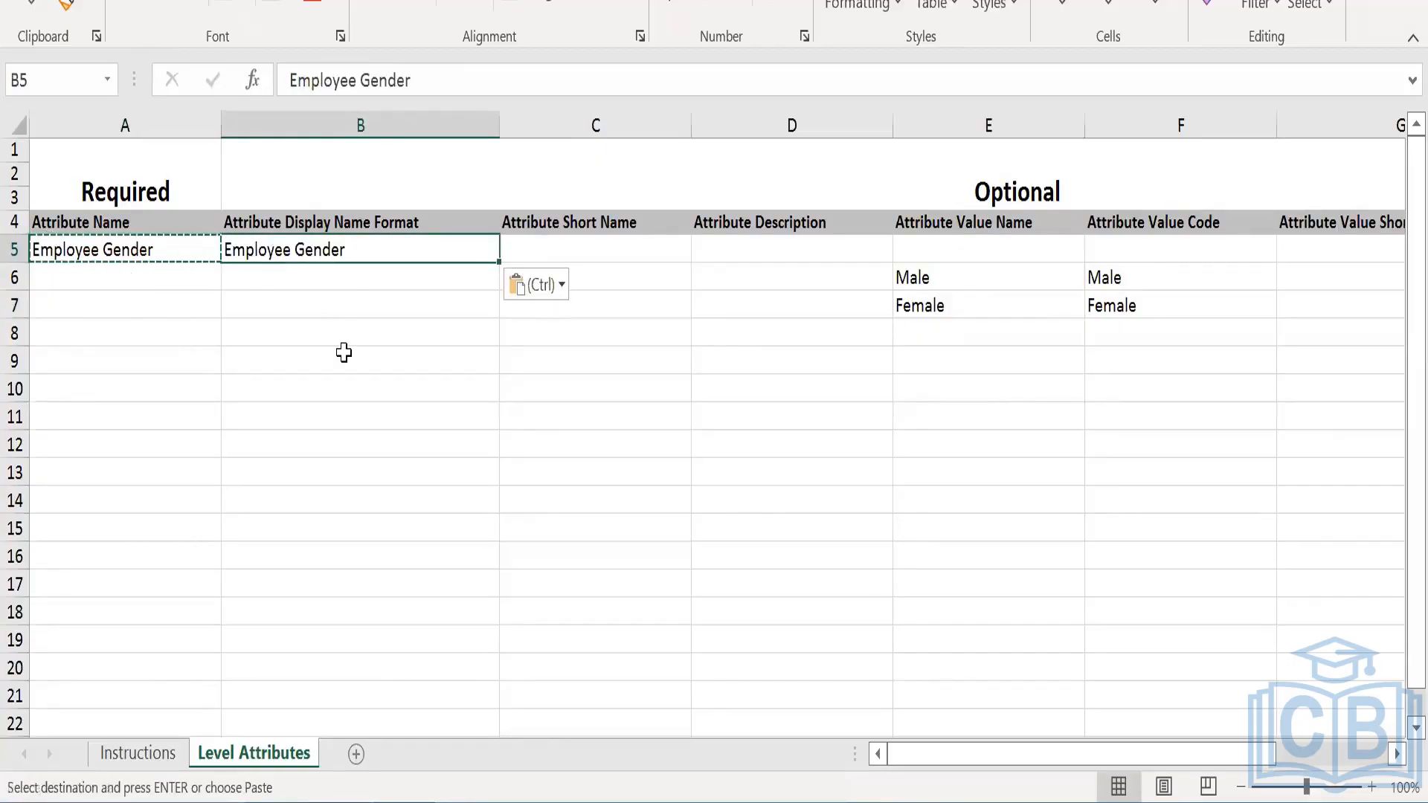
key(ctrl+s)
- Check the Employee Gender attribute and its two values, and copy the file path of the LevelAttributes workbook
click(109, 249)
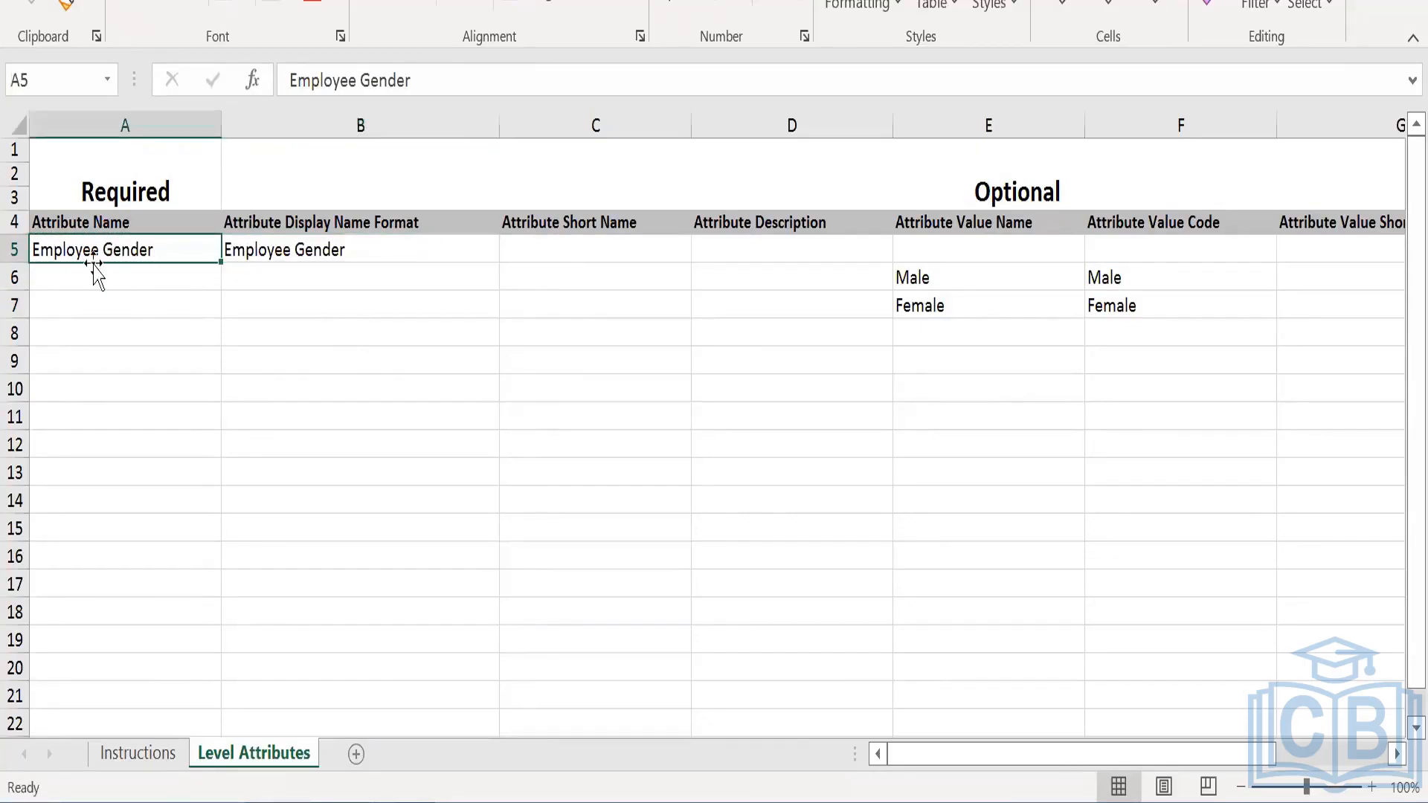
drag(946, 278, 943, 298)
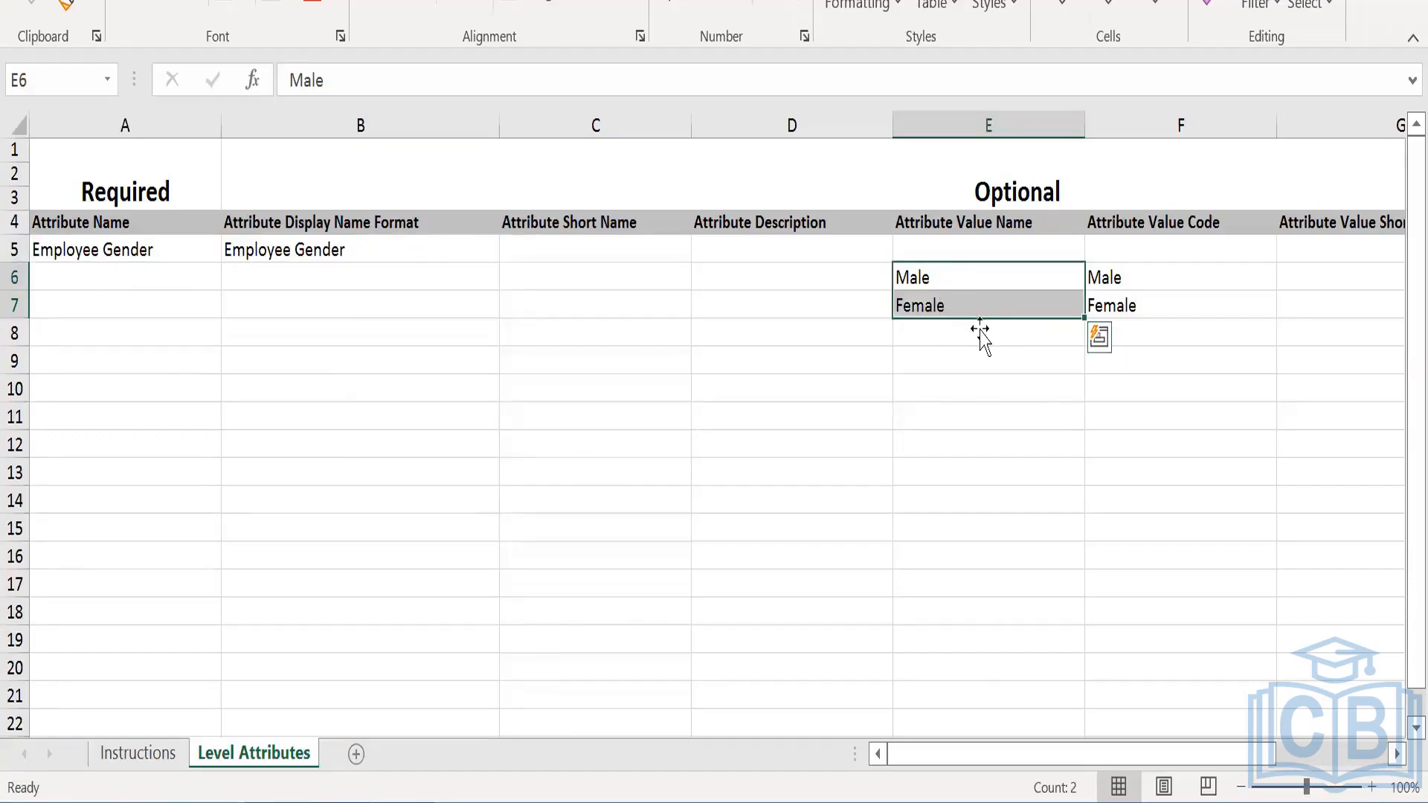
scroll(979, 328, right, 2)
scroll(979, 328, left, 2)
click(30, 1)
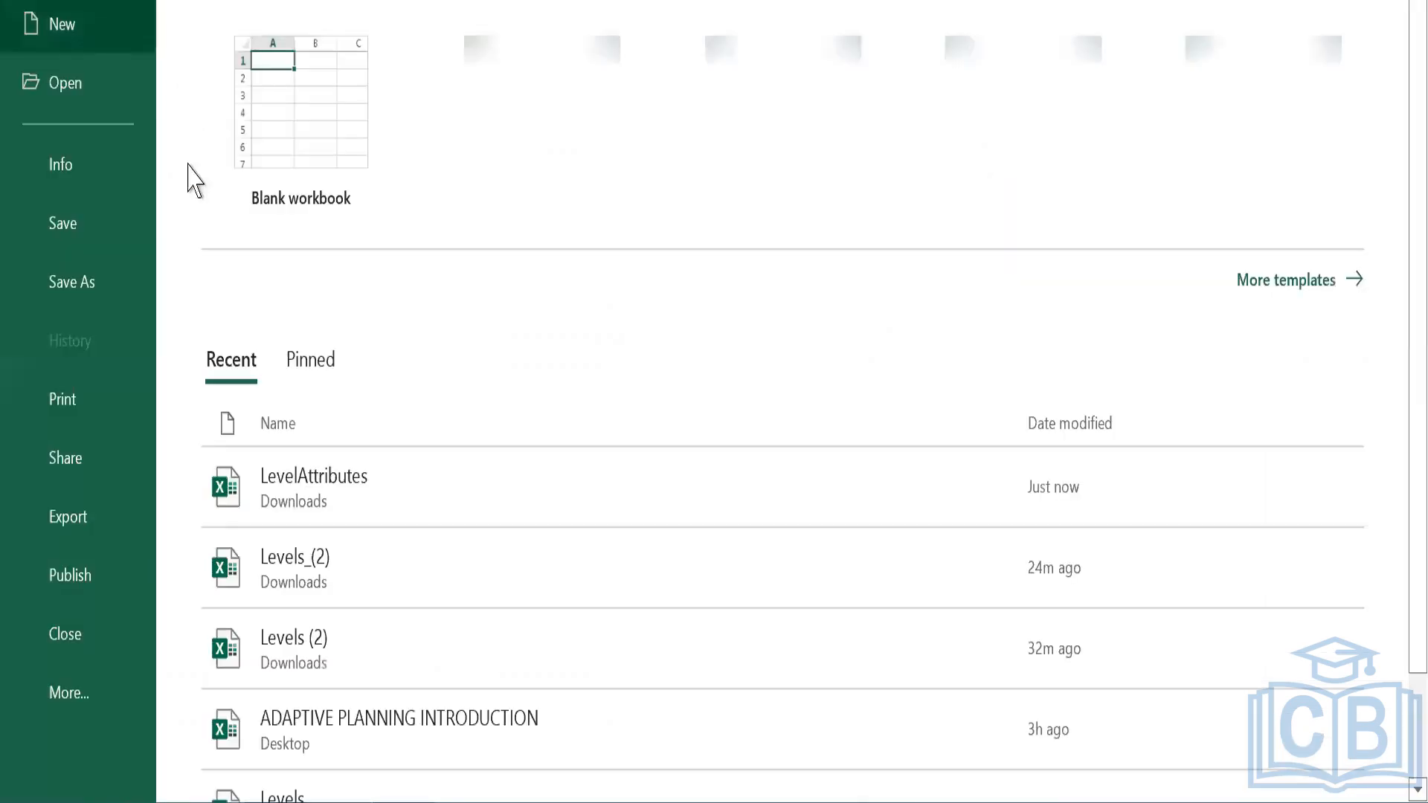
click(61, 178)
click(457, 97)
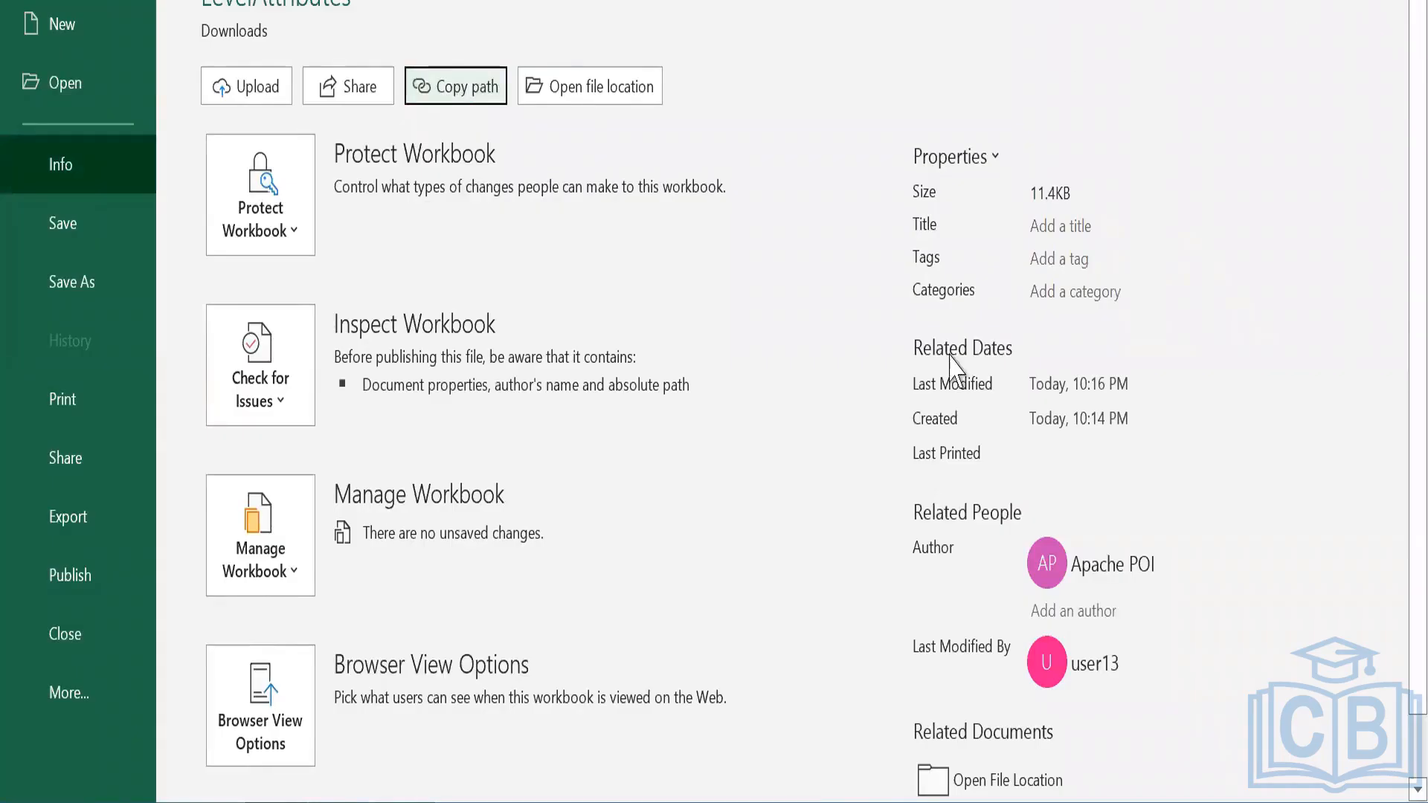
key(Escape)
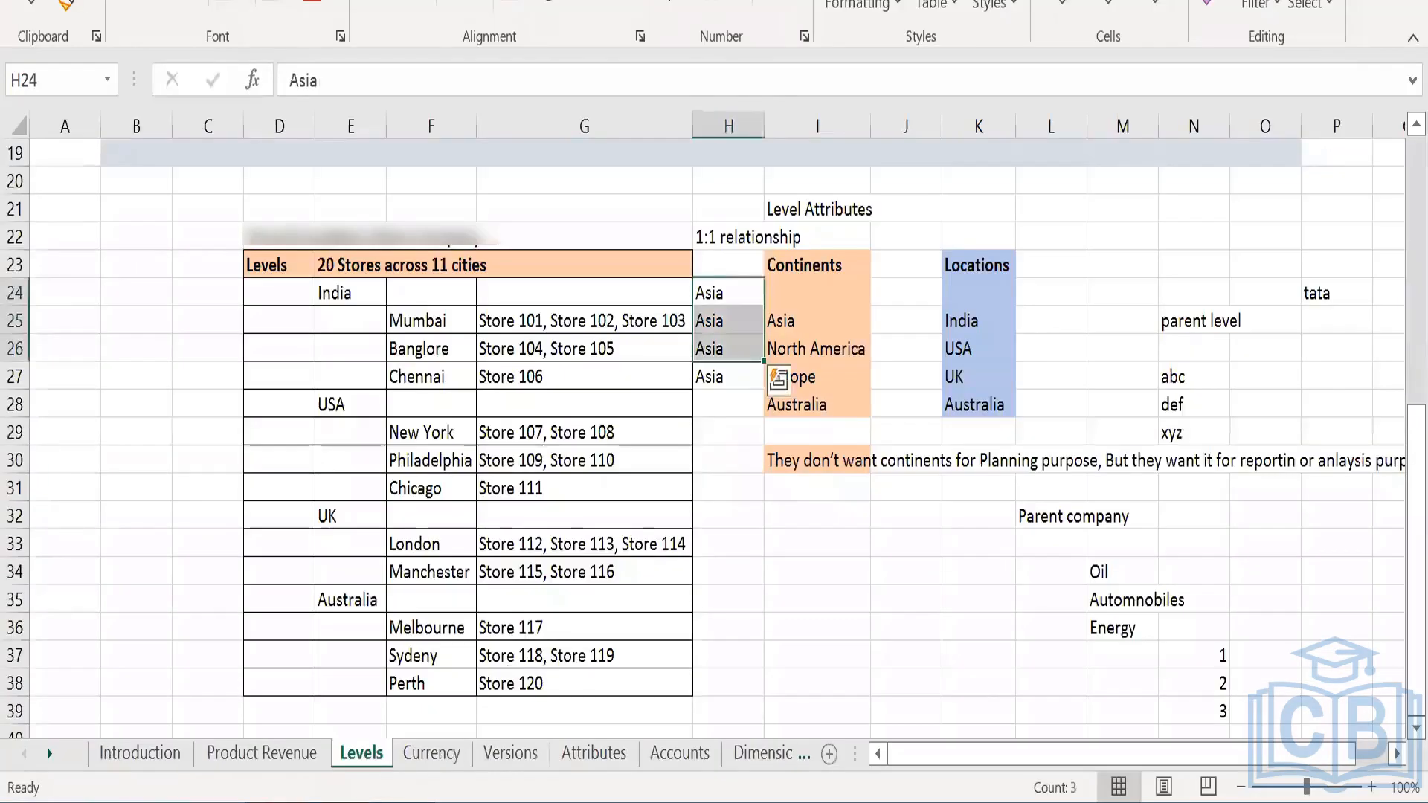
- Switch back to Workday Adaptive Planning, restart the level attribute structure import and choose LevelAttributes.xlsx as the import file
key(alt+Tab)
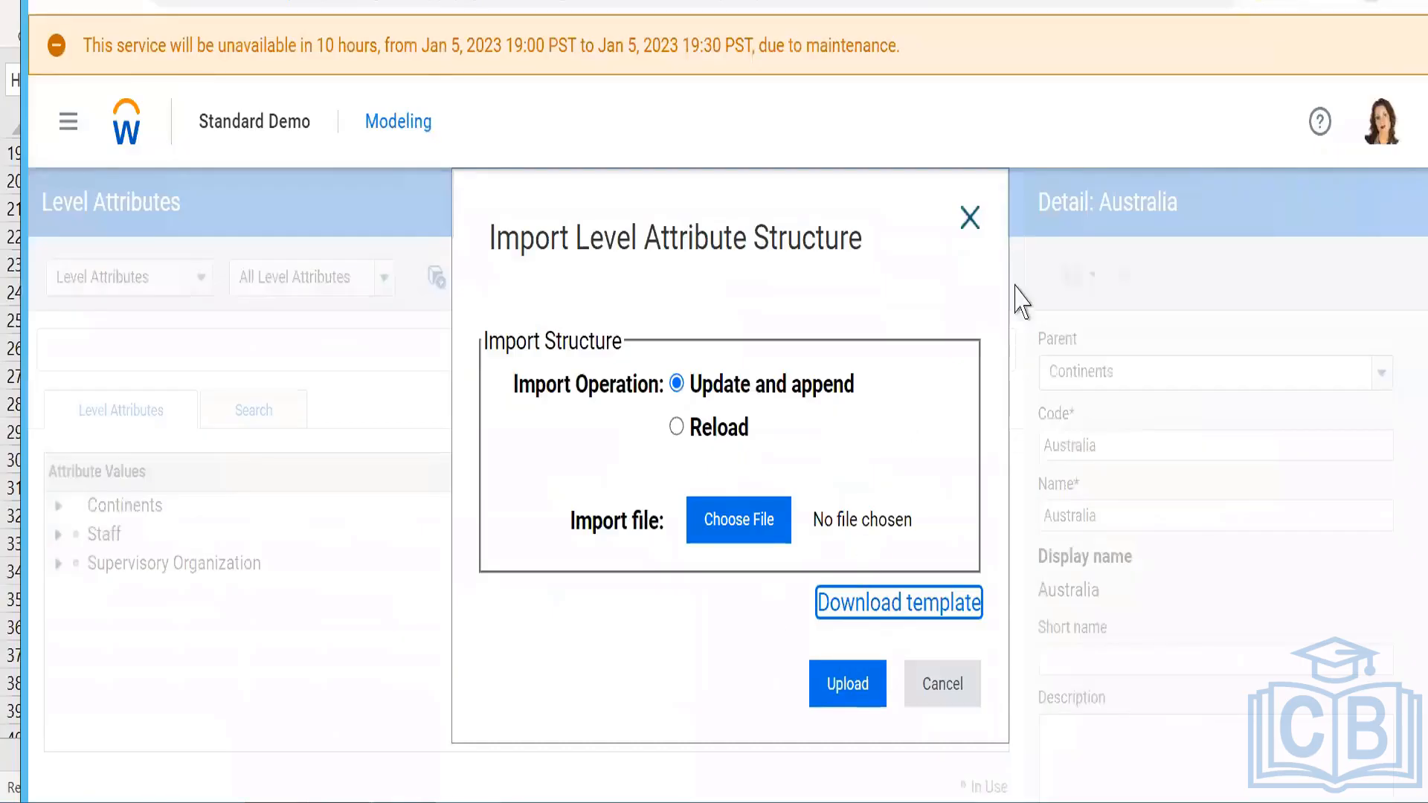
click(973, 221)
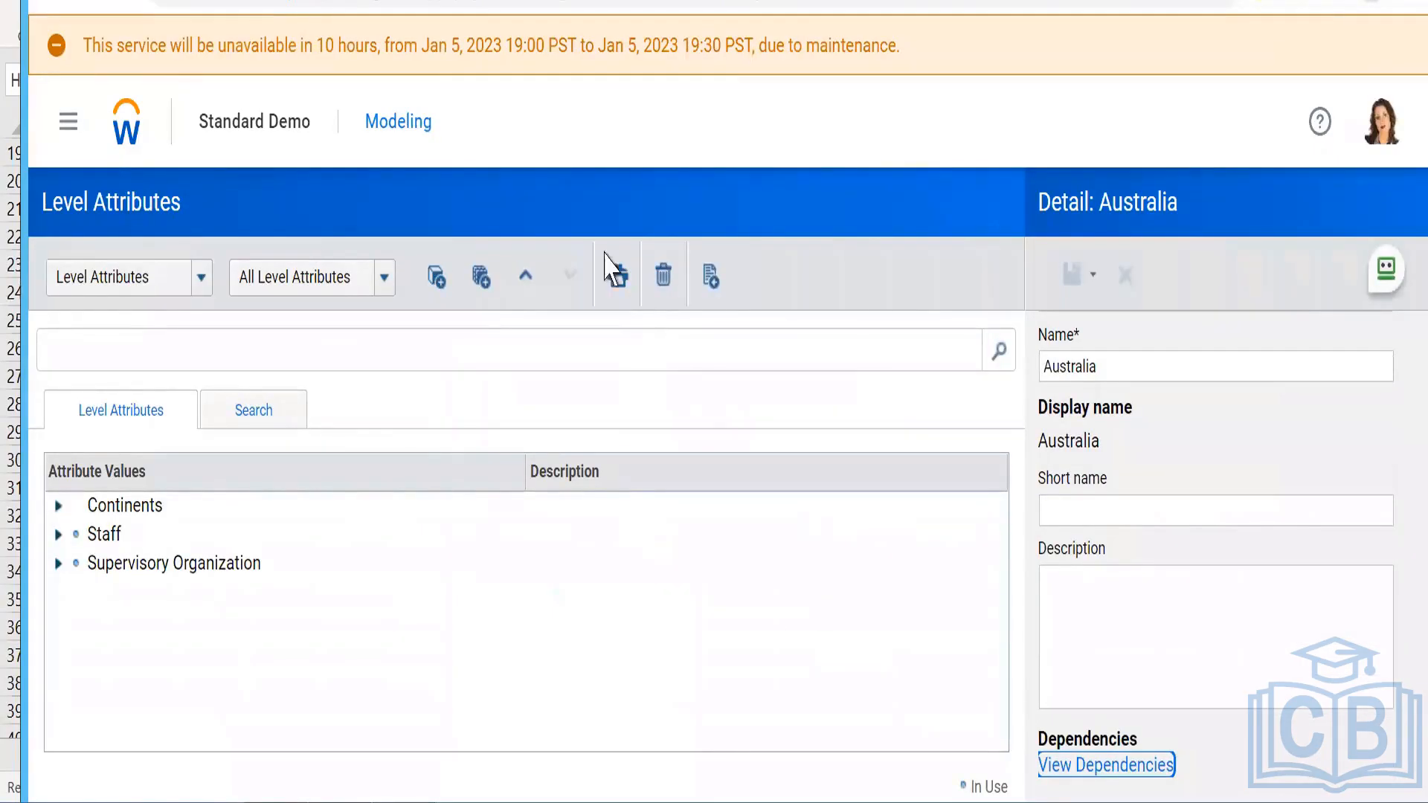
click(713, 286)
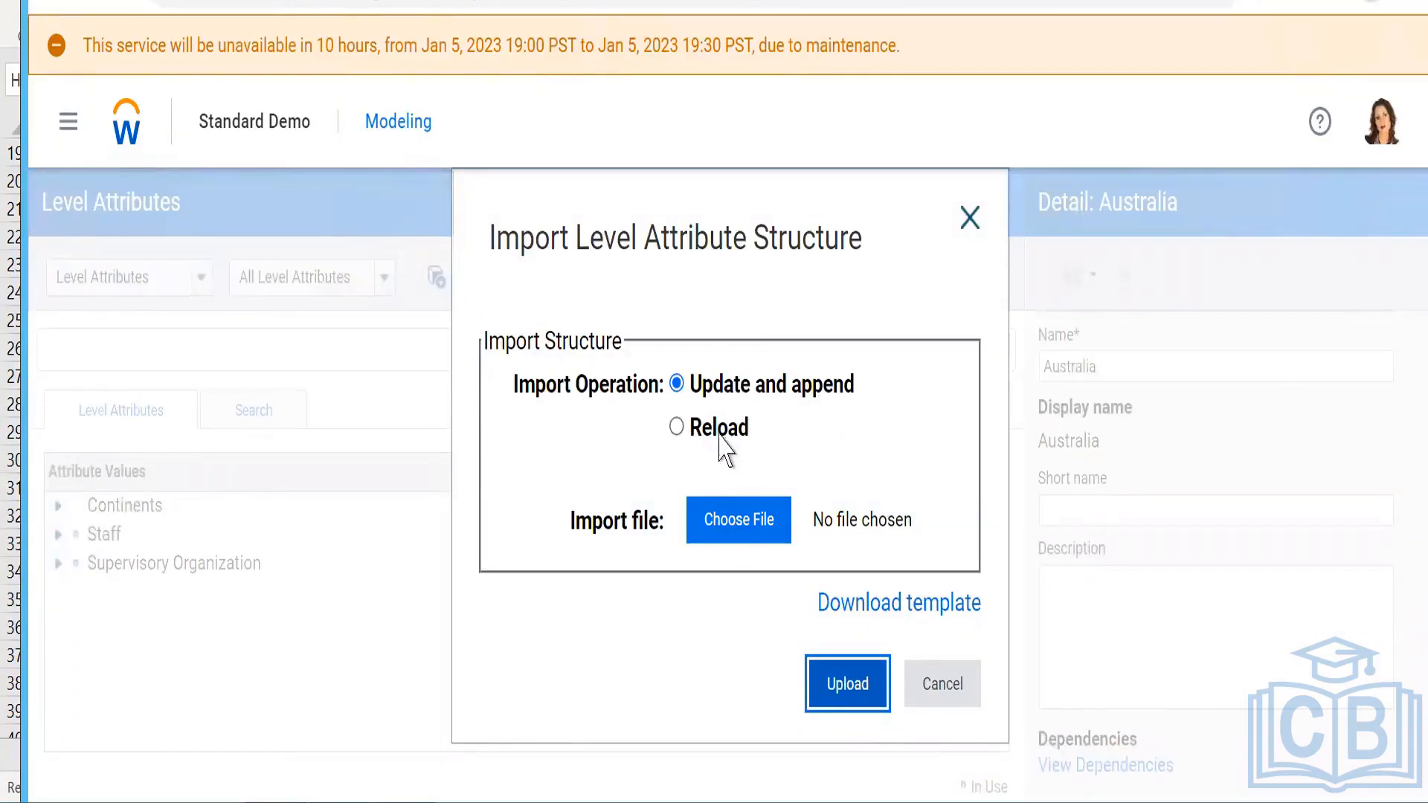
click(725, 530)
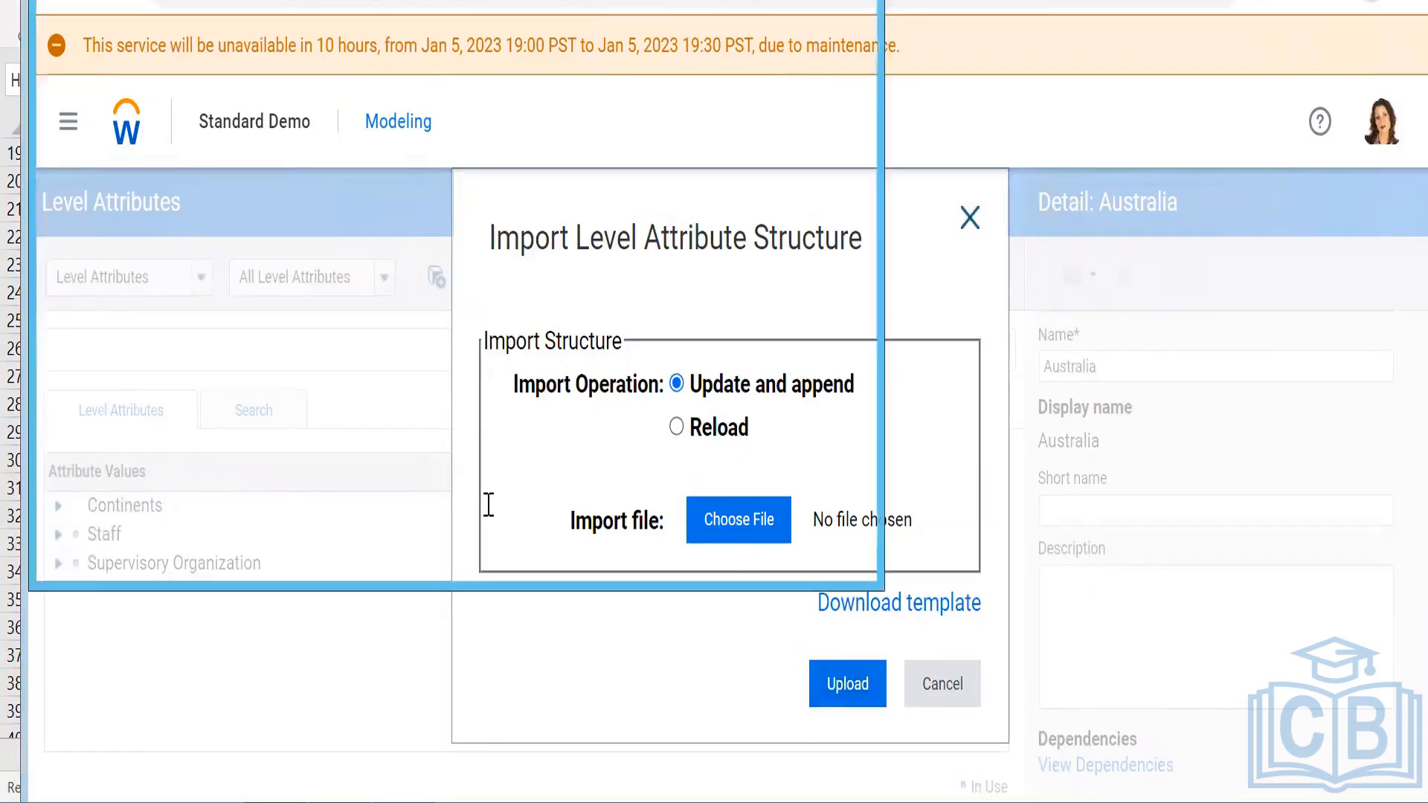
key(ctrl+v)
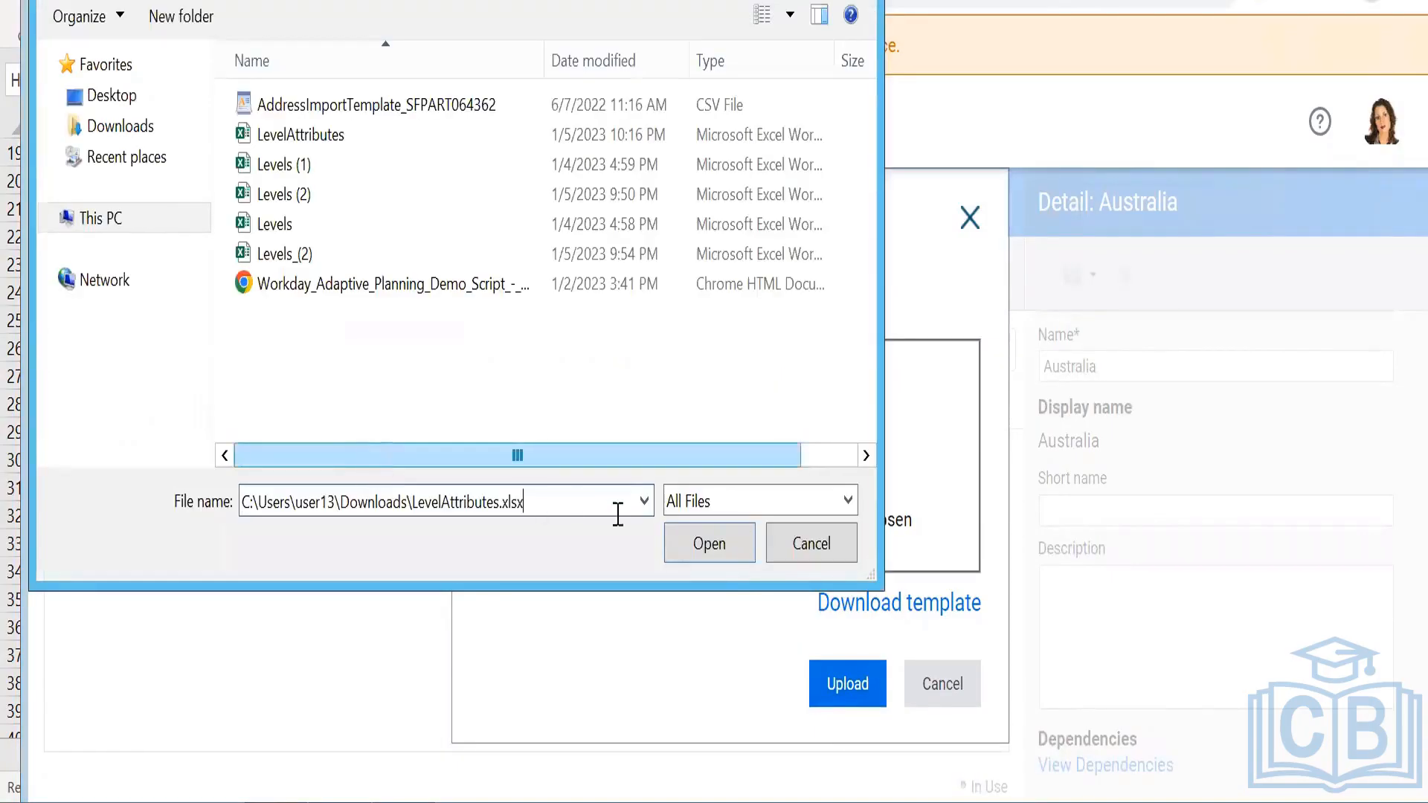
click(714, 543)
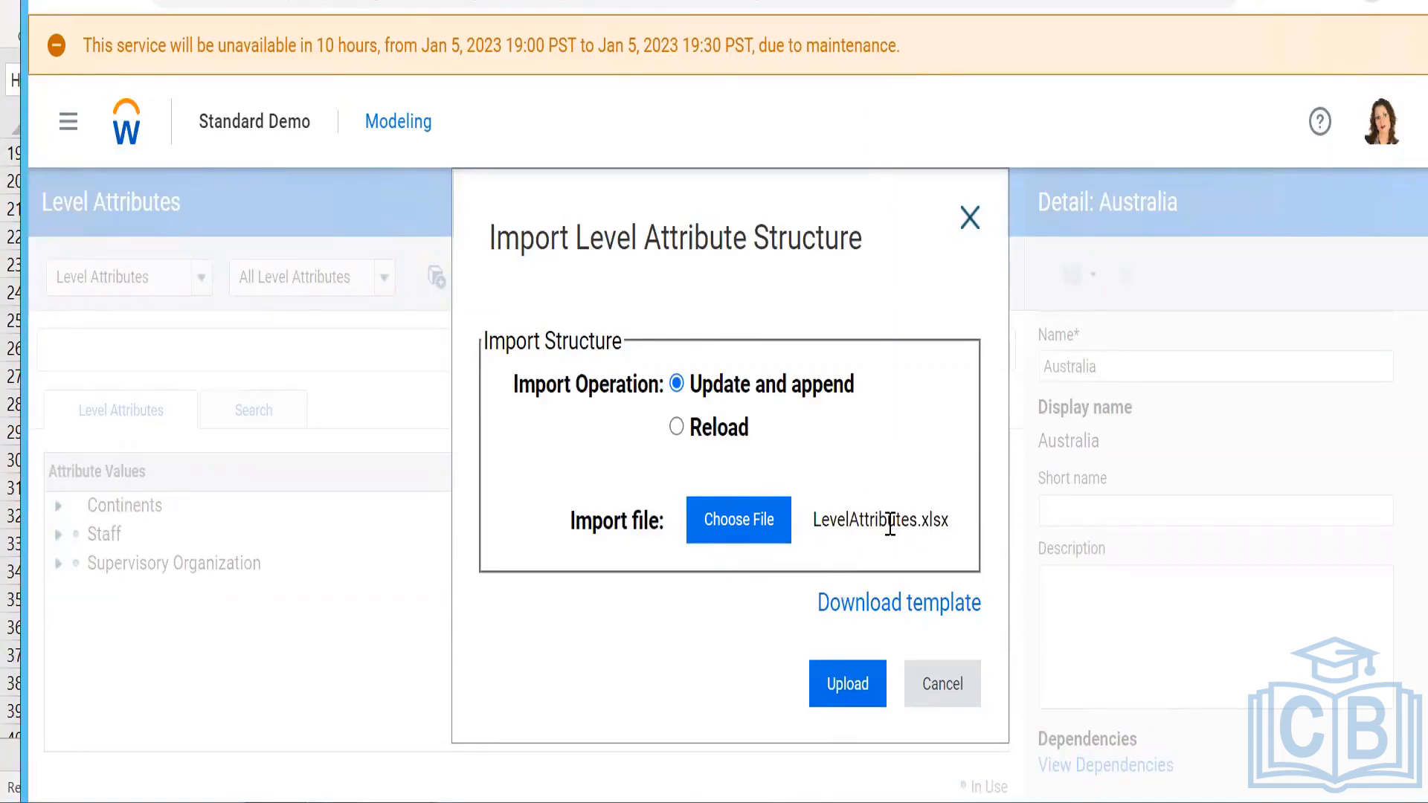
- Upload the level attribute structure, open the resulting error workbook and check the error in B5 of the Errors sheet
click(850, 699)
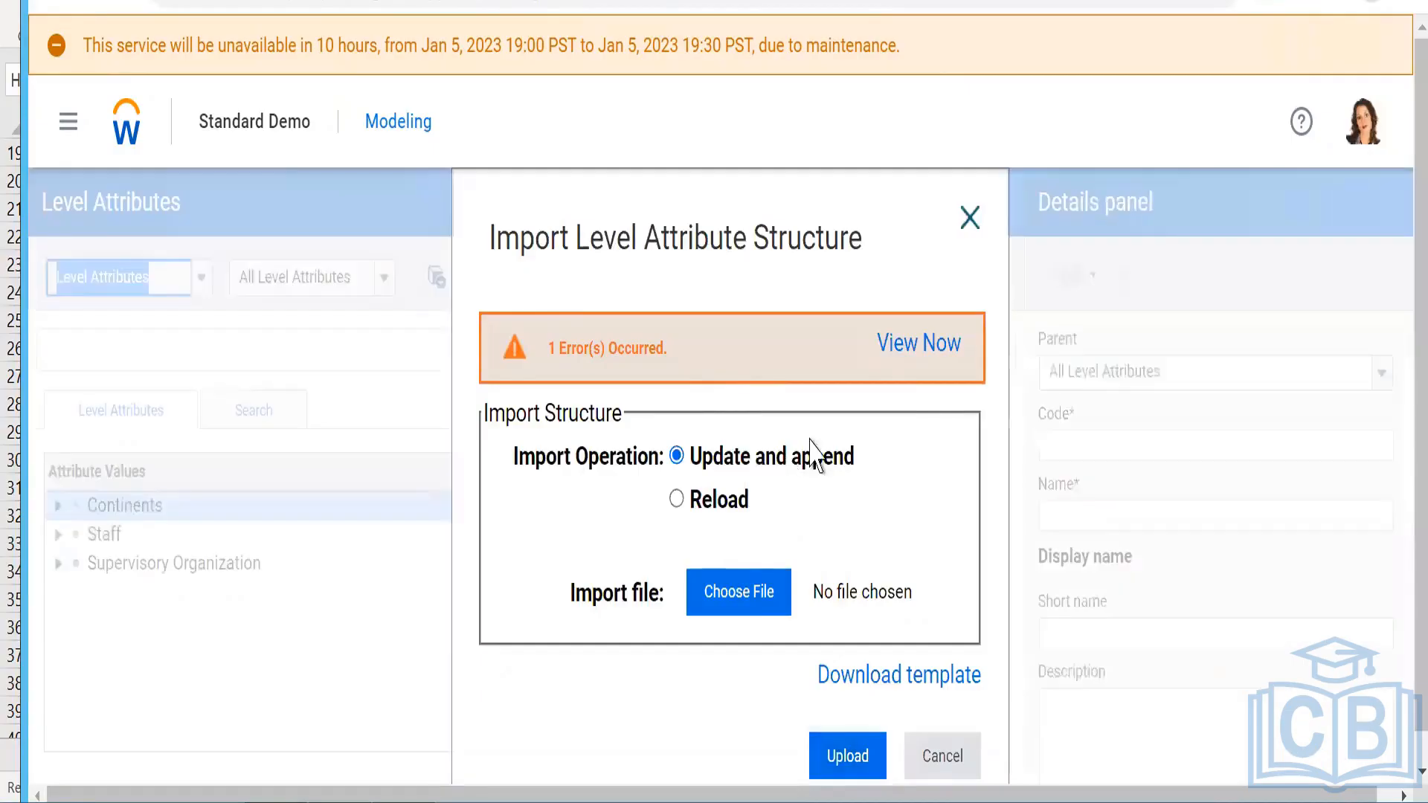
click(908, 364)
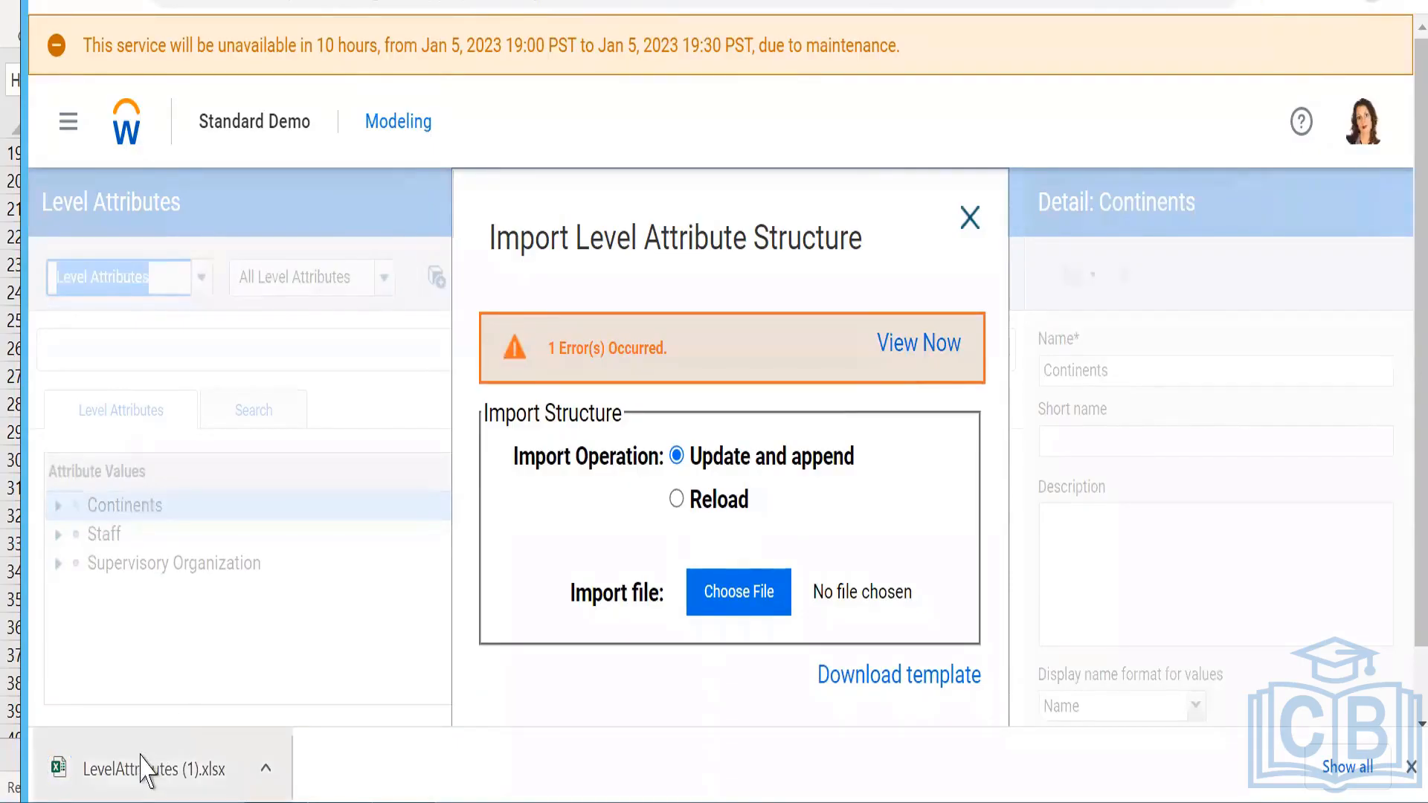
click(176, 771)
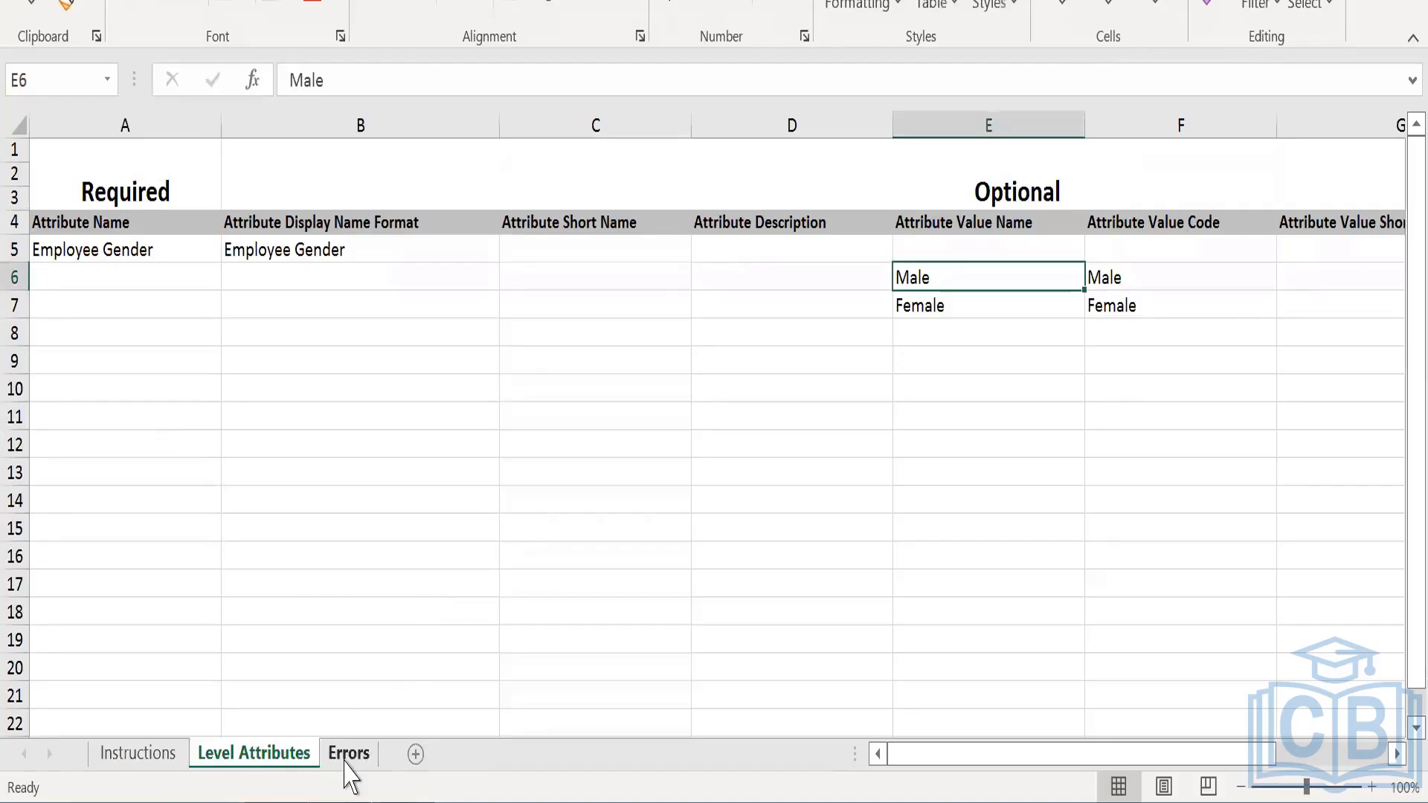
click(347, 759)
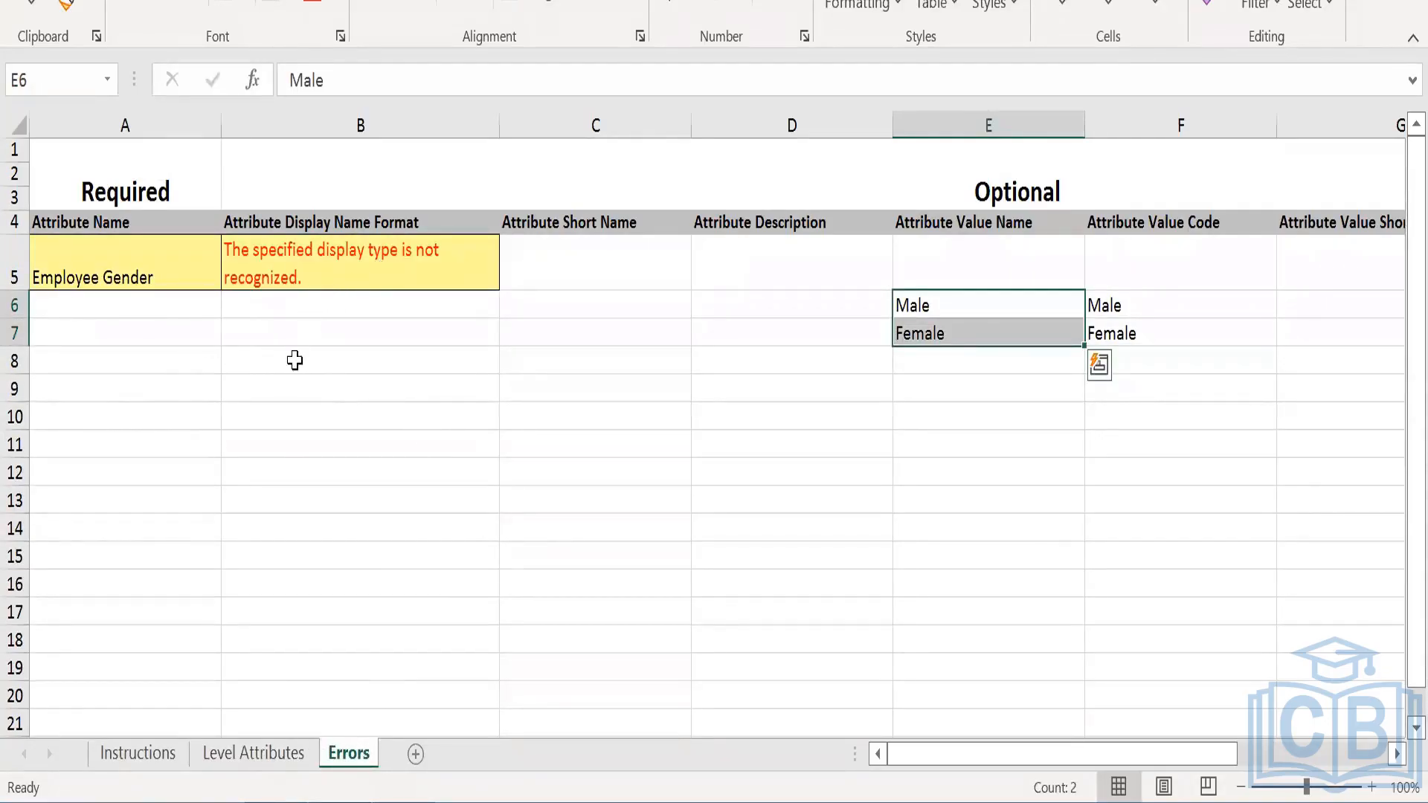
click(335, 275)
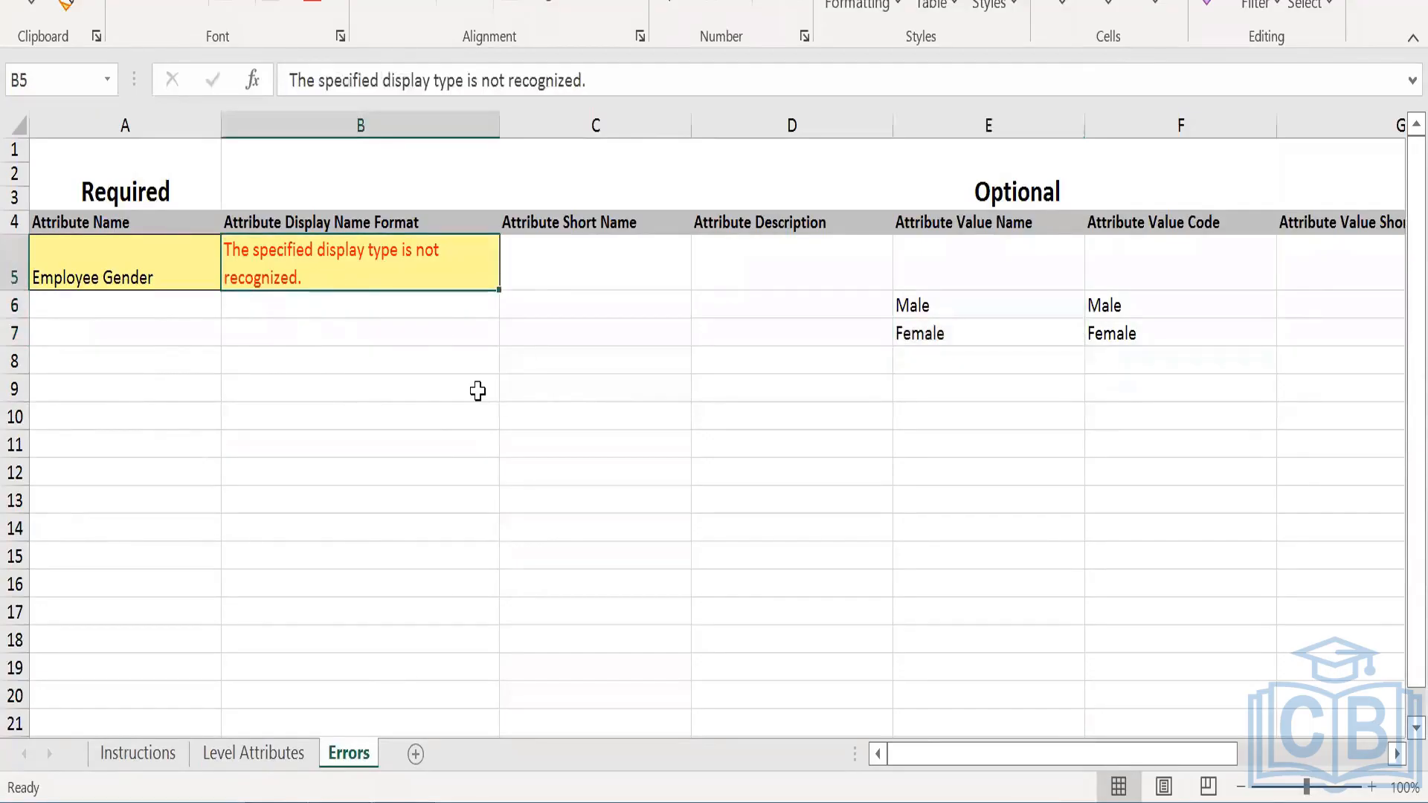
- Clear the display name format in B5 of the Level Attributes sheet, and copy the saved workbook's file path before closing it
click(265, 754)
click(253, 258)
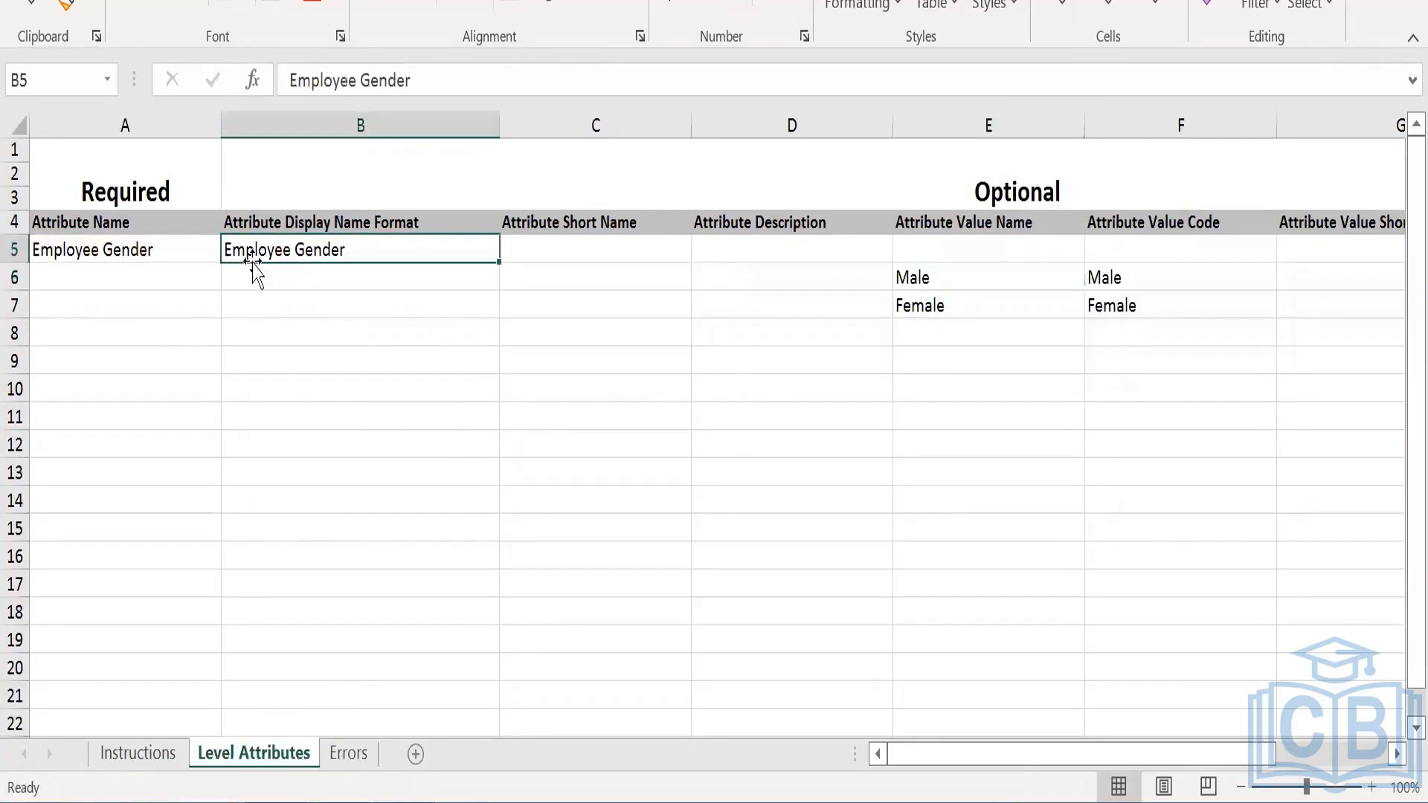
key(Delete)
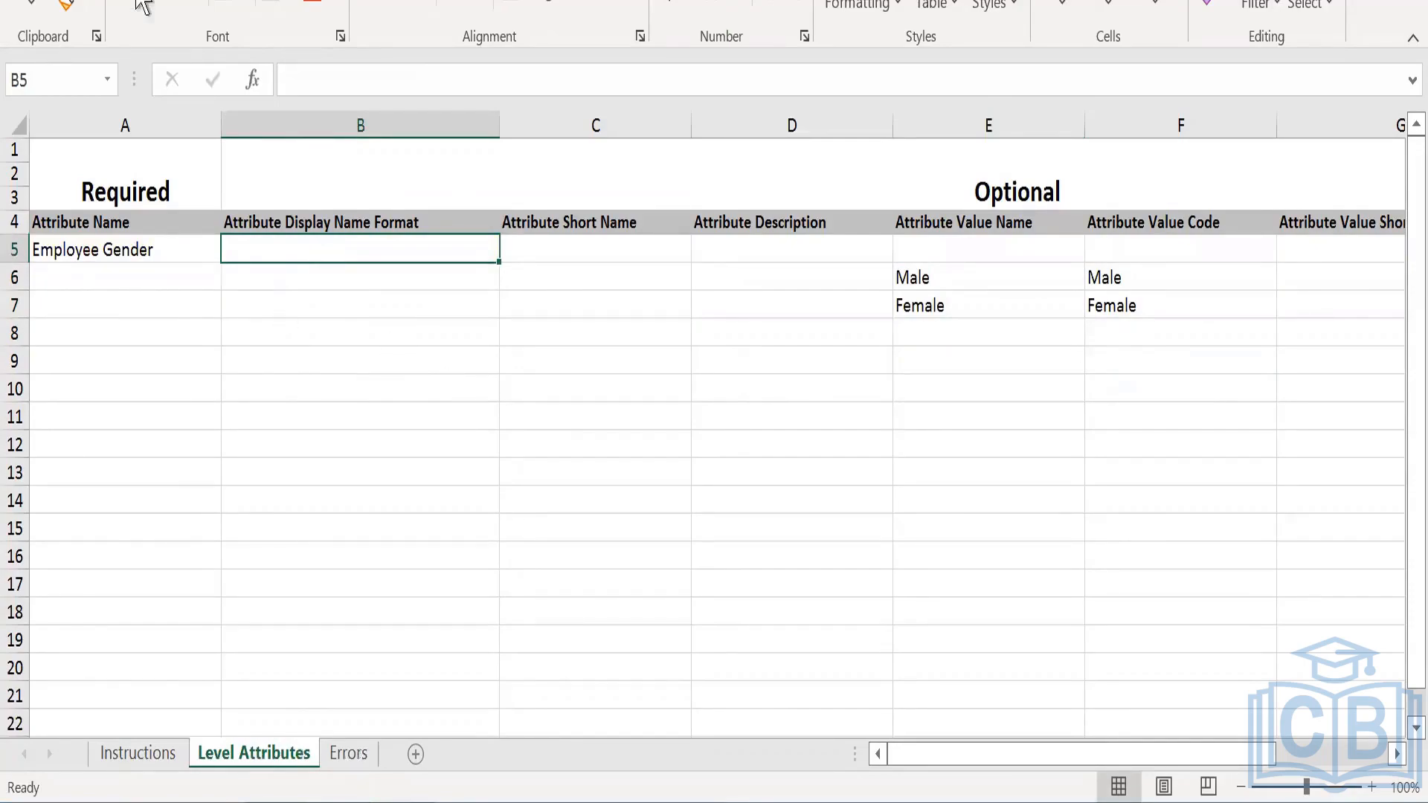
key(alt+f)
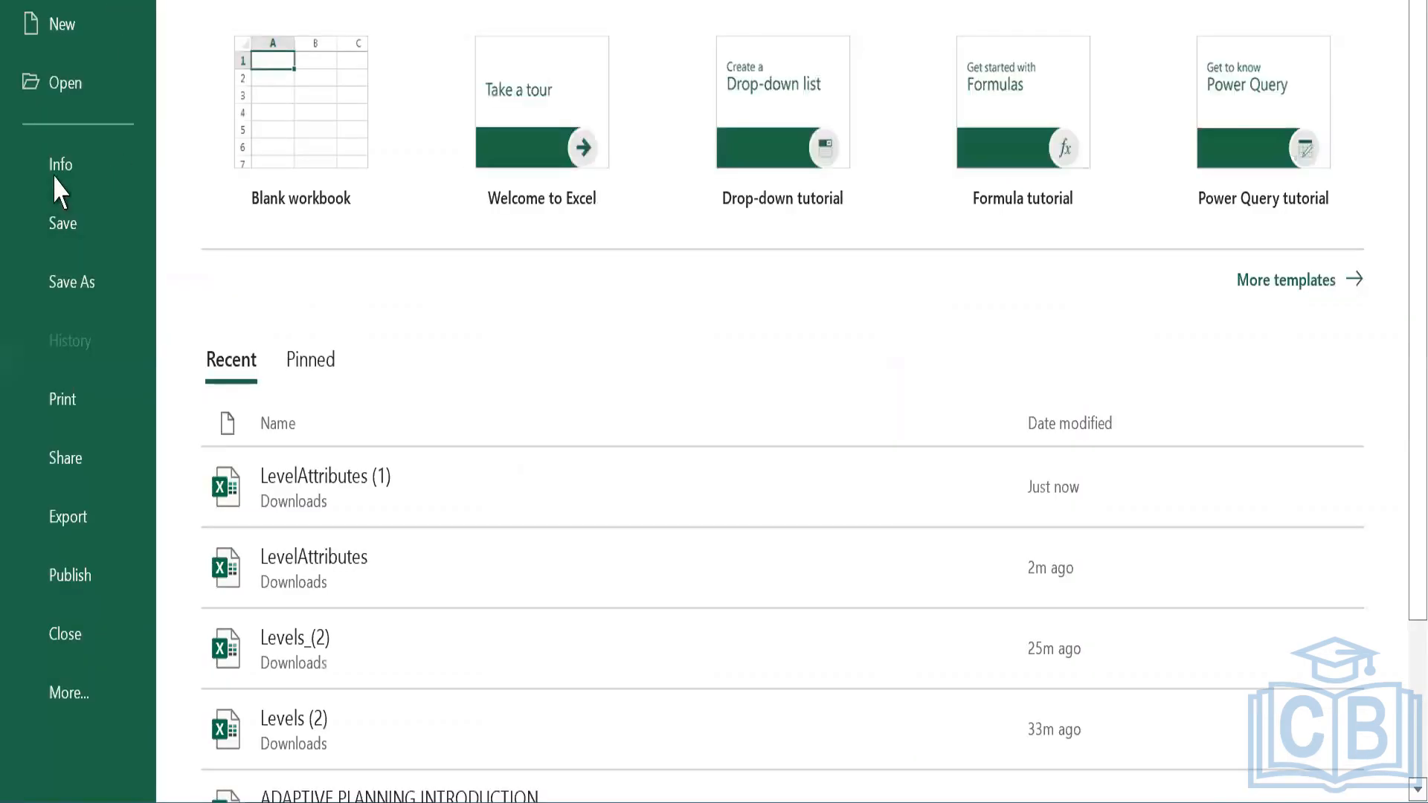
click(54, 184)
click(484, 92)
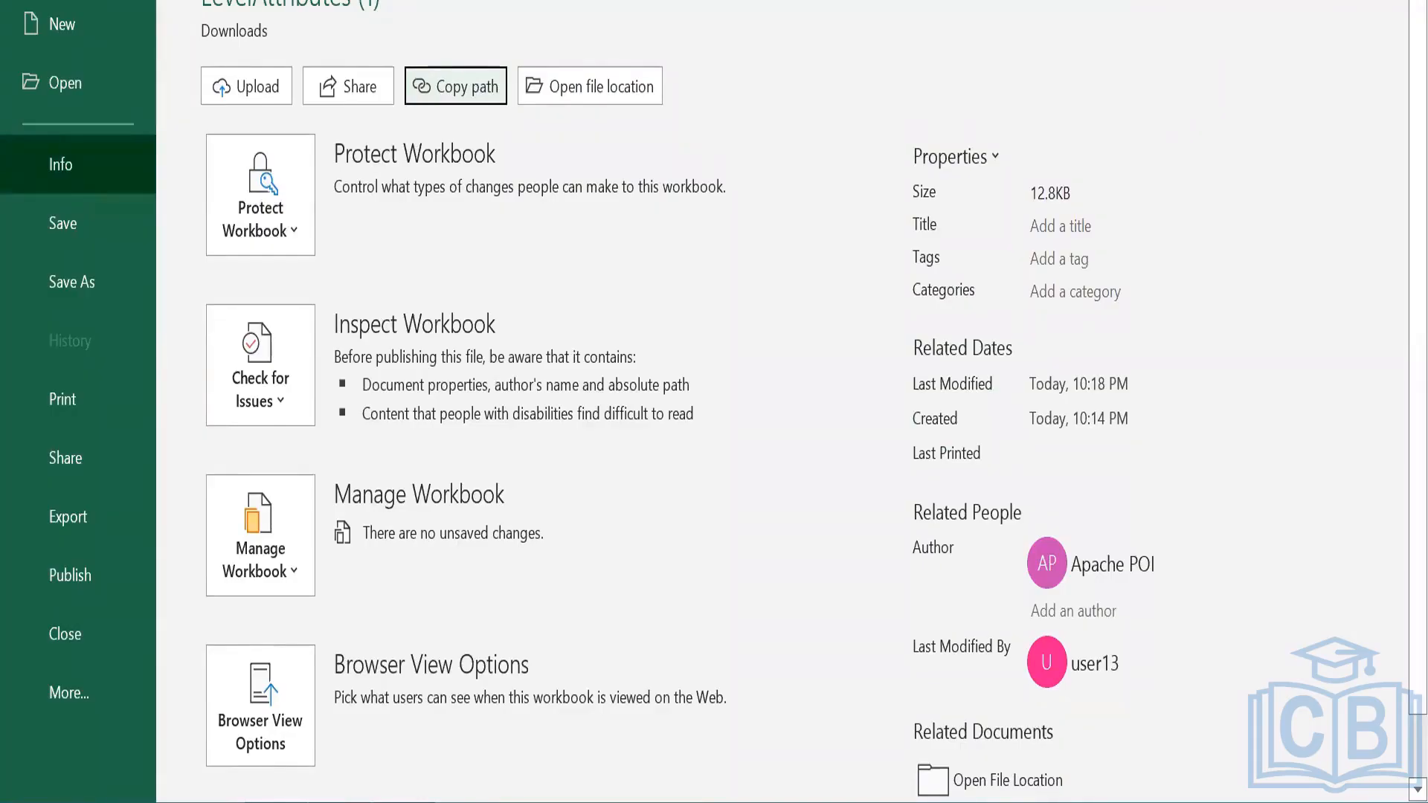
key(Escape)
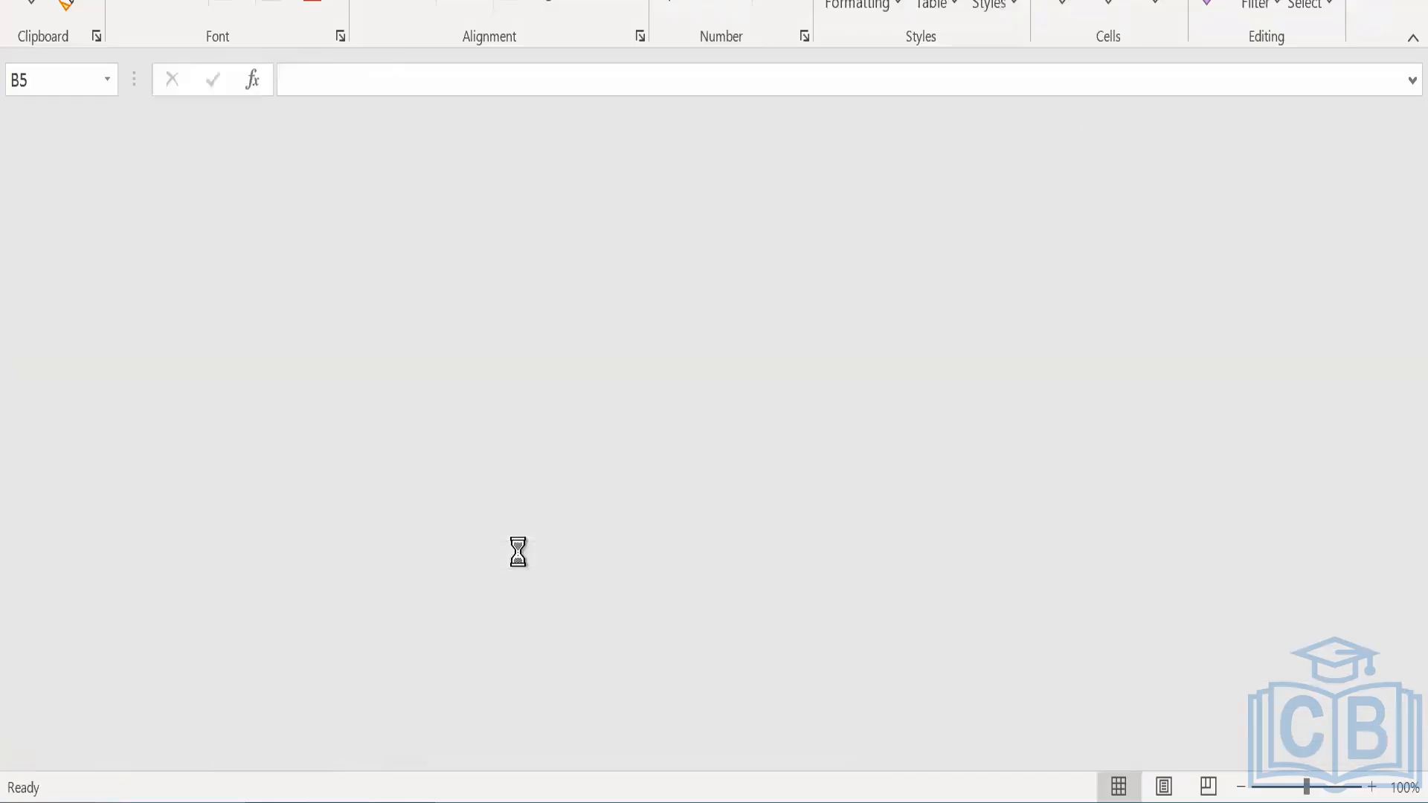
- Switch back to Workday Adaptive Planning, import LevelAttributes (1).xlsx with Update and append, and view Male under Employee Gender
key(alt+Tab)
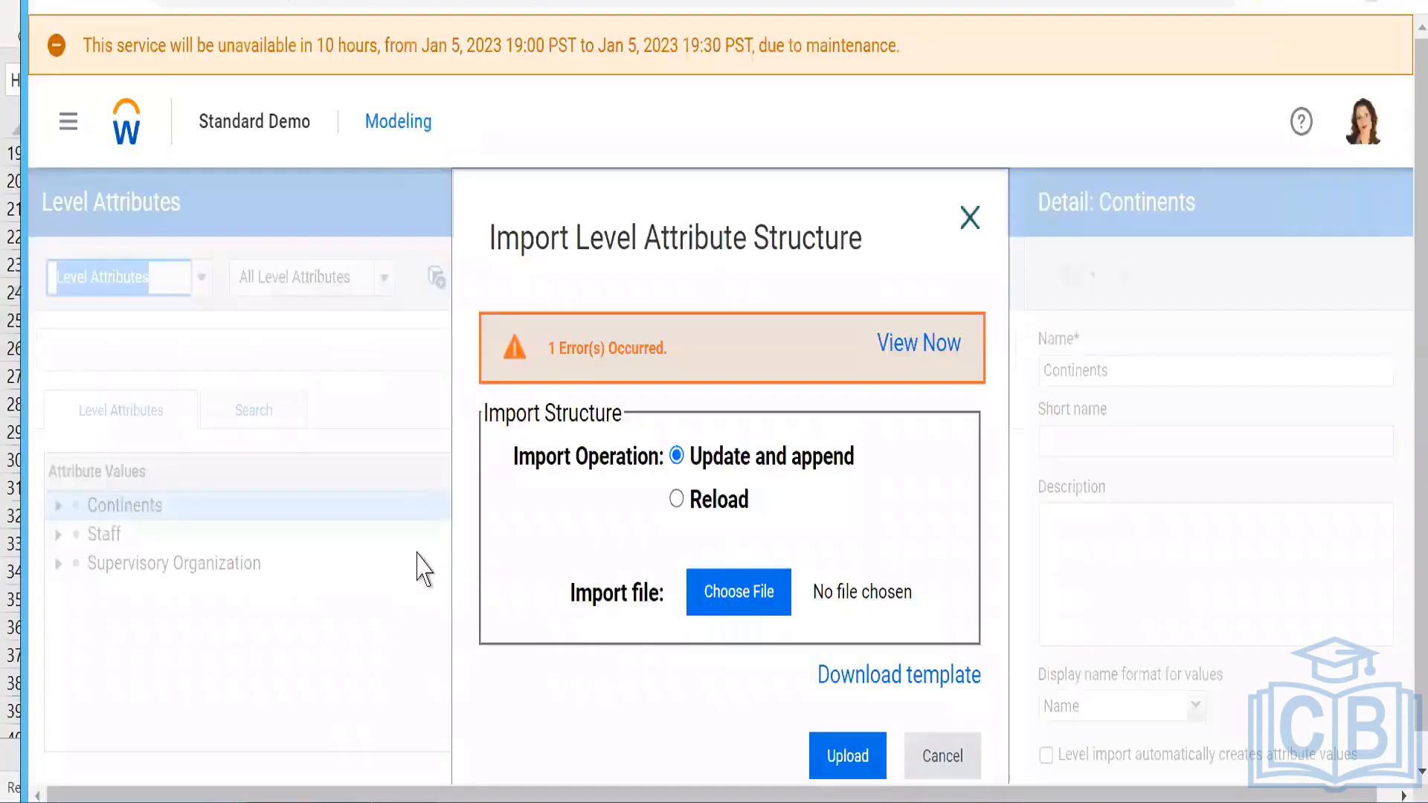
click(970, 215)
click(712, 278)
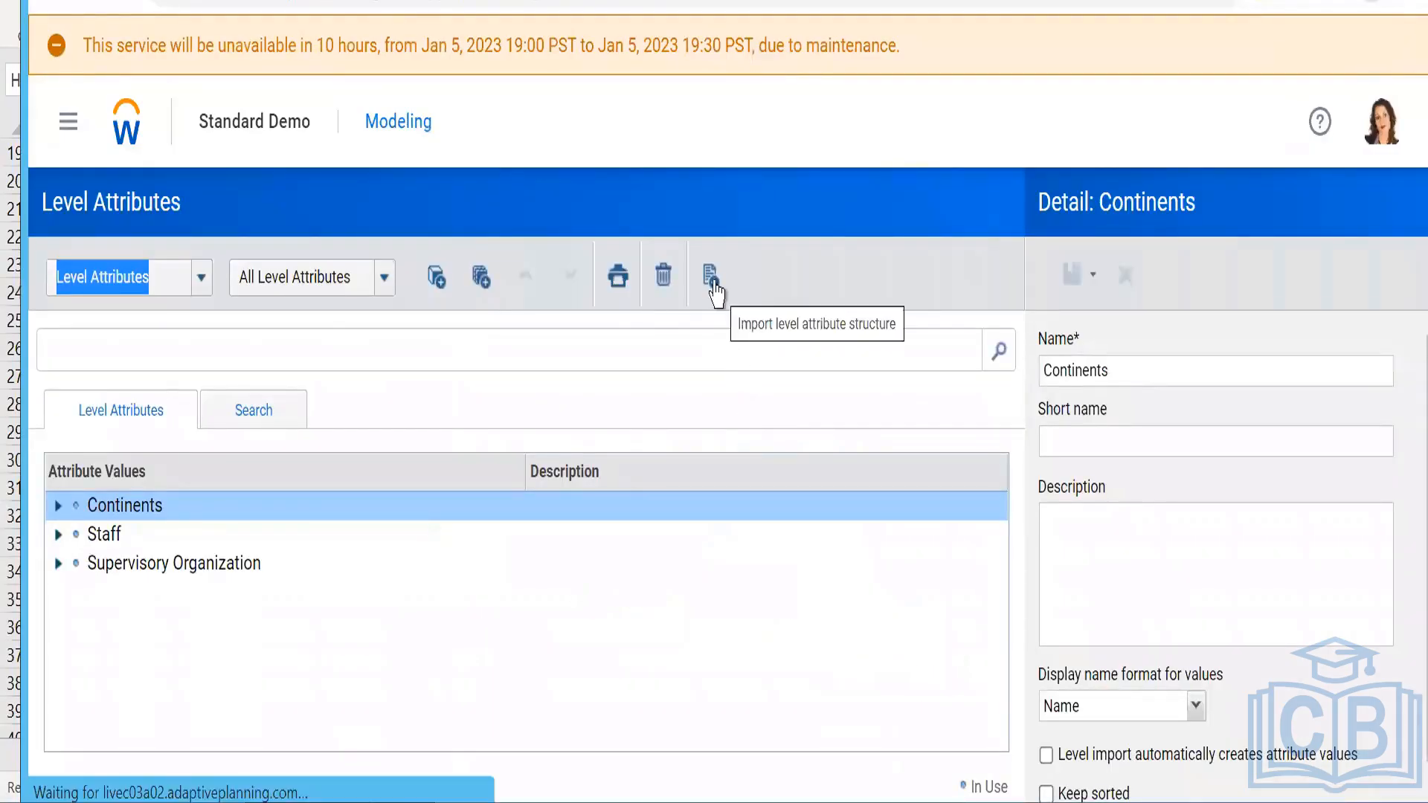
click(721, 524)
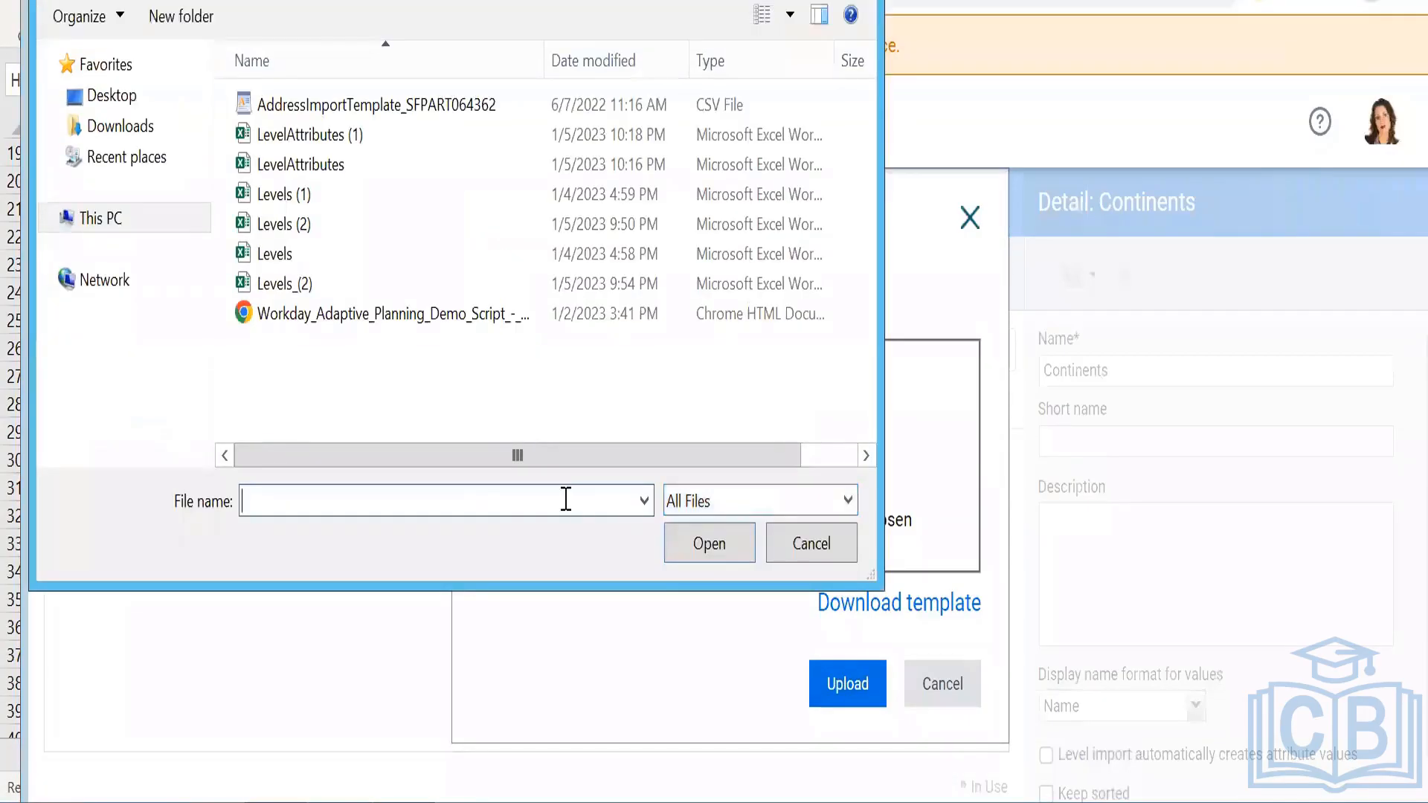
text(C:\Users\user13\Downloads\LevelAttributes (1).xlsx)
click(722, 547)
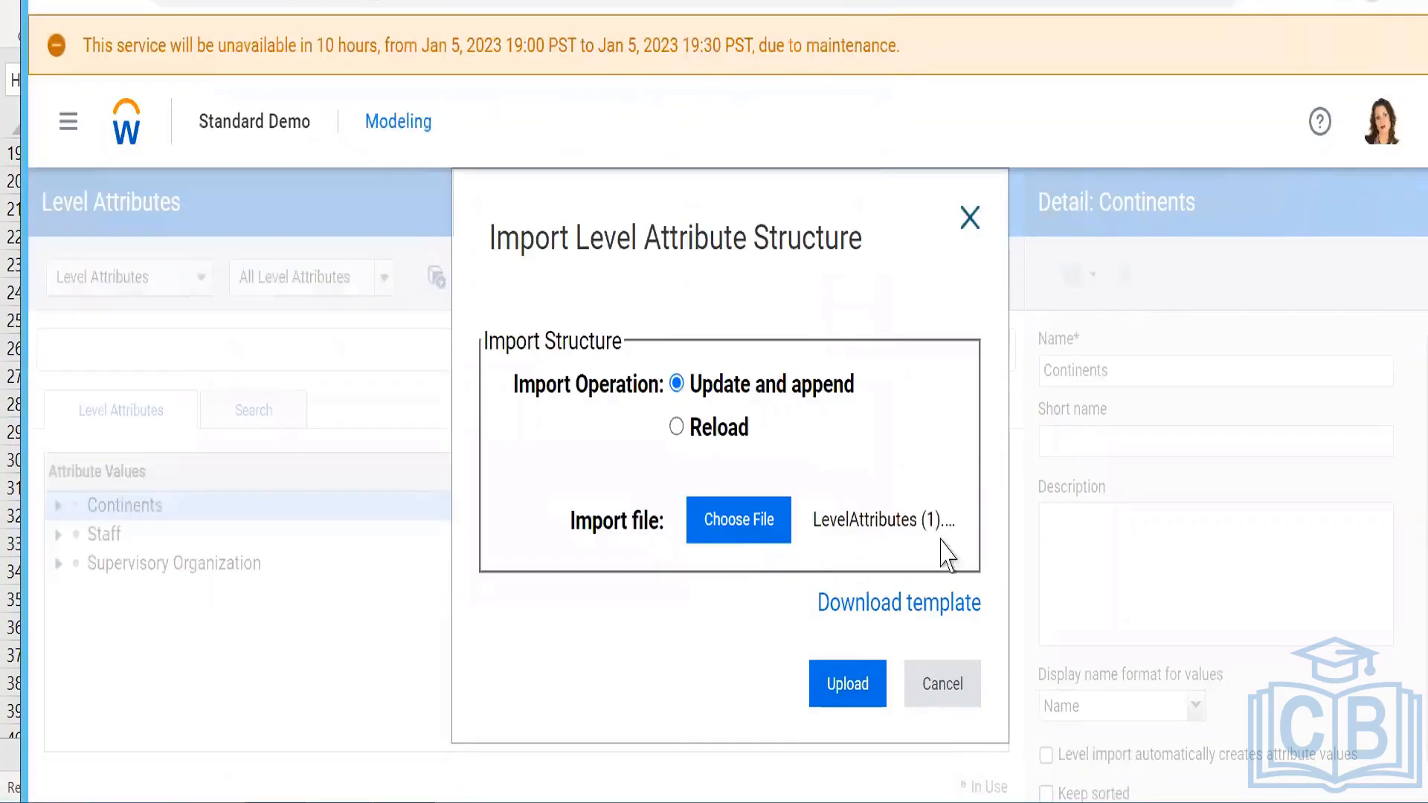
click(845, 703)
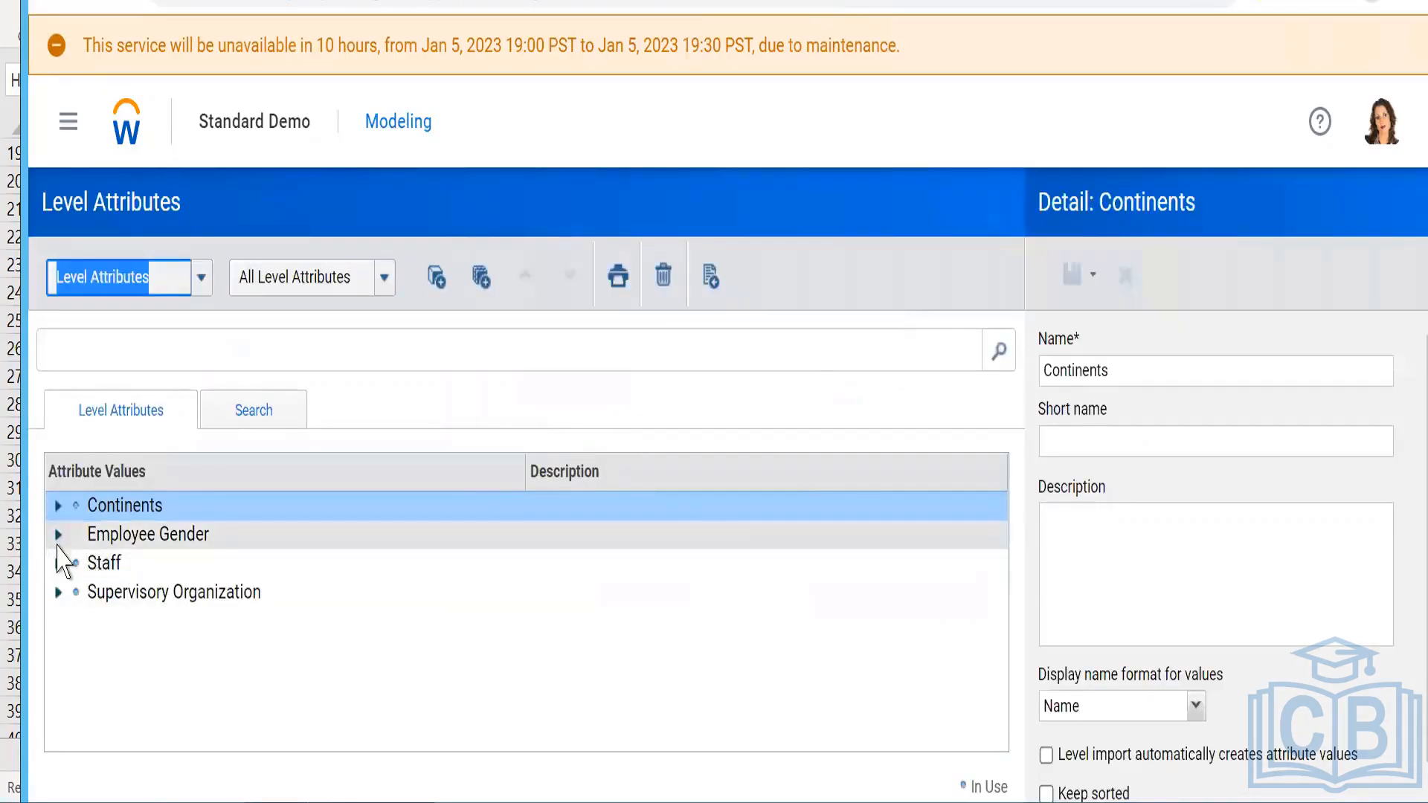
click(58, 543)
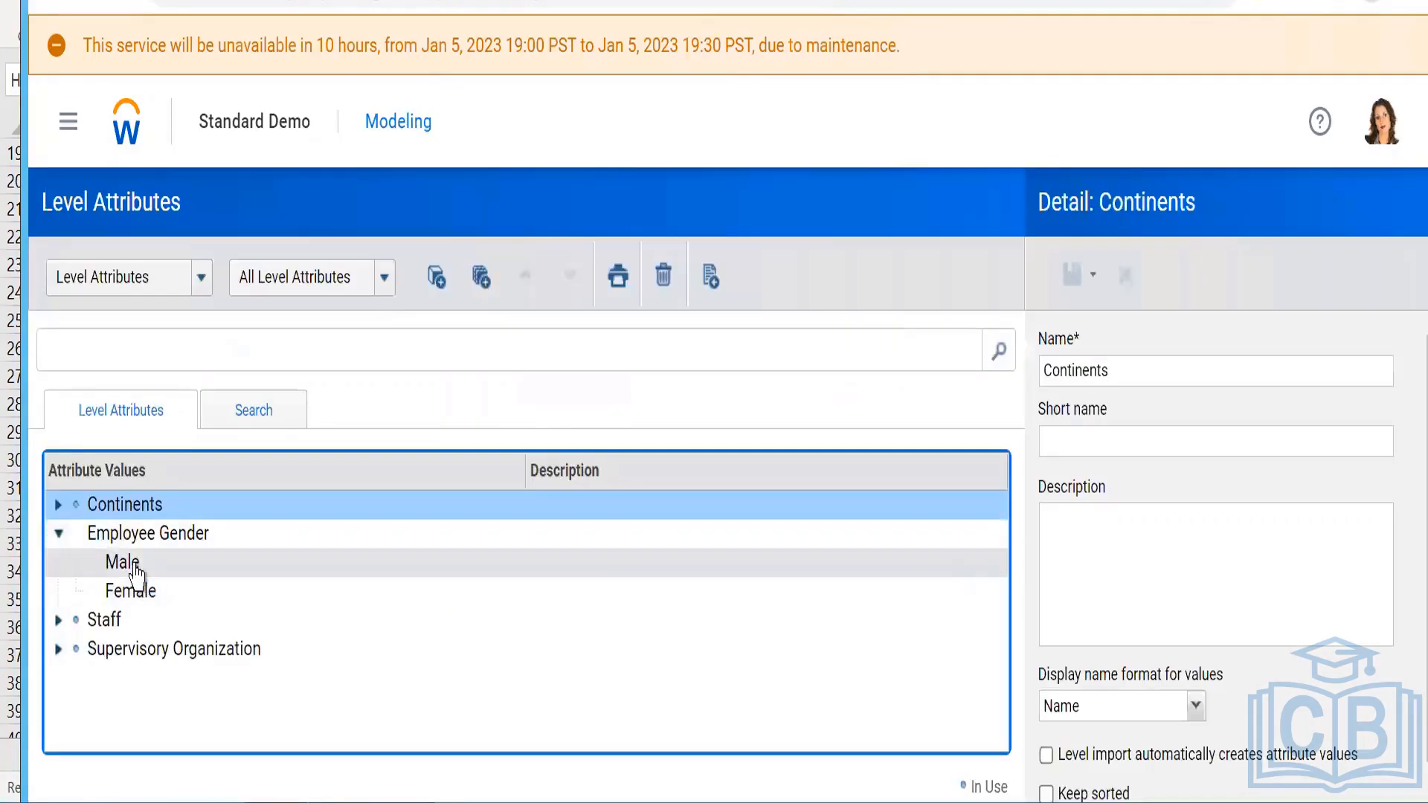
click(134, 567)
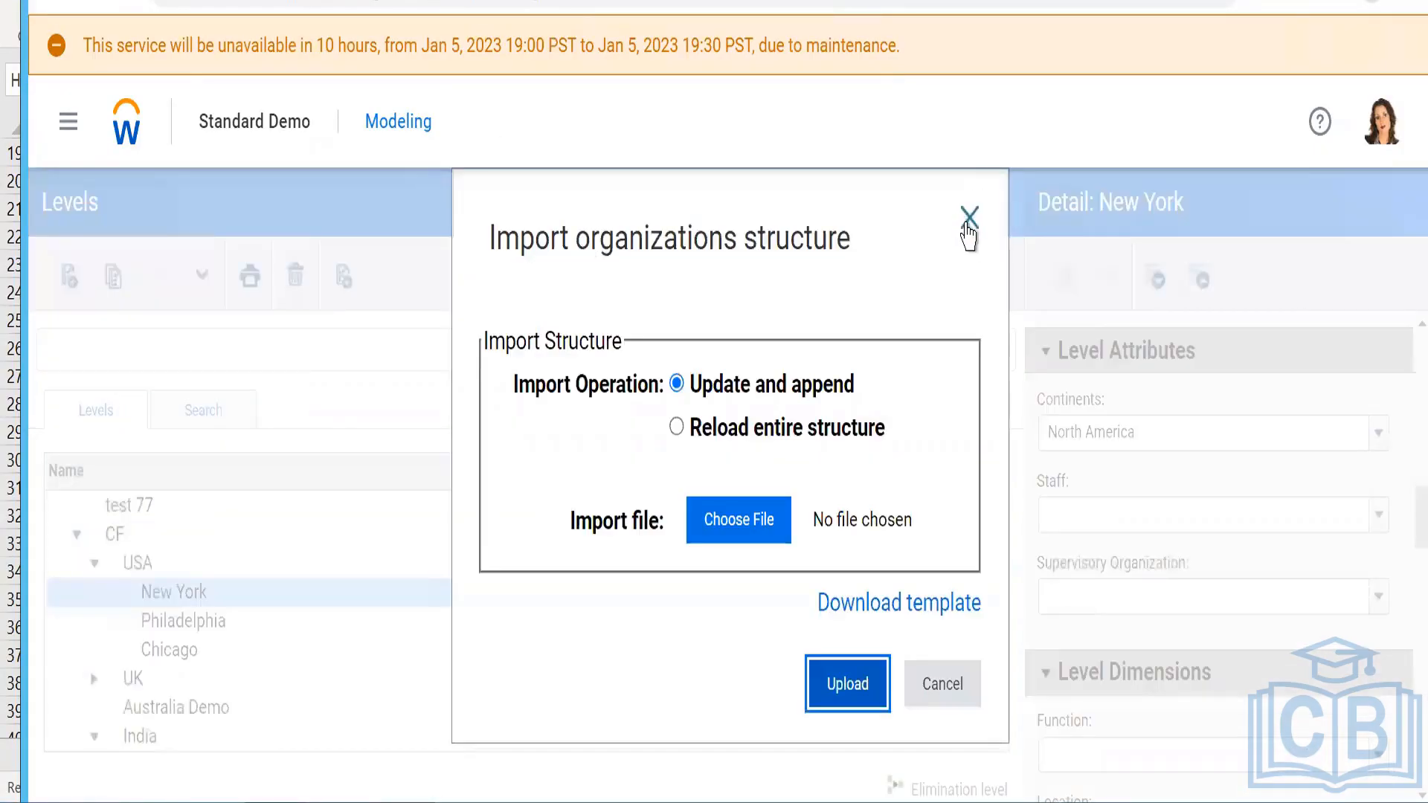
- Reload the Levels page without importing and check which Employee Gender values are offered for the test 77 level
click(969, 220)
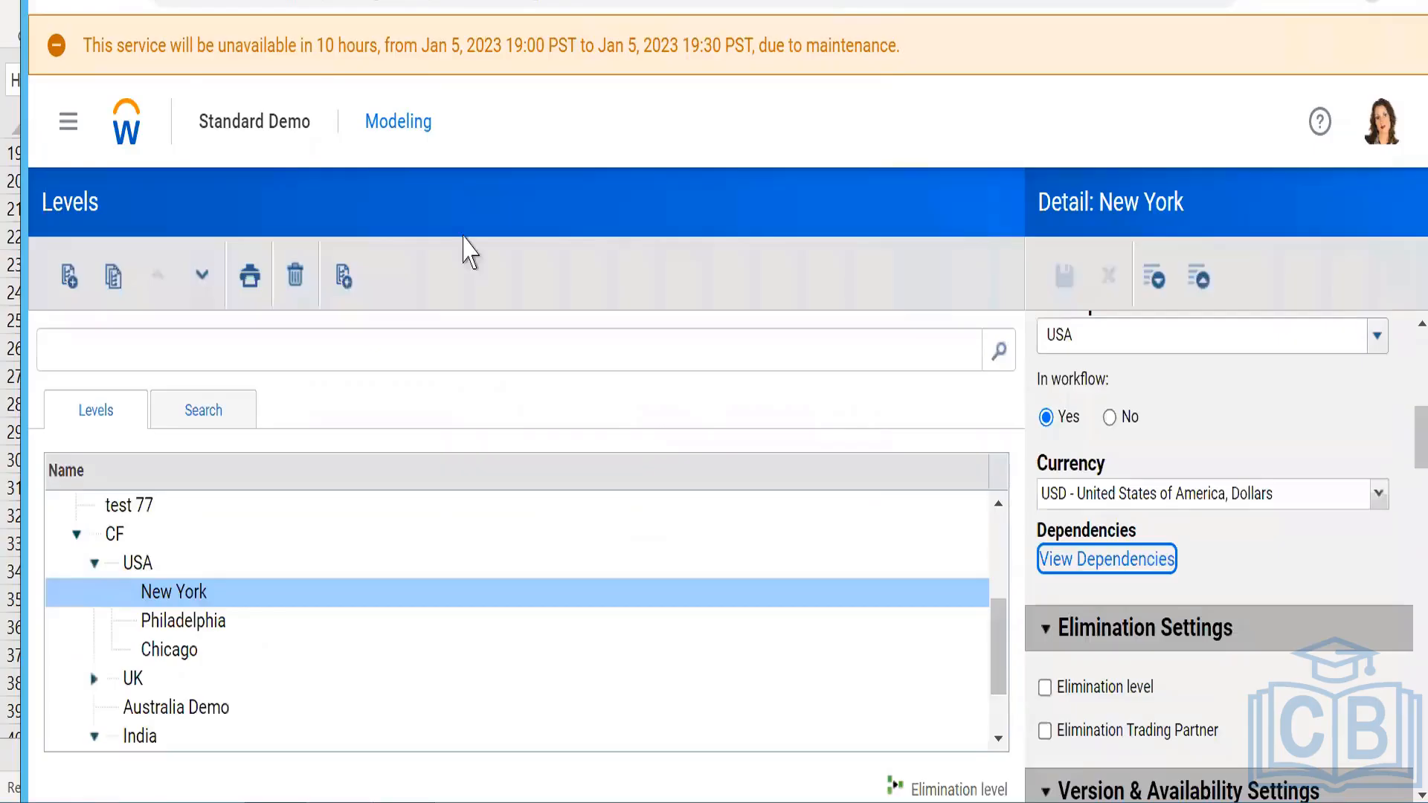
click(122, 2)
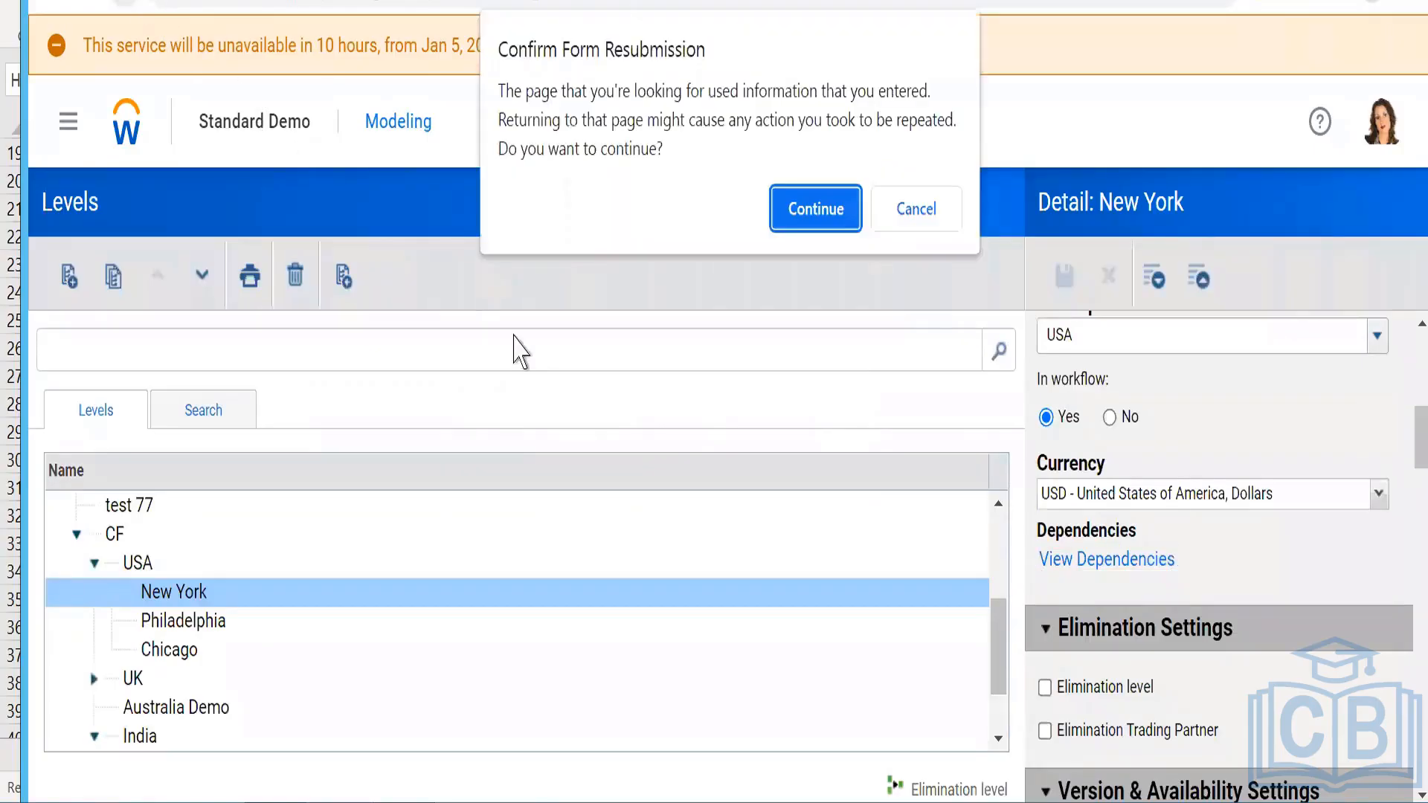
click(816, 210)
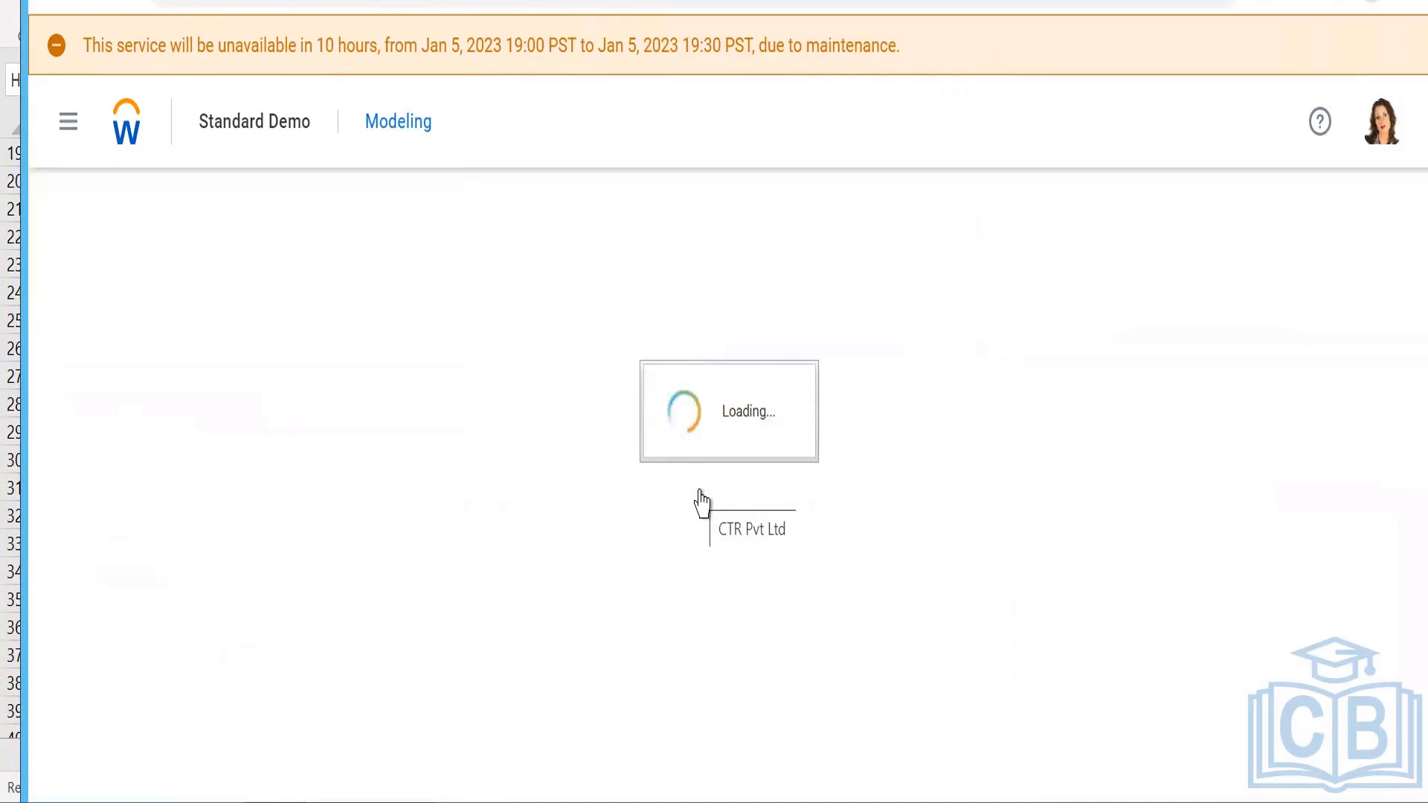
scroll(229, 707, down, 1)
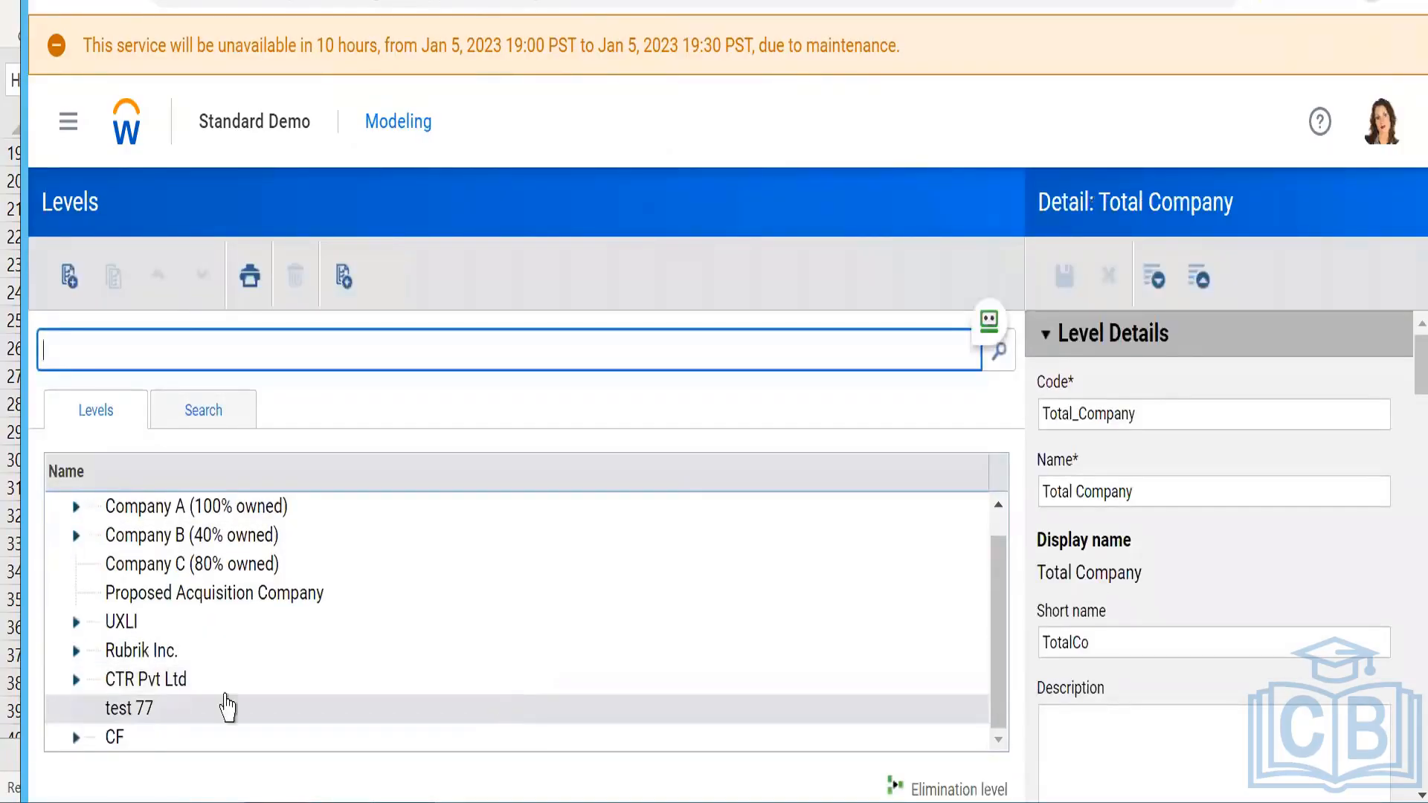
click(140, 709)
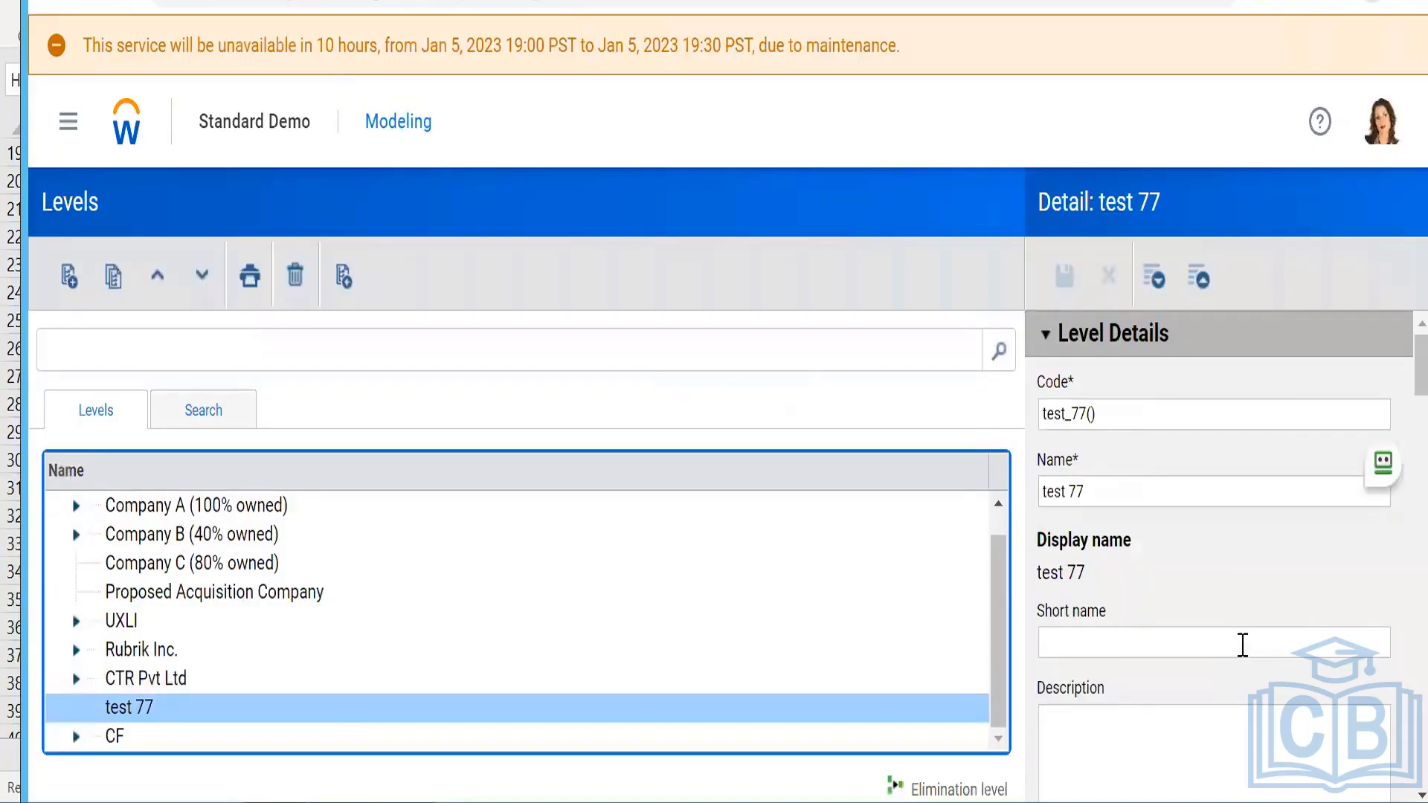
drag(1400, 365, 1400, 494)
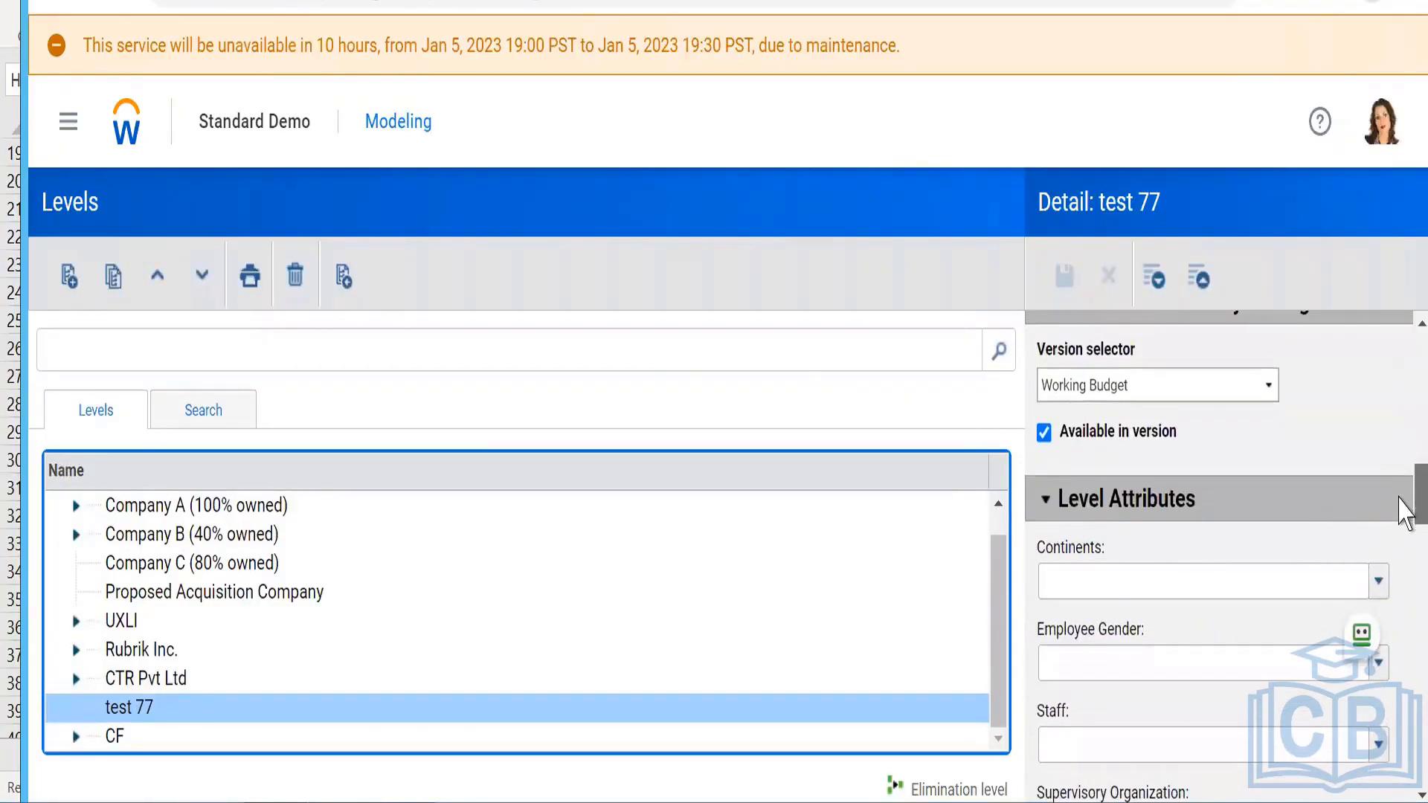
scroll(1402, 513, down, 1)
scroll(1190, 588, down, 2)
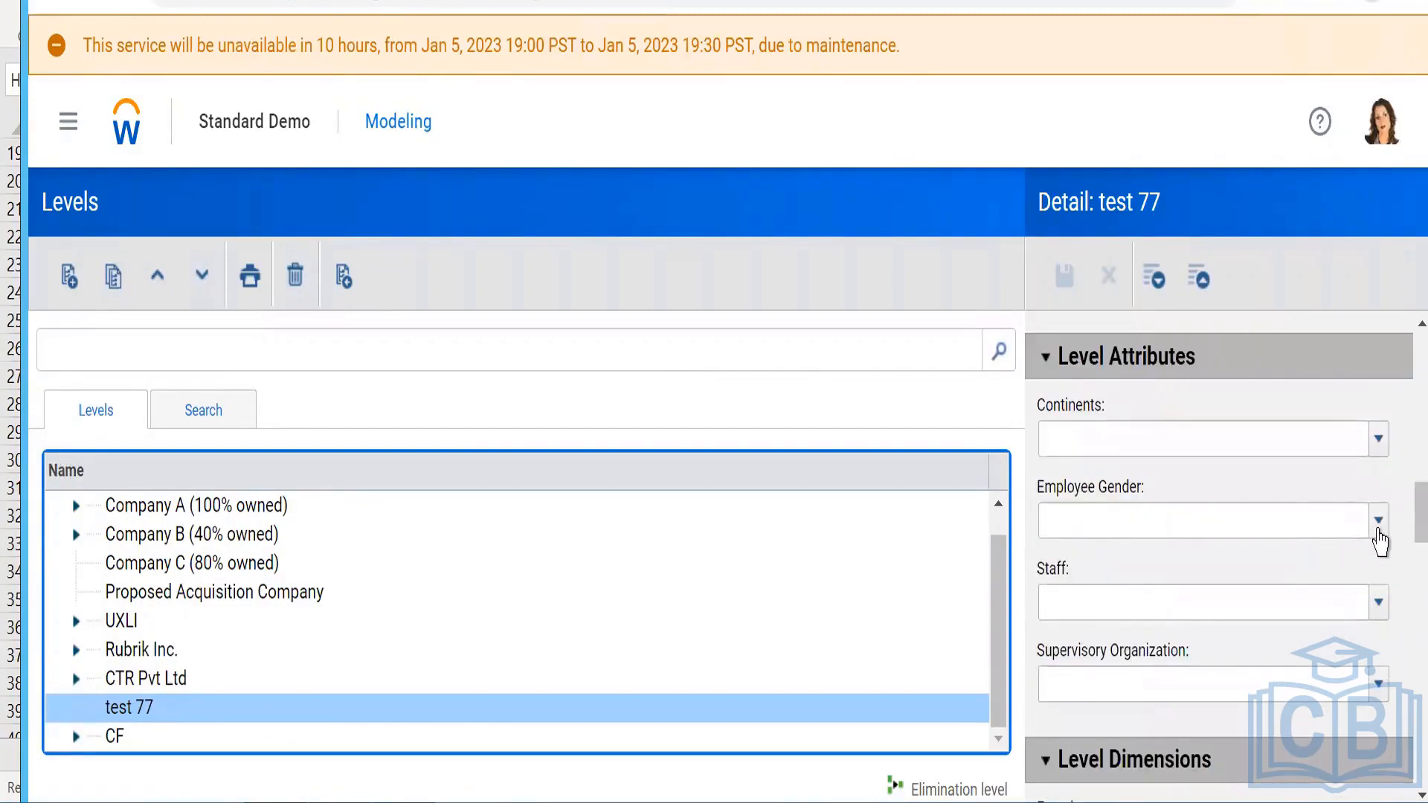
click(1379, 529)
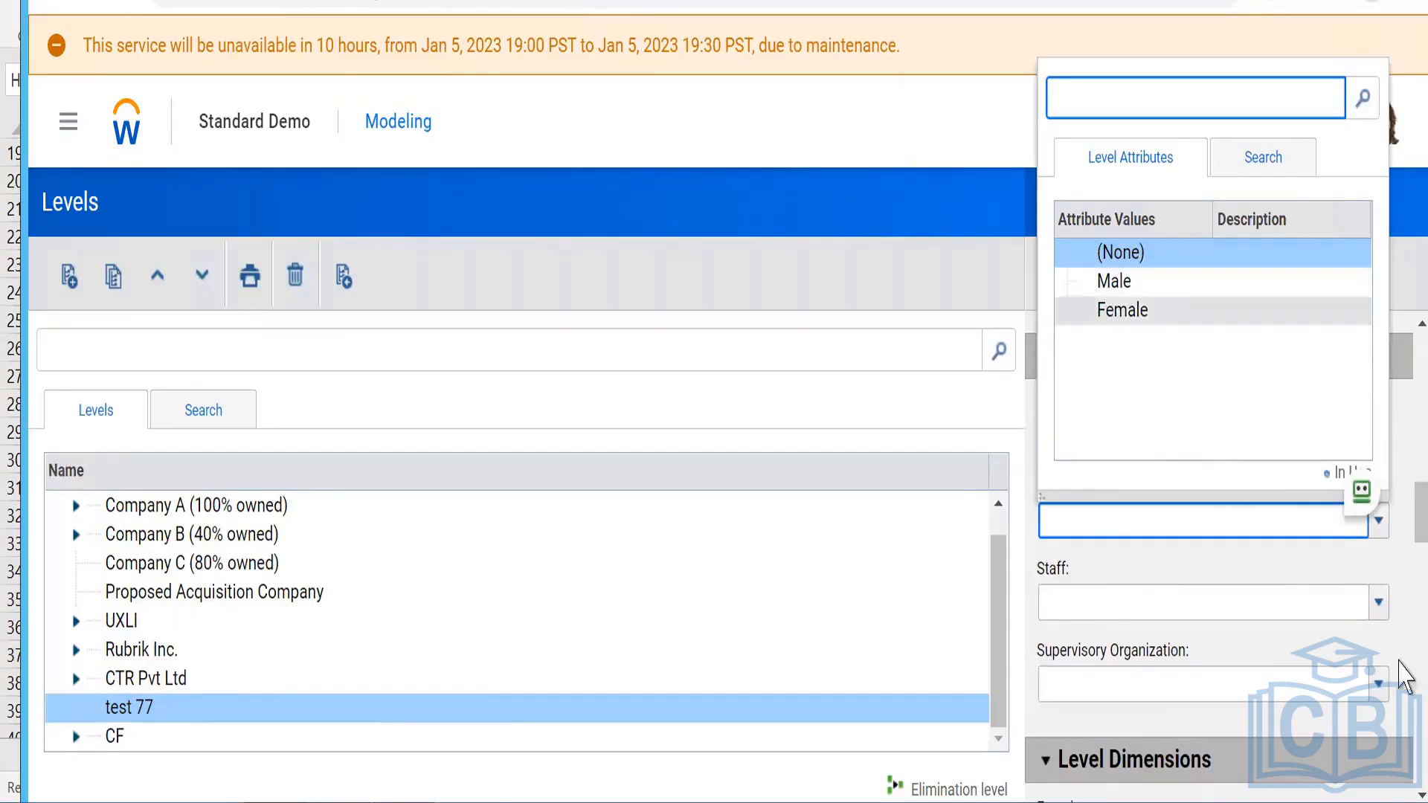
click(1400, 587)
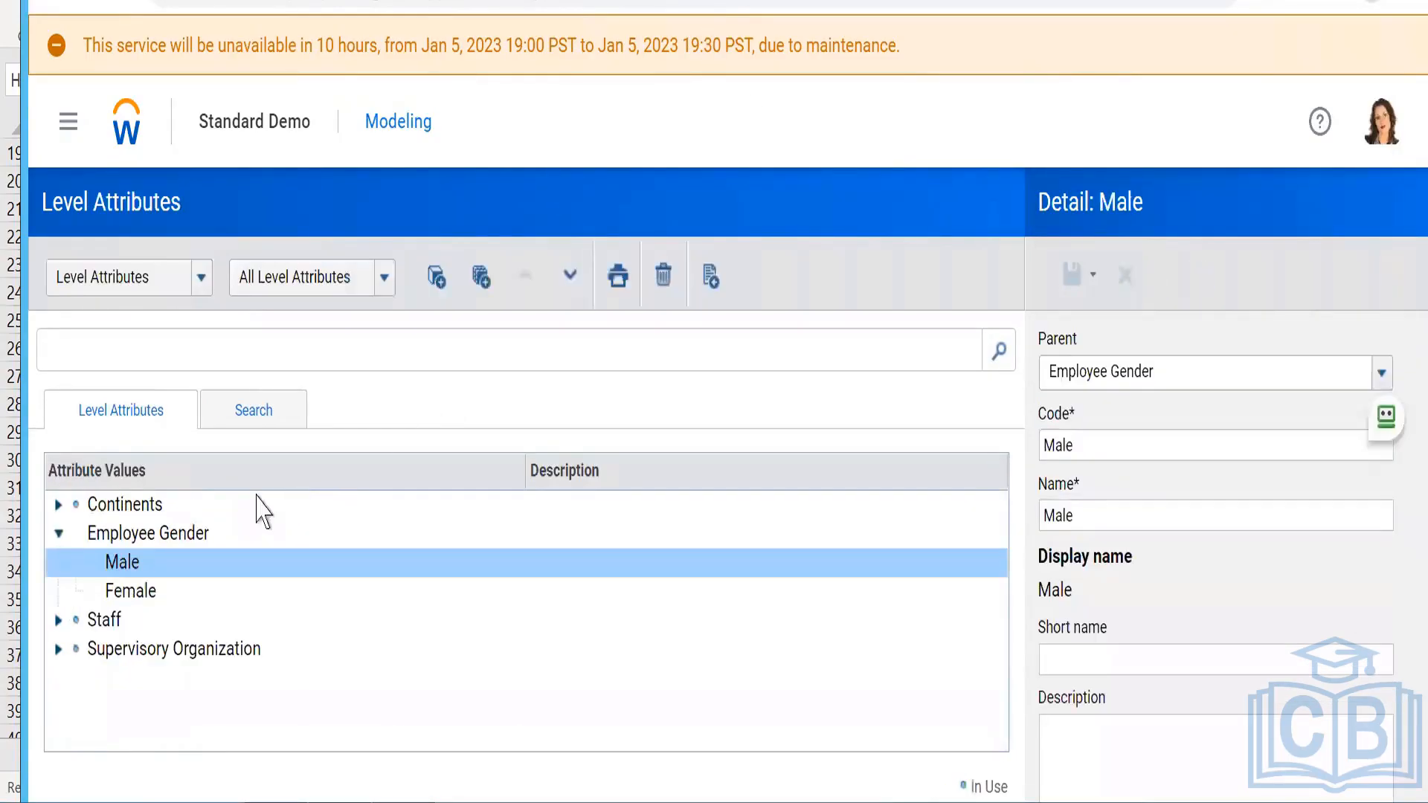
- Delete the Employee Gender attribute from the level attributes
click(100, 537)
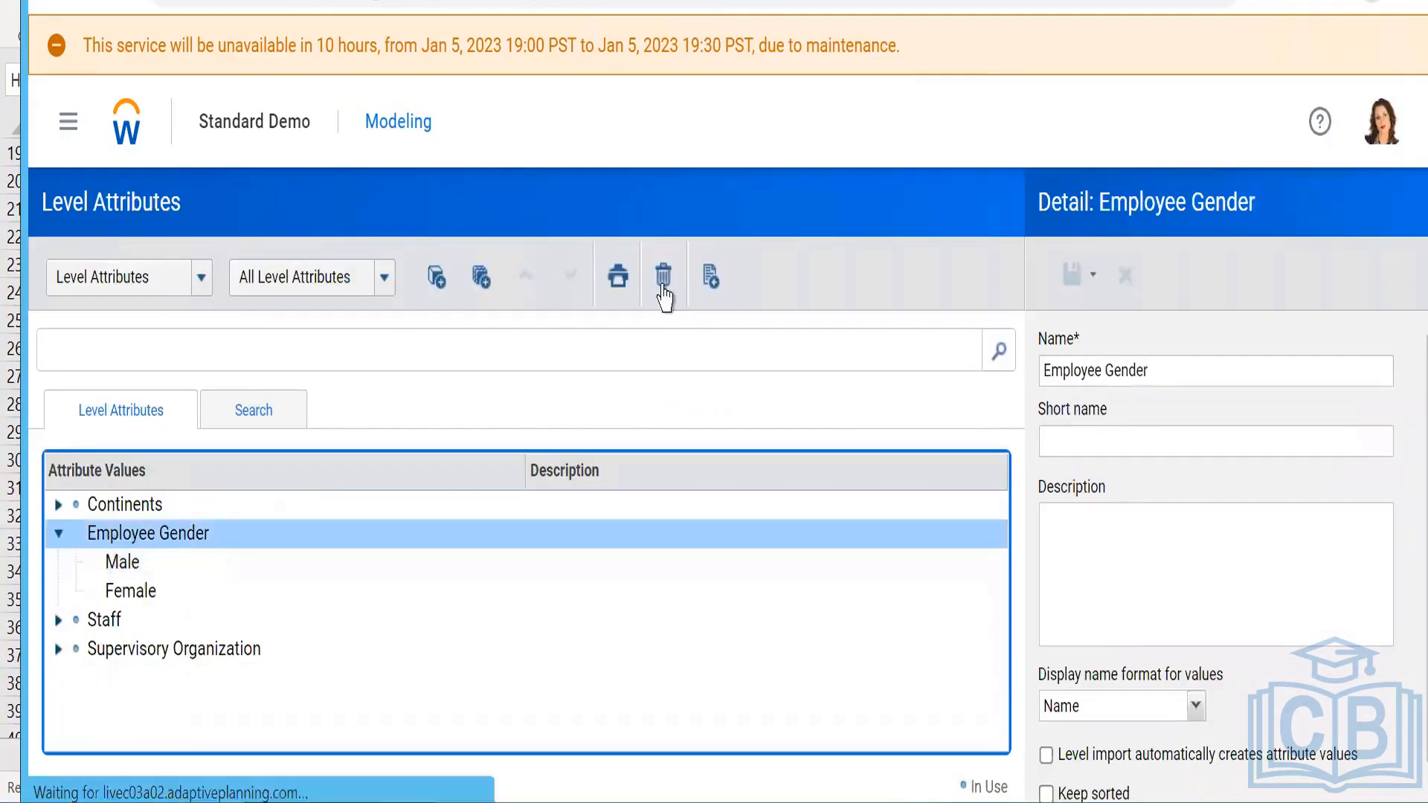
click(663, 283)
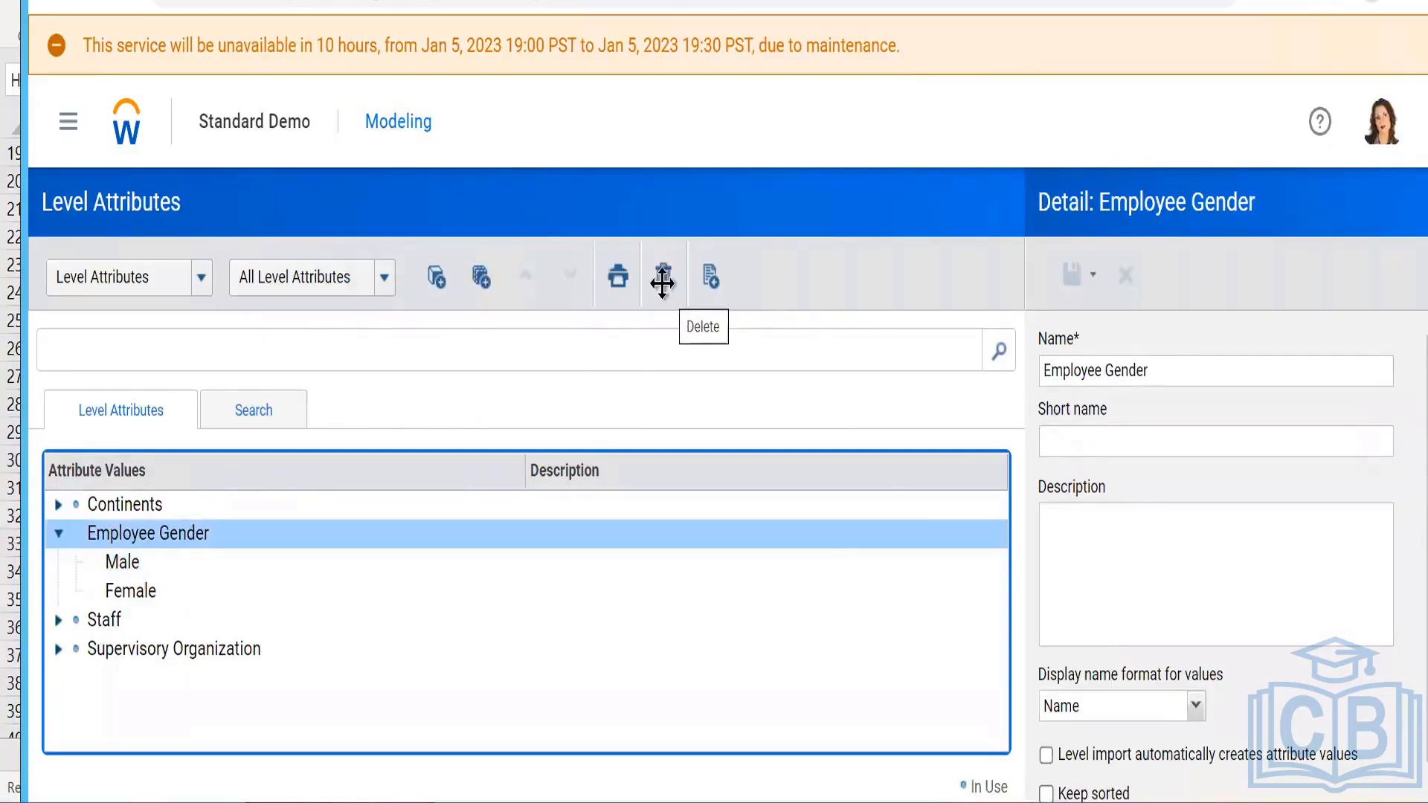
click(837, 512)
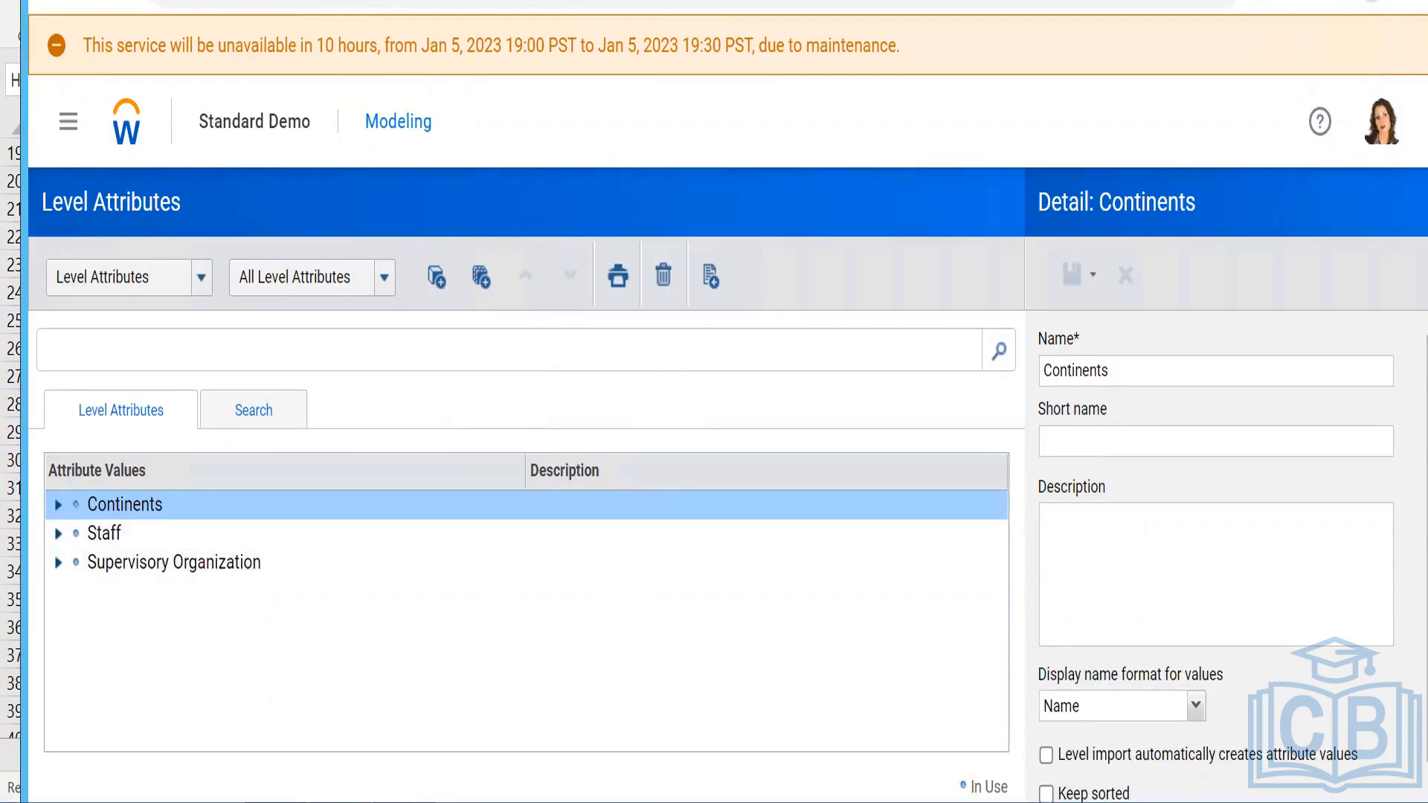
- Open the LevelAttributes (1) workbook from the Downloads folder in Excel and review the Attribute Name entry in A5
key(super+e)
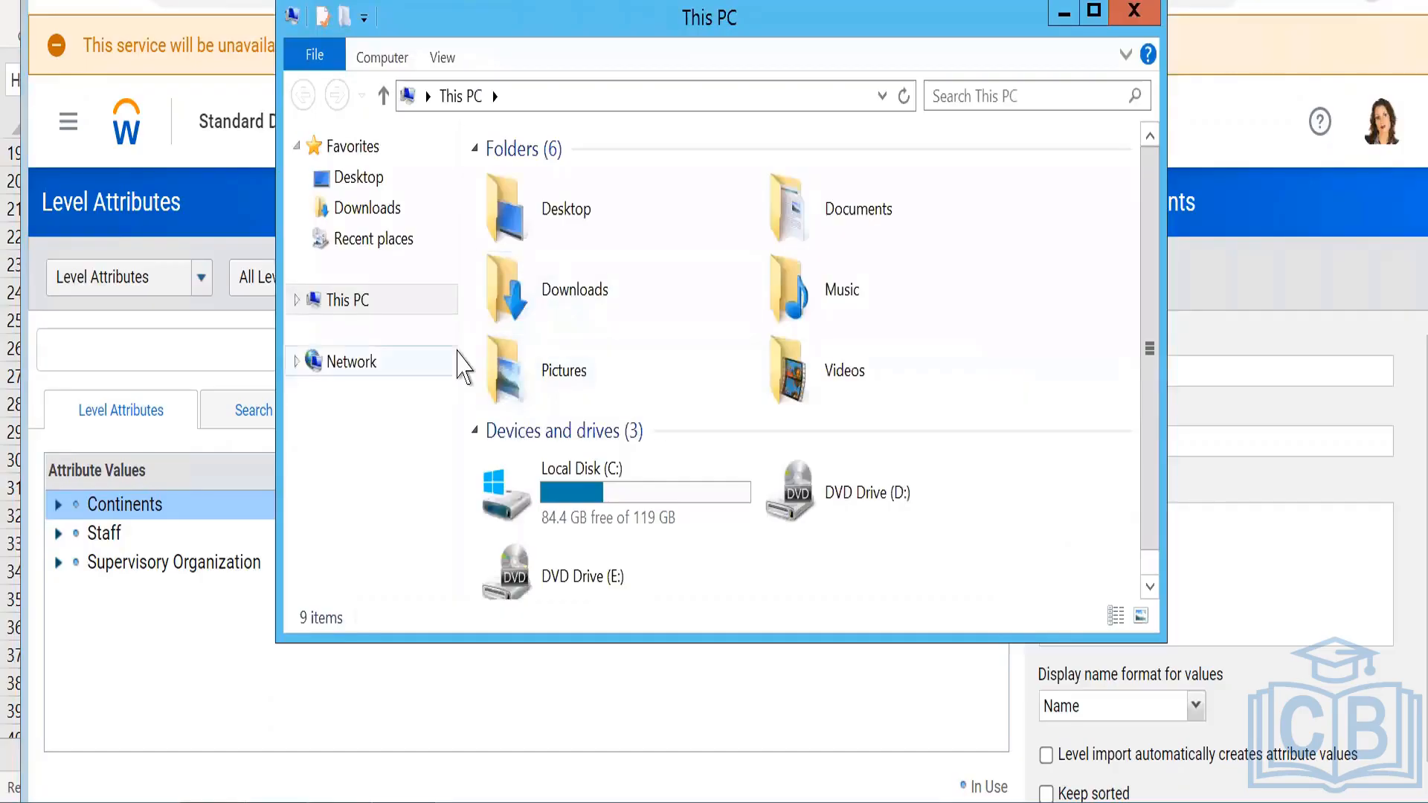
click(376, 210)
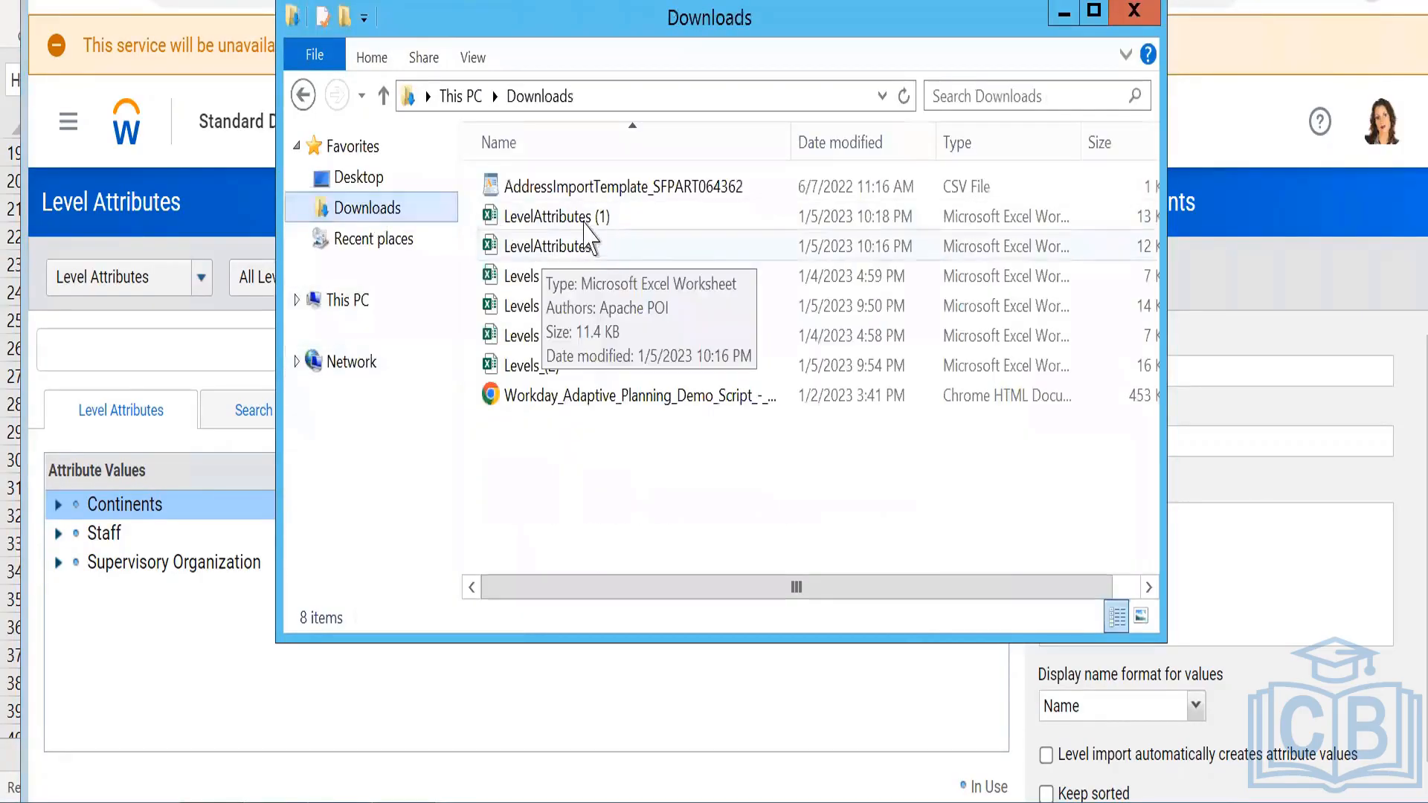
double_click(550, 218)
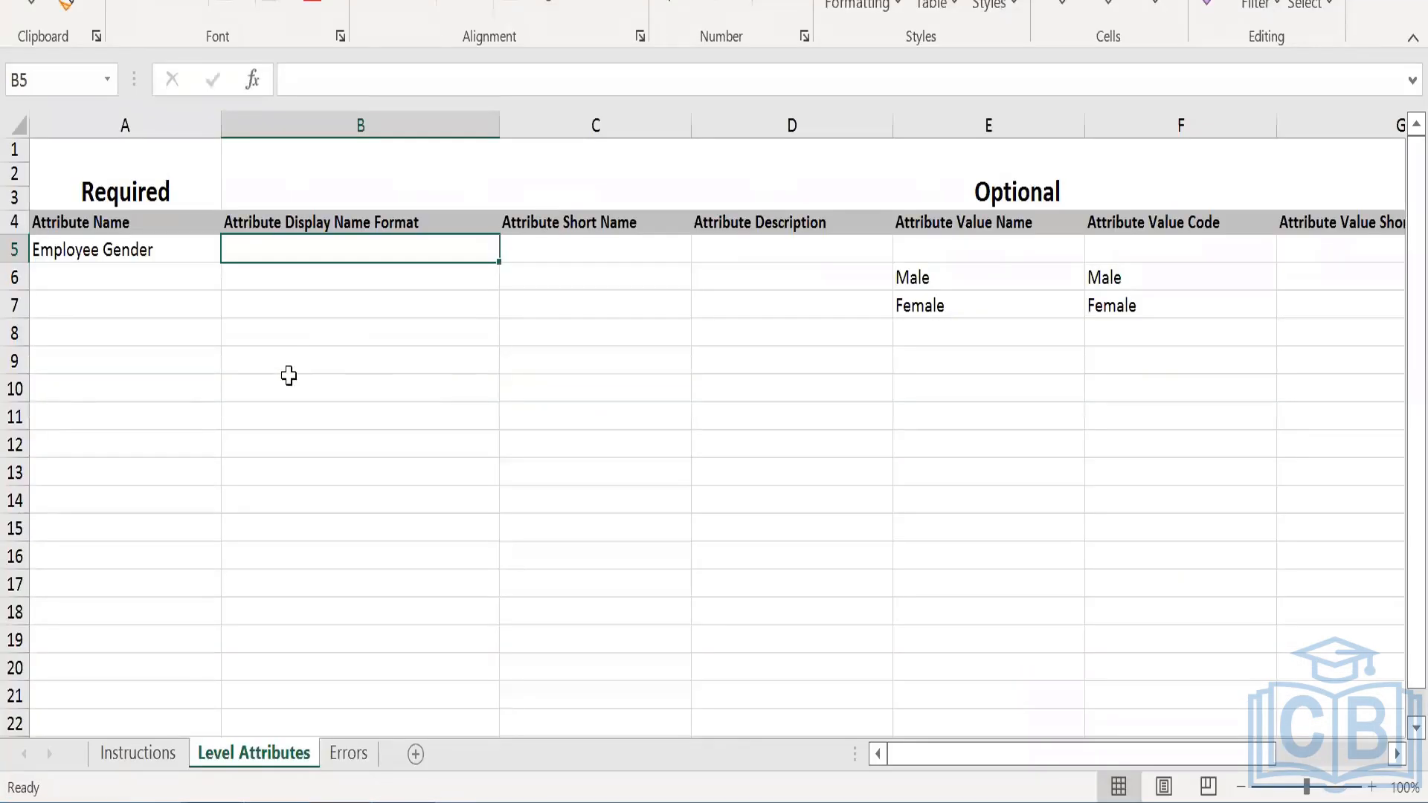
click(288, 376)
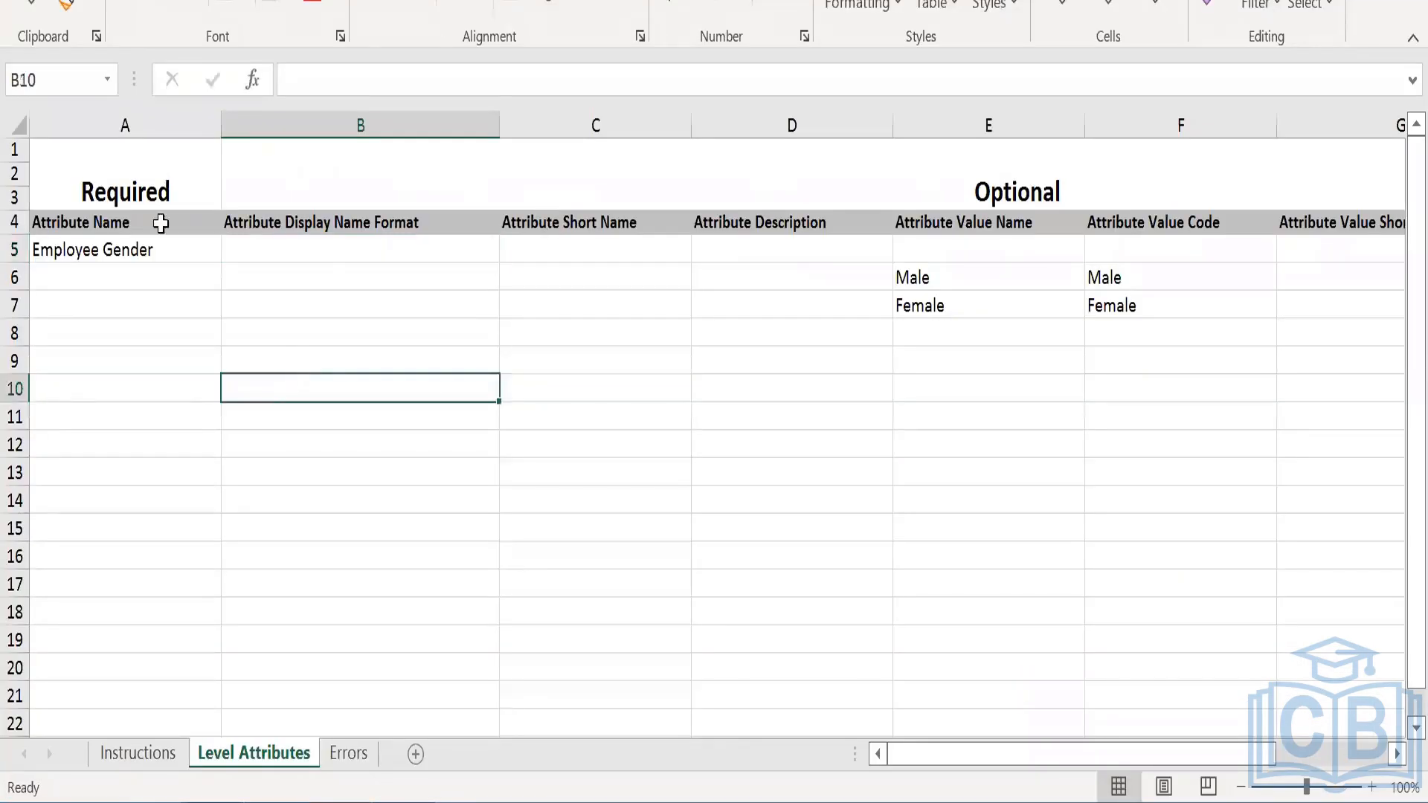
click(103, 123)
click(63, 223)
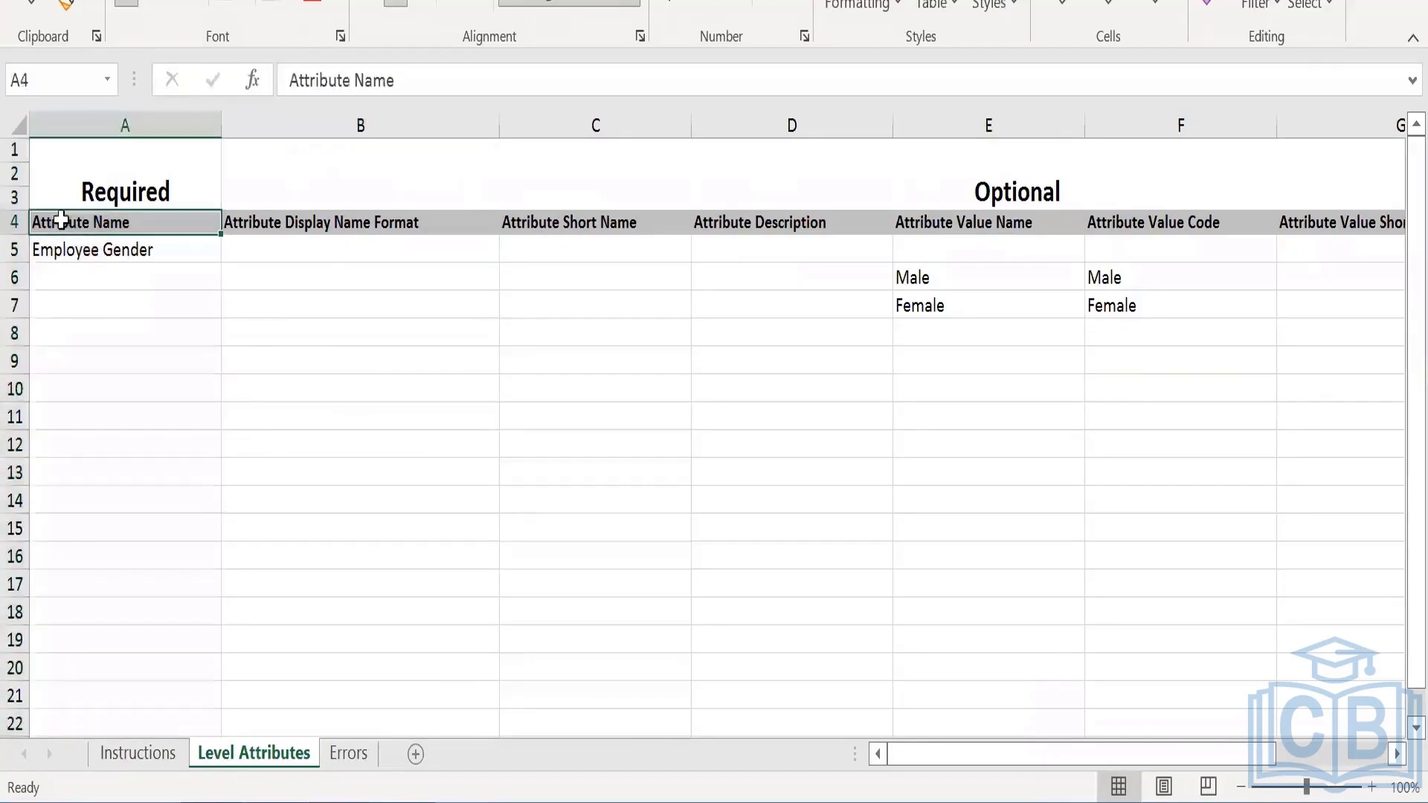
click(82, 256)
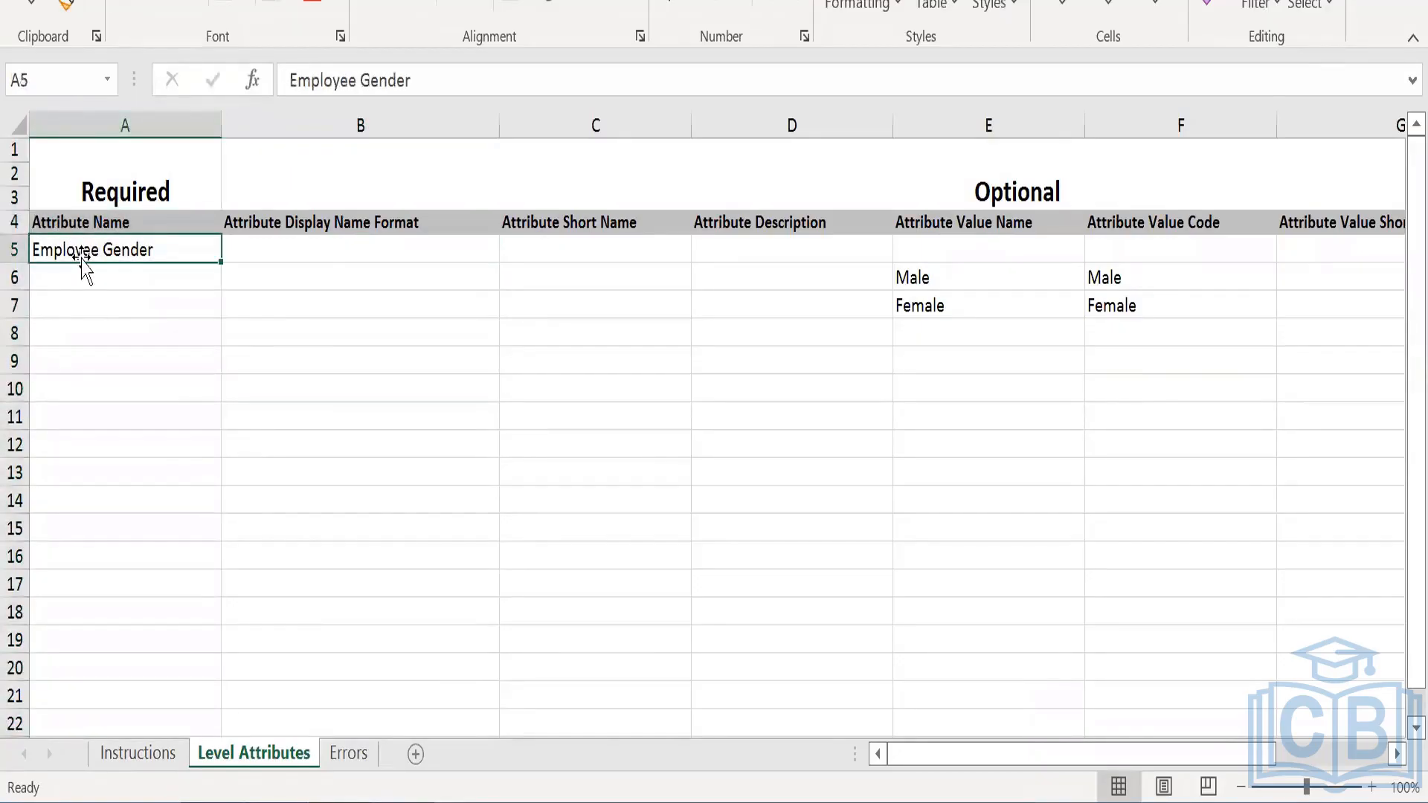
- Review the Attribute Value Name and Attribute Name headings together with the Male and Female value entries on the Level Attributes sheet
click(958, 128)
click(962, 223)
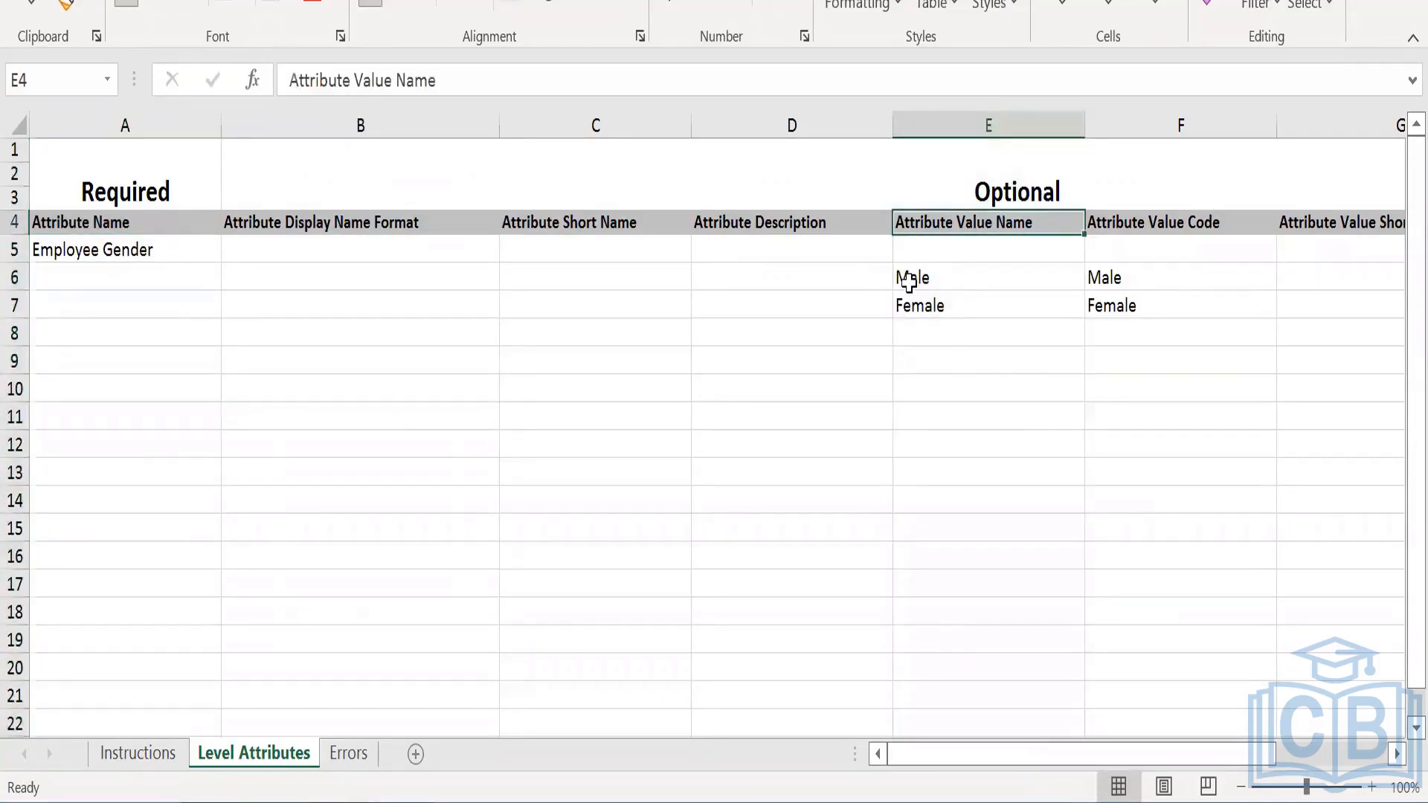
click(908, 281)
click(923, 299)
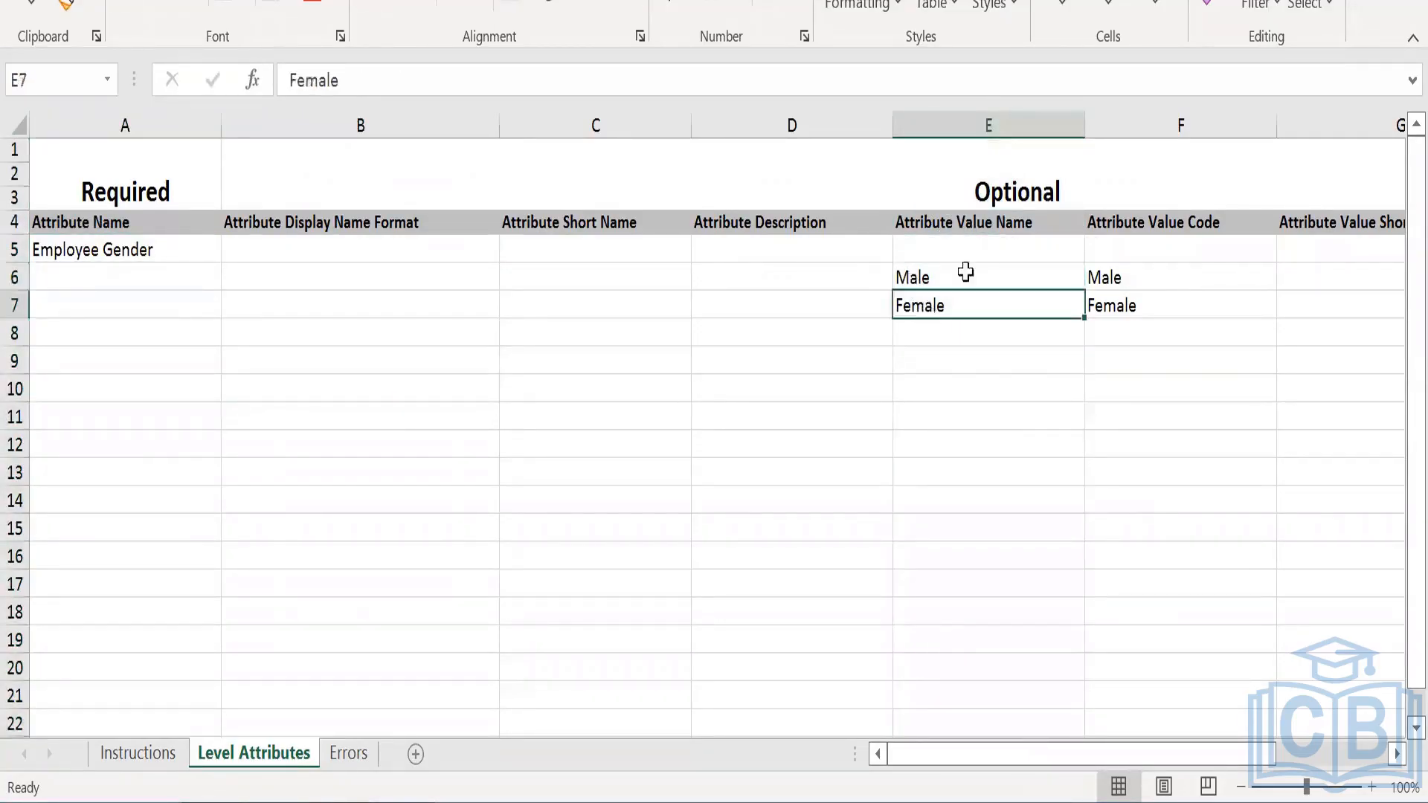
click(907, 223)
click(71, 224)
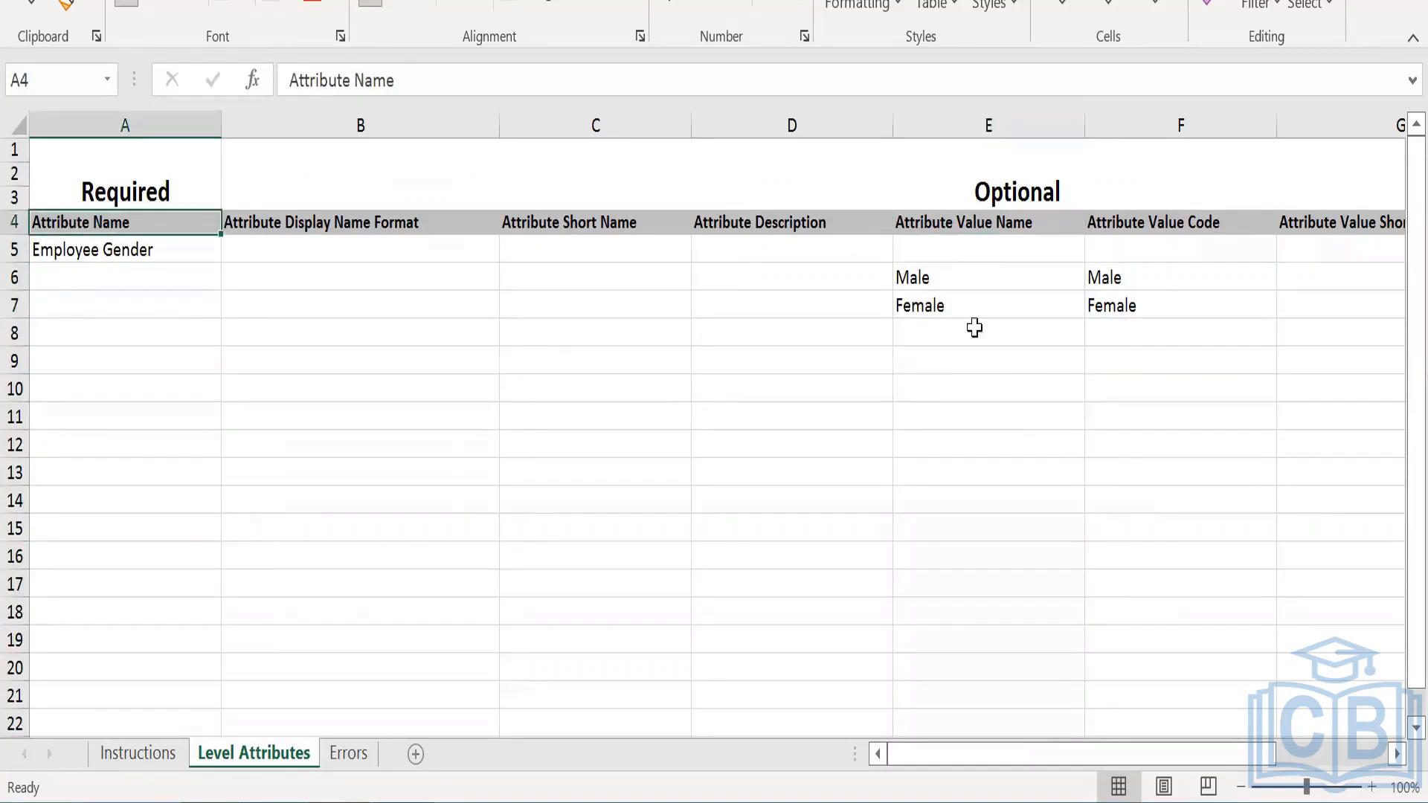
click(962, 223)
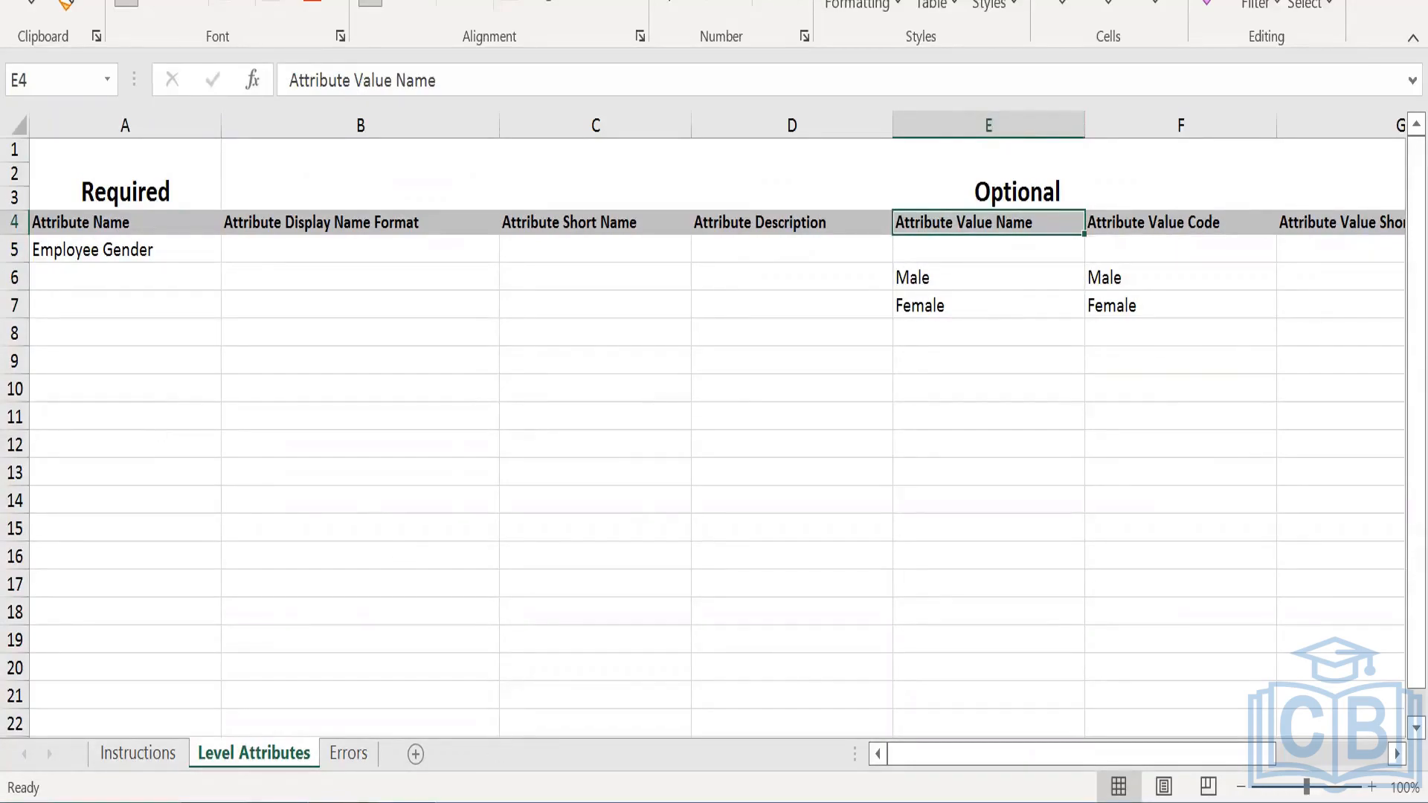
- Switch to Workday Adaptive Planning and examine the values under Supervisory Organization, including Operations and its child values and details
key(alt+Tab)
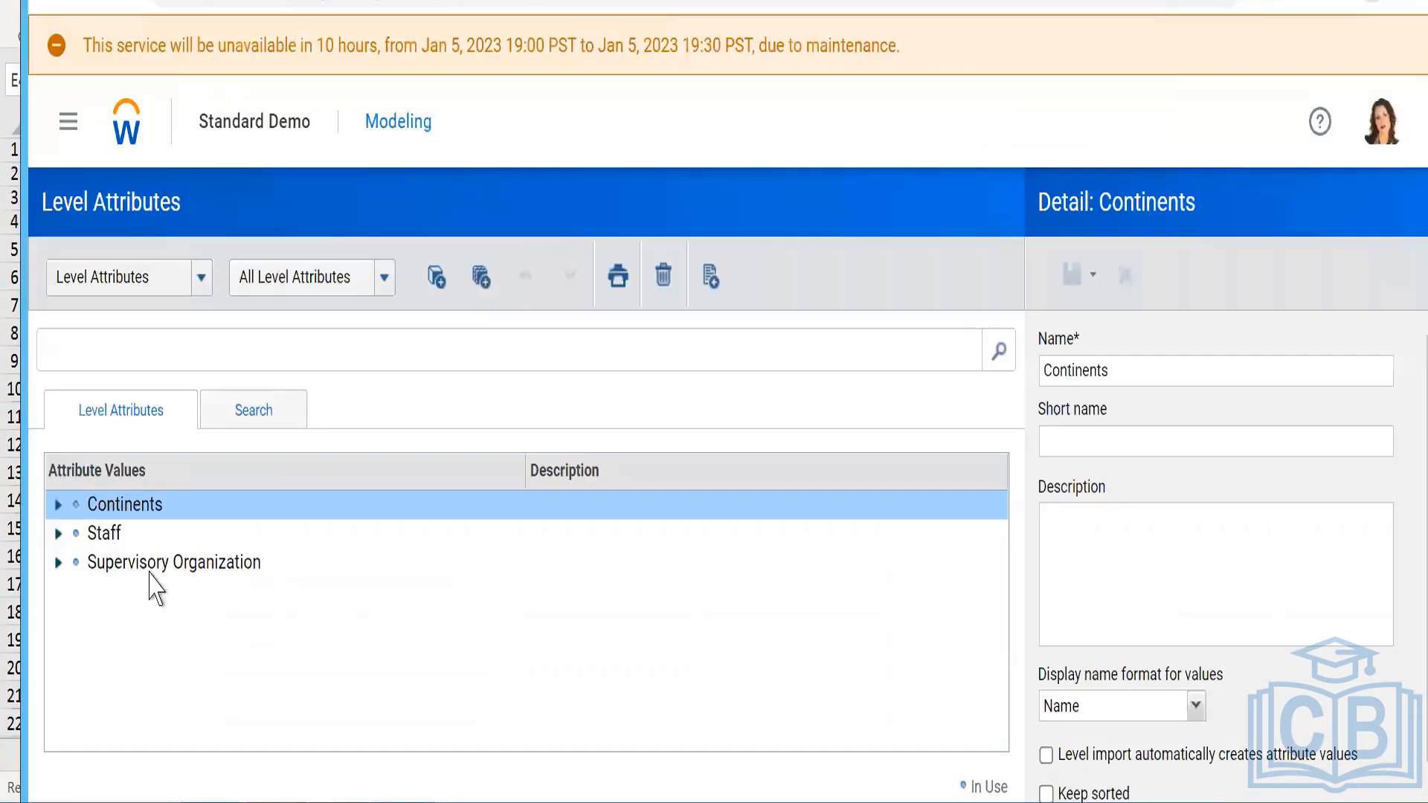
click(57, 567)
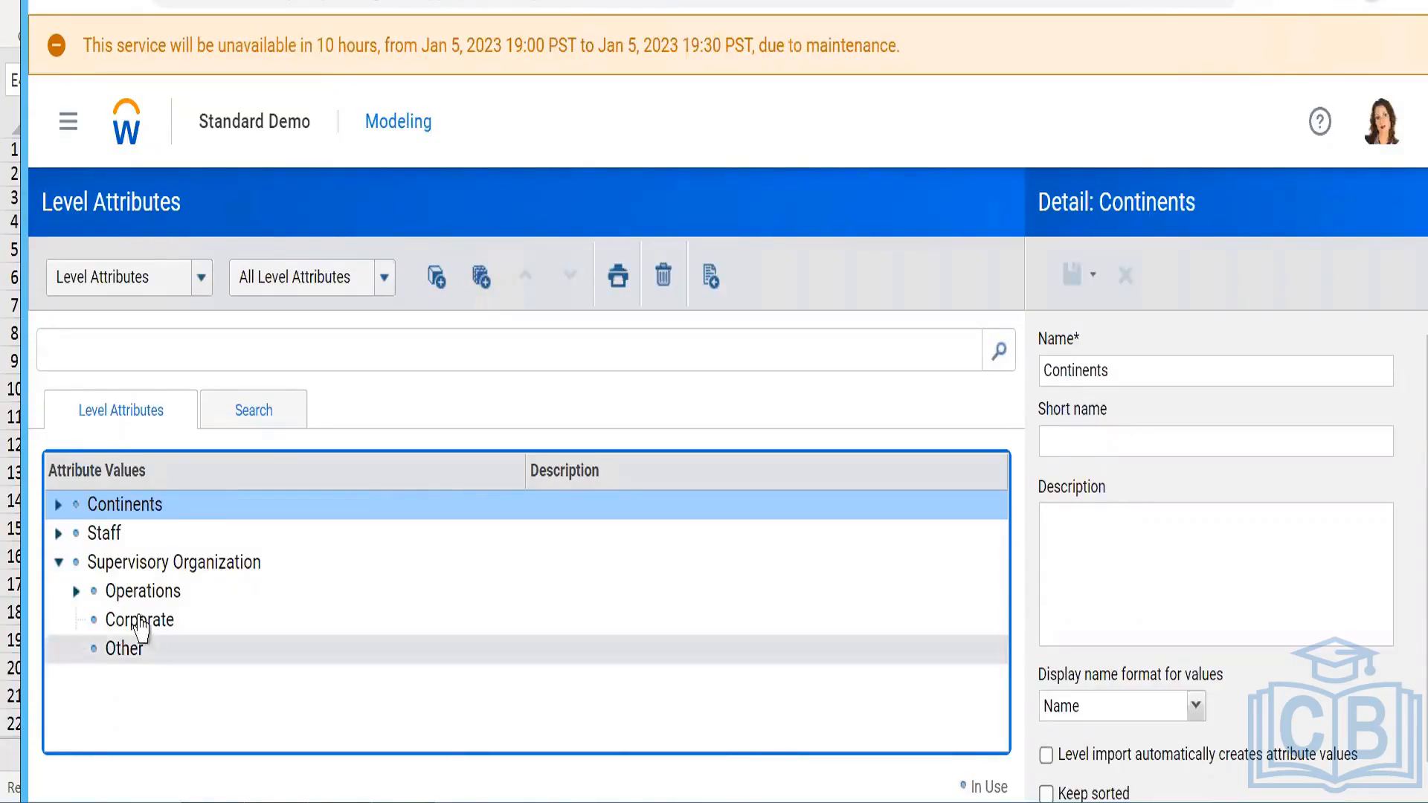
click(75, 592)
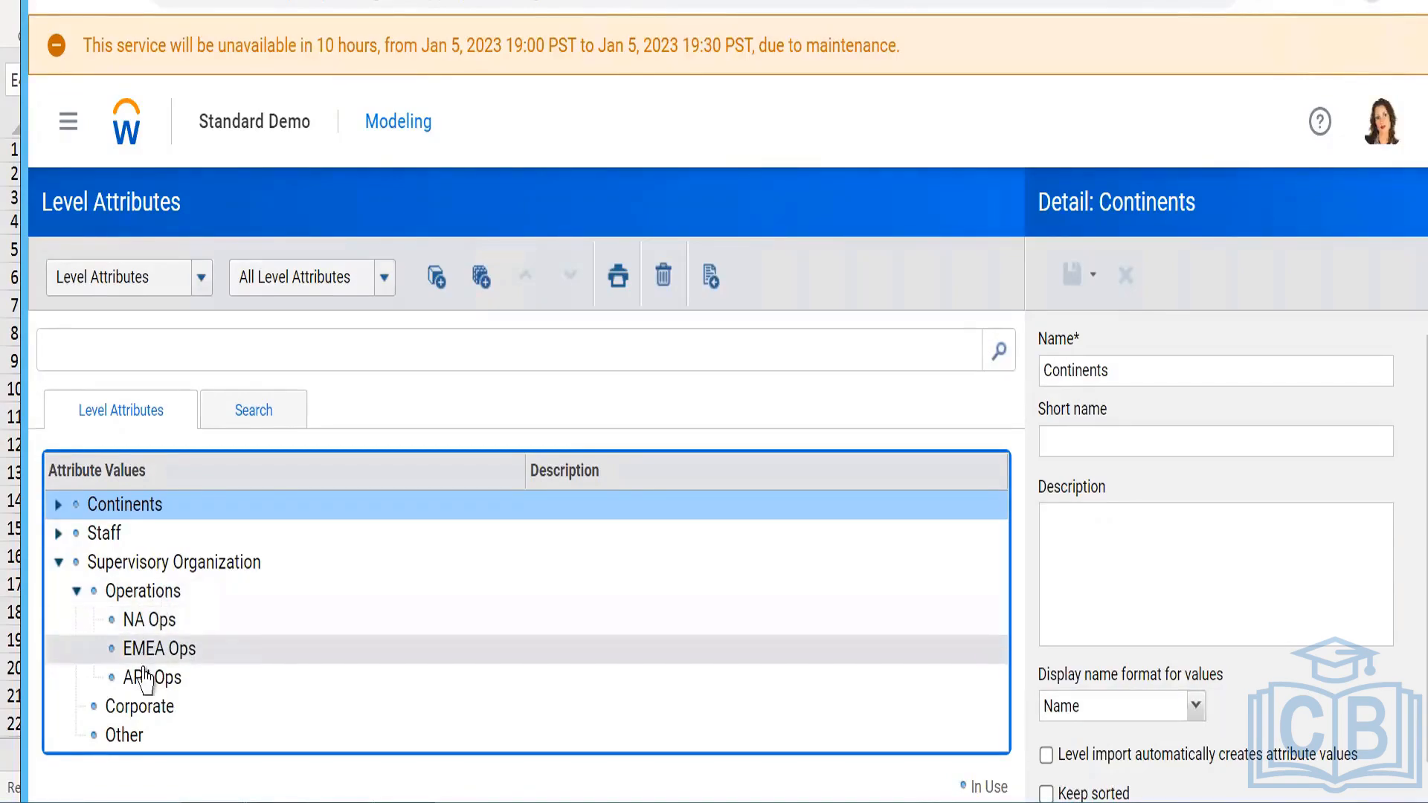
click(151, 599)
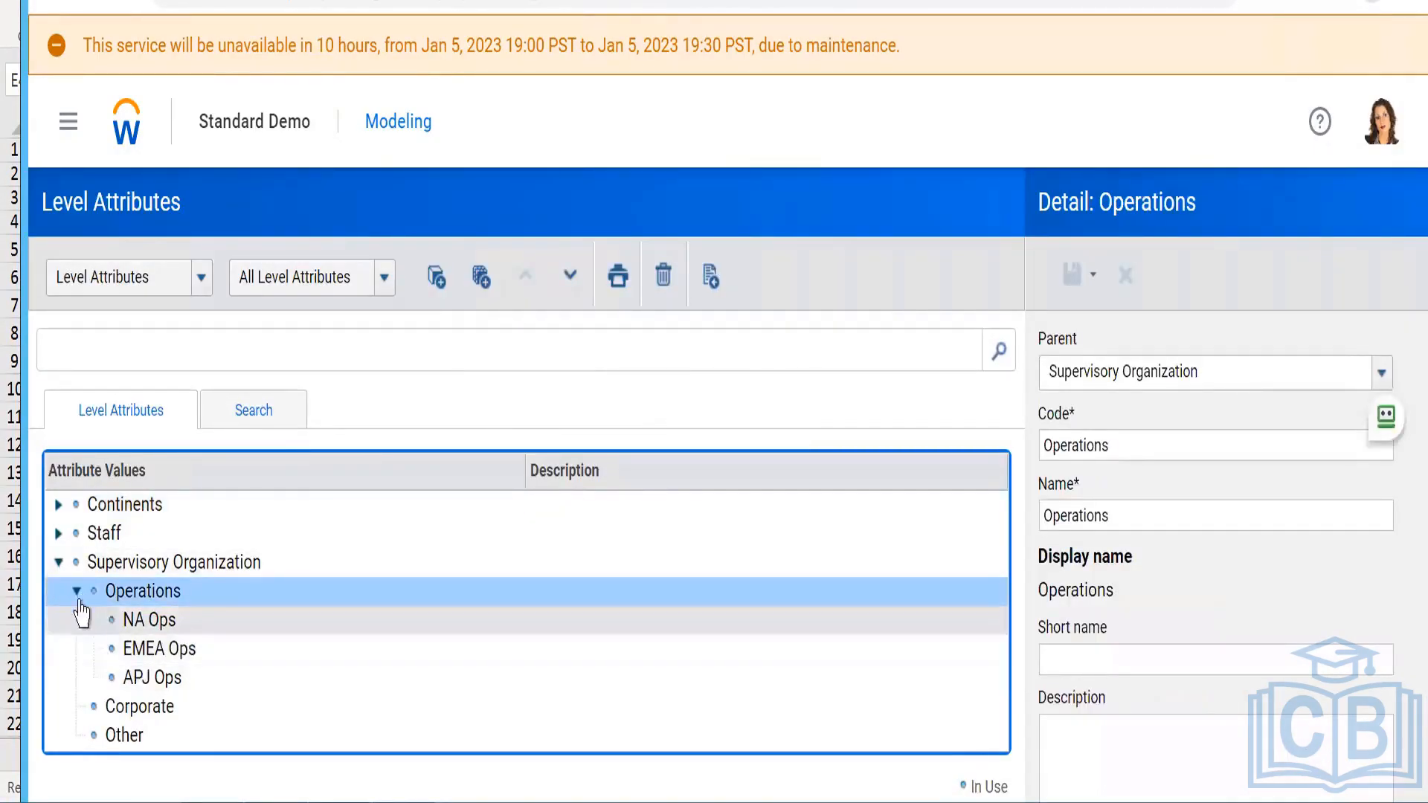
click(75, 592)
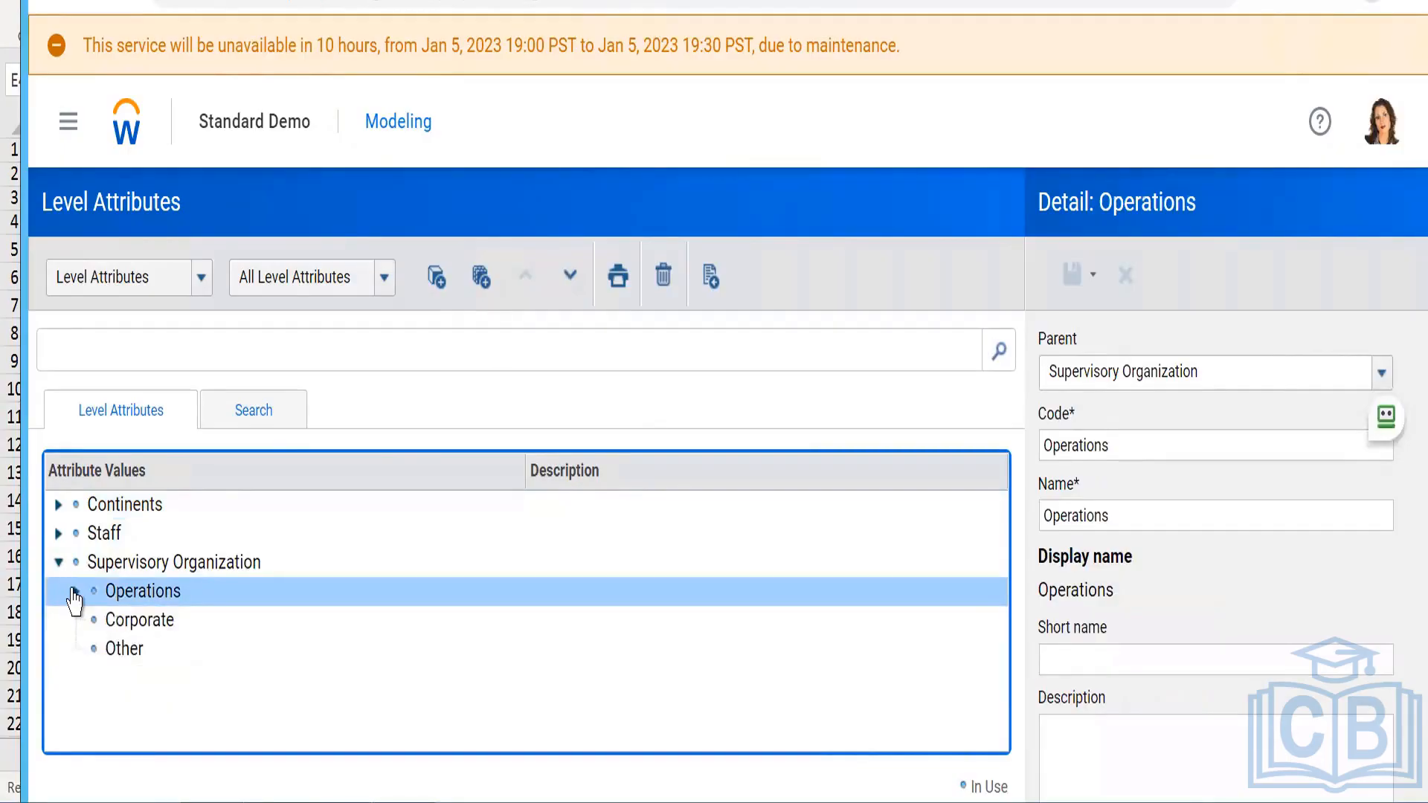
click(76, 593)
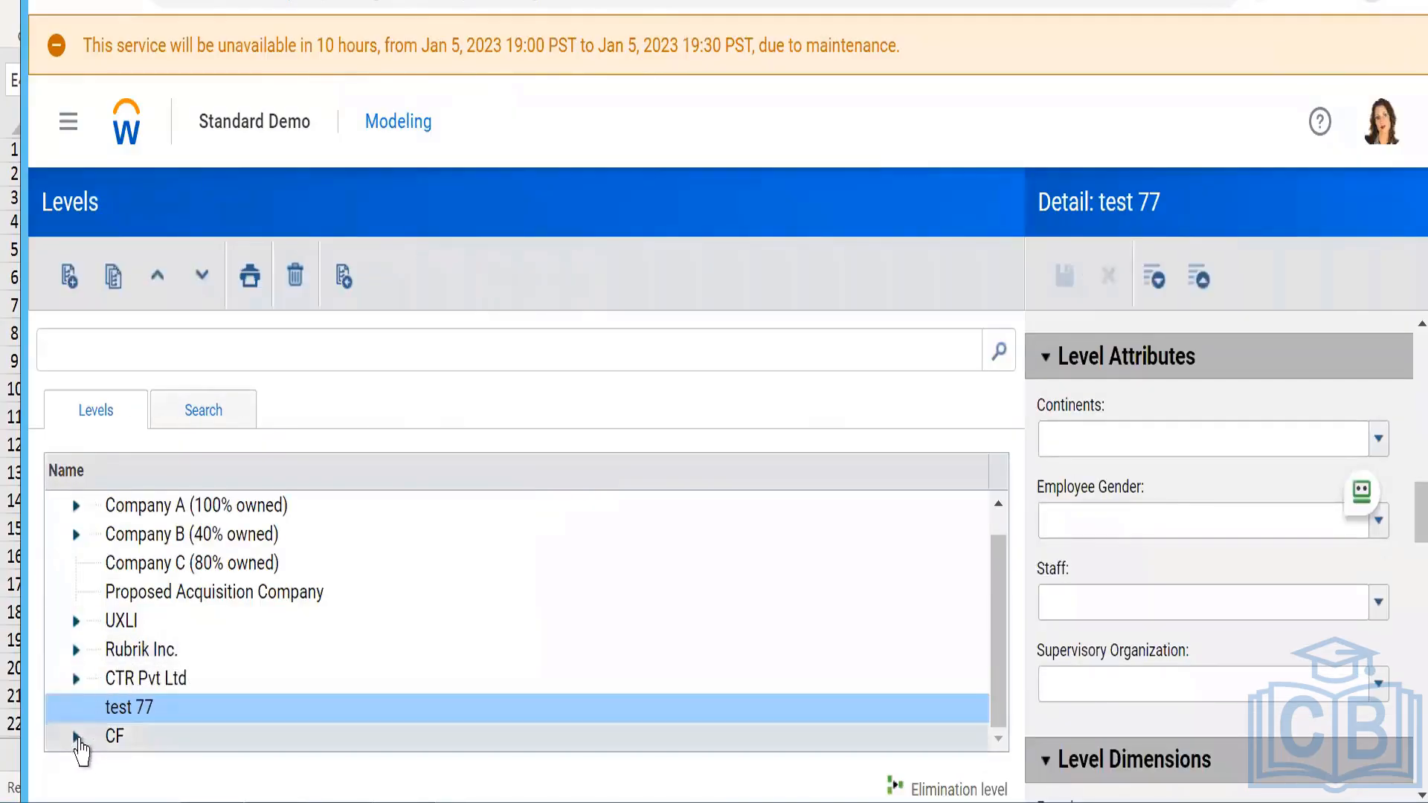
click(77, 736)
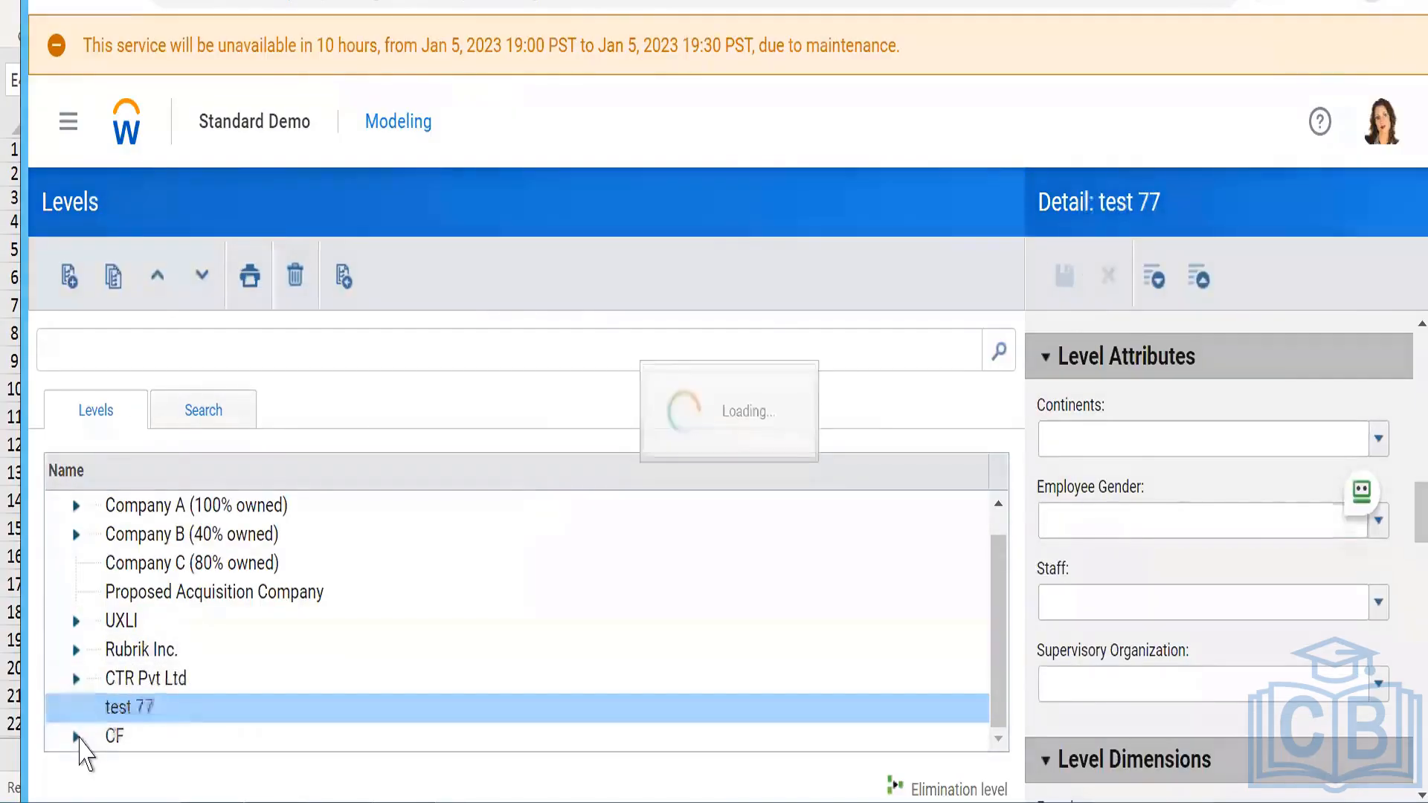
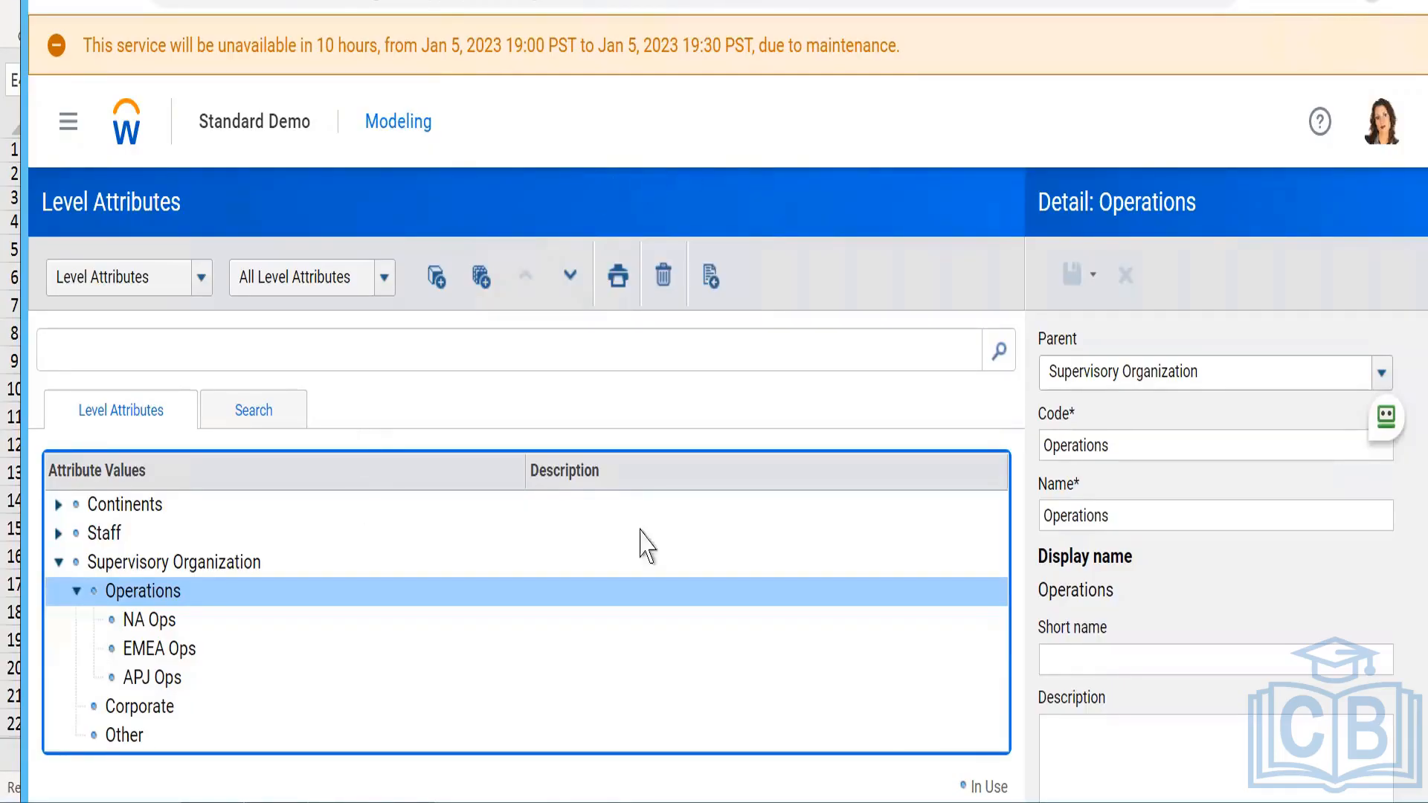
scroll(1135, 642, down, 2)
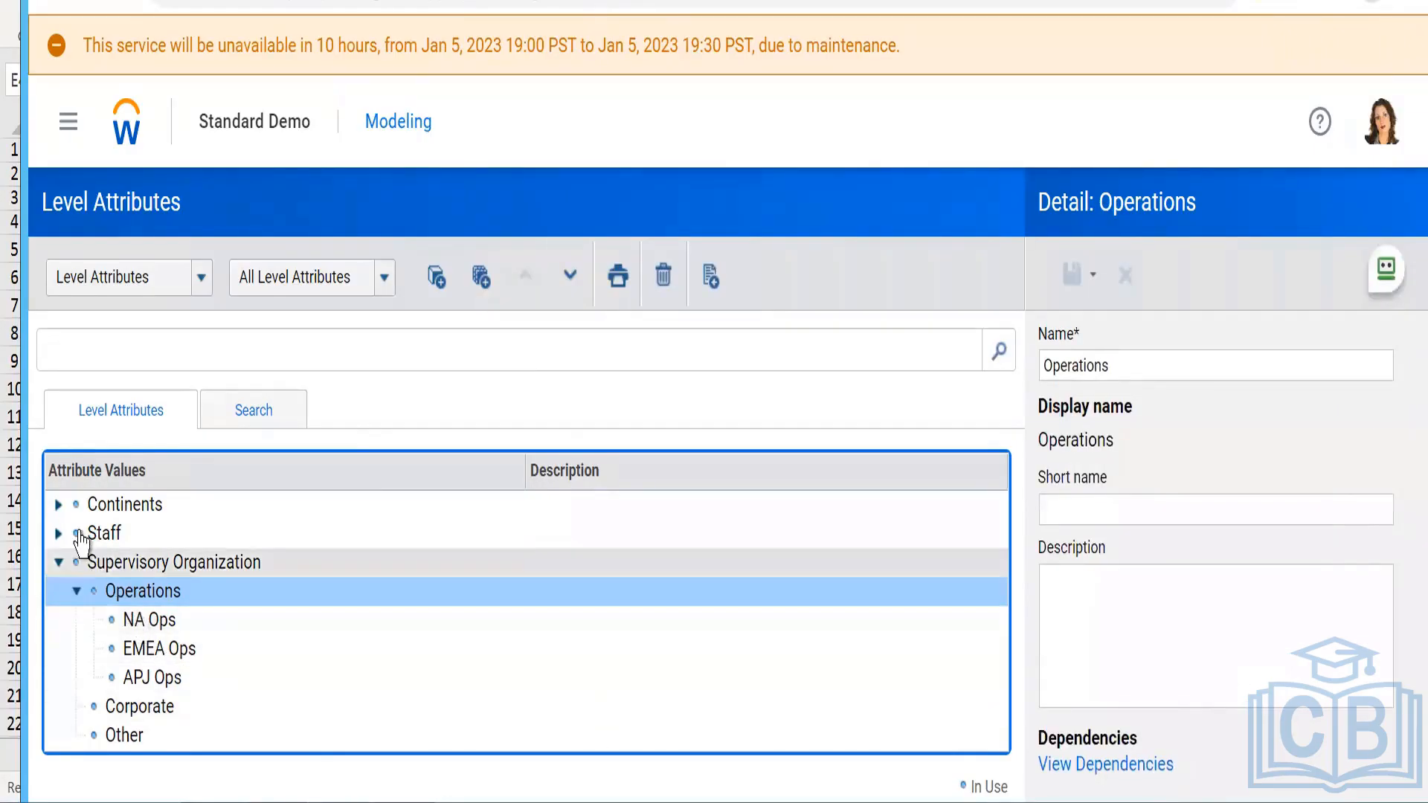
- Enable Keep sorted for the Continents attribute, accept the reordering, save it, and expand Continents to view its values
click(58, 506)
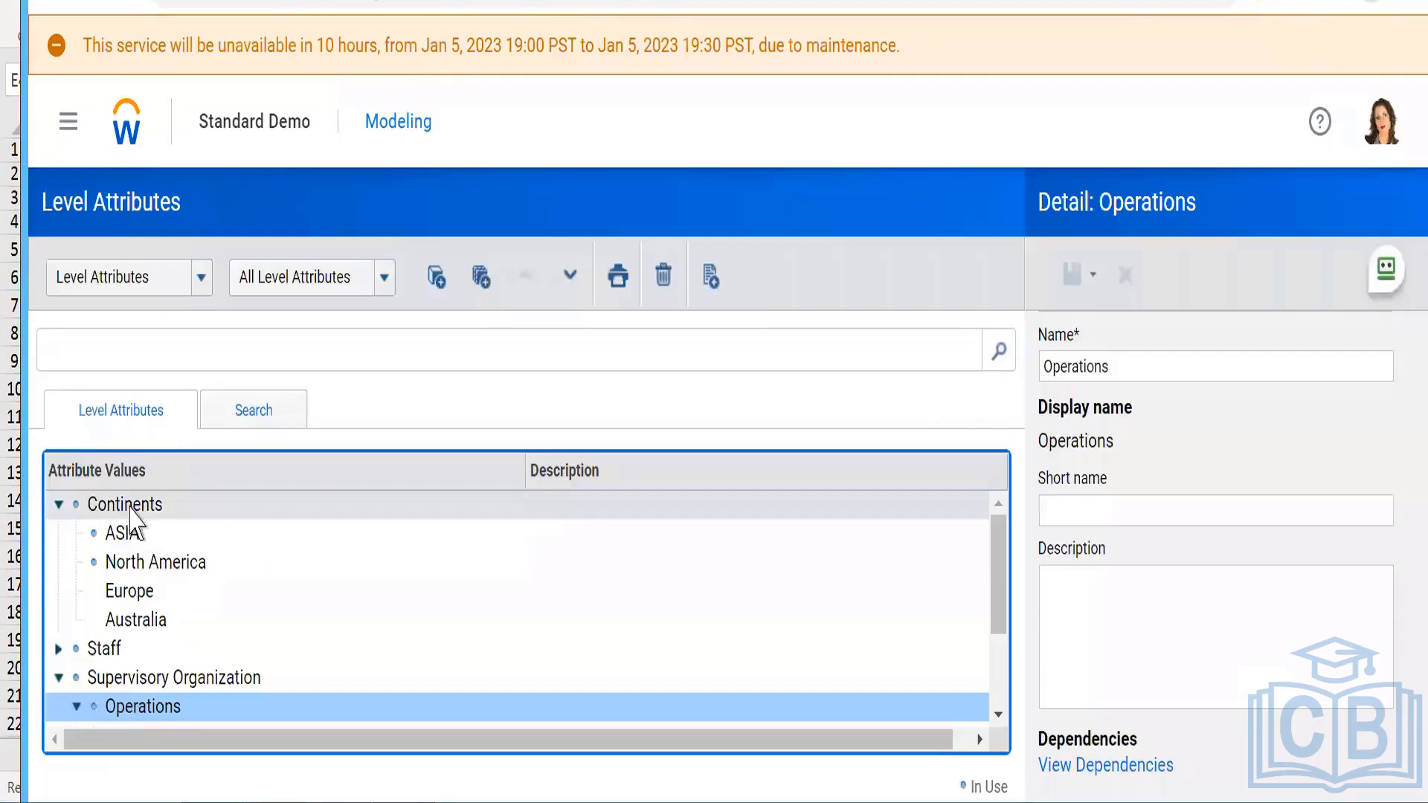
click(131, 519)
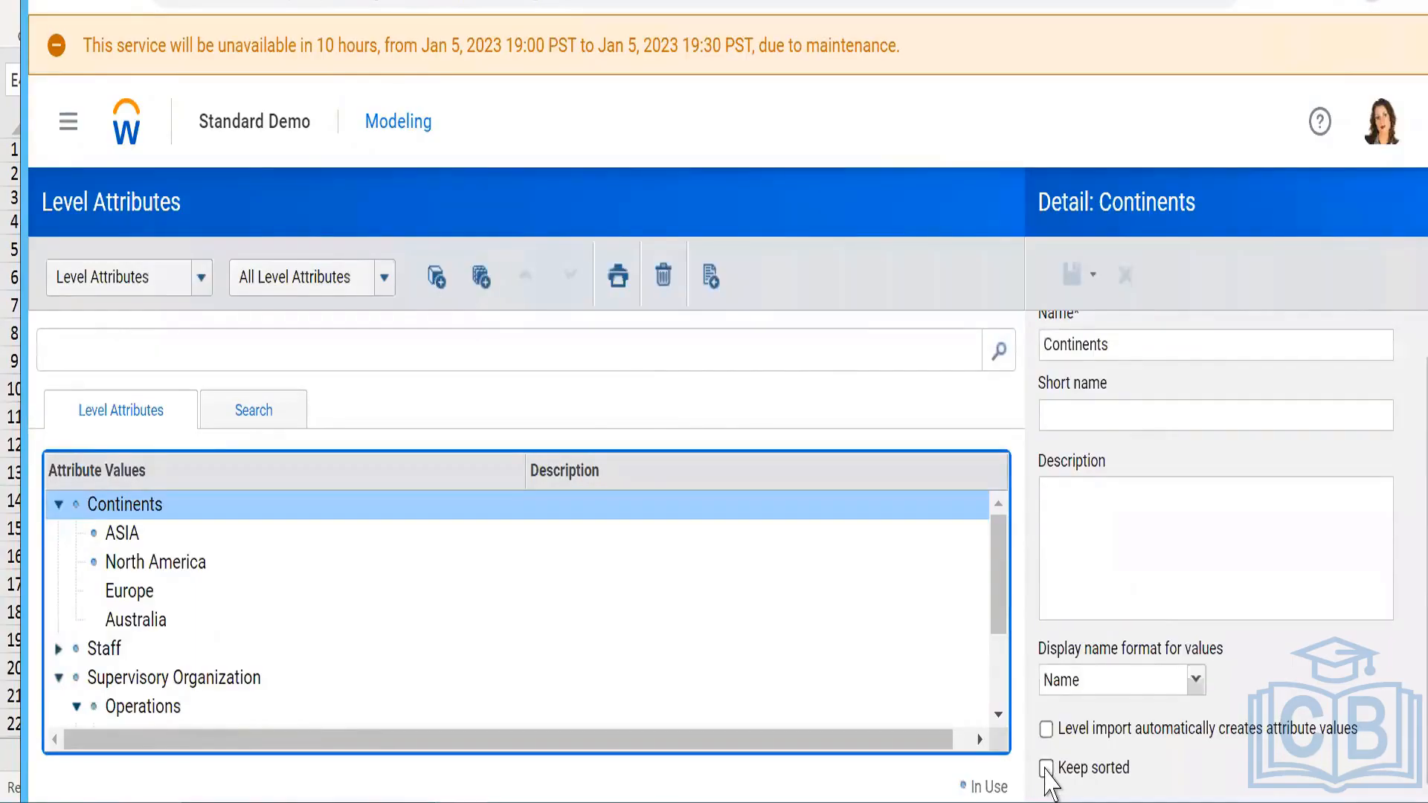
click(1046, 769)
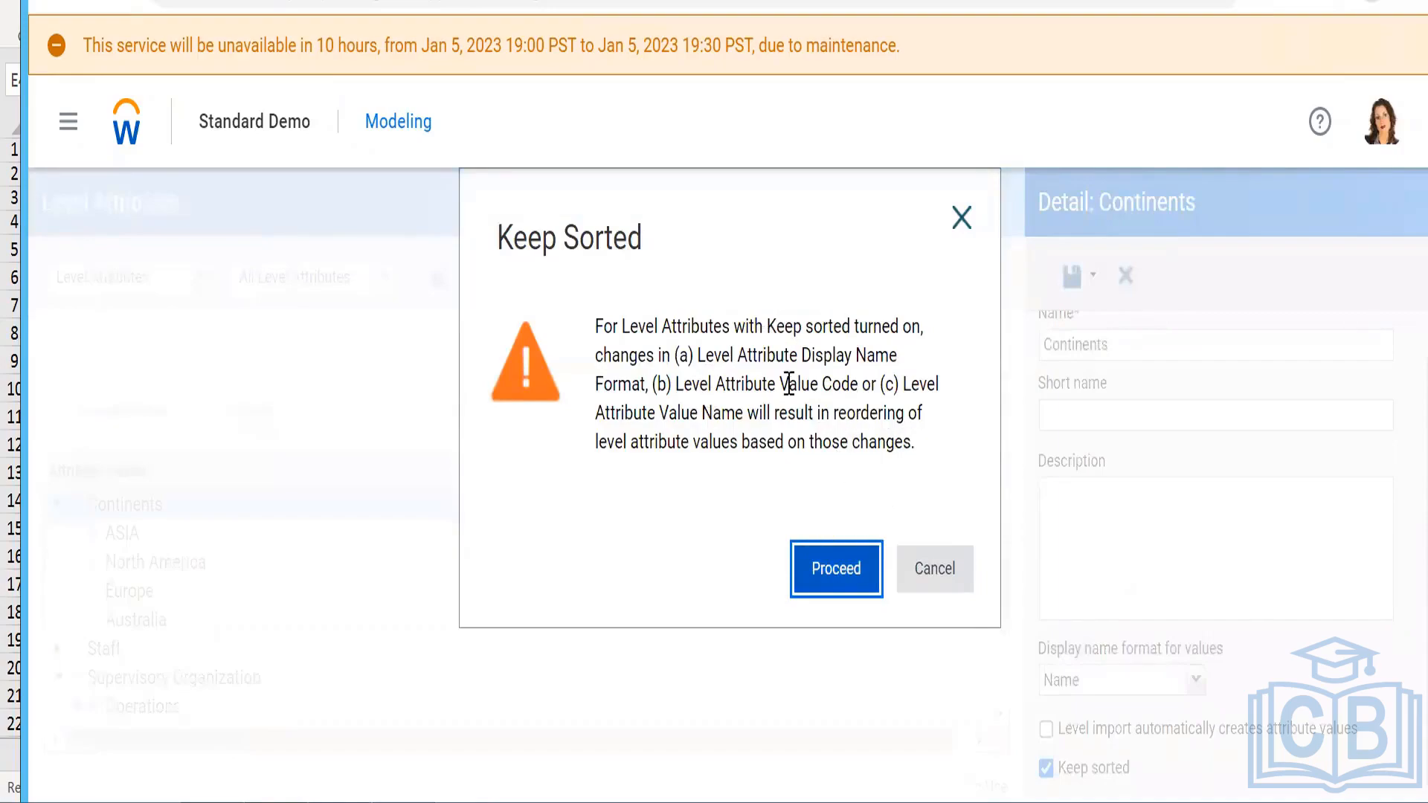
click(839, 579)
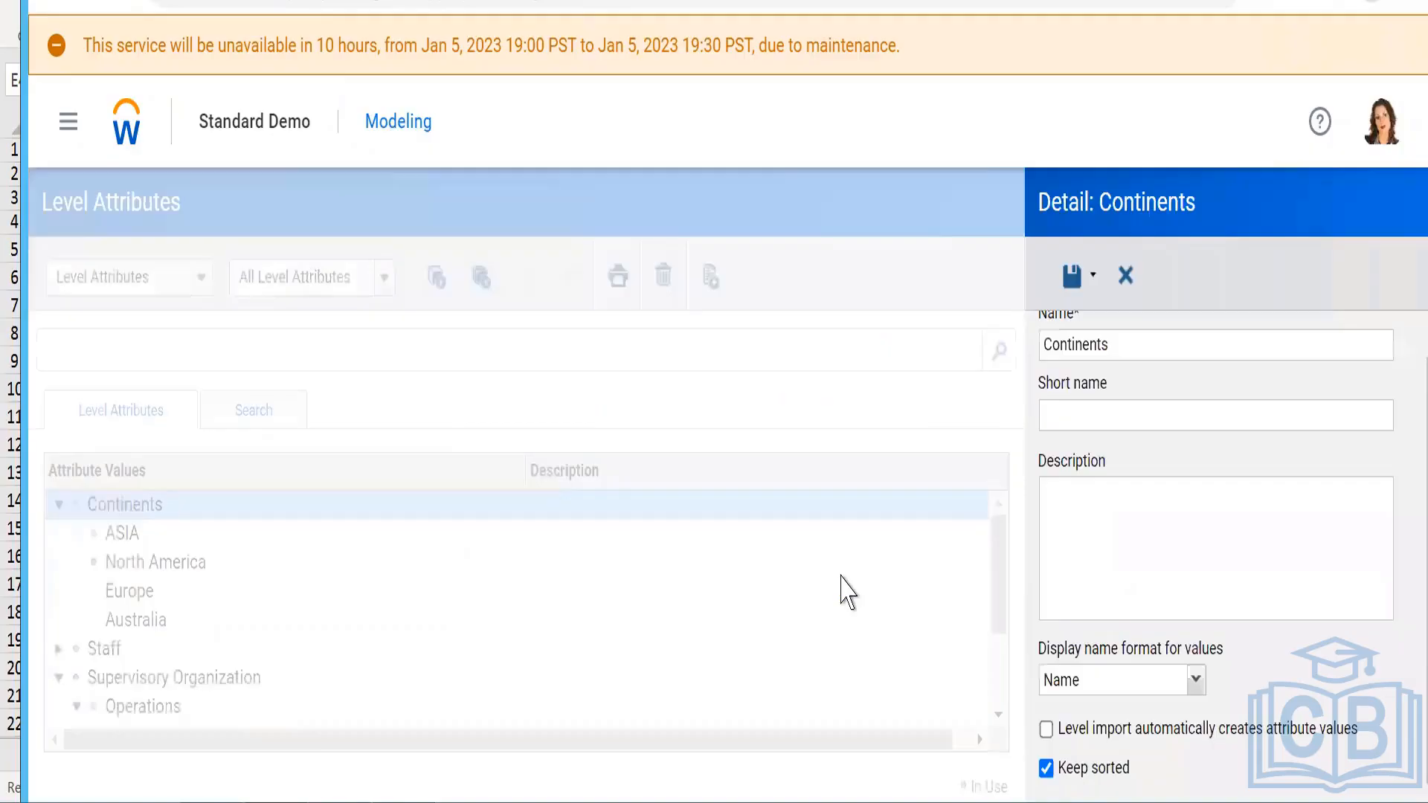
click(1075, 279)
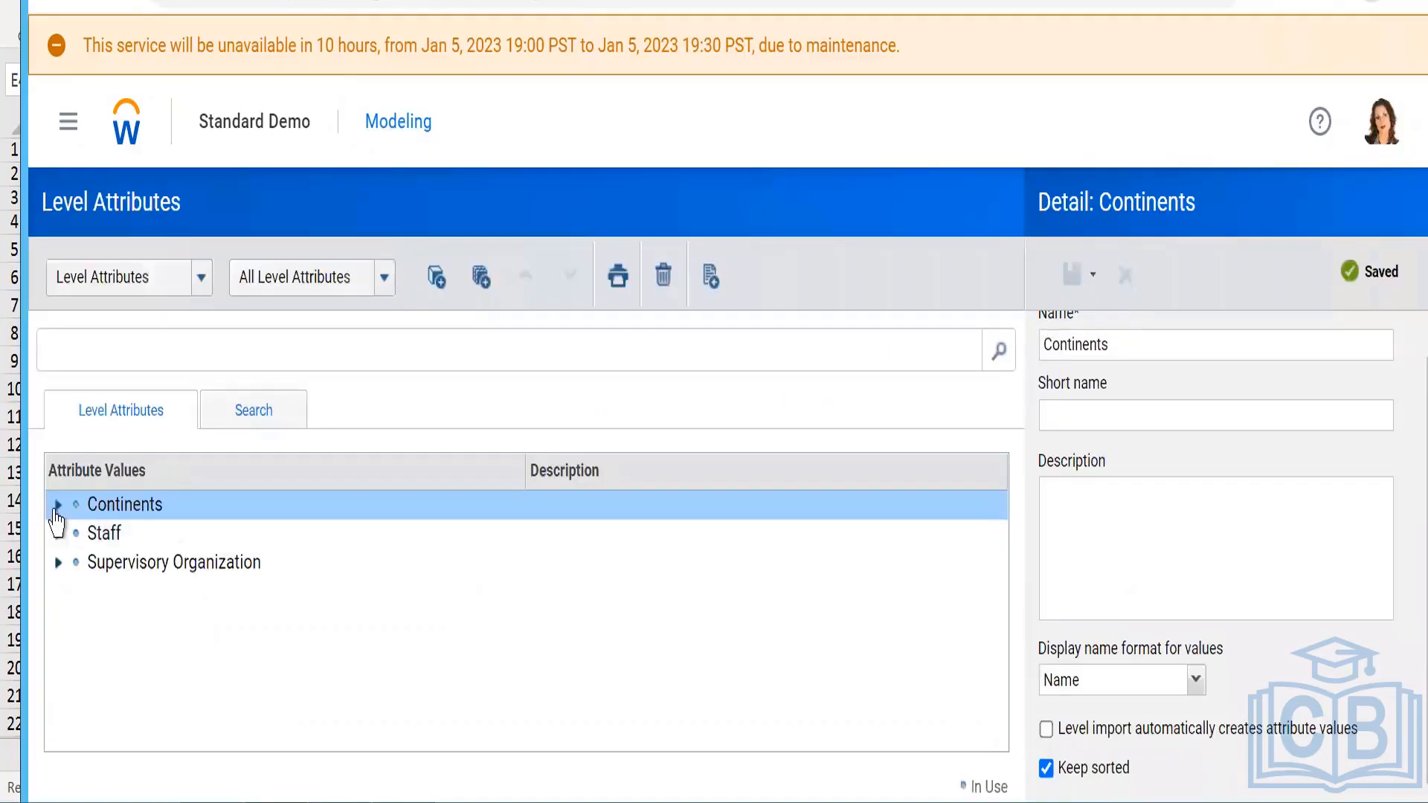
click(57, 507)
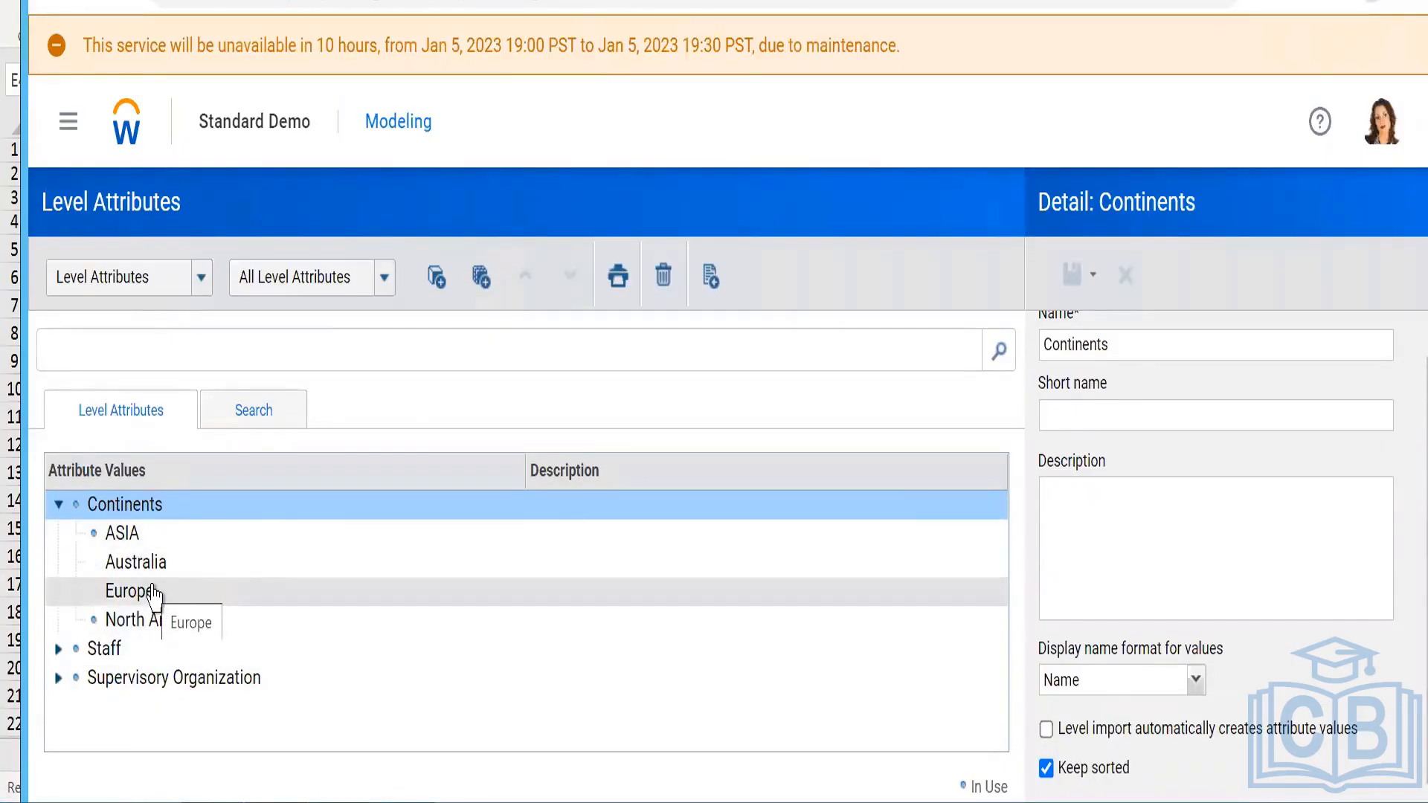
- Enable Level import automatically creates attribute values for Continents, save it, and view the values under Supervisory Organization
click(1046, 730)
click(1071, 277)
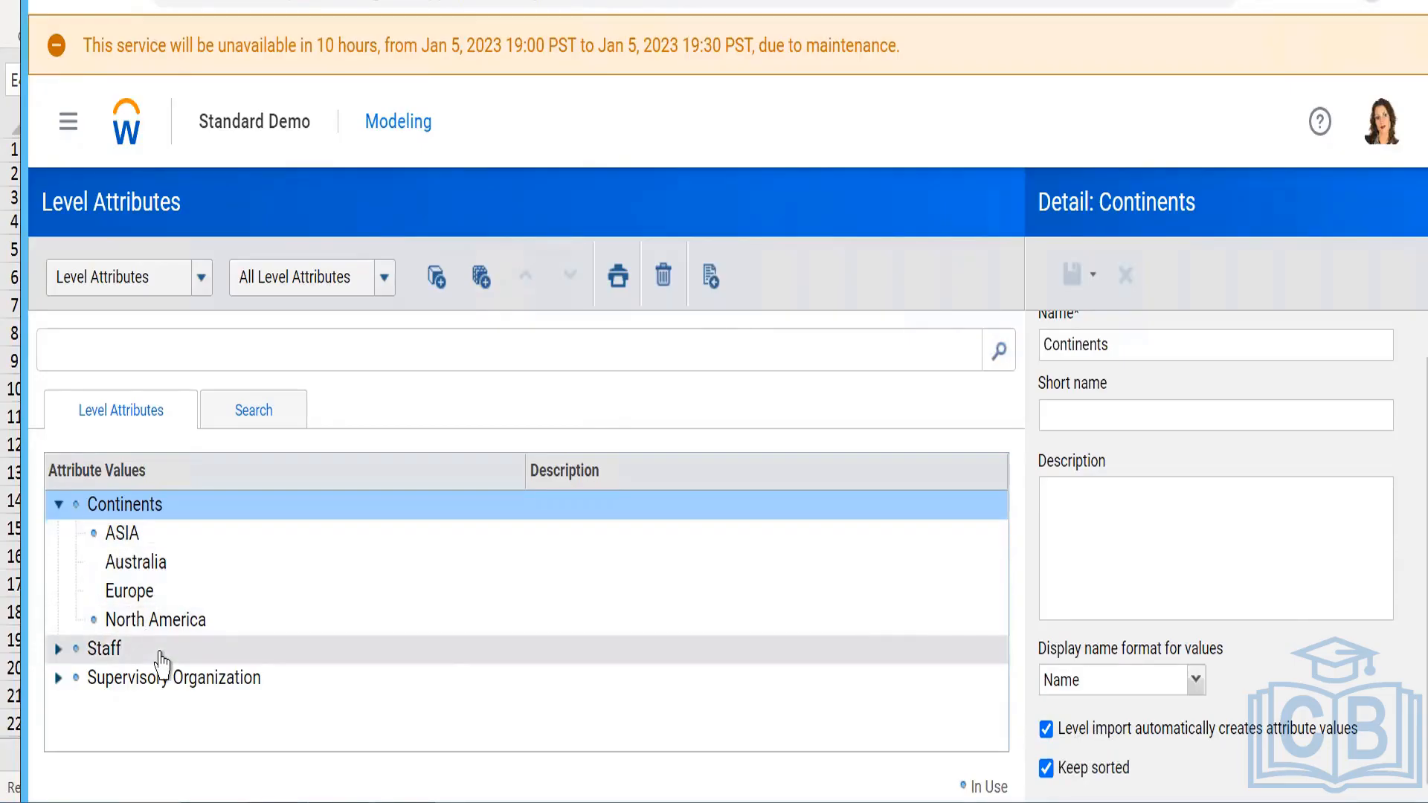
click(115, 686)
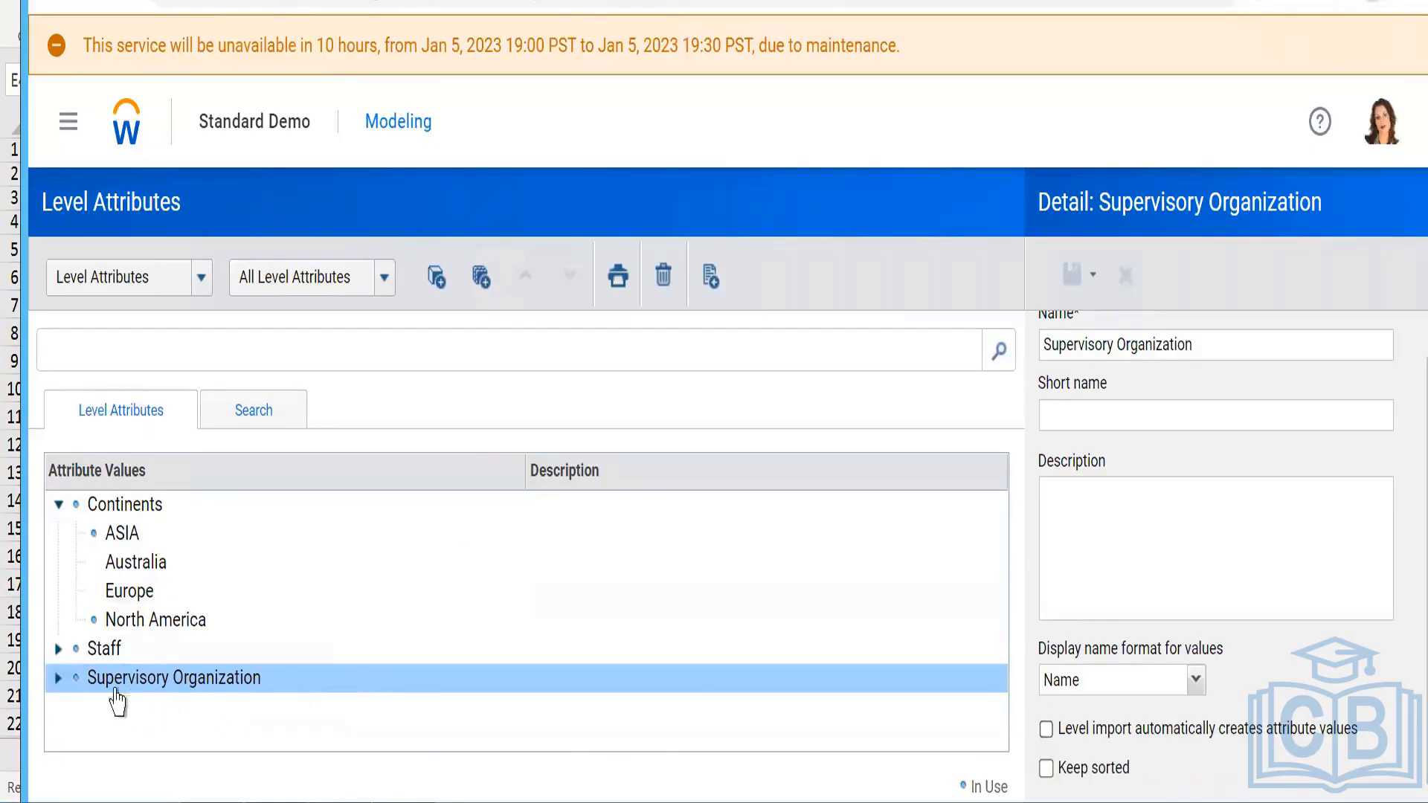
click(60, 679)
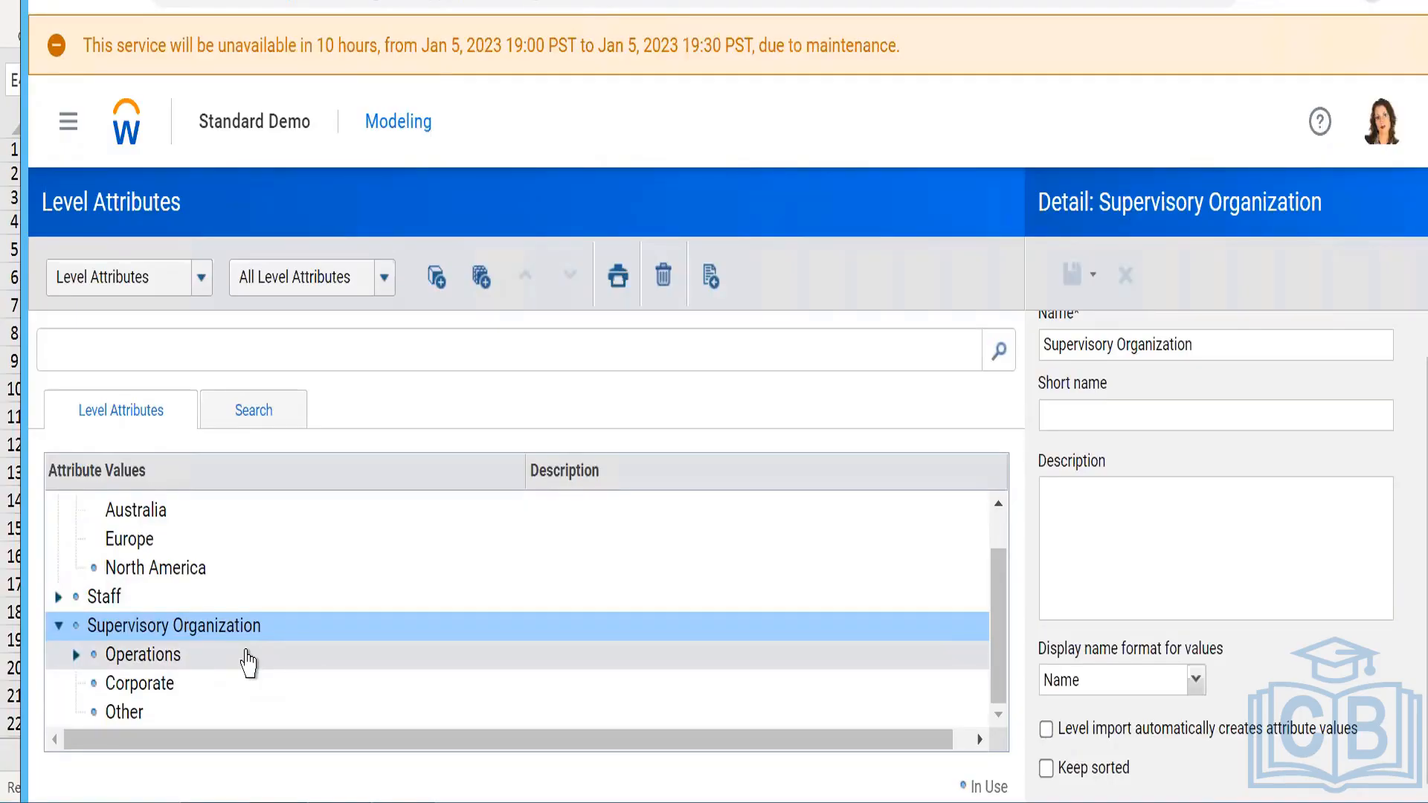
scroll(248, 662, up, 2)
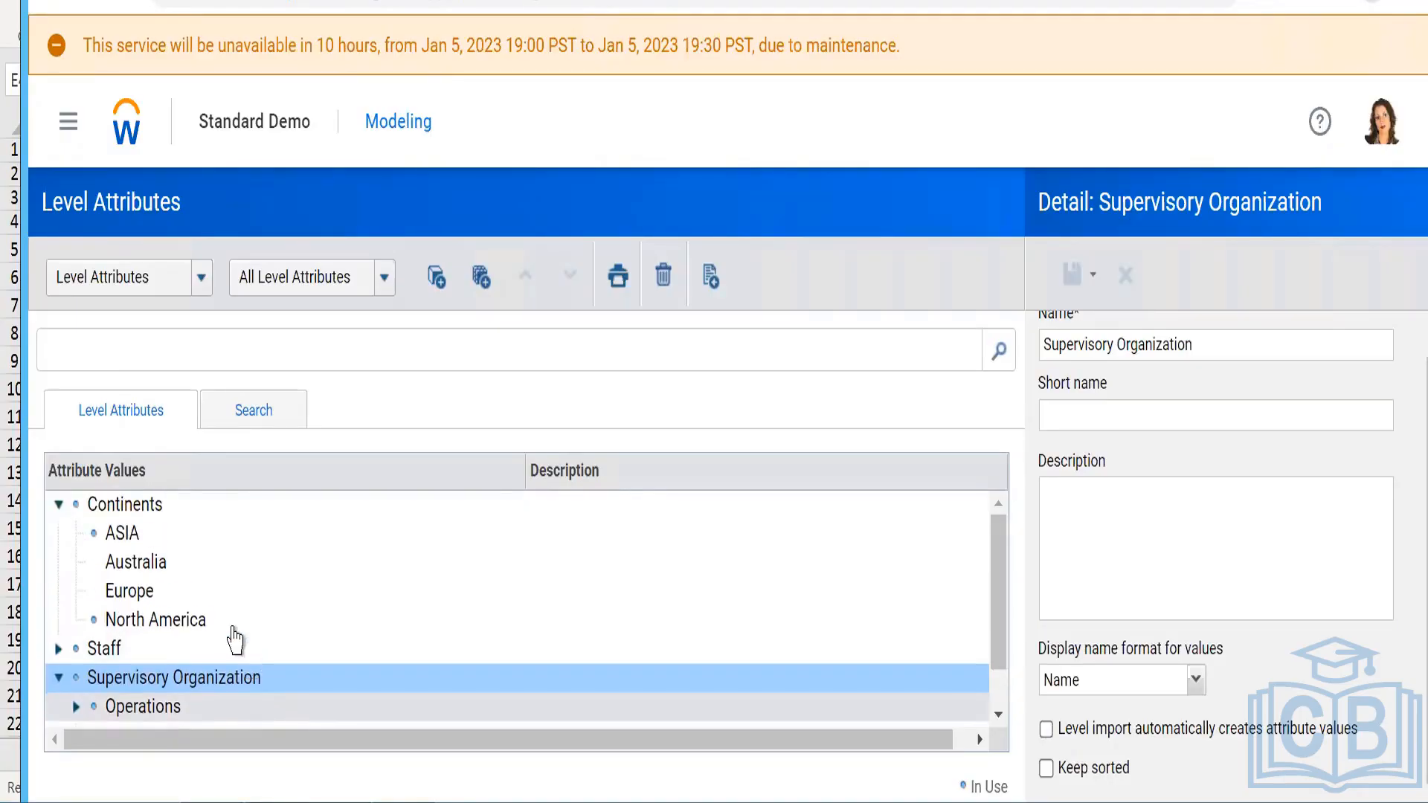
- Disable Level import automatically creates attribute values for Continents and save it, then re-enable the option and discard that change
click(126, 510)
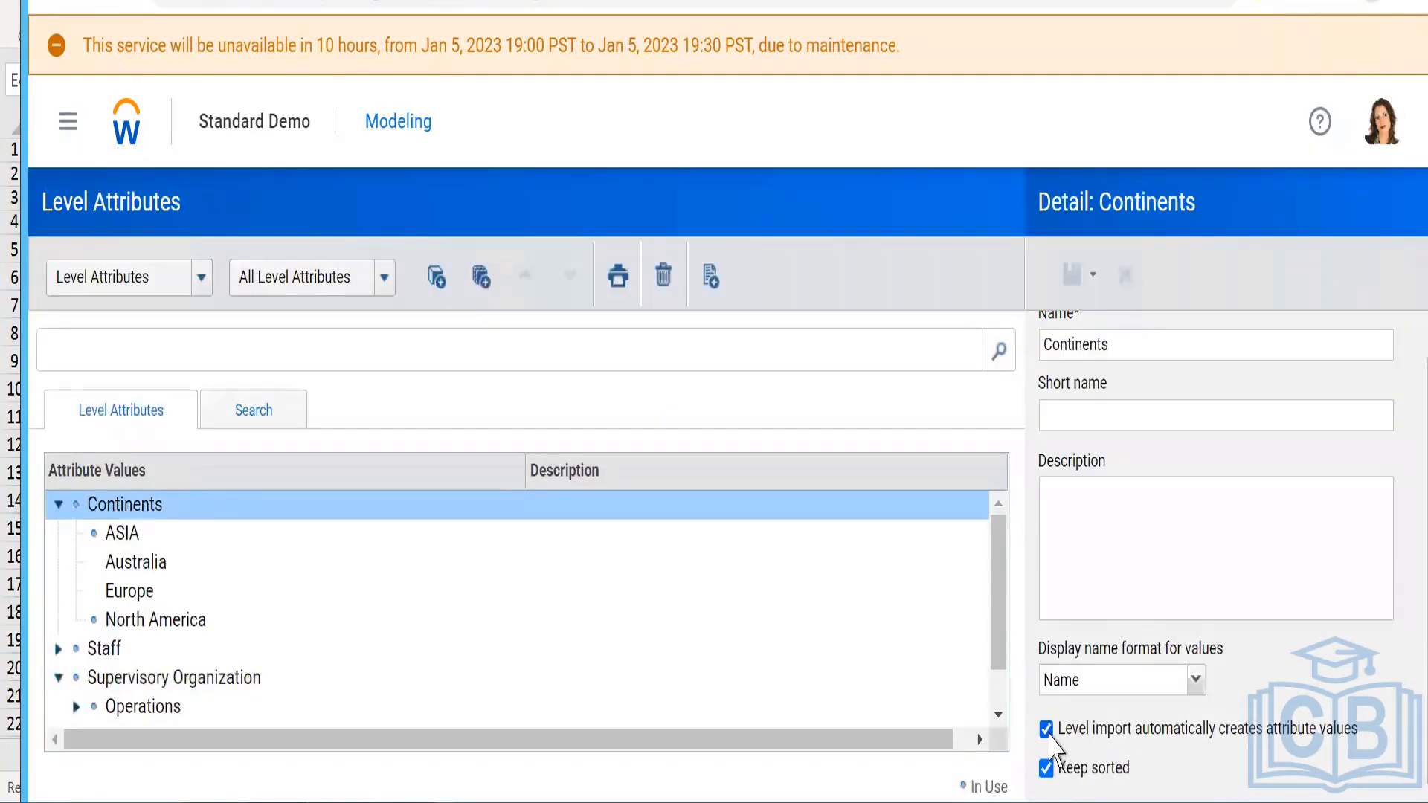
click(1046, 730)
click(1069, 281)
click(1046, 730)
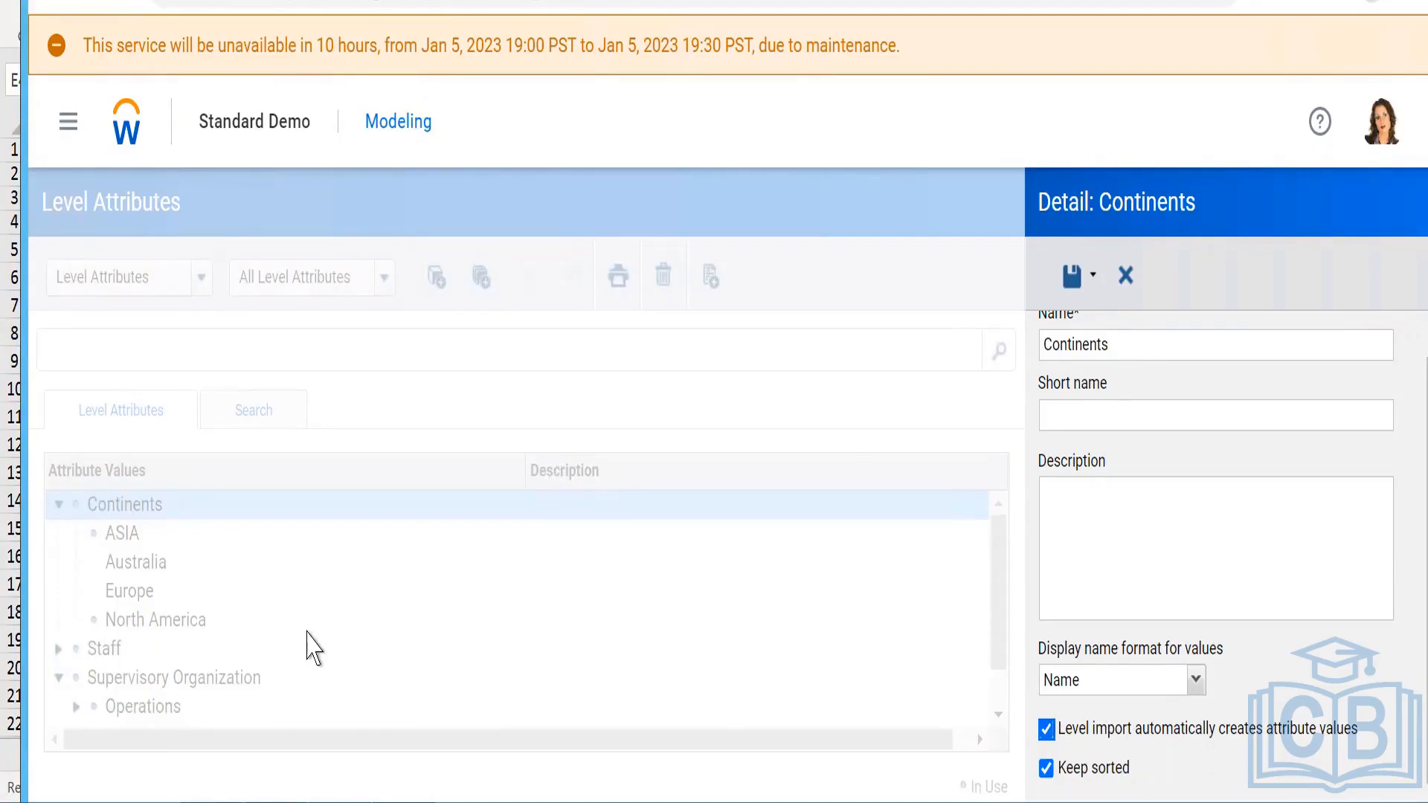
click(1125, 275)
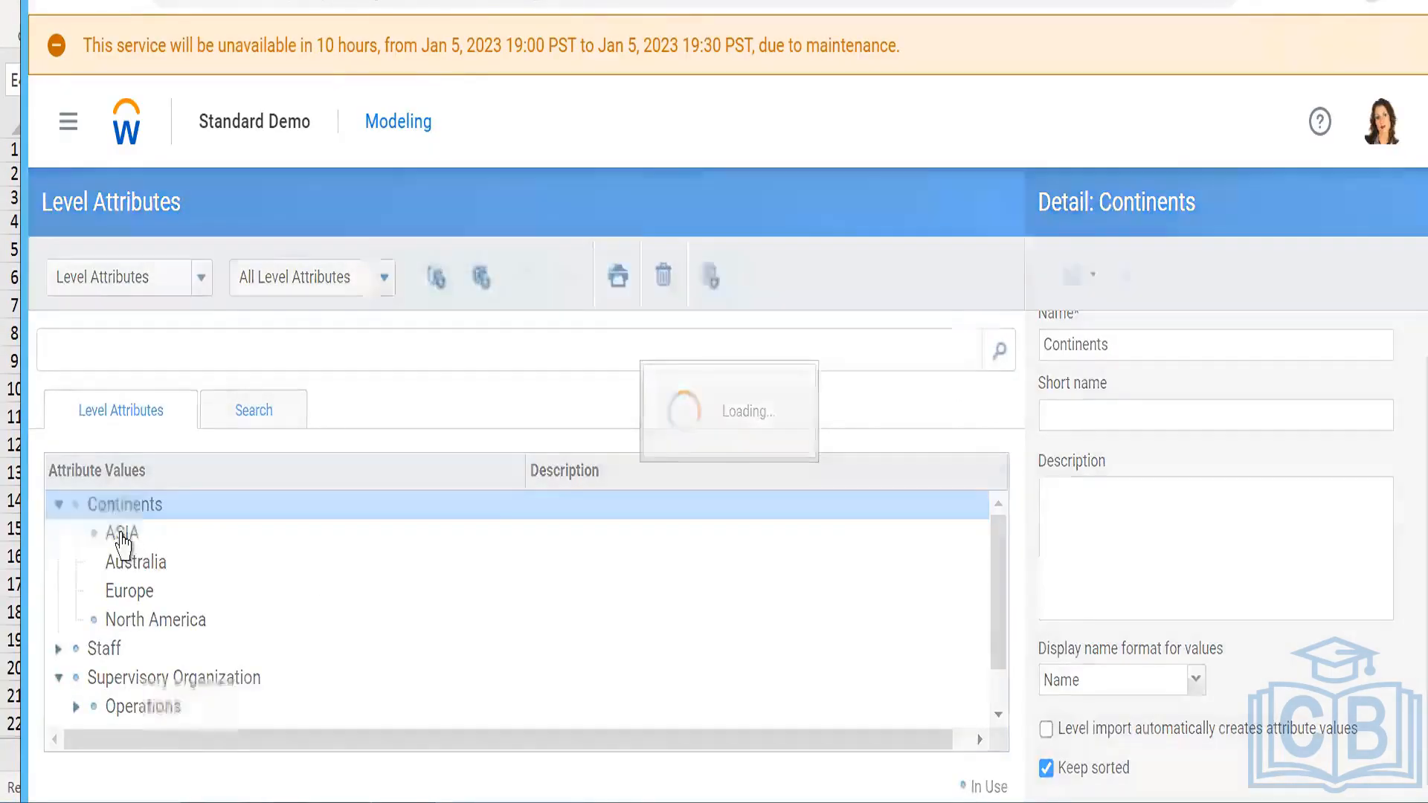
- View the North America value under Continents, switch to the attributes workbook in Excel, and enter NorthAmerica in B14
click(134, 623)
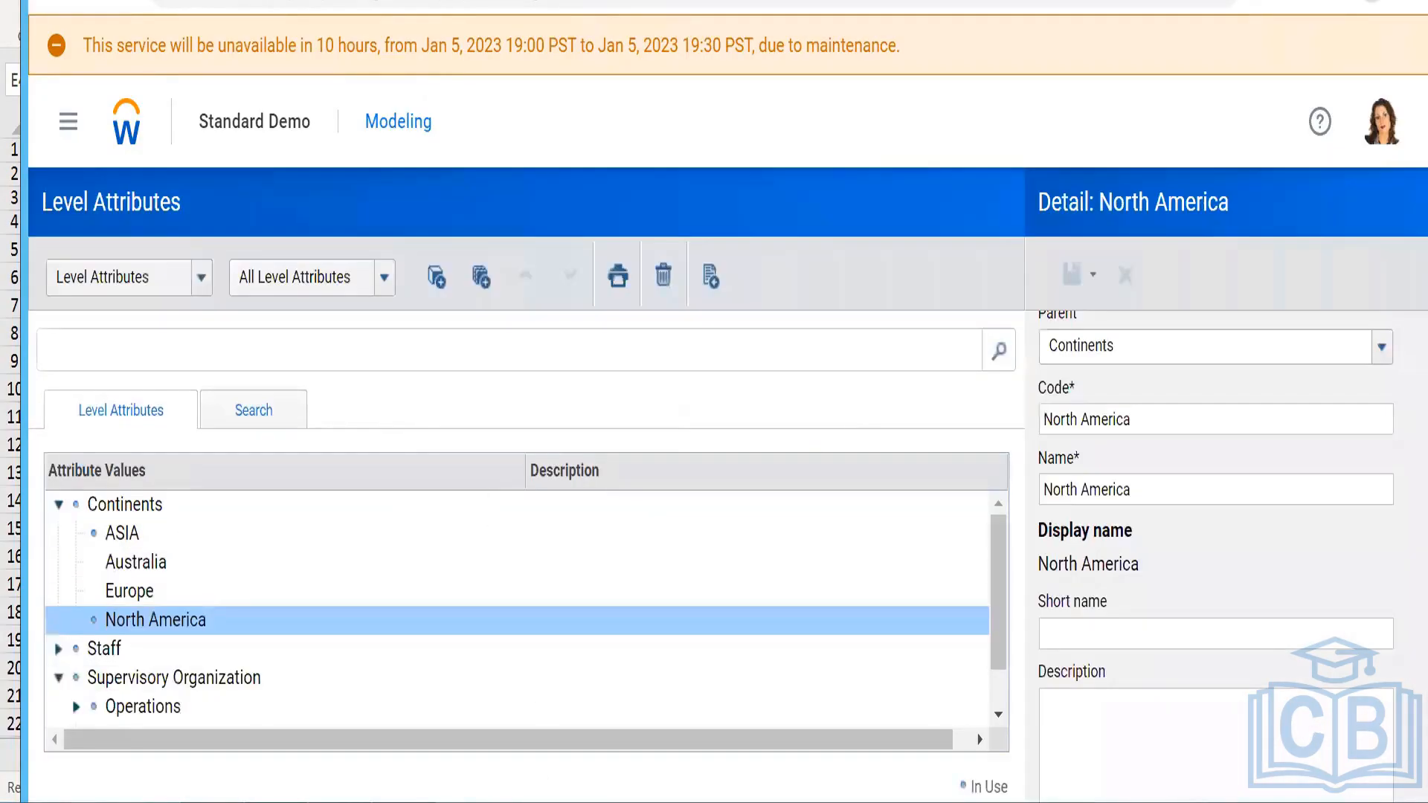
mouse_move(519, 716)
click(449, 718)
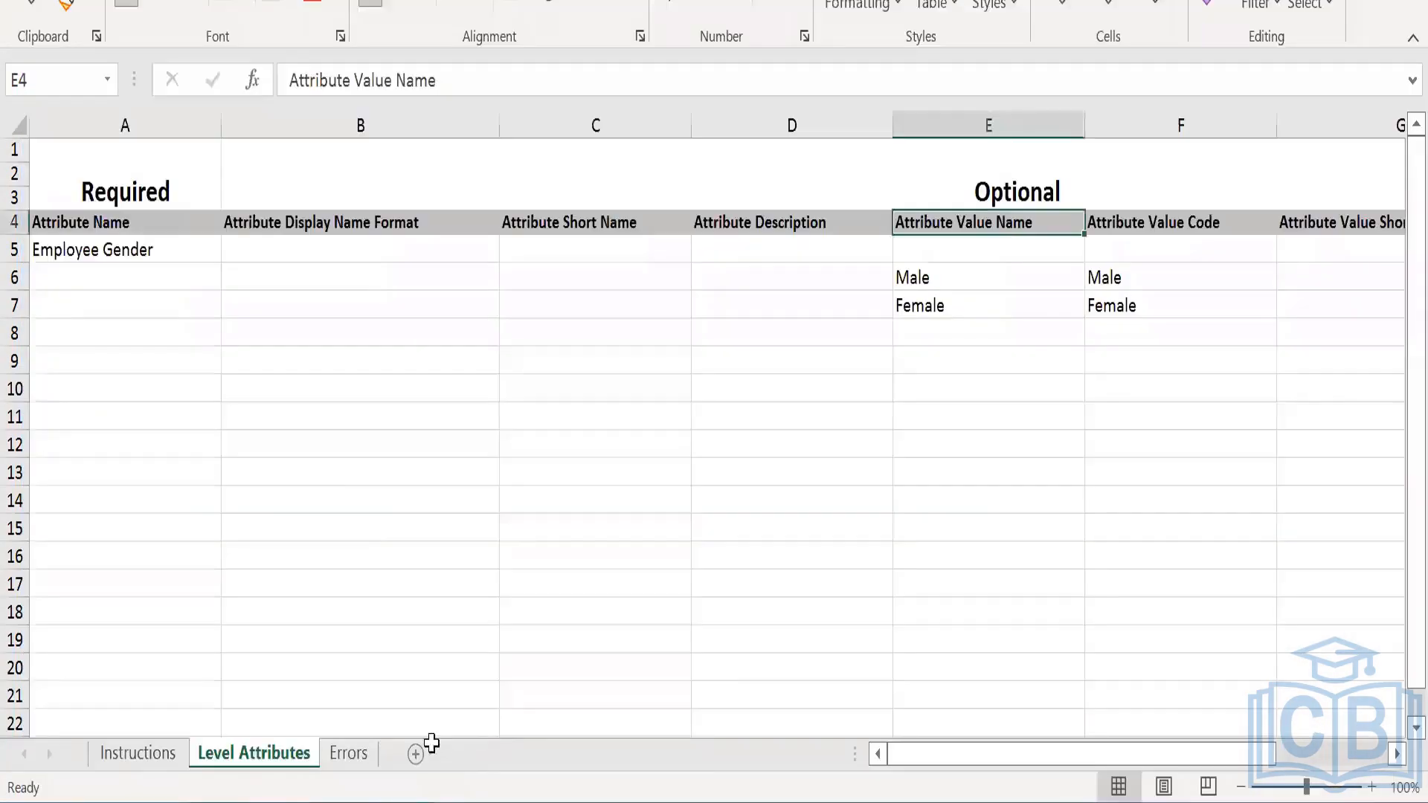
click(335, 493)
text(N)
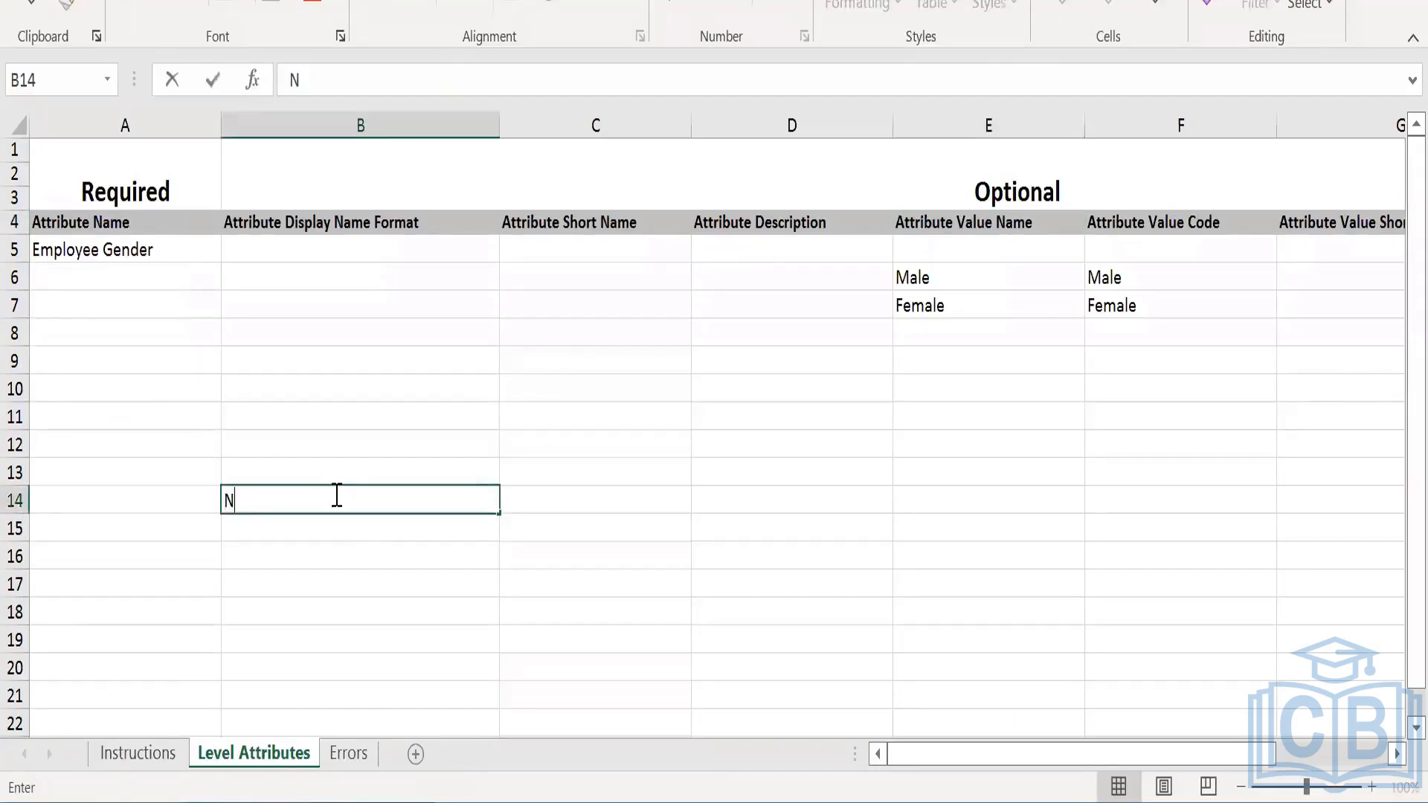
text(orthAmerica)
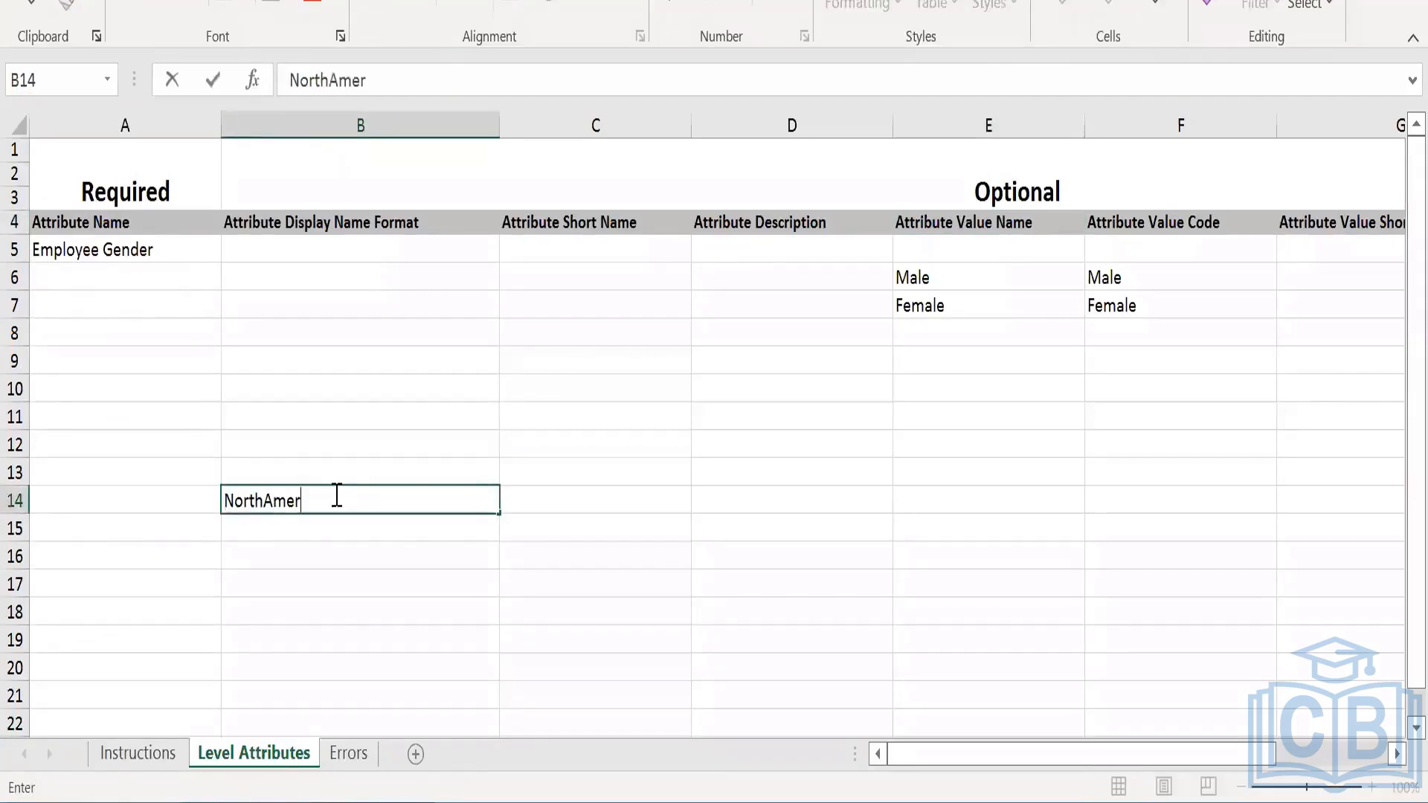
key(Return)
- Enter North America with extra spaces between the words in B15 and North America with a single space in B16, then select B14:B16
text(Nor)
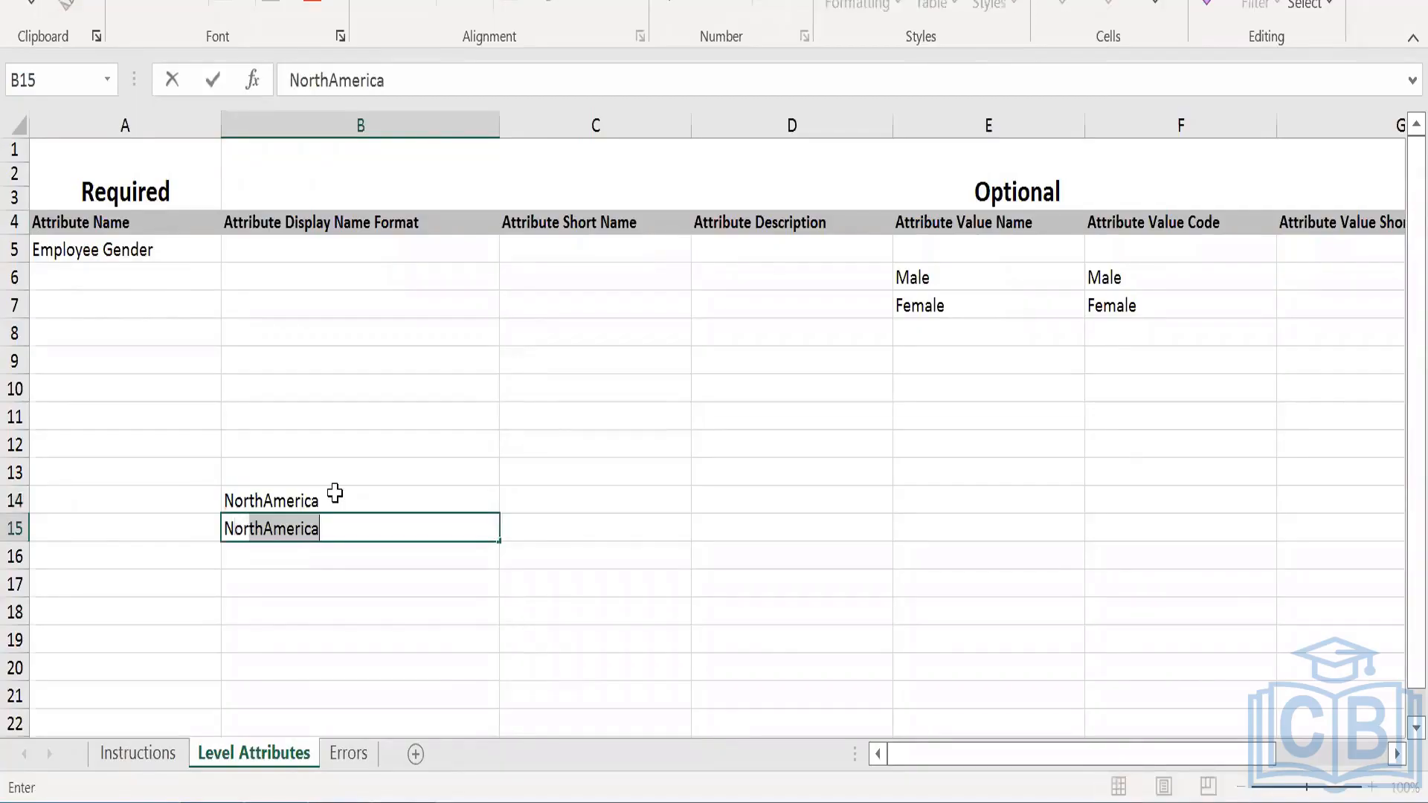
text(th  Amer)
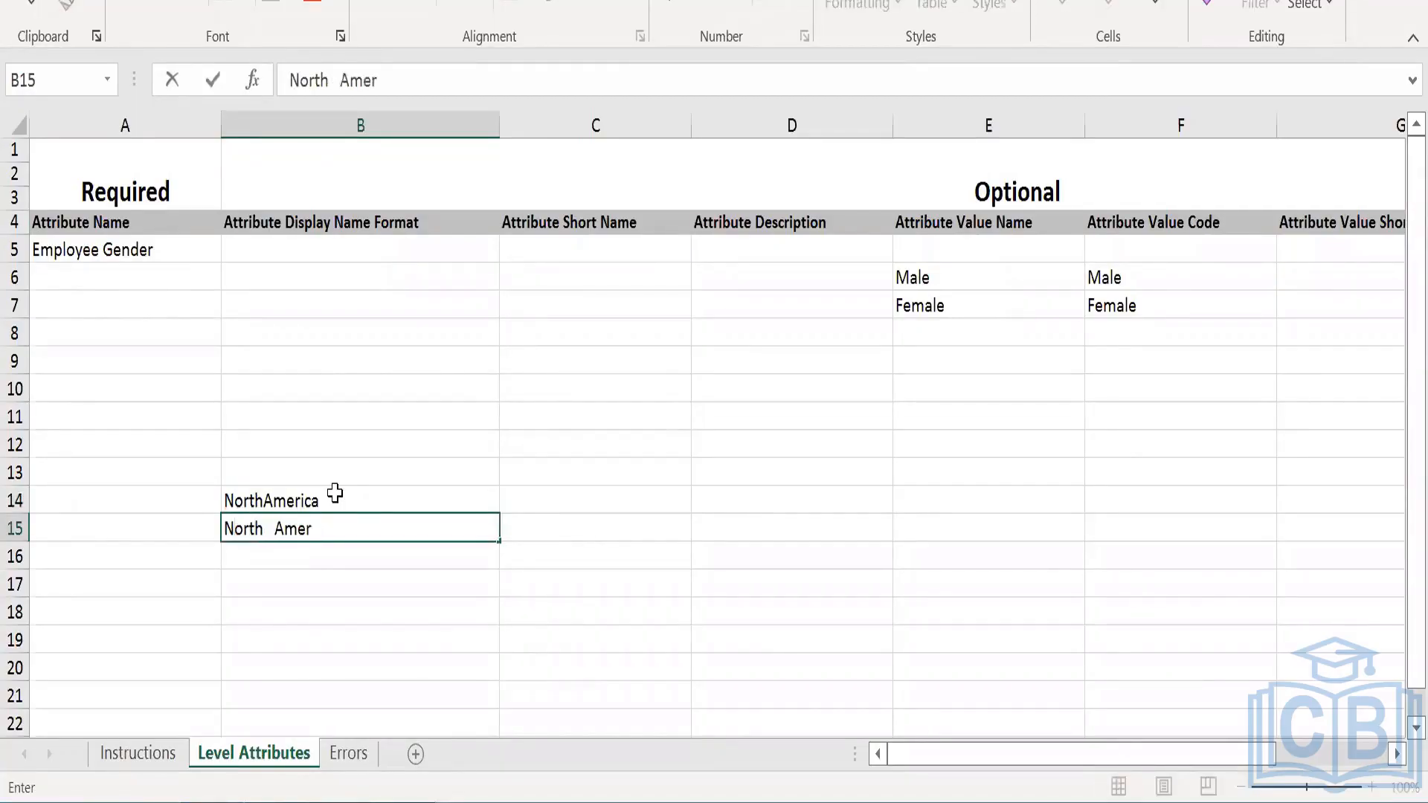
text(ica)
key(Return)
text(North )
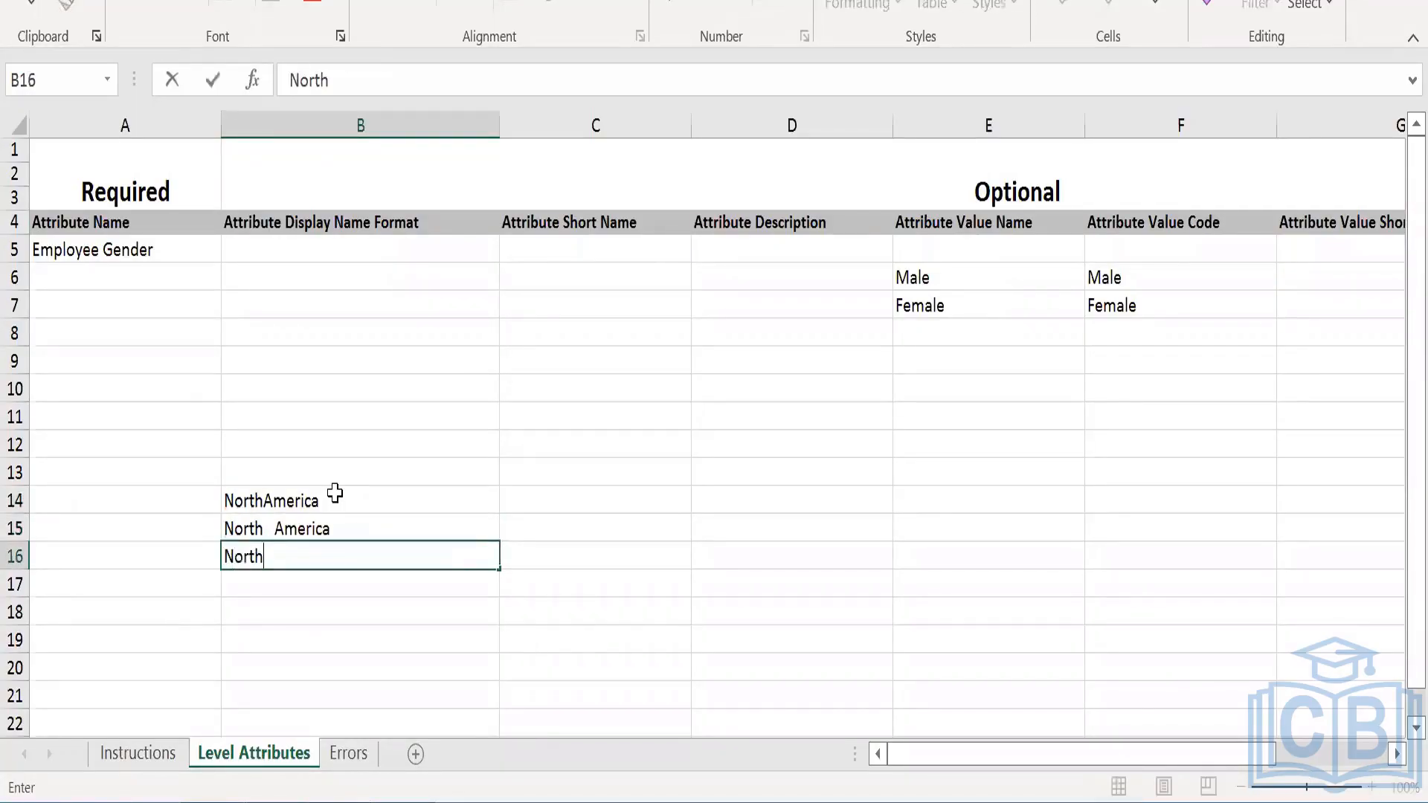
text(America)
key(Return)
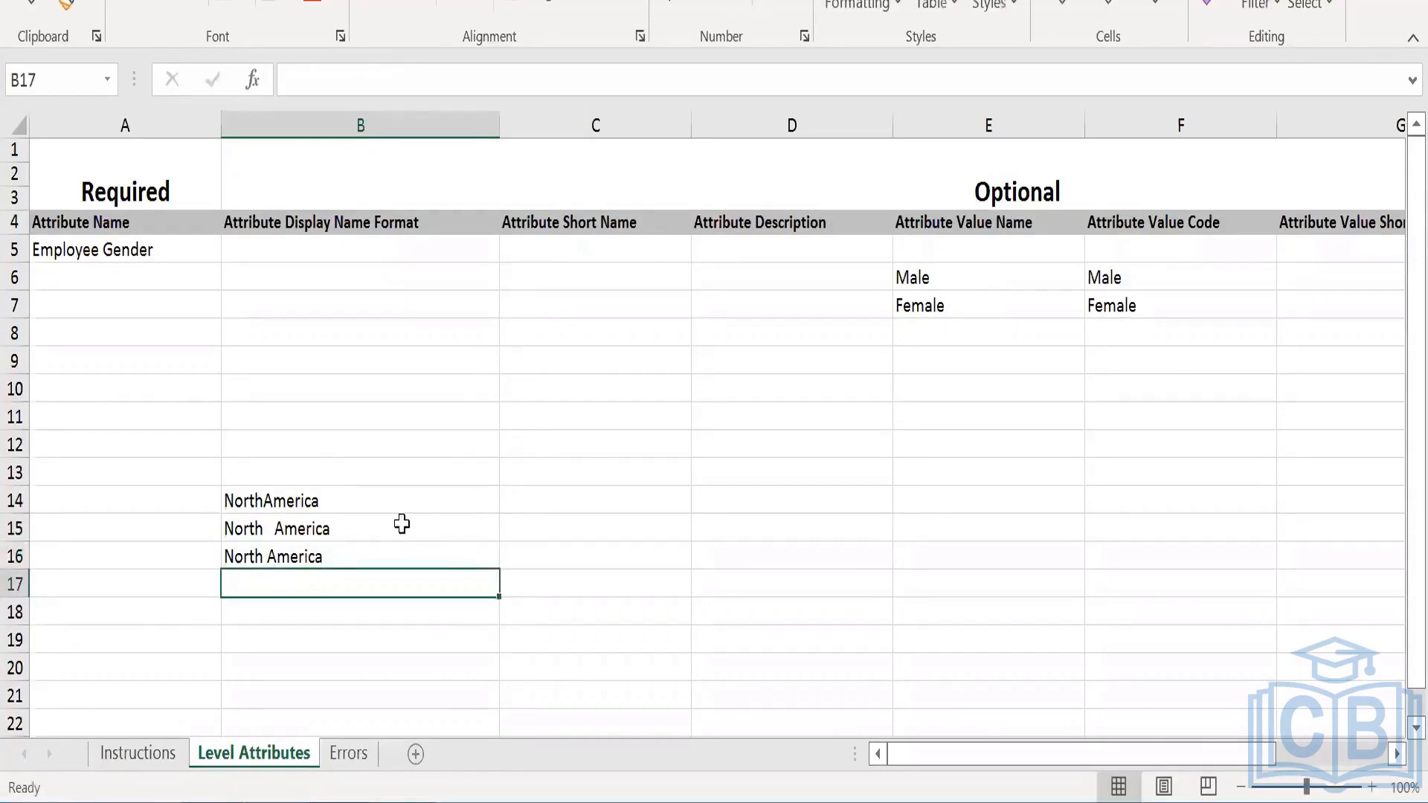
click(533, 525)
drag(253, 494, 275, 556)
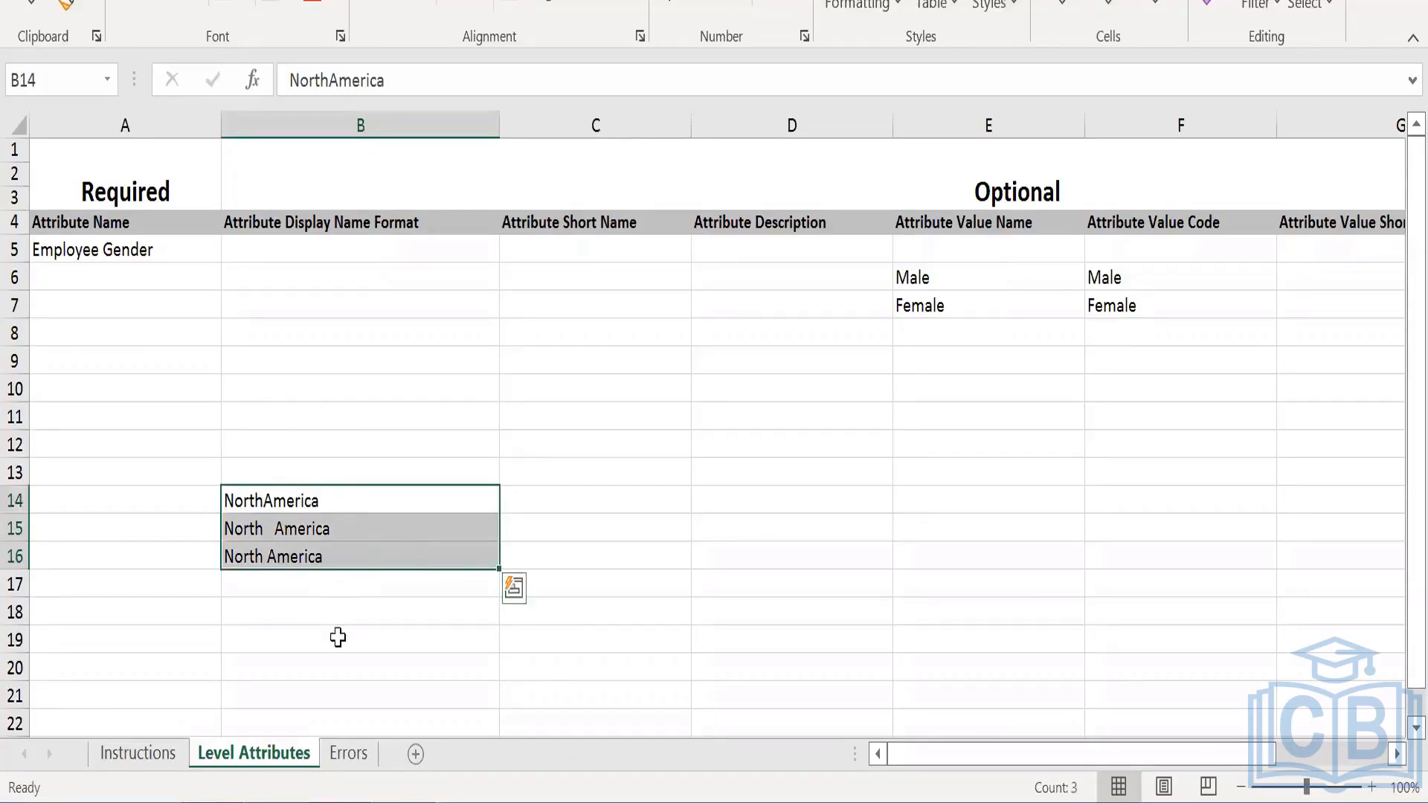
- Switch to Adaptive Planning and enable Level import automatically creates attribute values for the Continents attribute
key(alt+Tab)
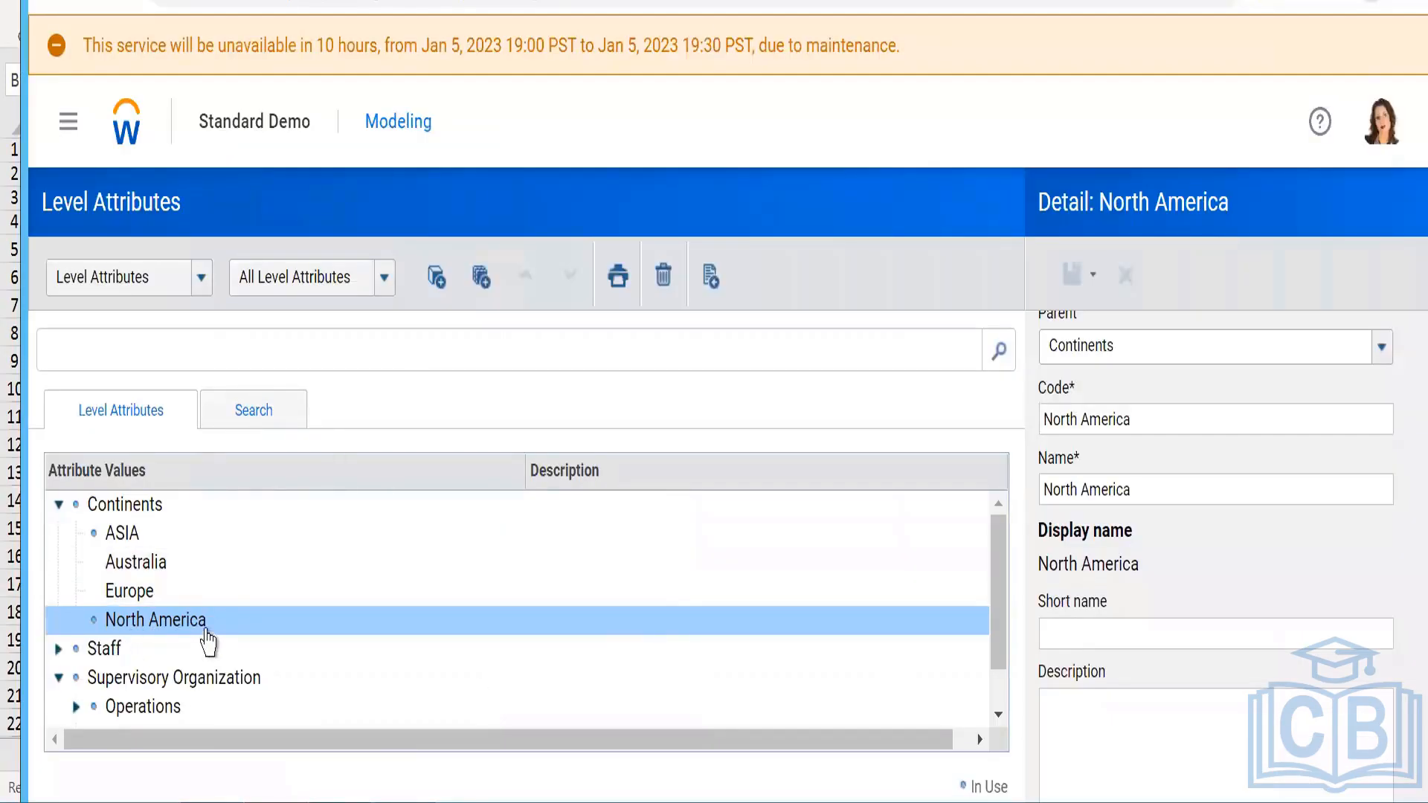
click(153, 513)
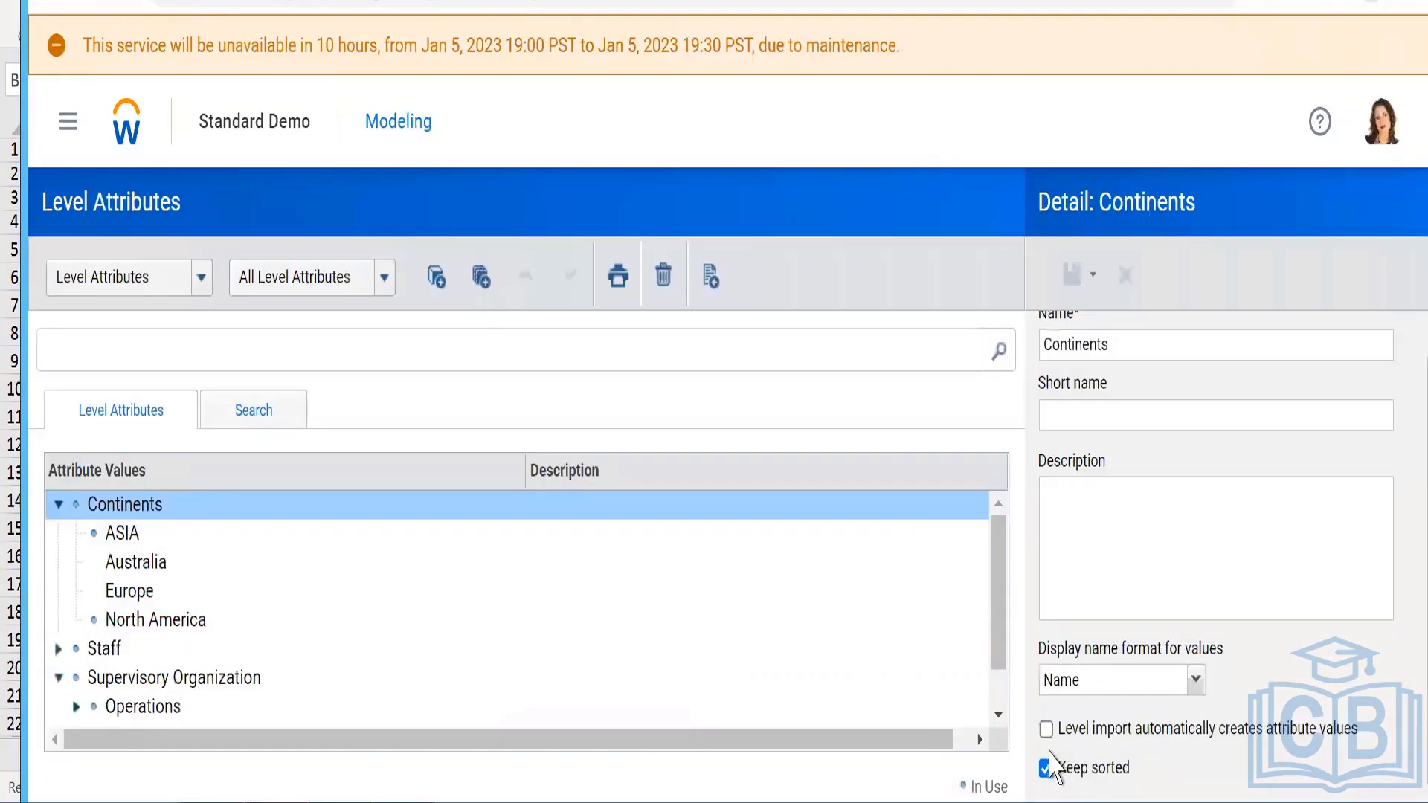
click(1049, 734)
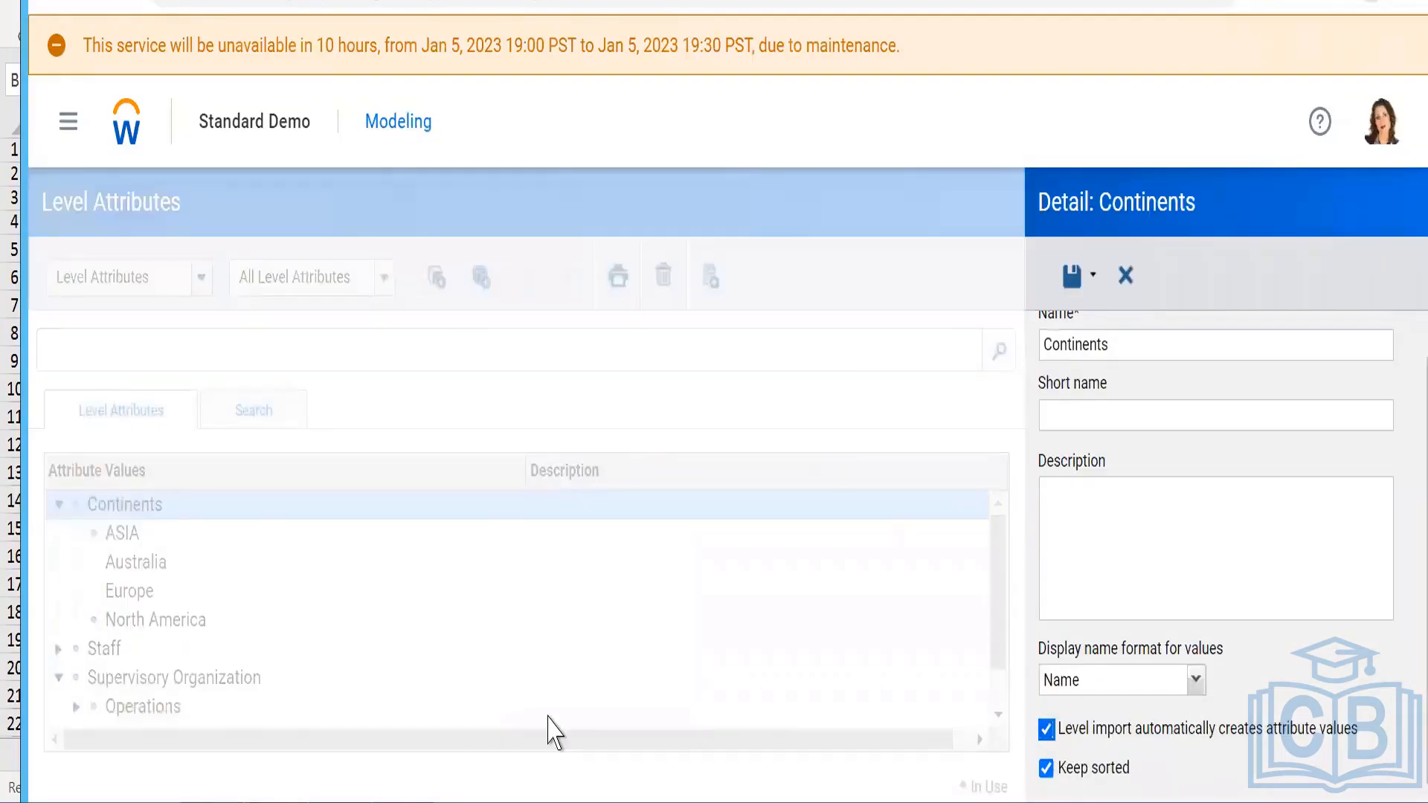
- Switch to the attributes workbook in Excel and enter Duplicate values in B13 above the North America variants
click(461, 802)
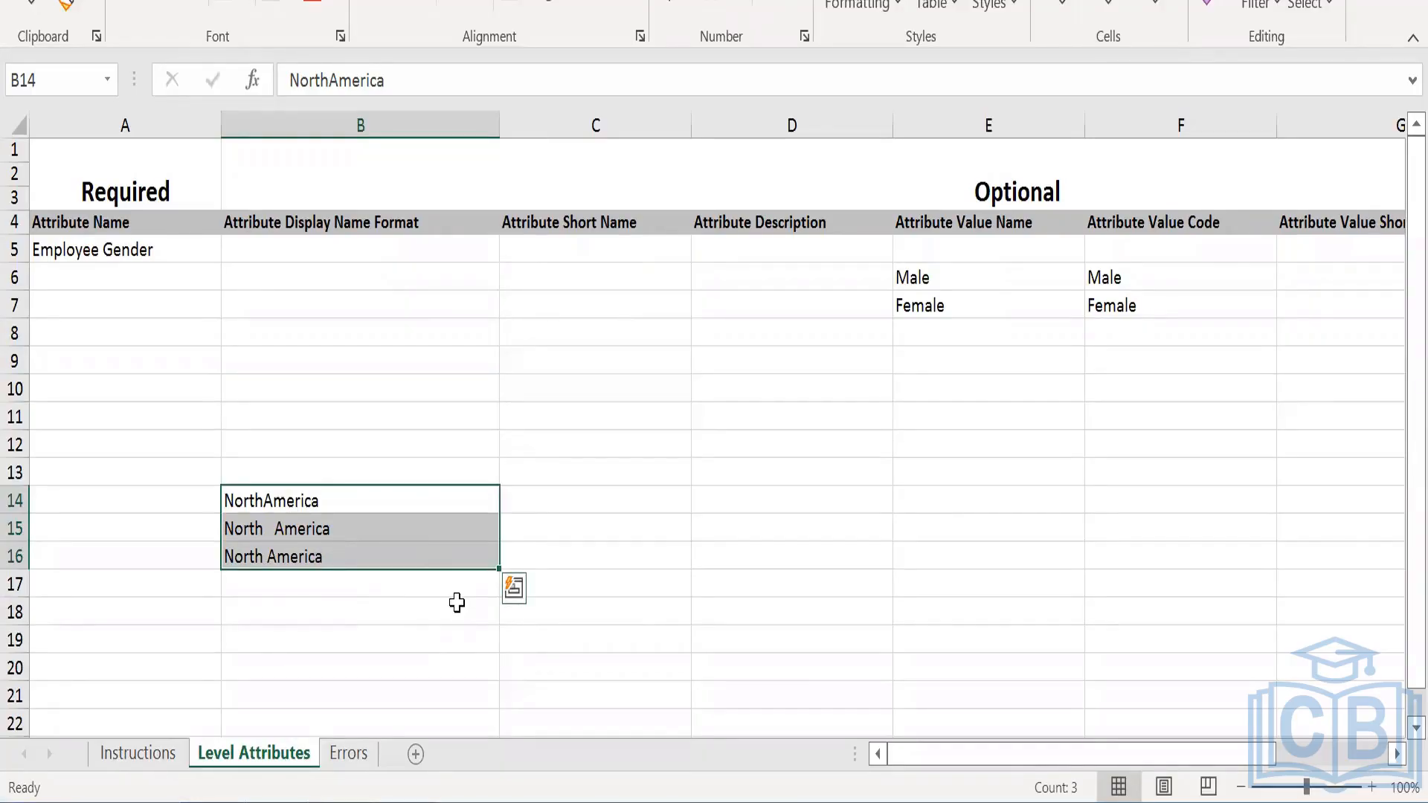
click(274, 468)
text(Dupl)
key(BackSpace)
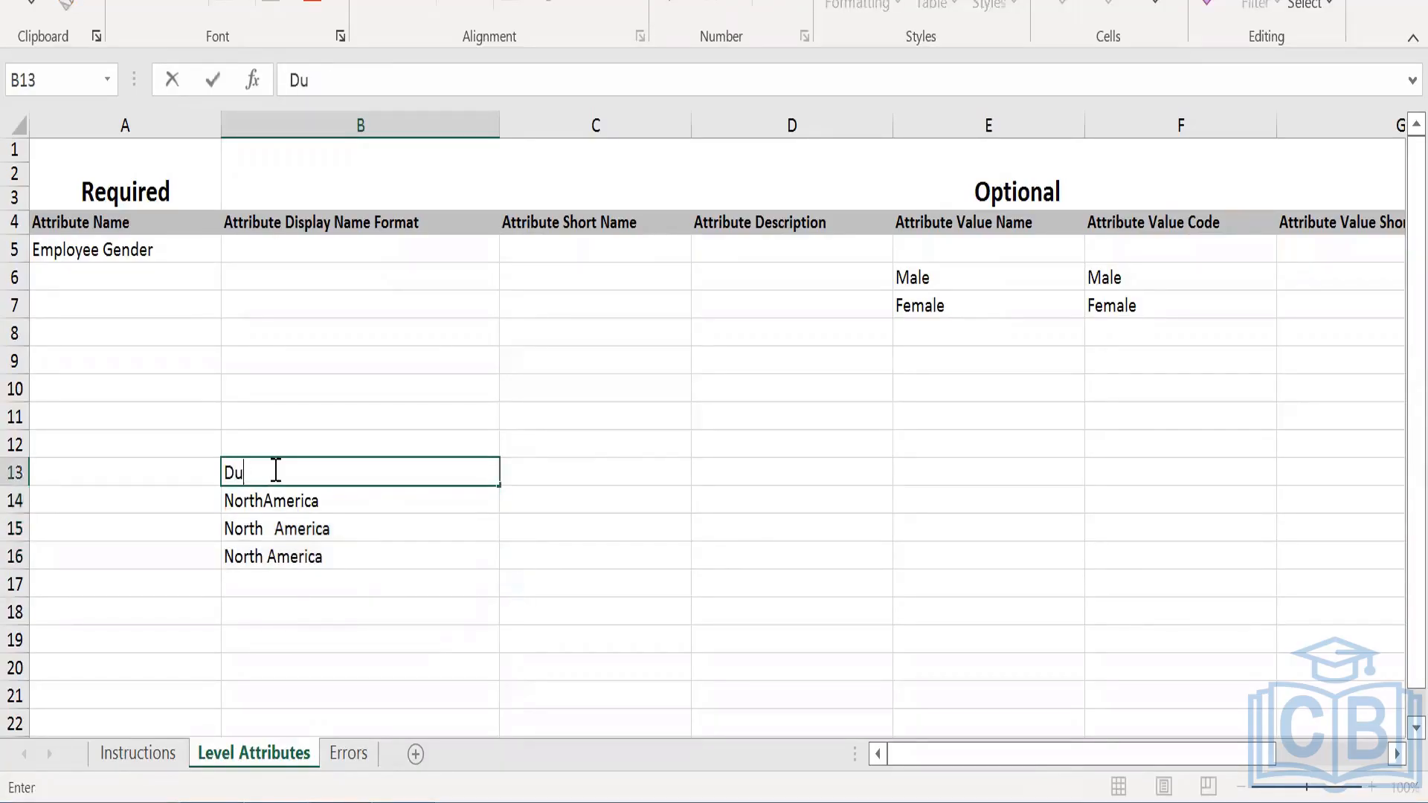
text(plicate values)
key(Return)
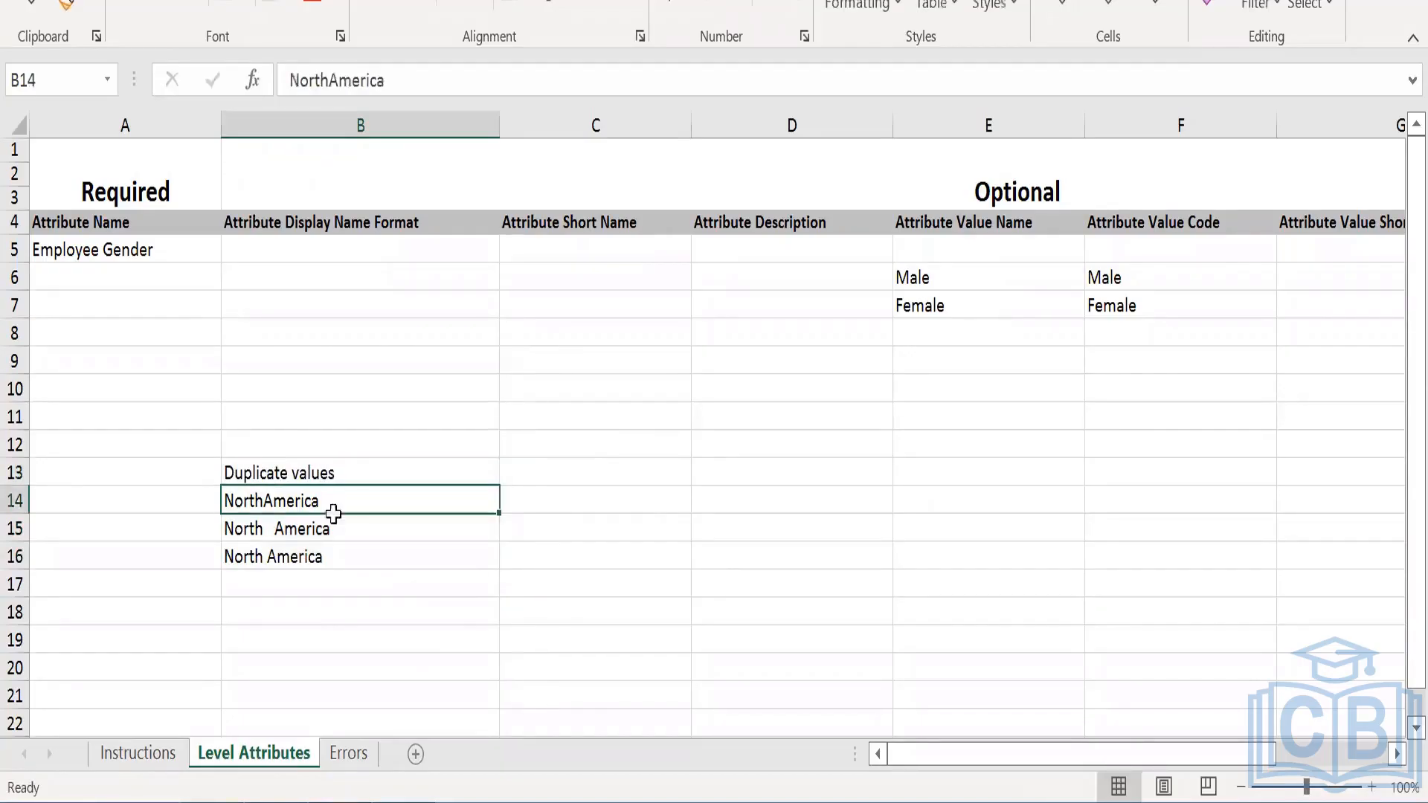
- Return to Adaptive Planning, discard the unsaved change to Continents, and go to the Modeling page
click(312, 802)
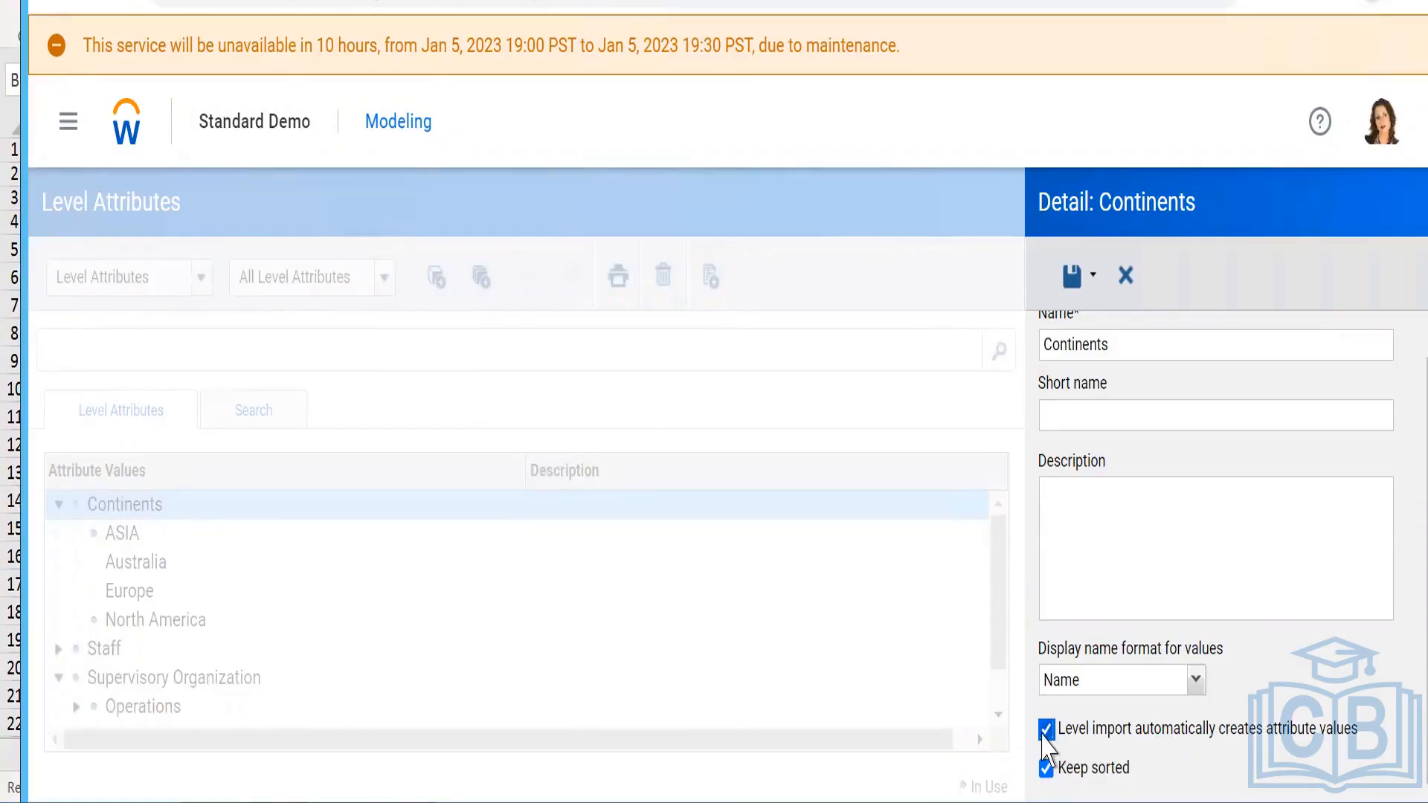
click(1126, 283)
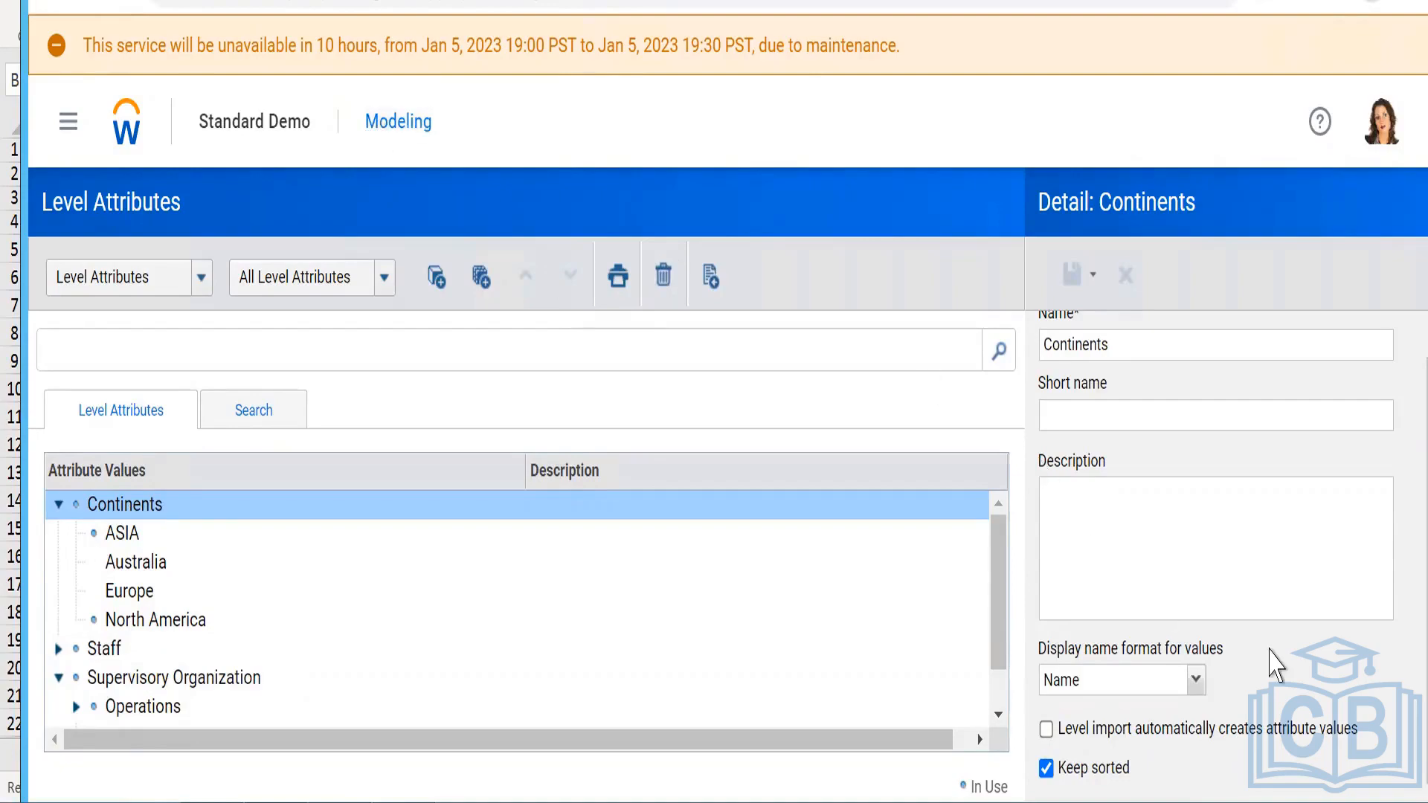
scroll(1277, 664, up, 1)
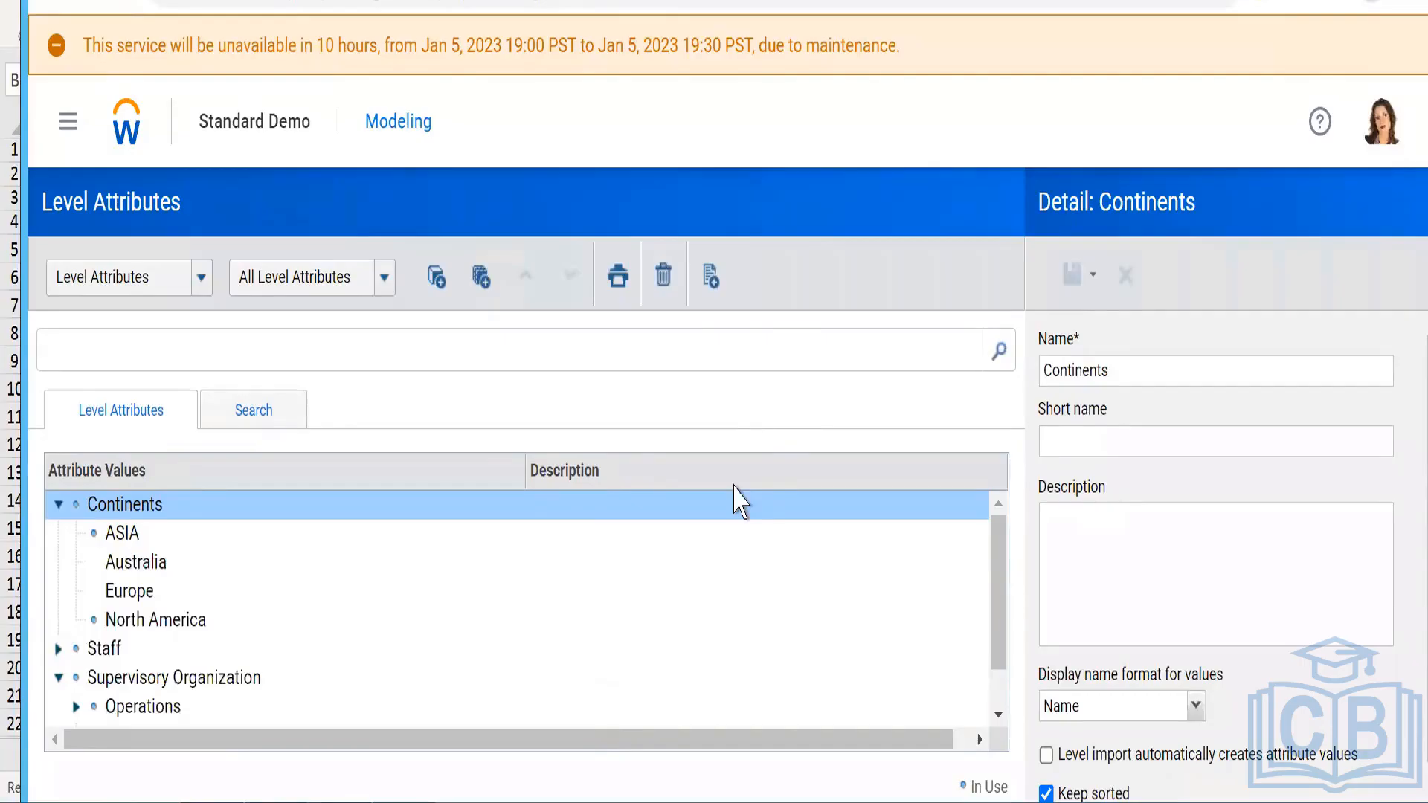
click(405, 125)
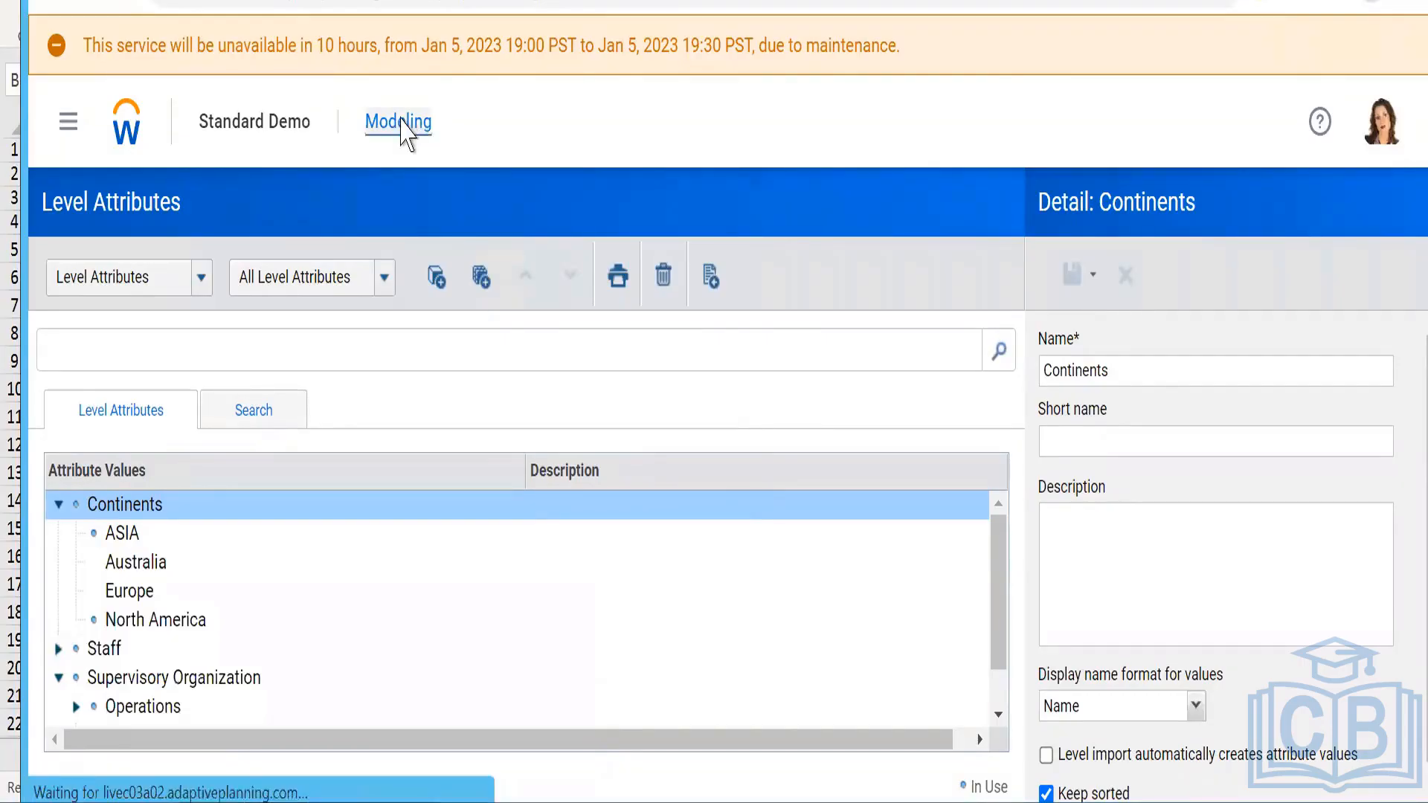